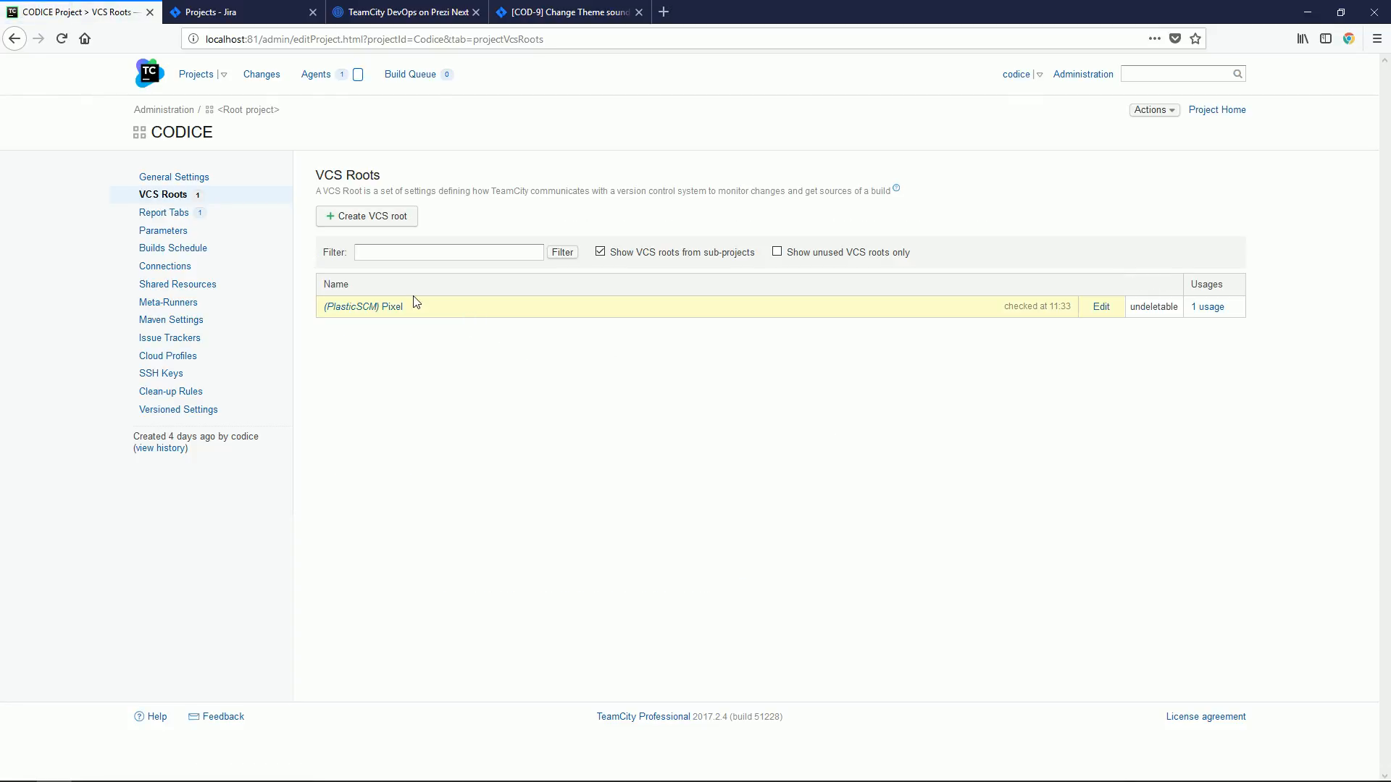
# Open the Pixel VCS root and review its server, repository and branch specification.
pyautogui.click(395, 308)
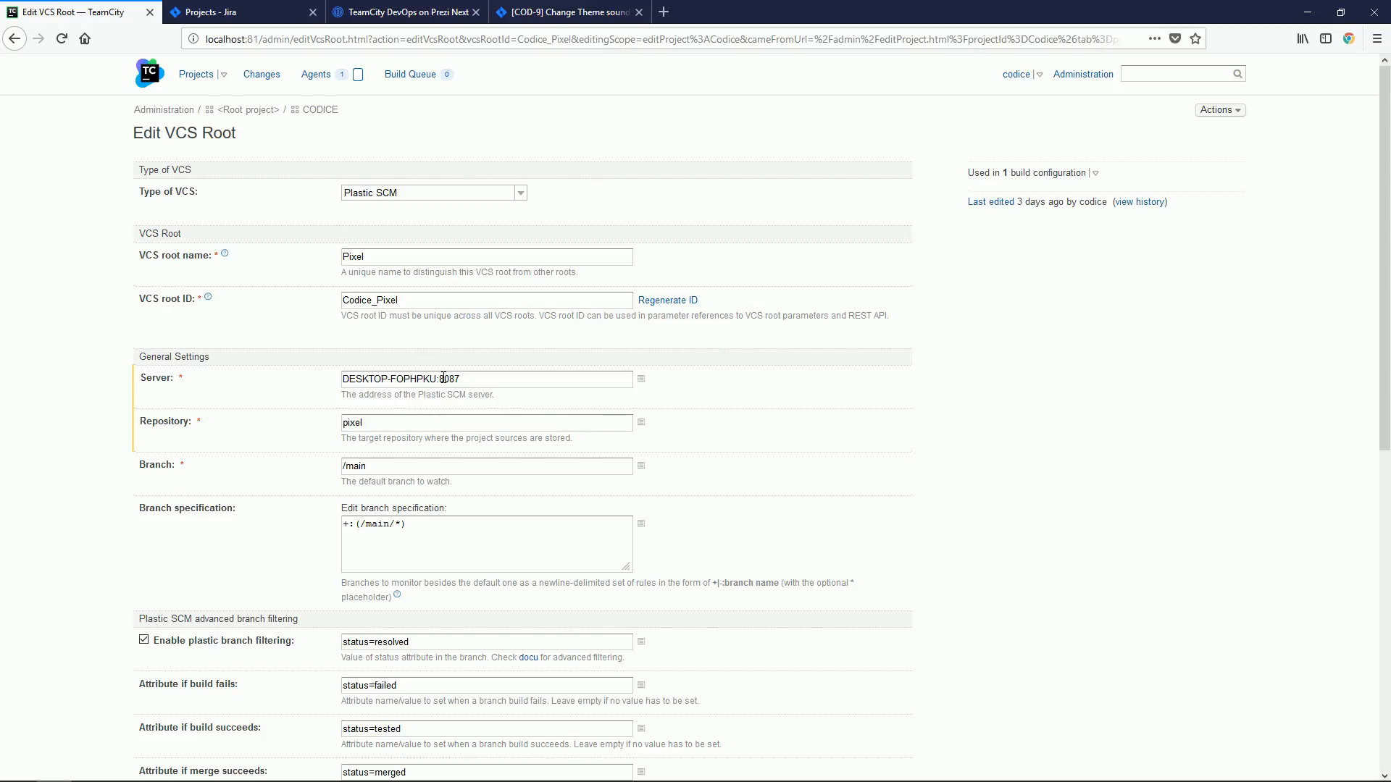
pyautogui.moveTo(481, 381); pyautogui.dragTo(339, 377)
pyautogui.moveTo(368, 423); pyautogui.dragTo(330, 423)
pyautogui.moveTo(423, 529); pyautogui.dragTo(332, 524)
# Review the Pixel VCS root's Plastic branch filtering status and the attributes applied when a build fails, succeeds or merges.
pyautogui.moveTo(1385, 387); pyautogui.dragTo(1365, 556)
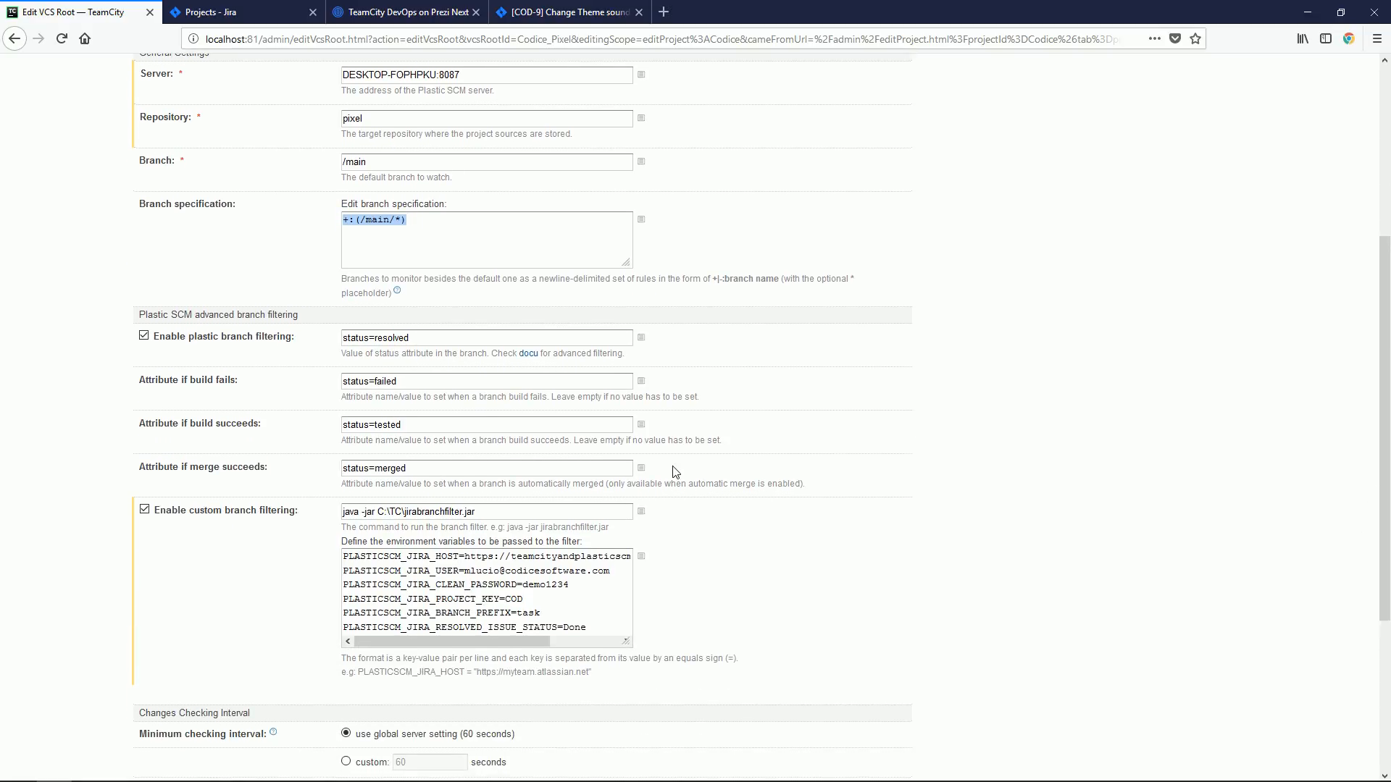
pyautogui.moveTo(422, 337); pyautogui.dragTo(344, 340)
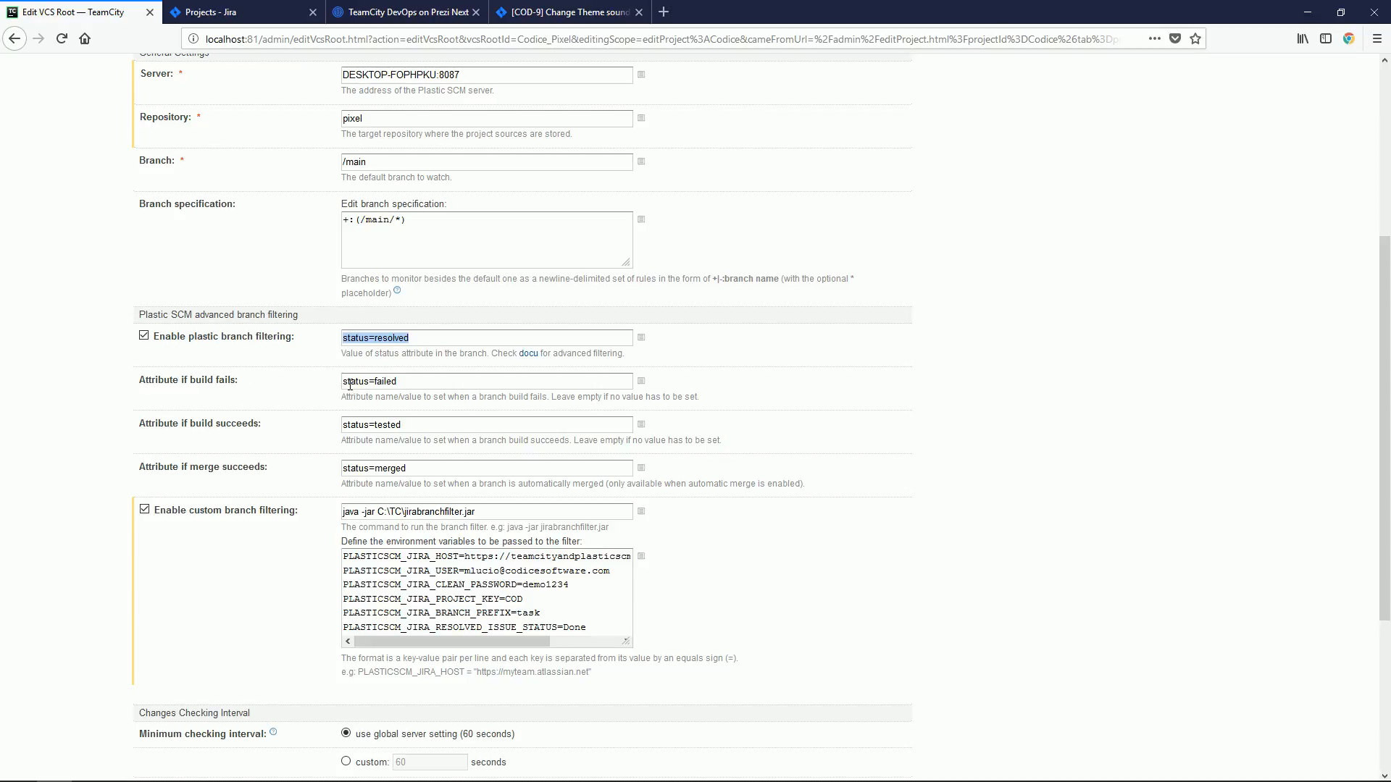
pyautogui.moveTo(345, 384); pyautogui.dragTo(323, 425)
pyautogui.moveTo(413, 465); pyautogui.dragTo(320, 458)
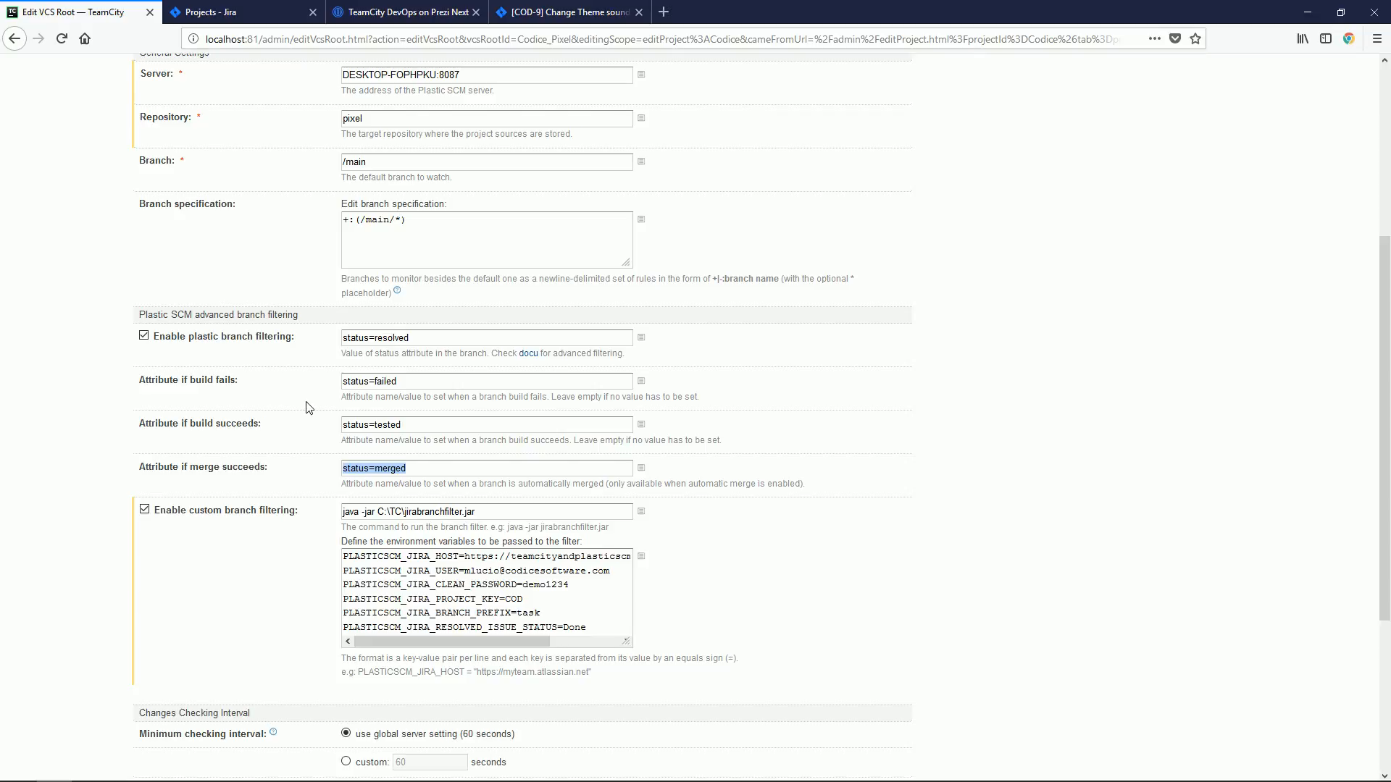
pyautogui.moveTo(1389, 531); pyautogui.dragTo(1372, 324)
# Open the build features in the settings of the PixelBuildConfig build configuration.
pyautogui.click(144, 85)
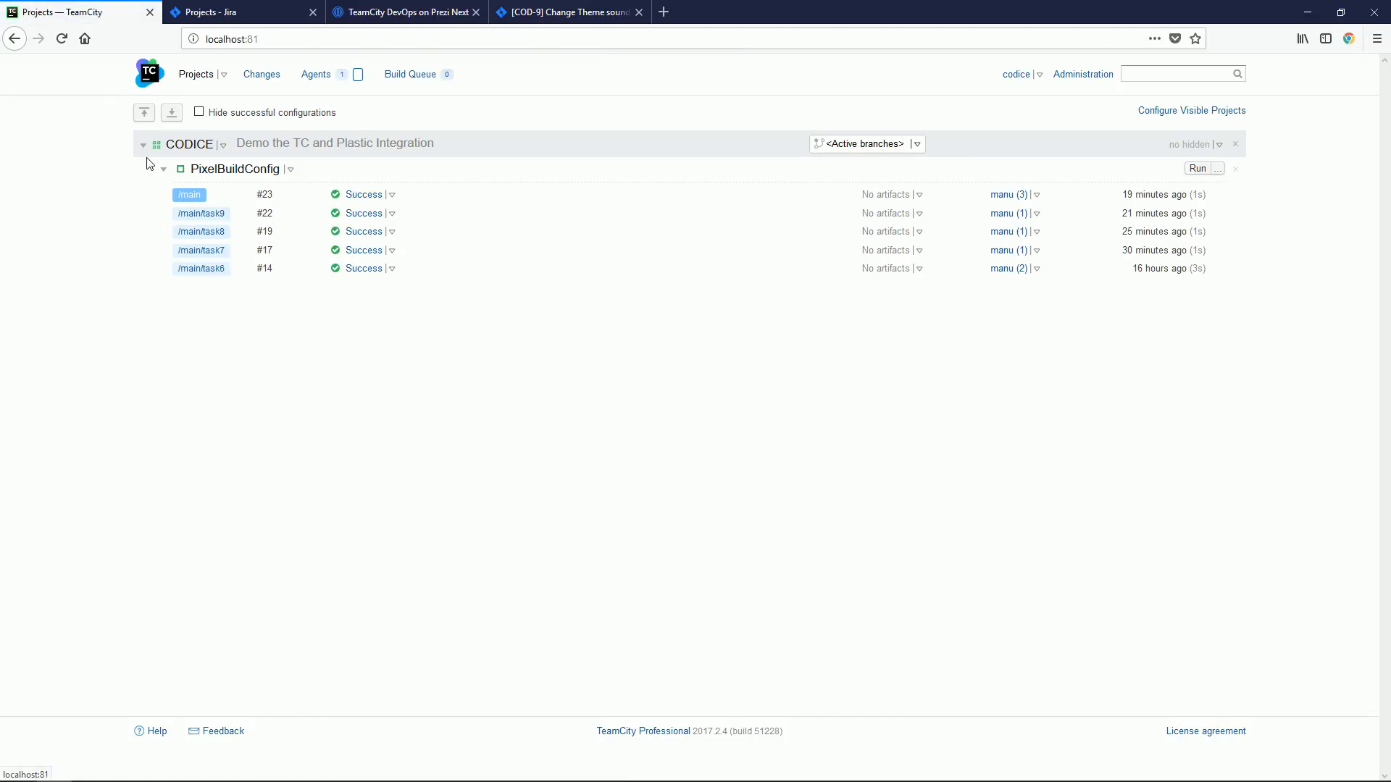
pyautogui.click(292, 172)
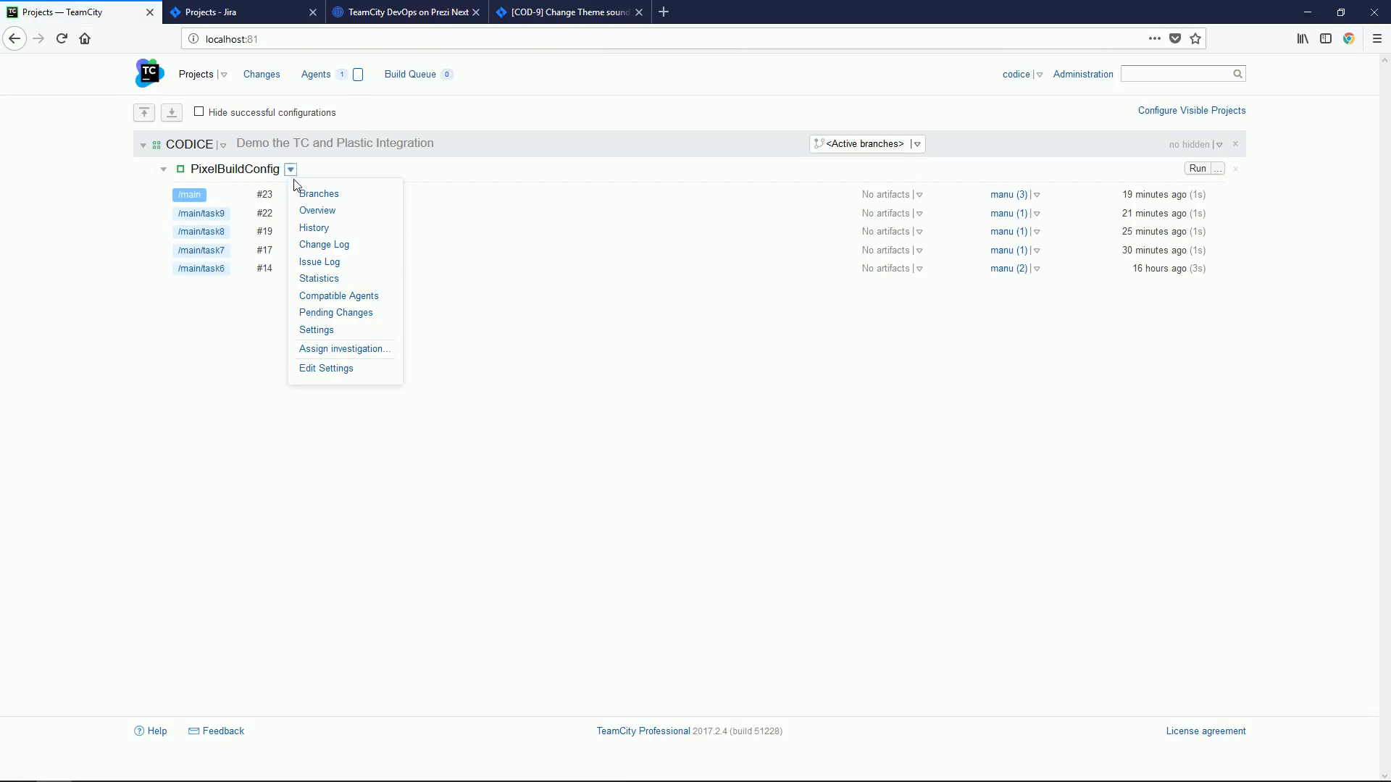
pyautogui.click(320, 371)
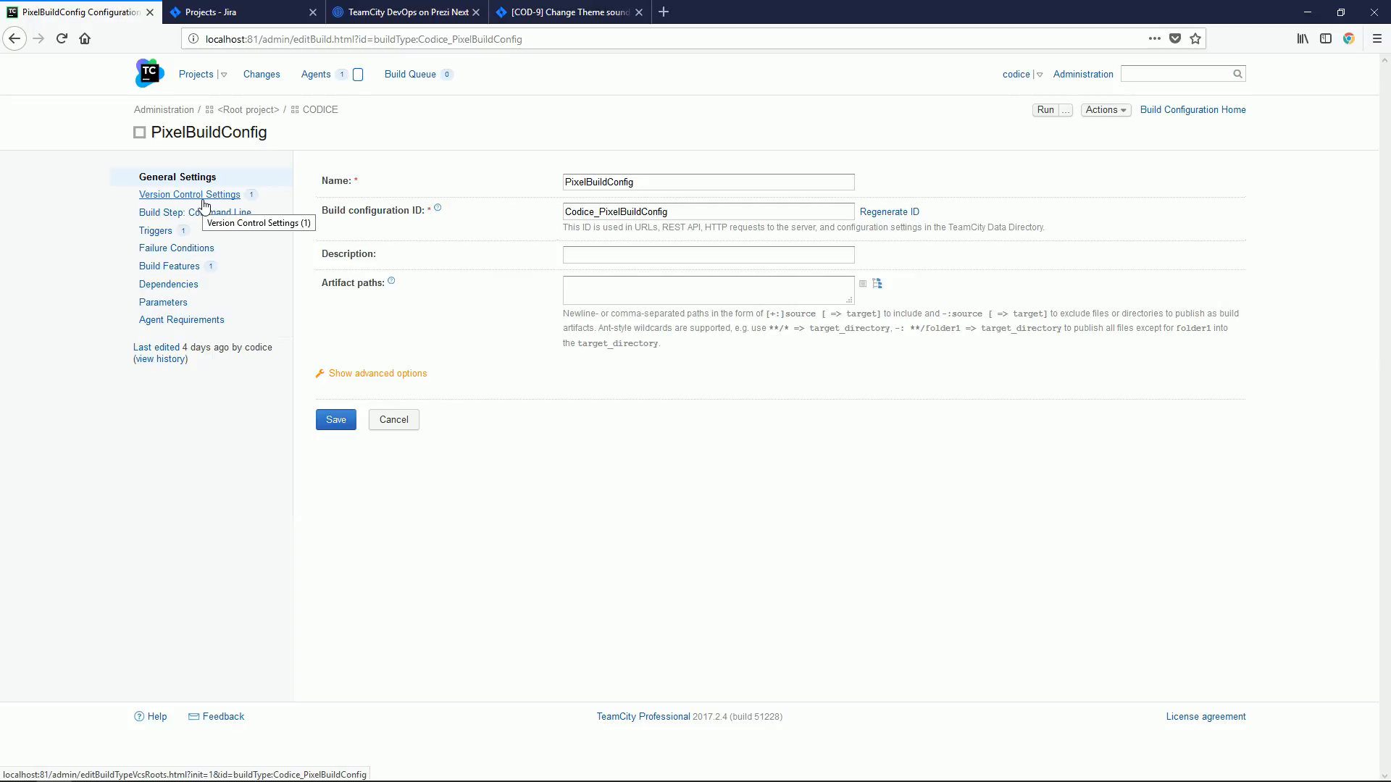
pyautogui.click(163, 266)
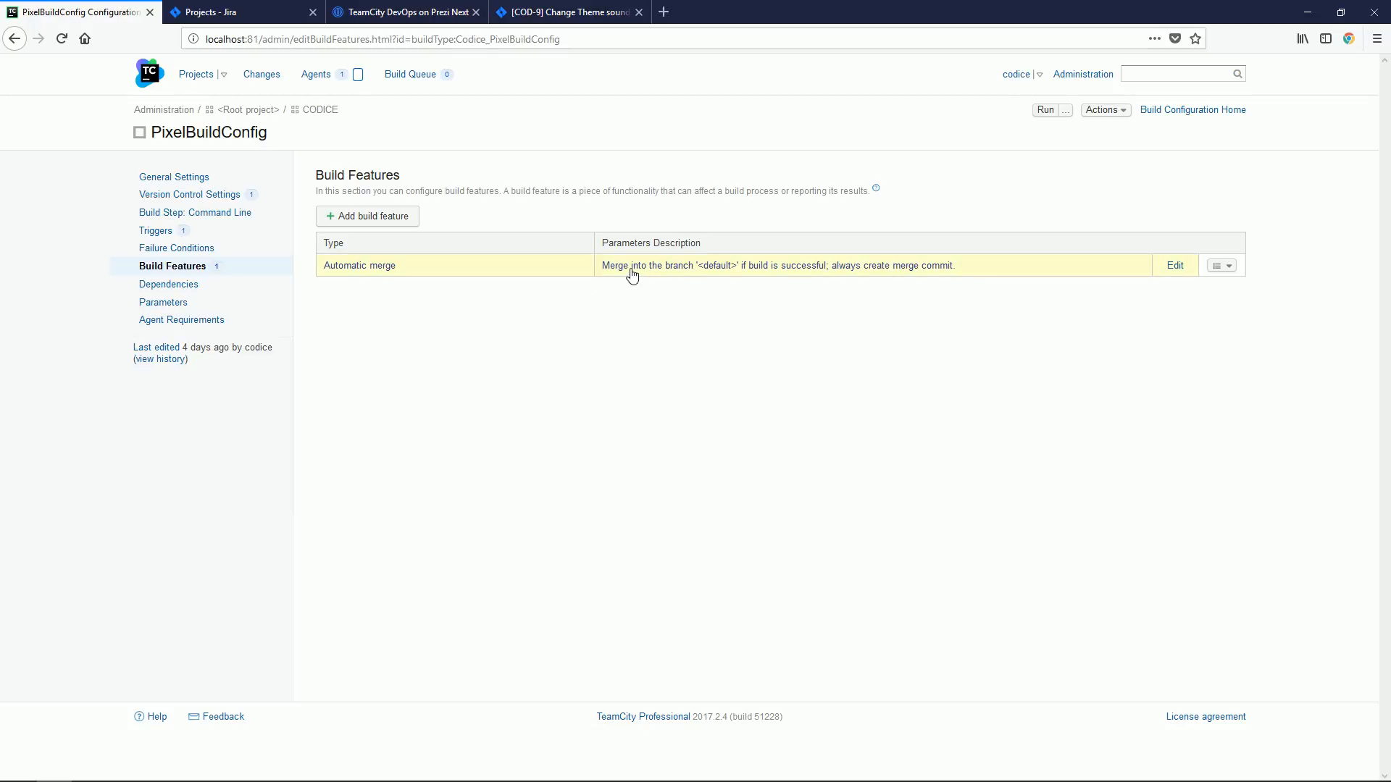
# Examine the branch filter of the Automatic merge build feature and close it without saving.
pyautogui.click(1173, 268)
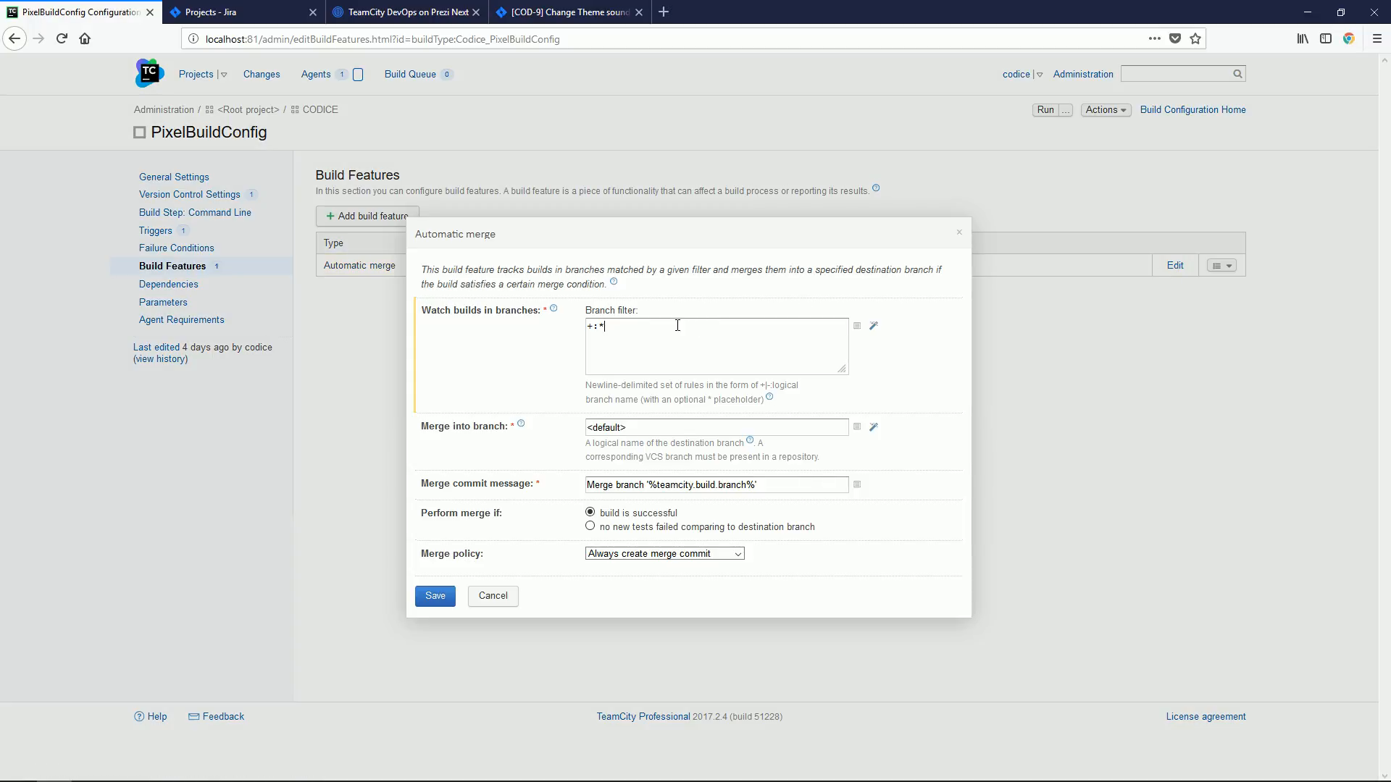
pyautogui.doubleClick(604, 325)
pyautogui.click(610, 326)
pyautogui.doubleClick(611, 325)
pyautogui.click(610, 325)
pyautogui.moveTo(611, 325); pyautogui.dragTo(584, 327)
pyautogui.click(492, 595)
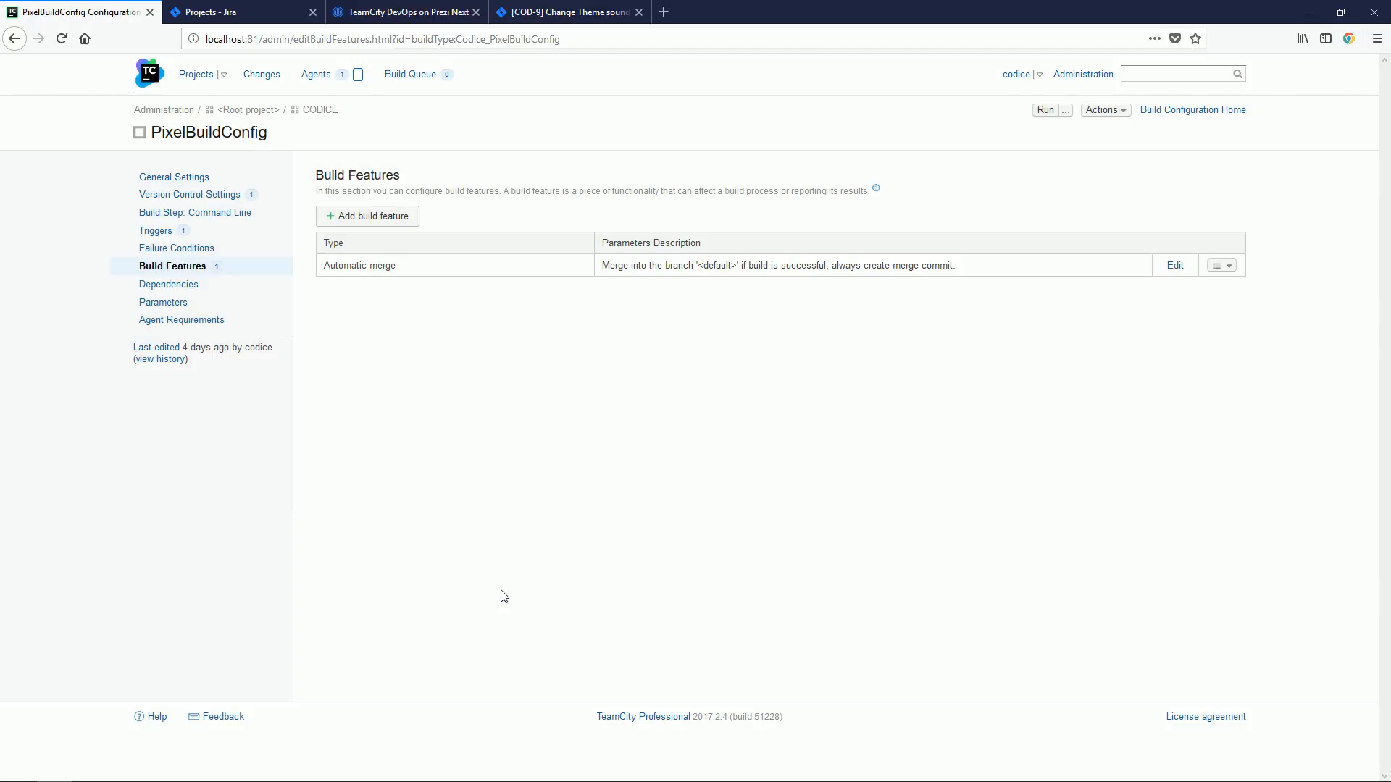
# Examine the branch filter of PixelBuildConfig's VCS Trigger and close it without saving.
pyautogui.click(158, 235)
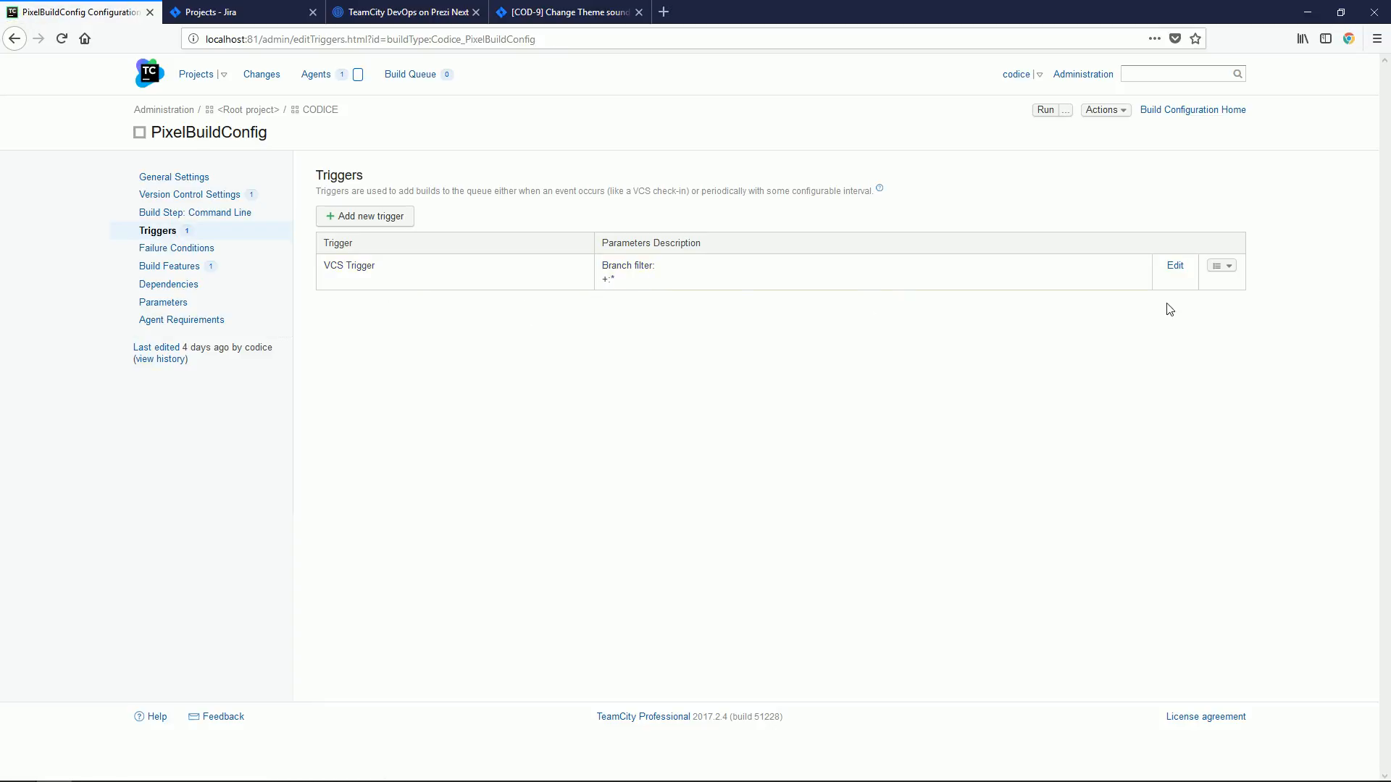
pyautogui.click(1173, 265)
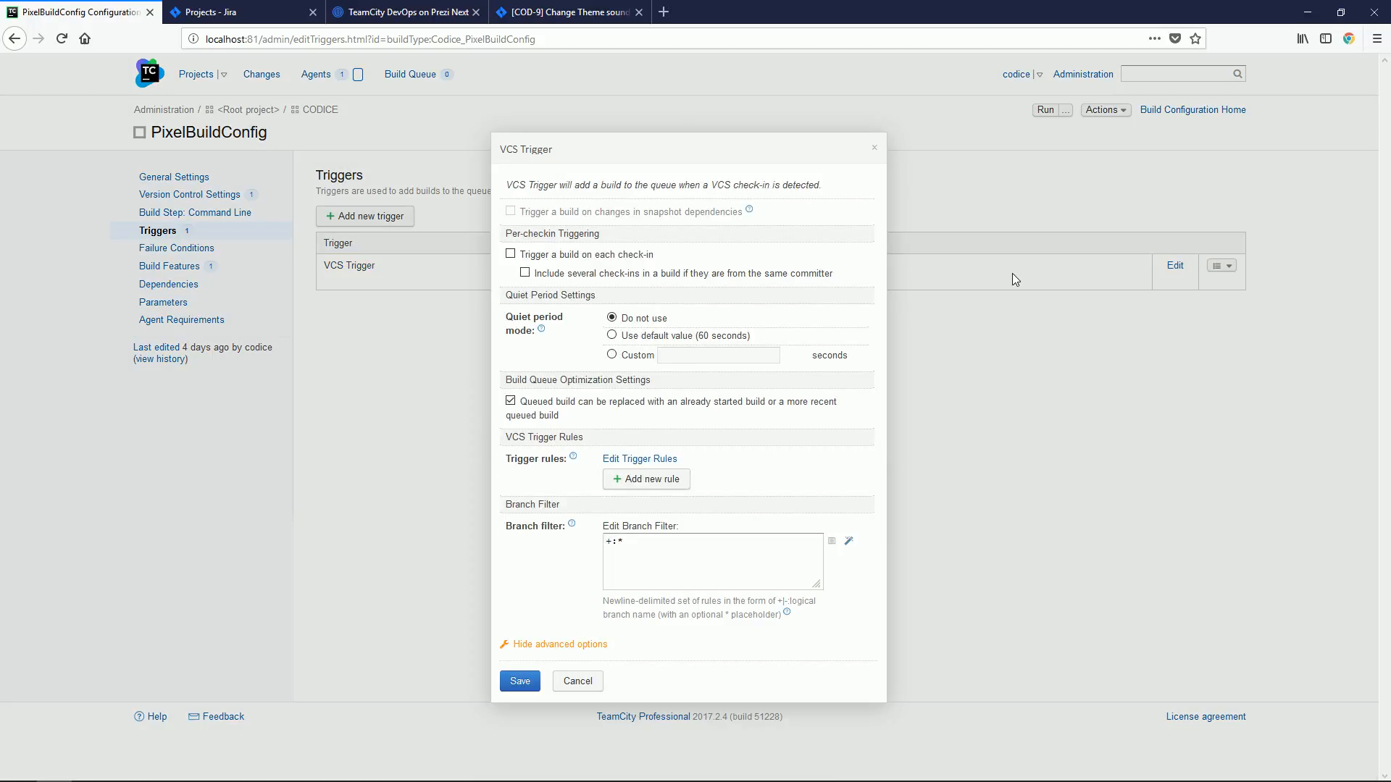
pyautogui.click(658, 548)
pyautogui.moveTo(628, 546); pyautogui.dragTo(602, 542)
pyautogui.click(578, 680)
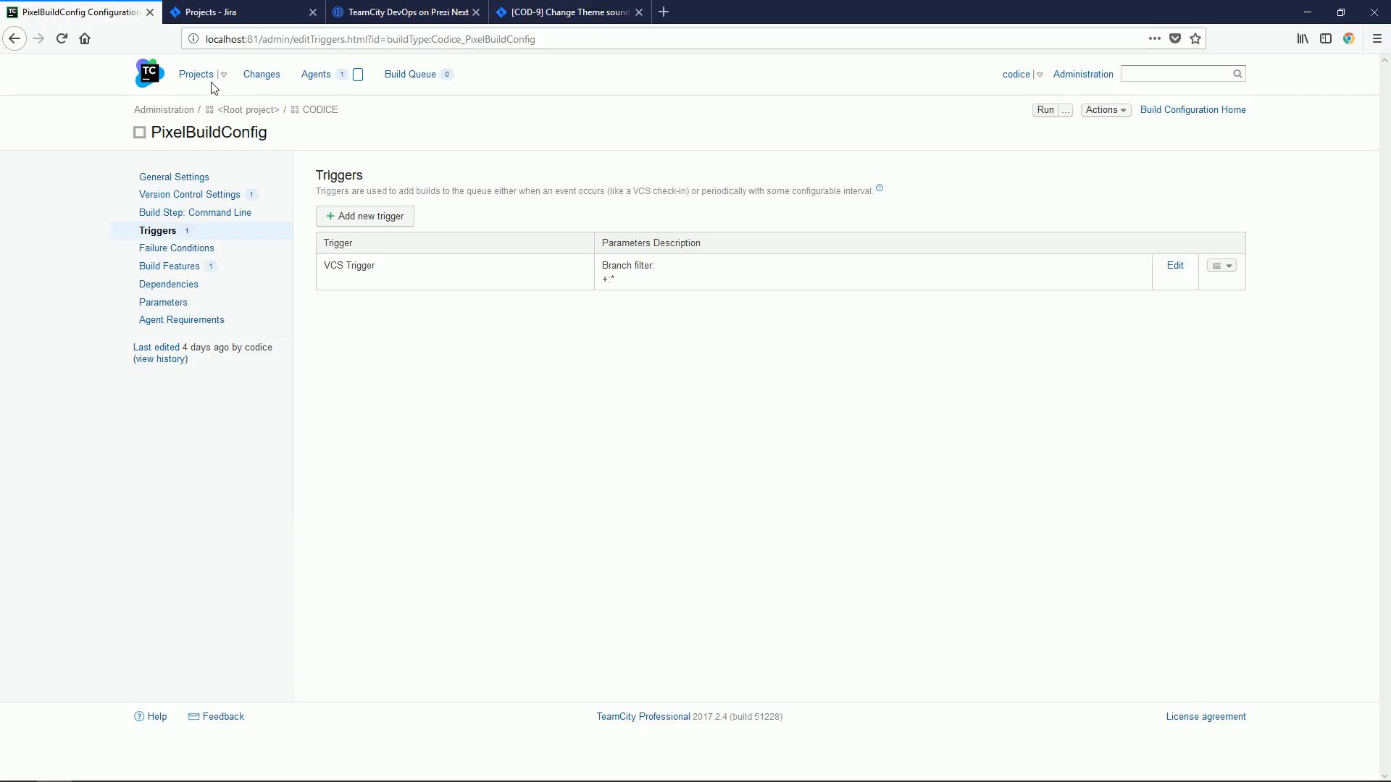
# Return to the projects overview and open the Pixel VCS root from the CODICE project's settings.
pyautogui.click(145, 78)
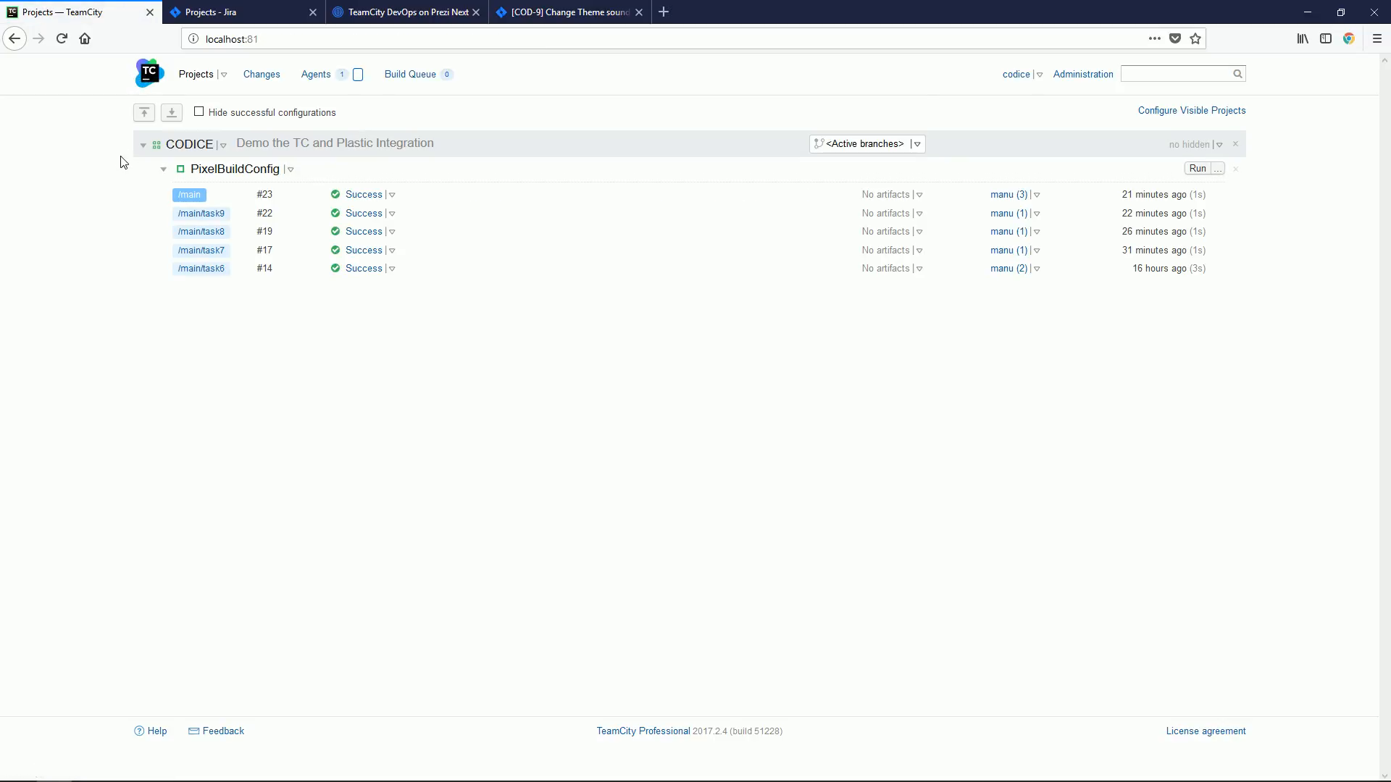
pyautogui.click(225, 146)
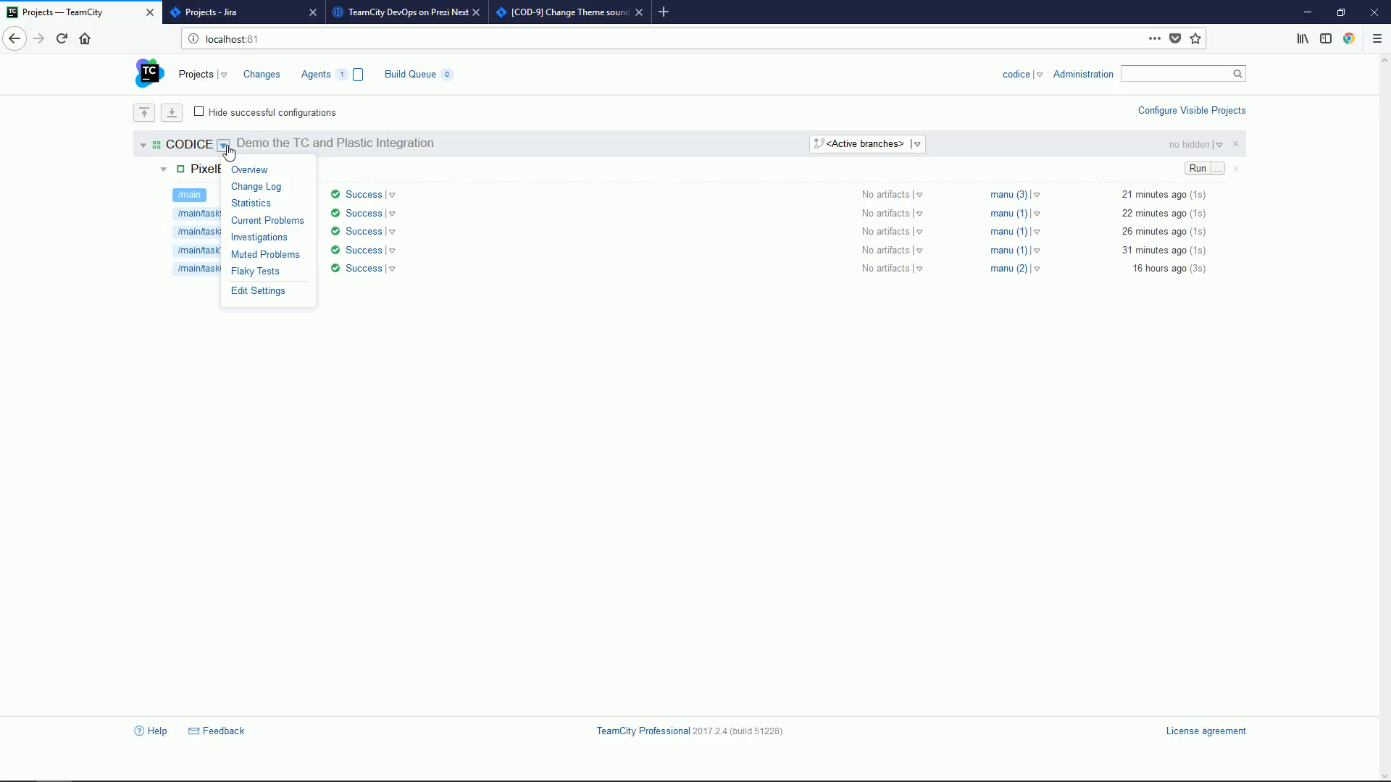
pyautogui.click(104, 199)
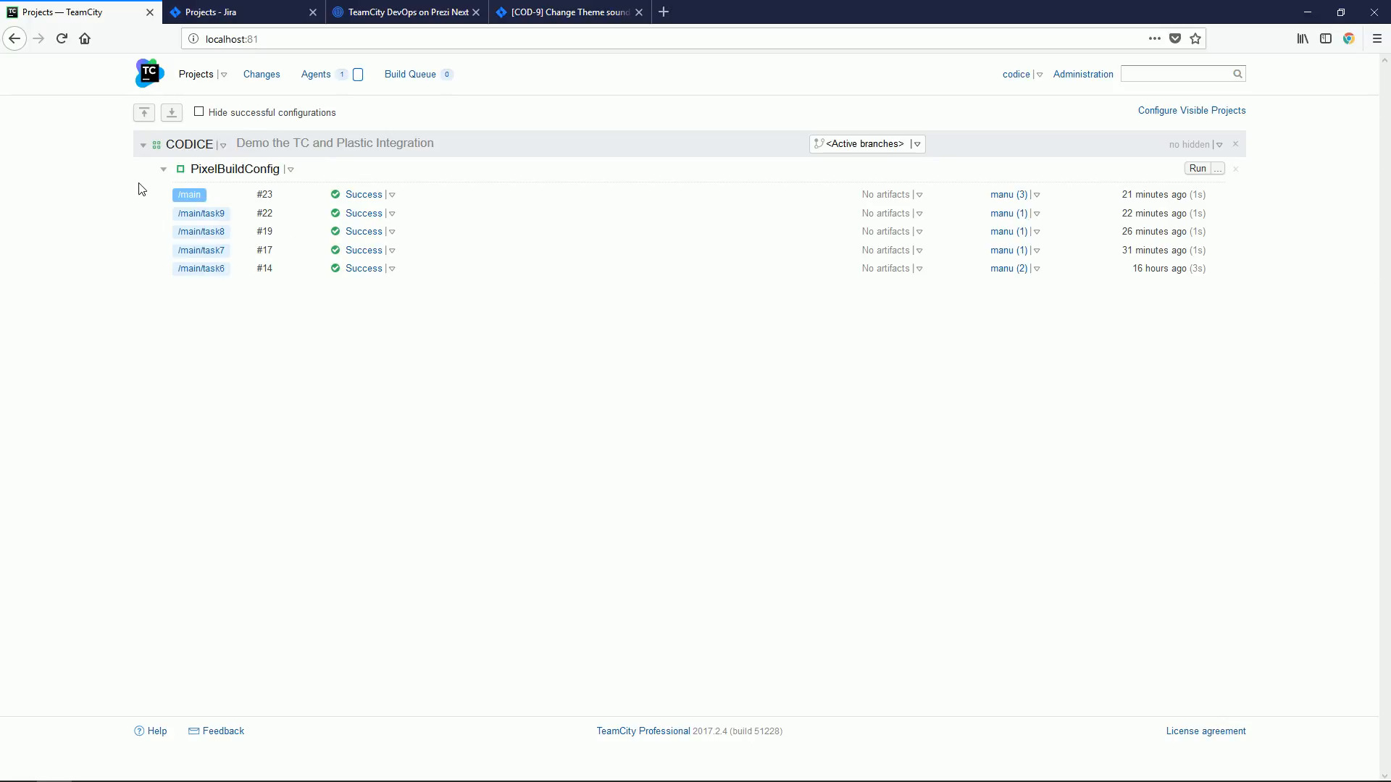
pyautogui.click(223, 146)
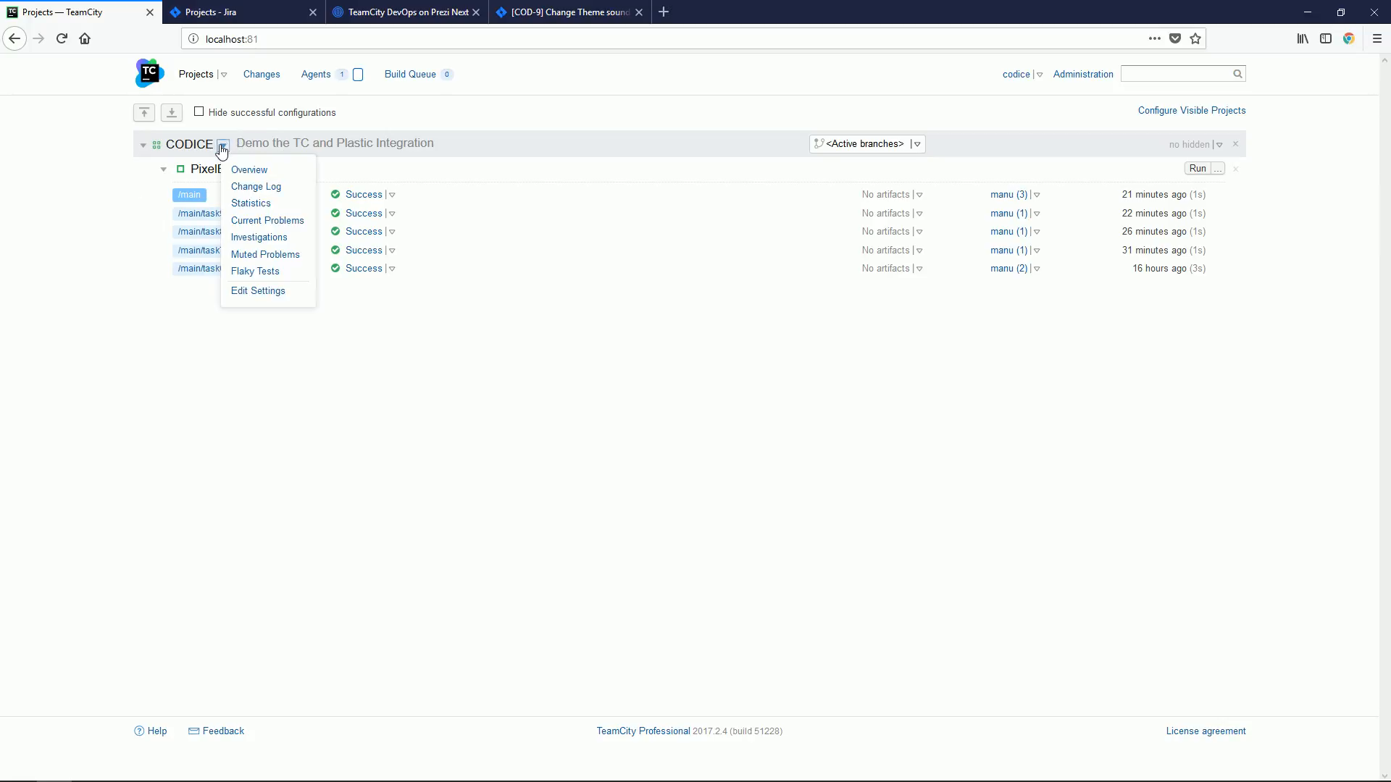
pyautogui.click(246, 296)
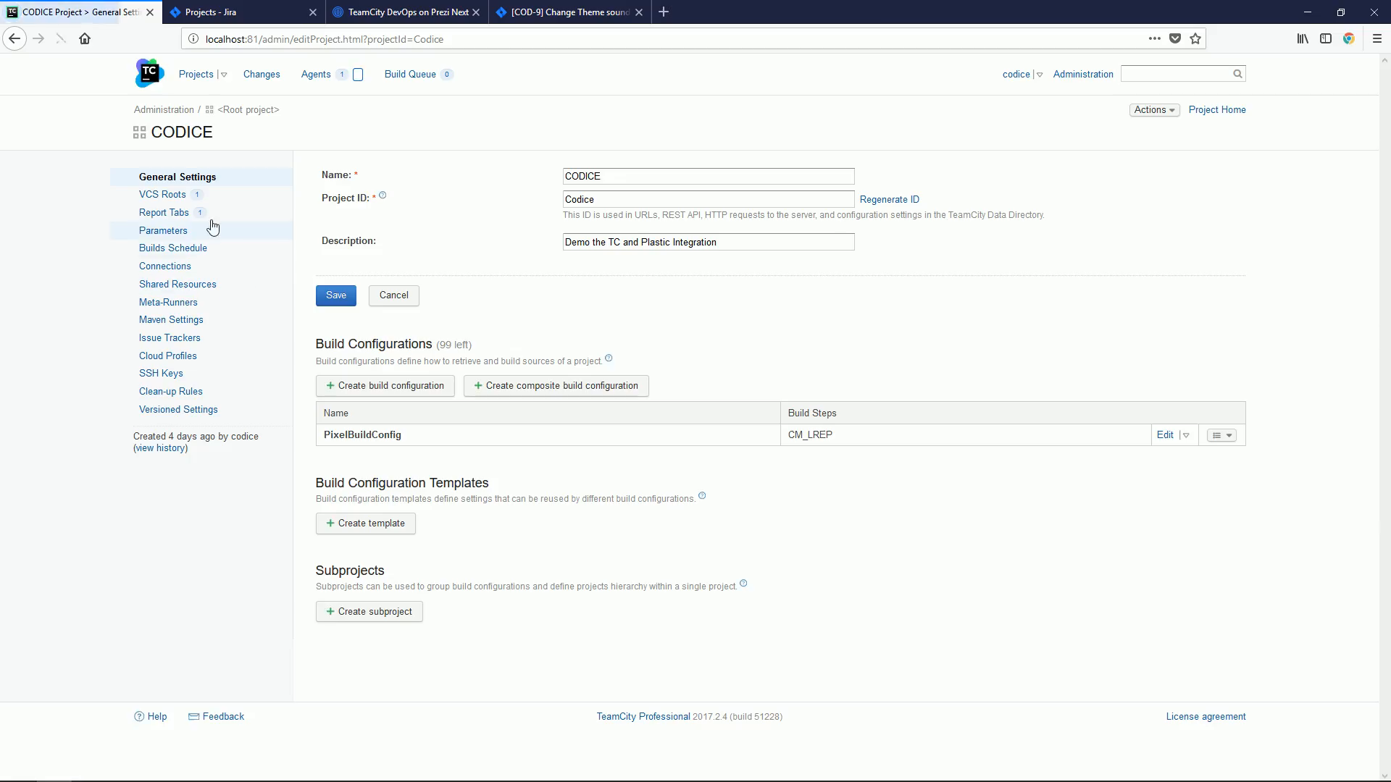
pyautogui.click(164, 198)
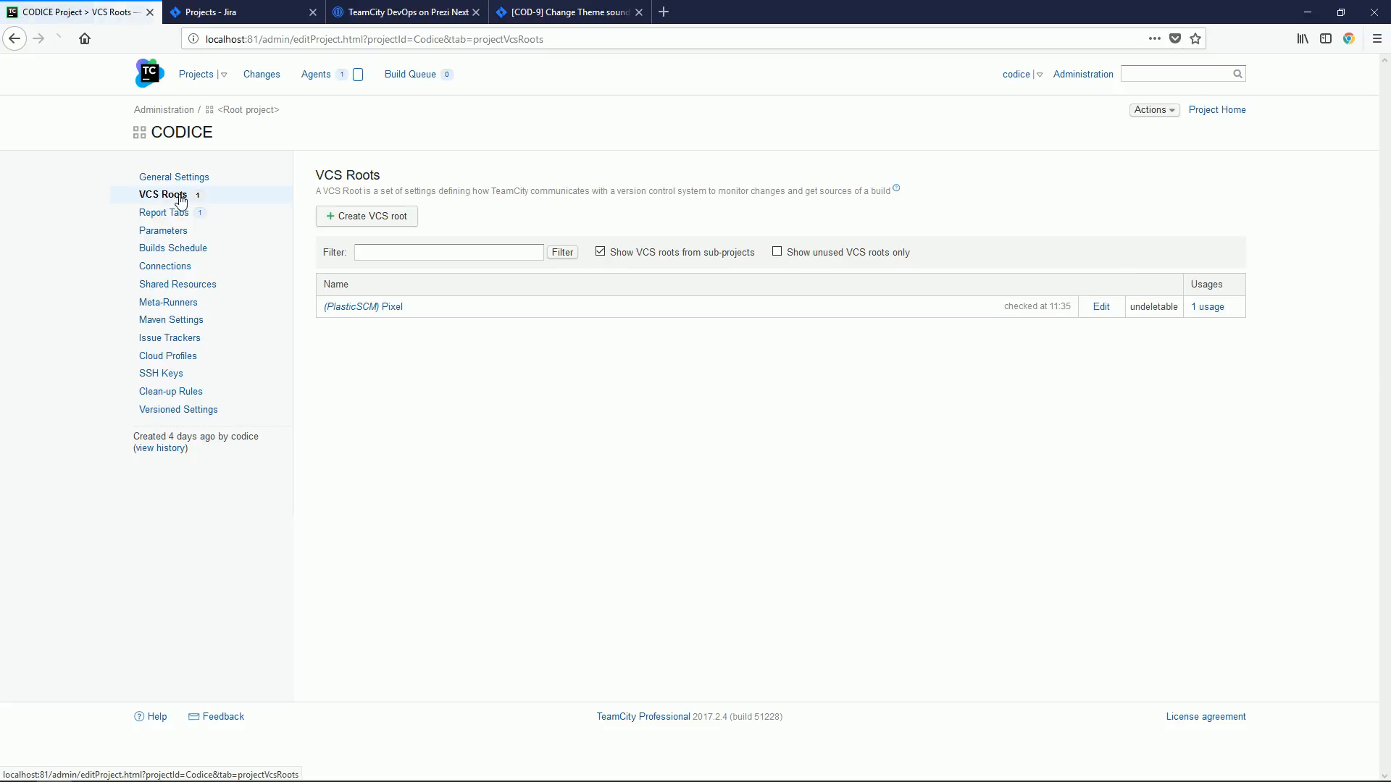
pyautogui.click(392, 307)
# Examine the custom branch filtering command and the Jira environment variables passed to the filter.
pyautogui.moveTo(1383, 211); pyautogui.dragTo(1385, 506)
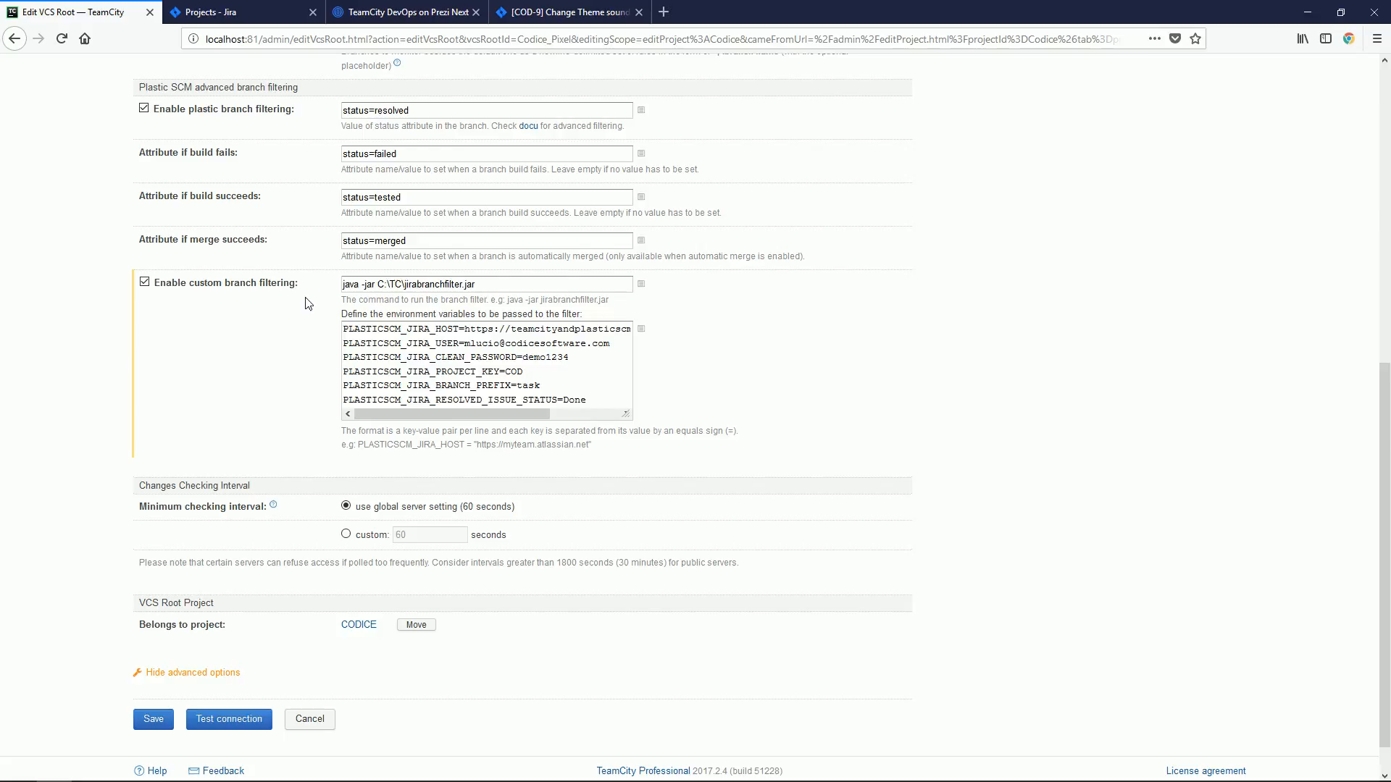
pyautogui.moveTo(482, 284); pyautogui.dragTo(332, 285)
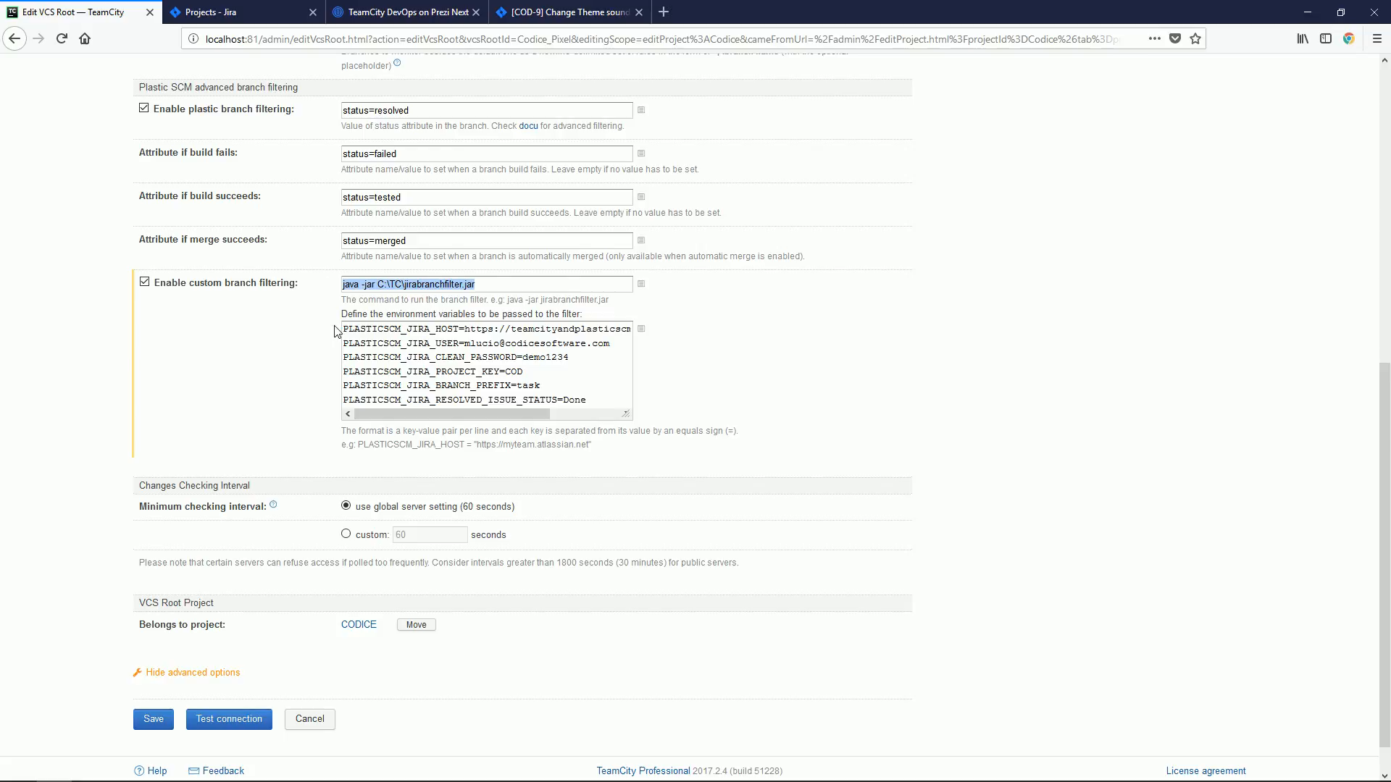
pyautogui.moveTo(343, 329); pyautogui.dragTo(456, 330)
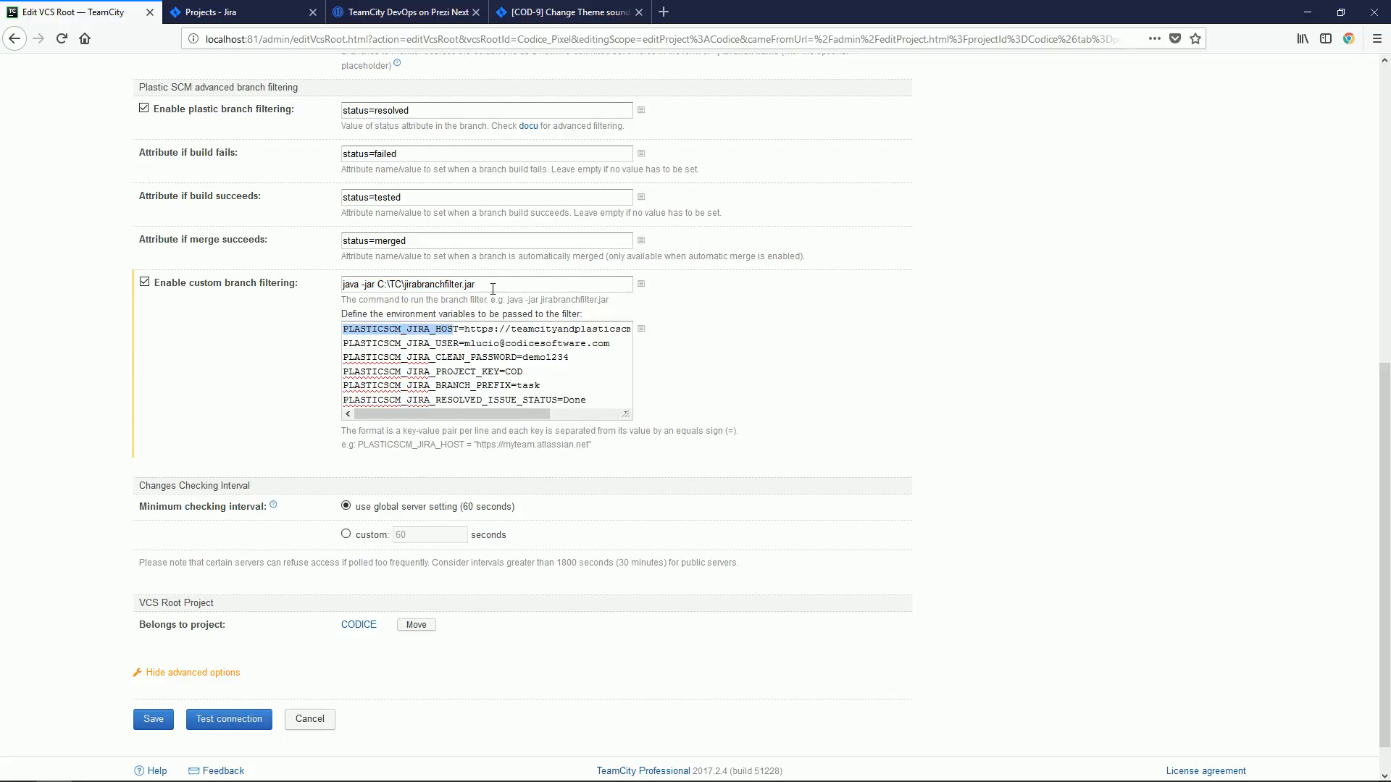
pyautogui.moveTo(480, 289); pyautogui.dragTo(404, 285)
pyautogui.click(404, 286)
pyautogui.click(444, 290)
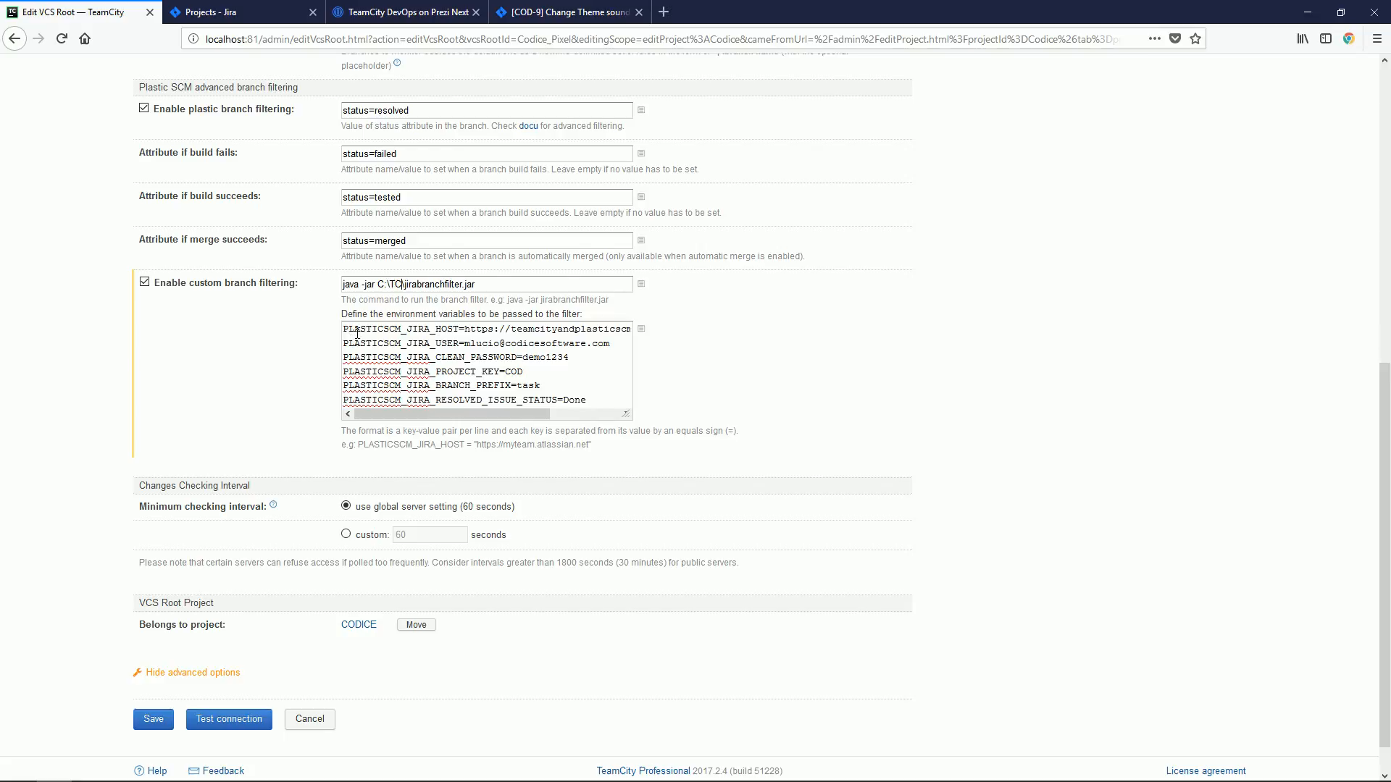
pyautogui.moveTo(343, 328); pyautogui.dragTo(644, 331)
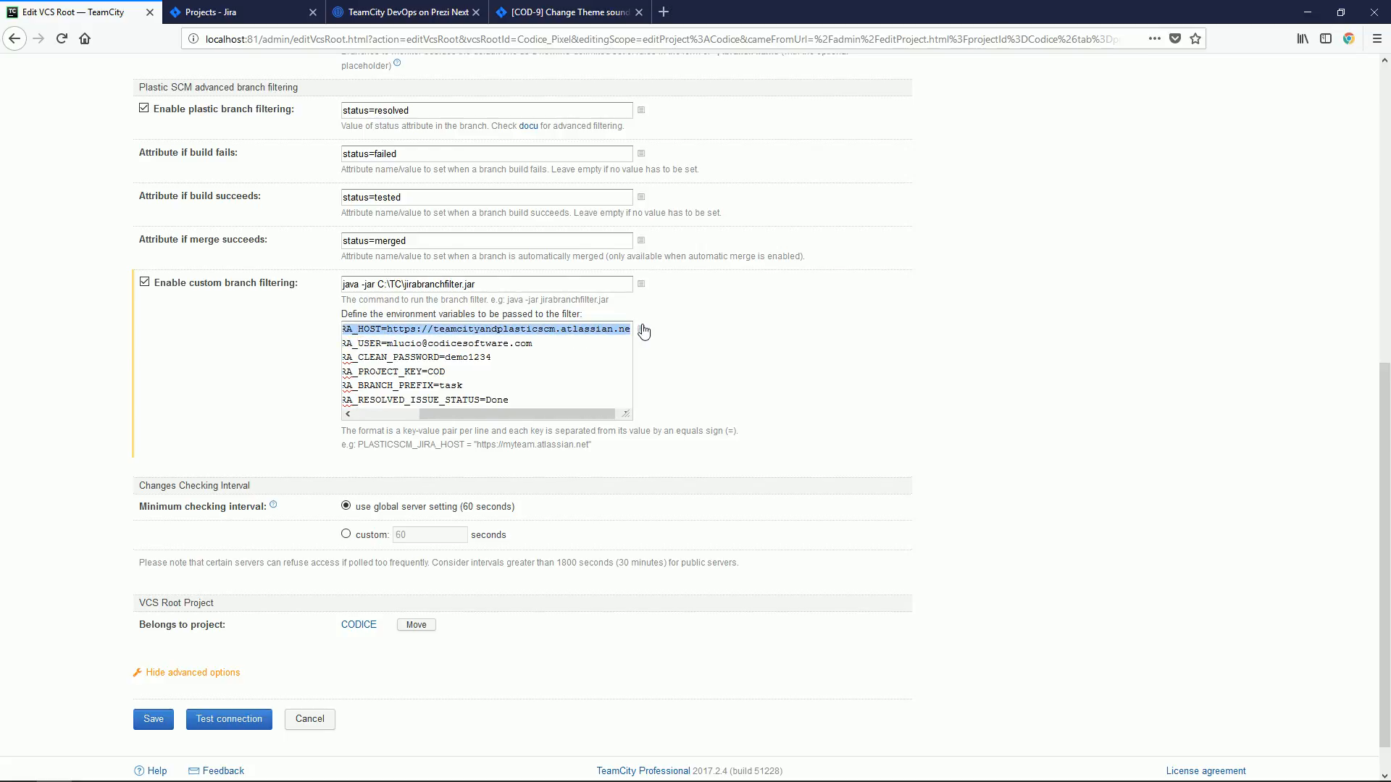
pyautogui.moveTo(527, 415); pyautogui.dragTo(447, 411)
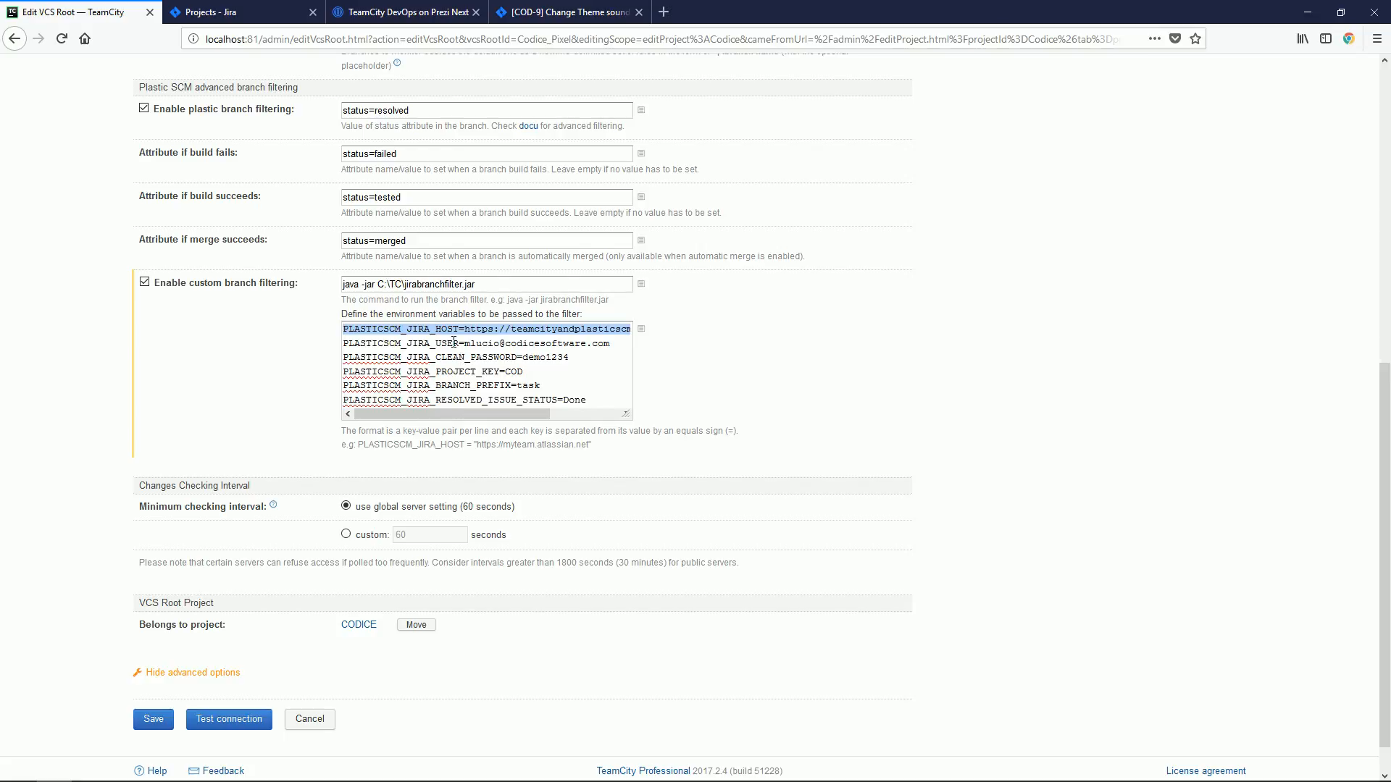
pyautogui.moveTo(402, 284); pyautogui.dragTo(513, 283)
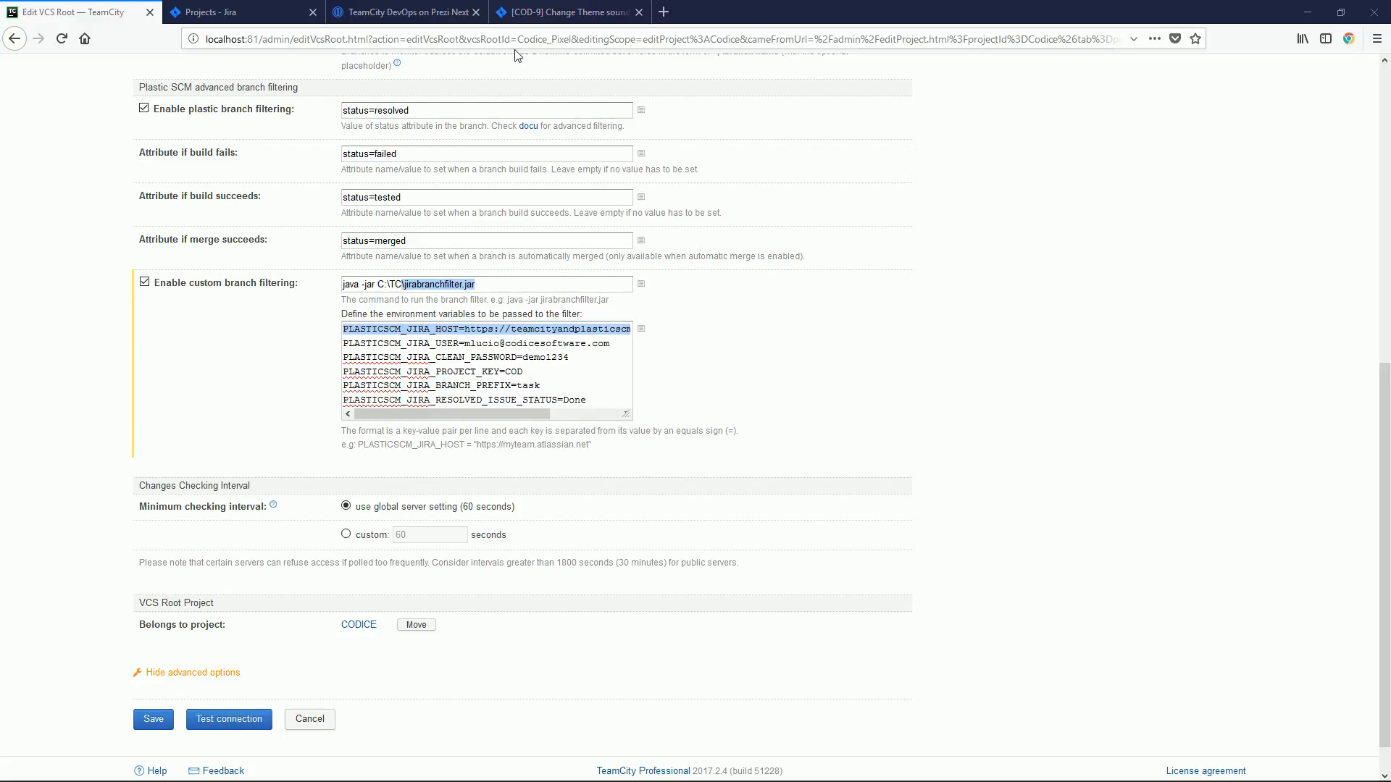
# Switch to Jira and start a new Task in the CODICE project with the summary "Fix core issue".
pyautogui.click(547, 20)
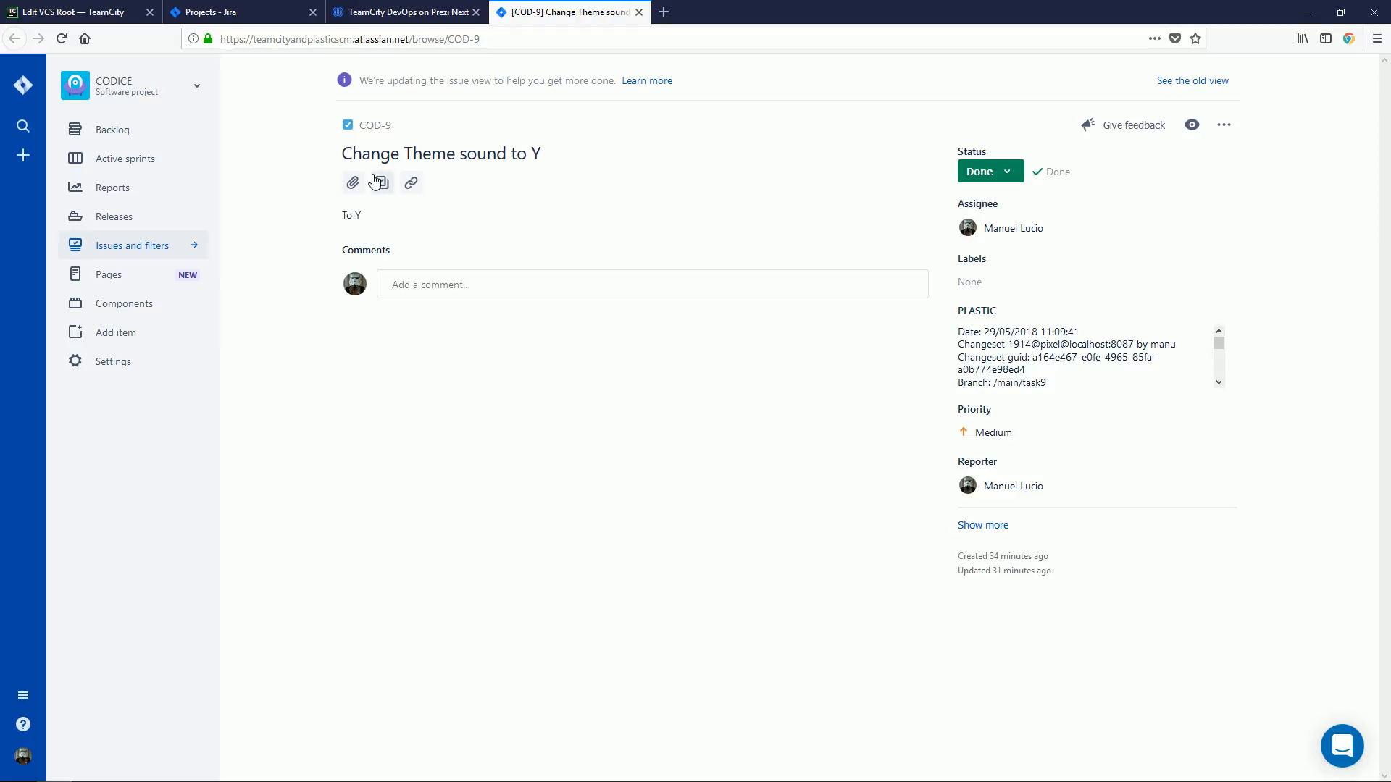
pyautogui.click(23, 157)
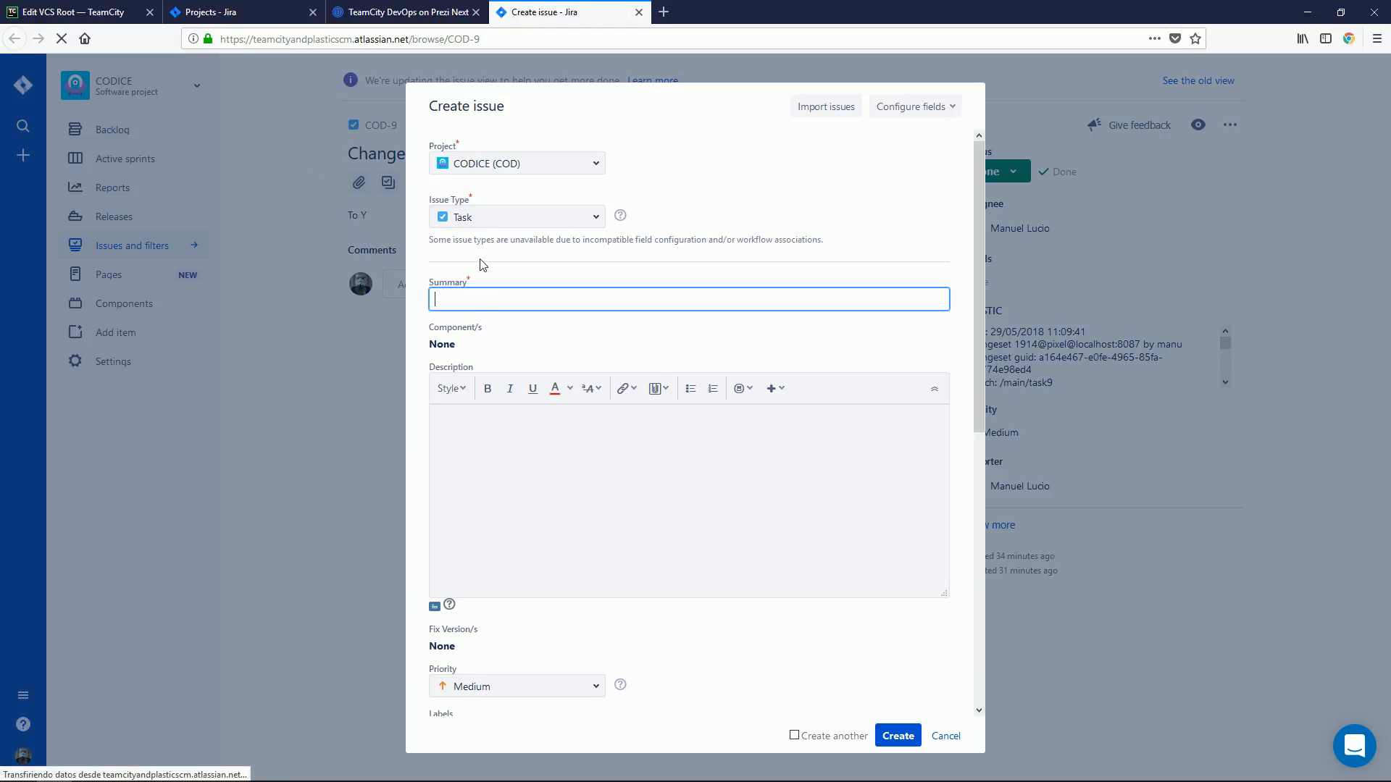
pyautogui.write('Fix')
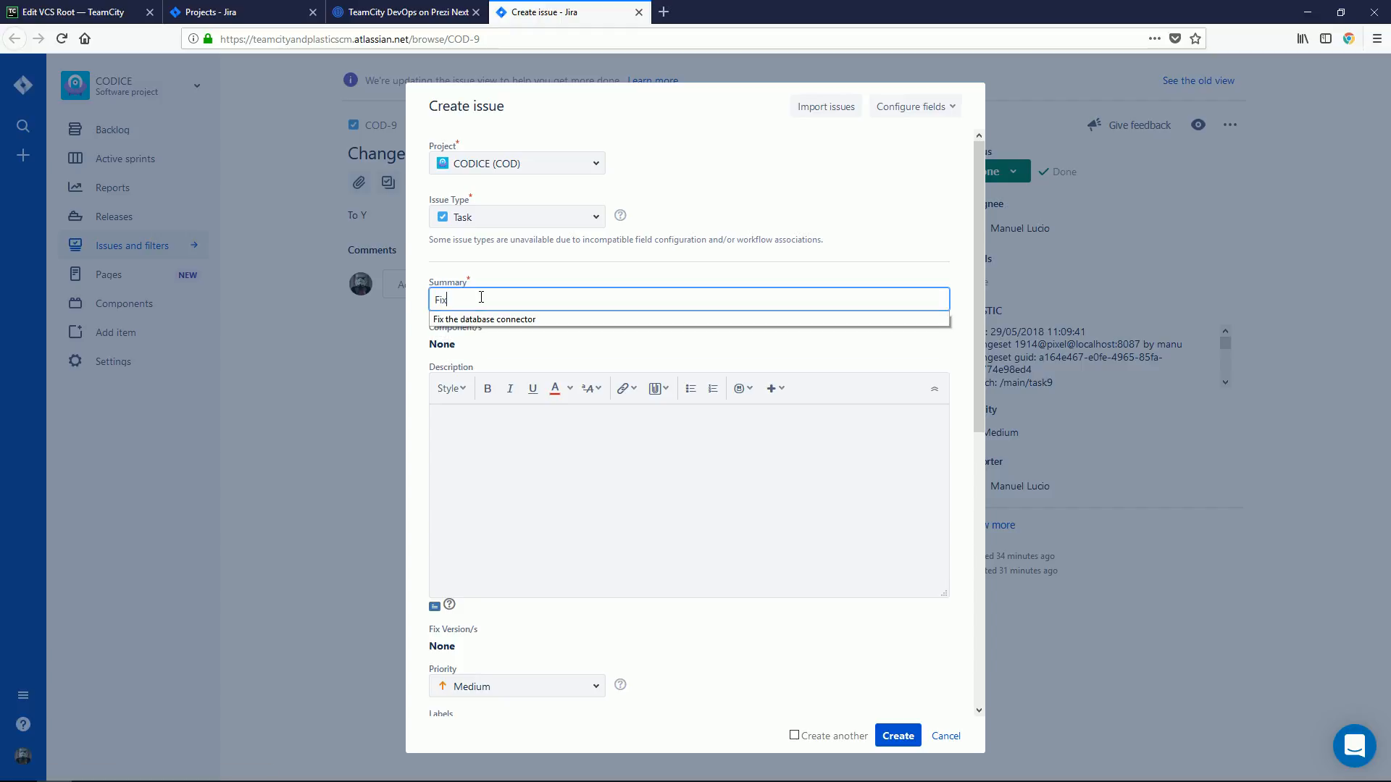
pyautogui.write(' core issue')
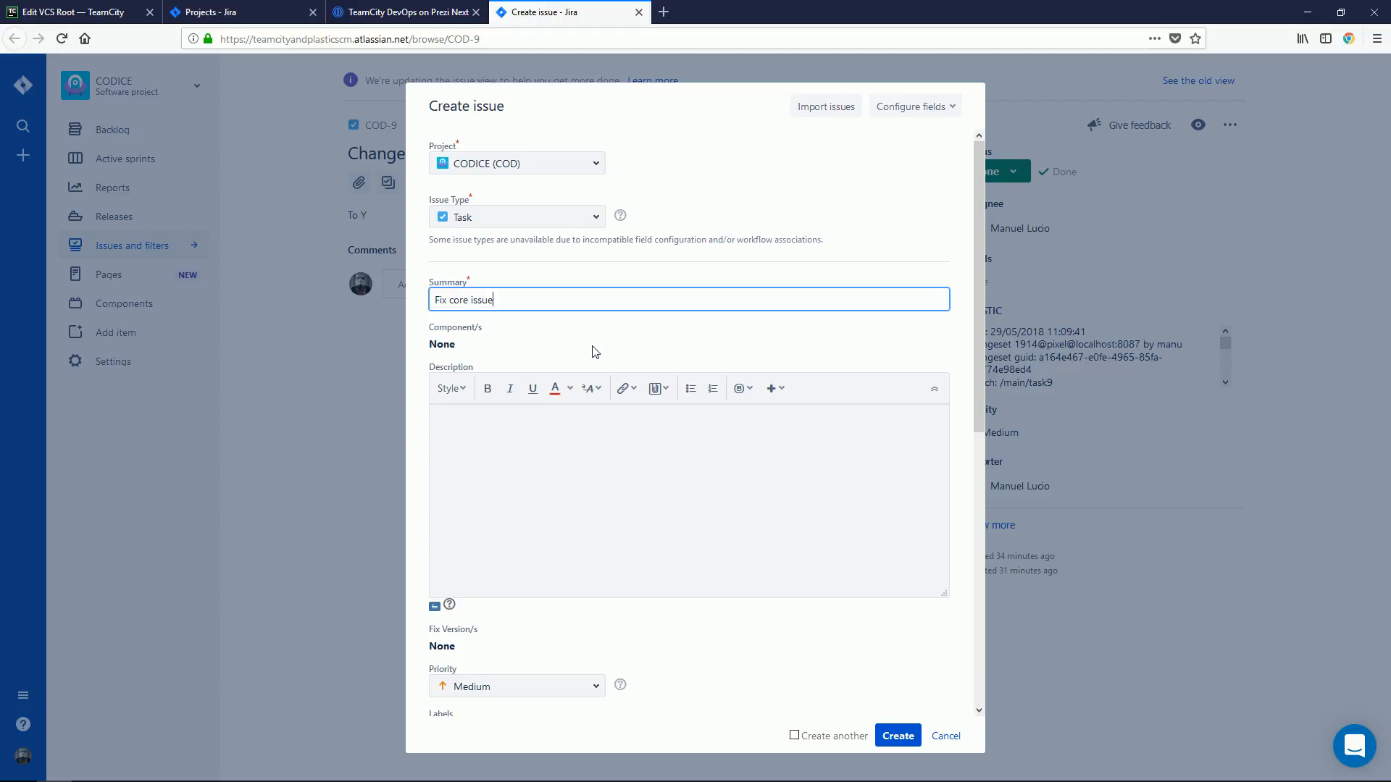
# Copy the summary text "Fix core issue" into the new issue's description.
pyautogui.moveTo(981, 287); pyautogui.dragTo(978, 349)
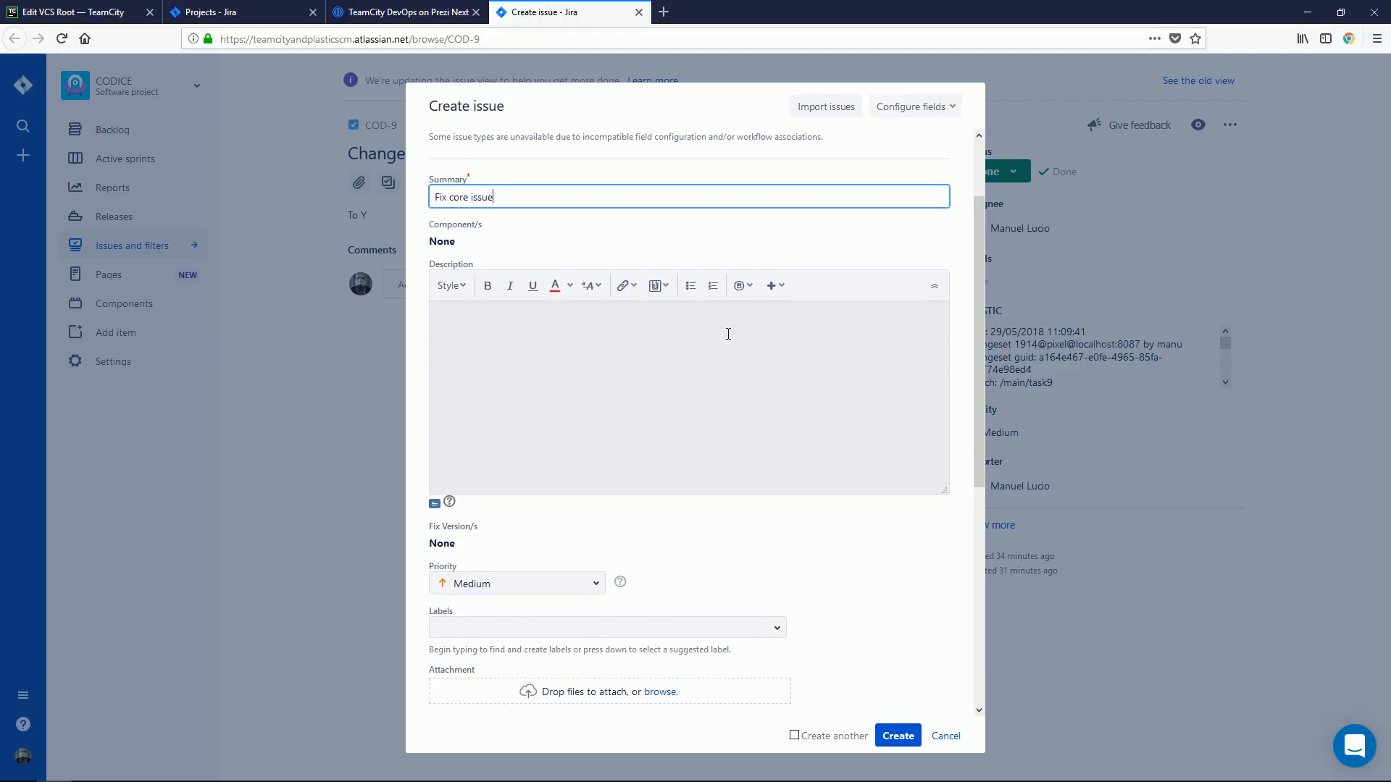
pyautogui.moveTo(495, 197); pyautogui.dragTo(413, 194)
pyautogui.hotkey('ctrl', 'c')
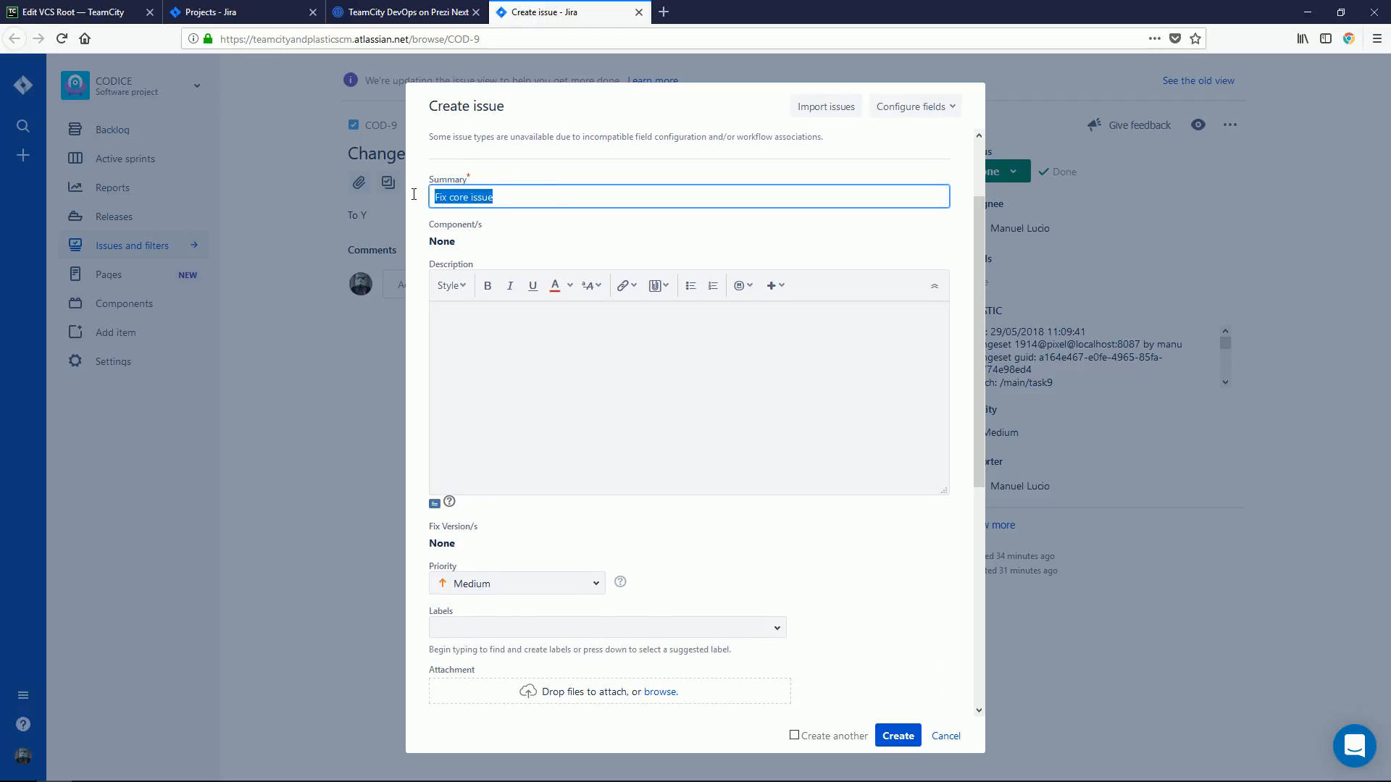
pyautogui.click(476, 343)
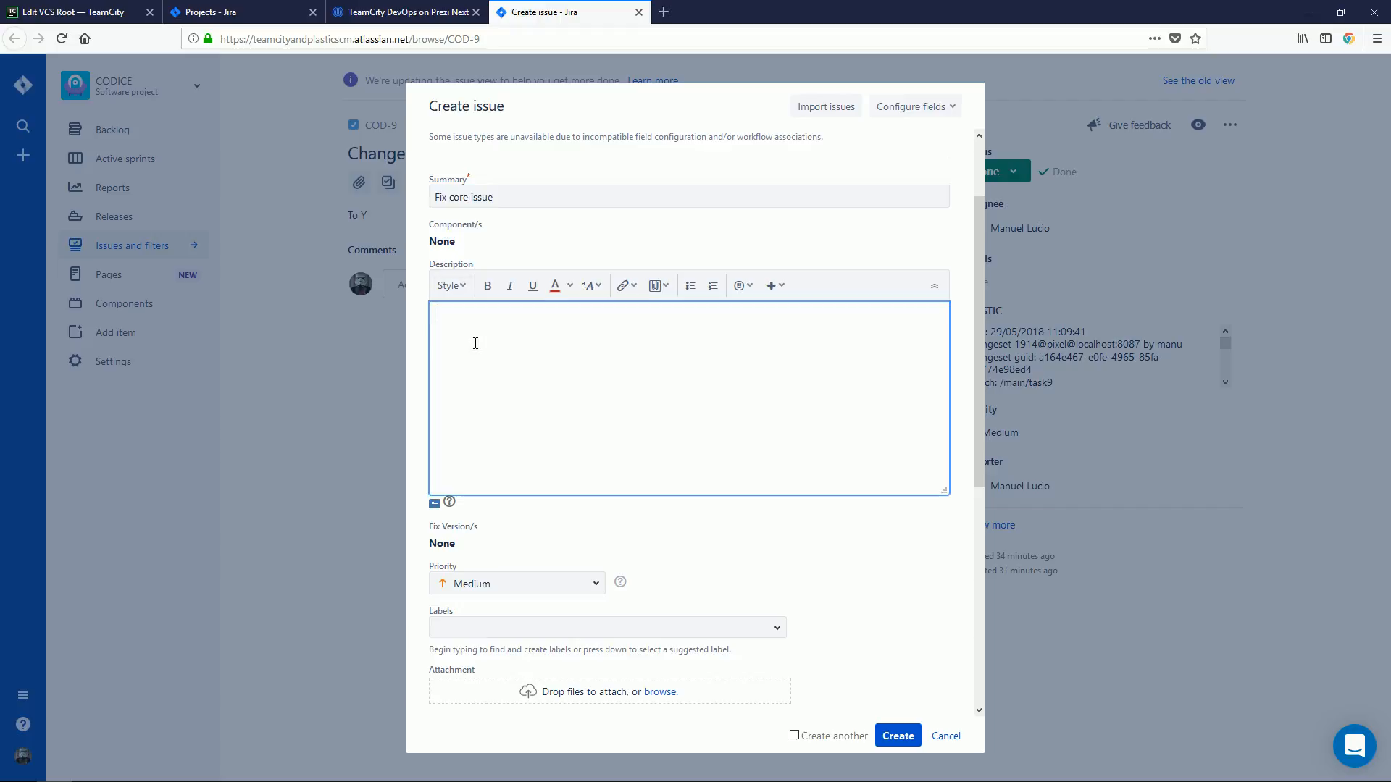
pyautogui.hotkey('ctrl', 'v')
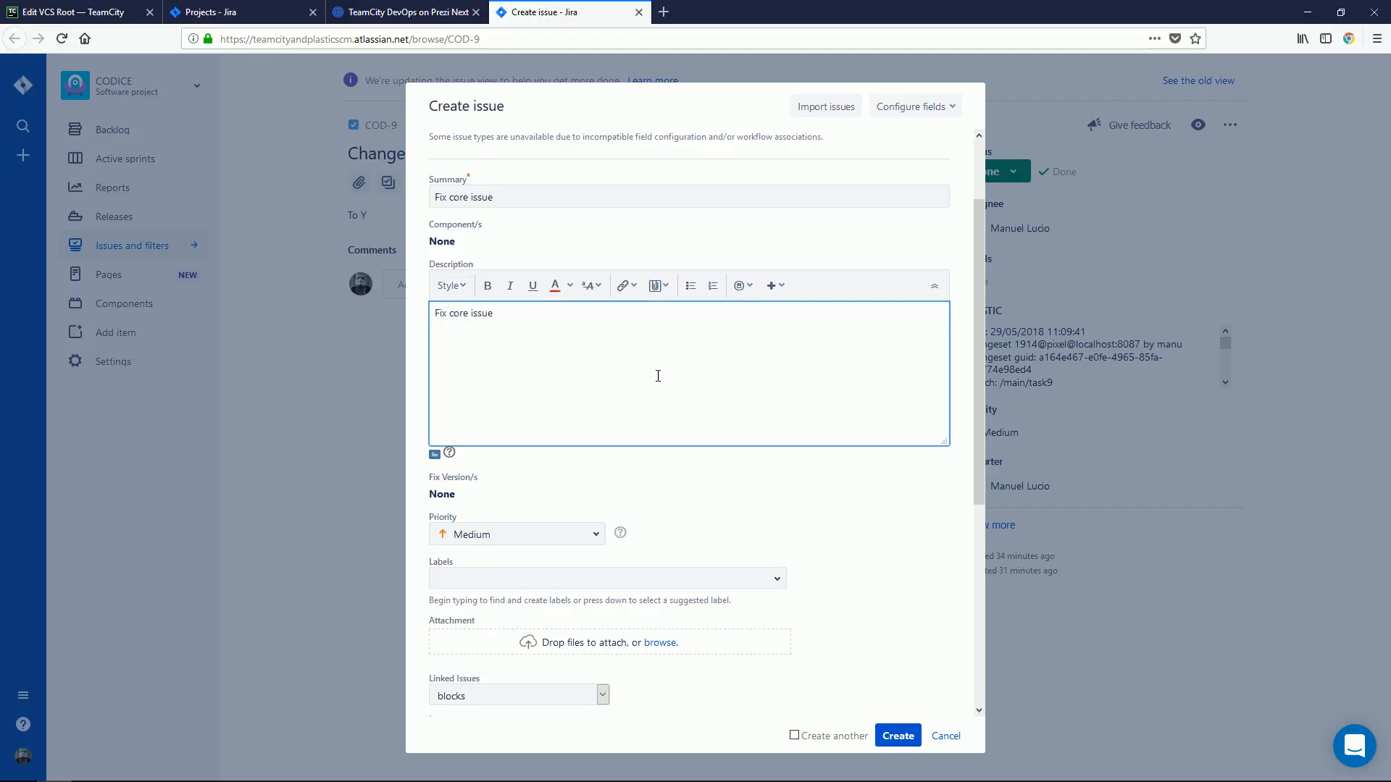
pyautogui.moveTo(980, 339); pyautogui.dragTo(976, 523)
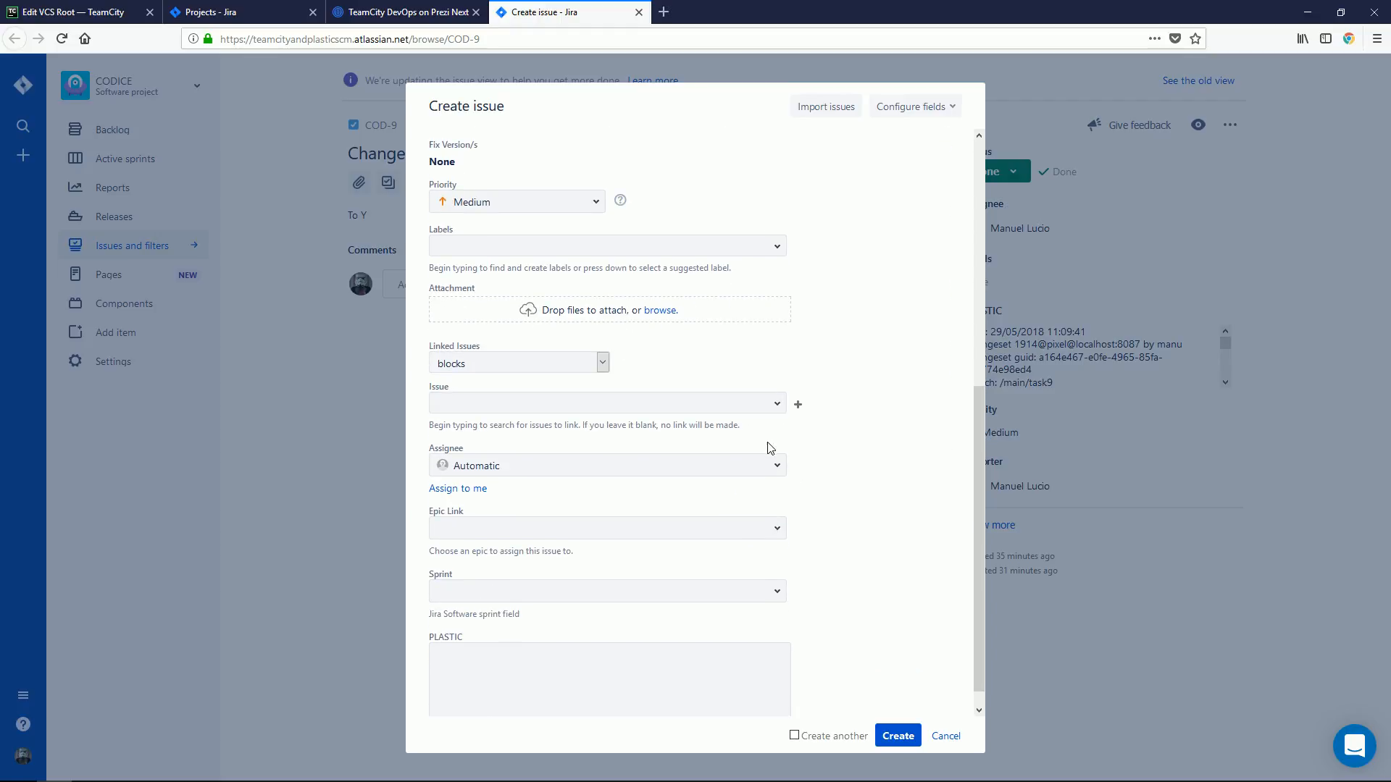
# Assign the new "Fix core issue" task to yourself and create it.
pyautogui.click(474, 489)
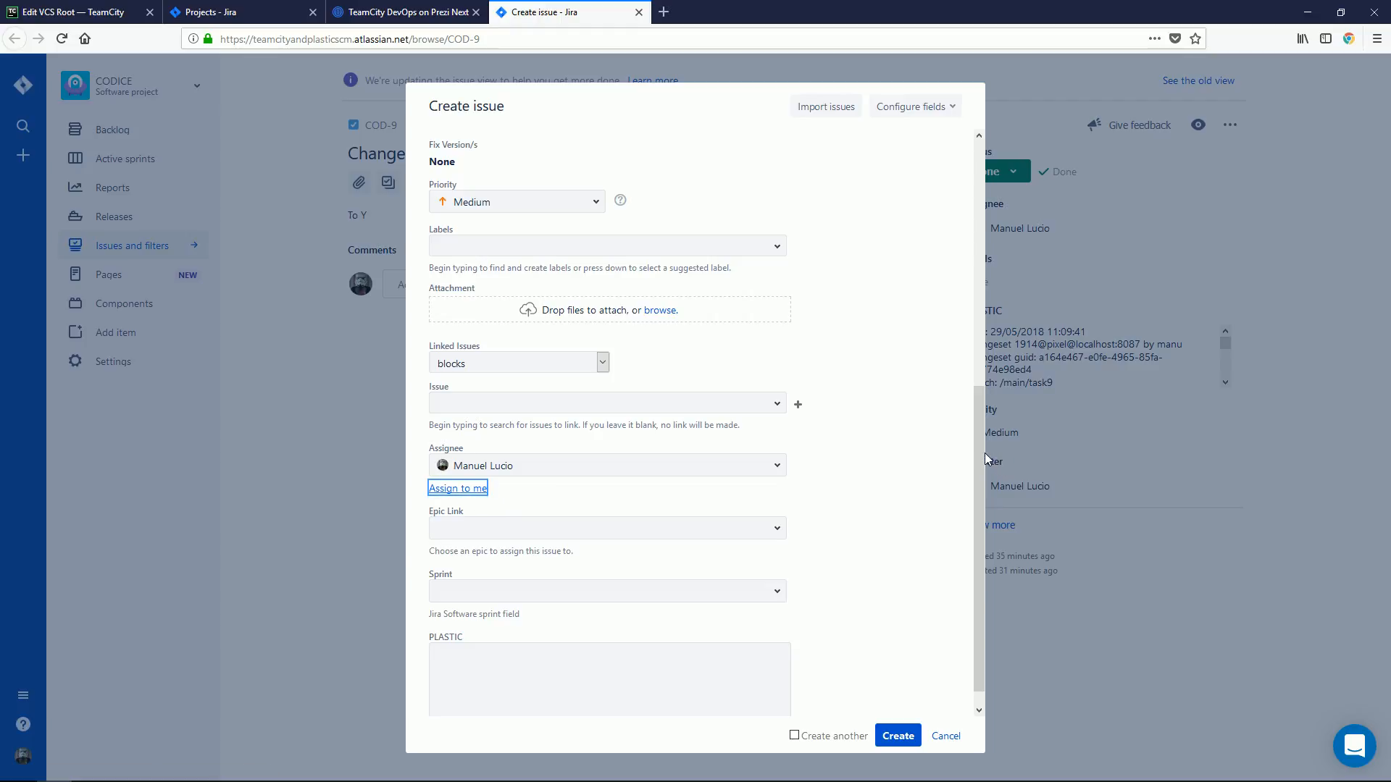
pyautogui.scroll(-1, 986, 500)
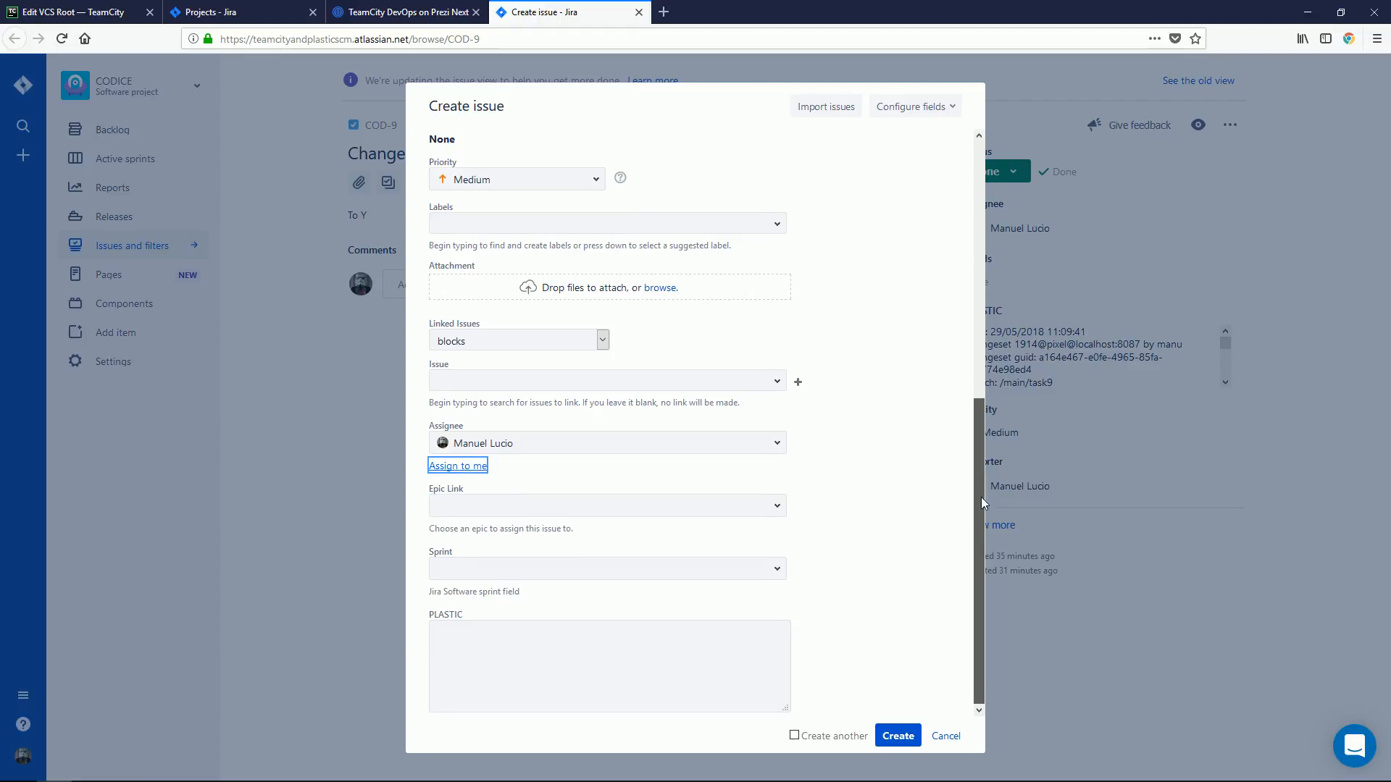
pyautogui.click(896, 737)
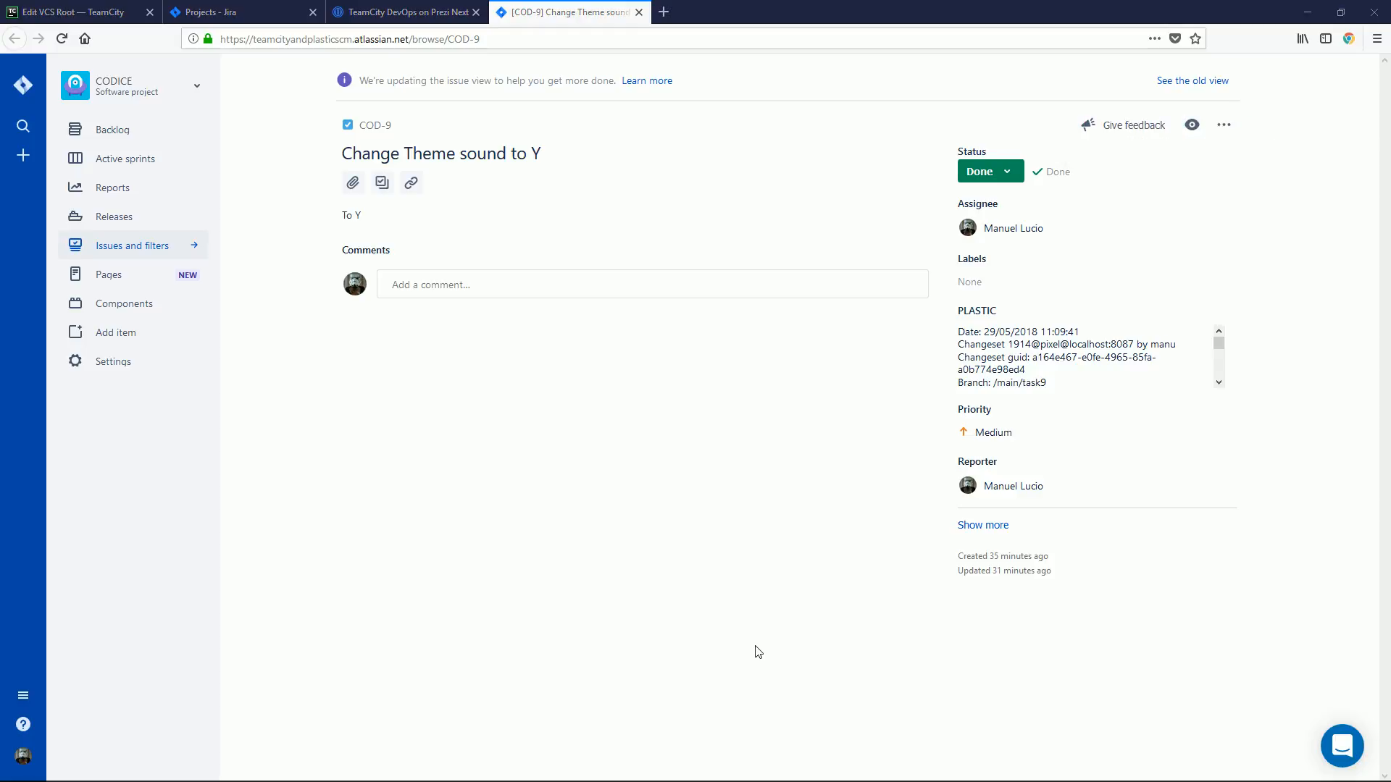
# Switch to Plastic SCM and create a child branch of /main from the "Fix core issue" task, marking it as open in the issue tracker.
pyautogui.hotkey('alt', 'Tab')
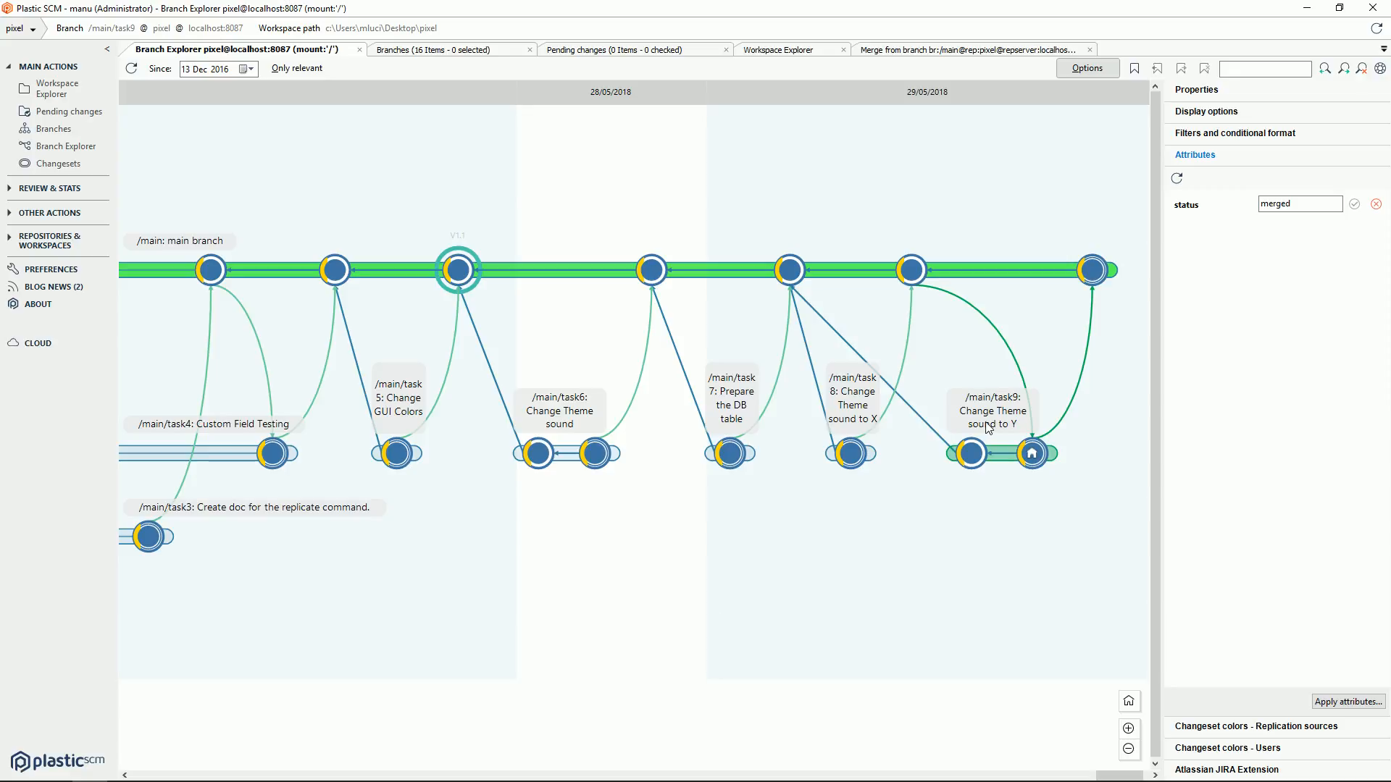
pyautogui.rightClick(1112, 271)
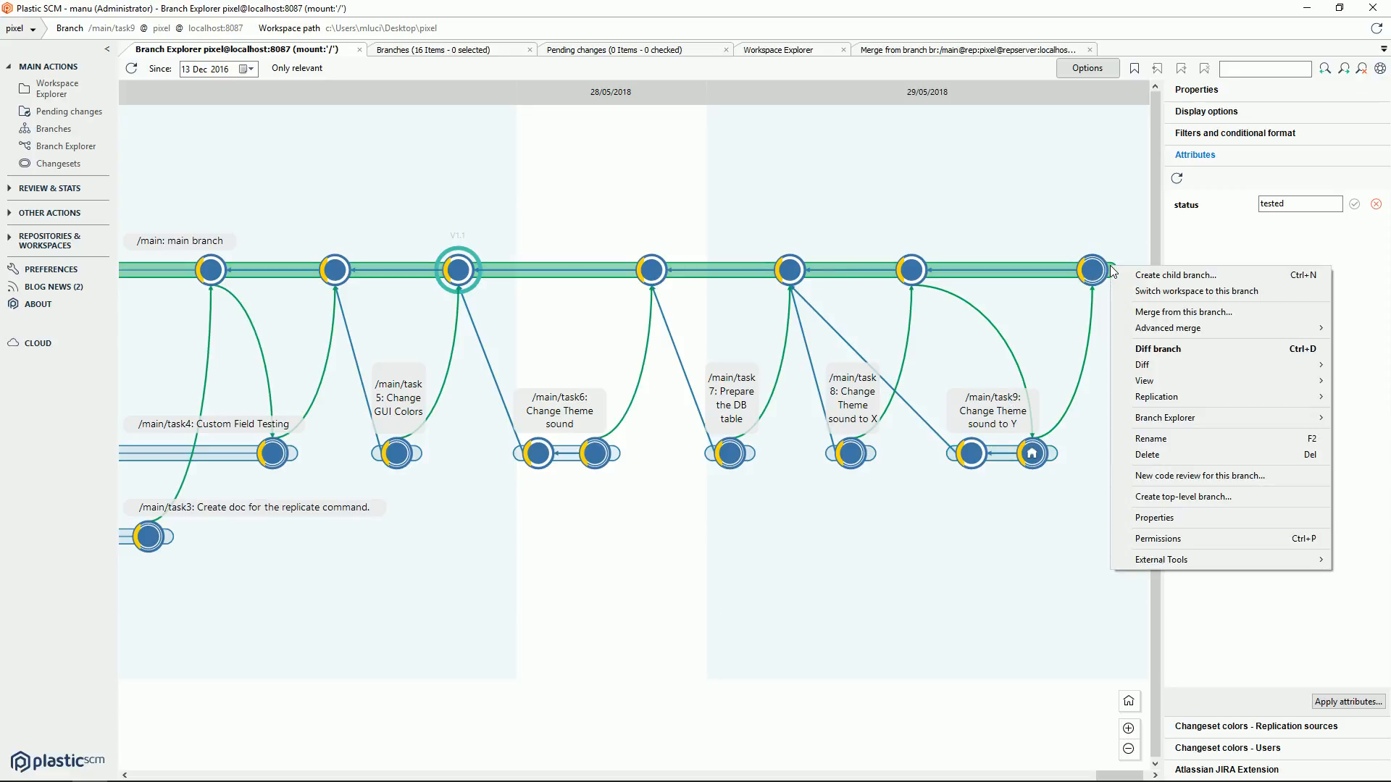
pyautogui.click(1127, 277)
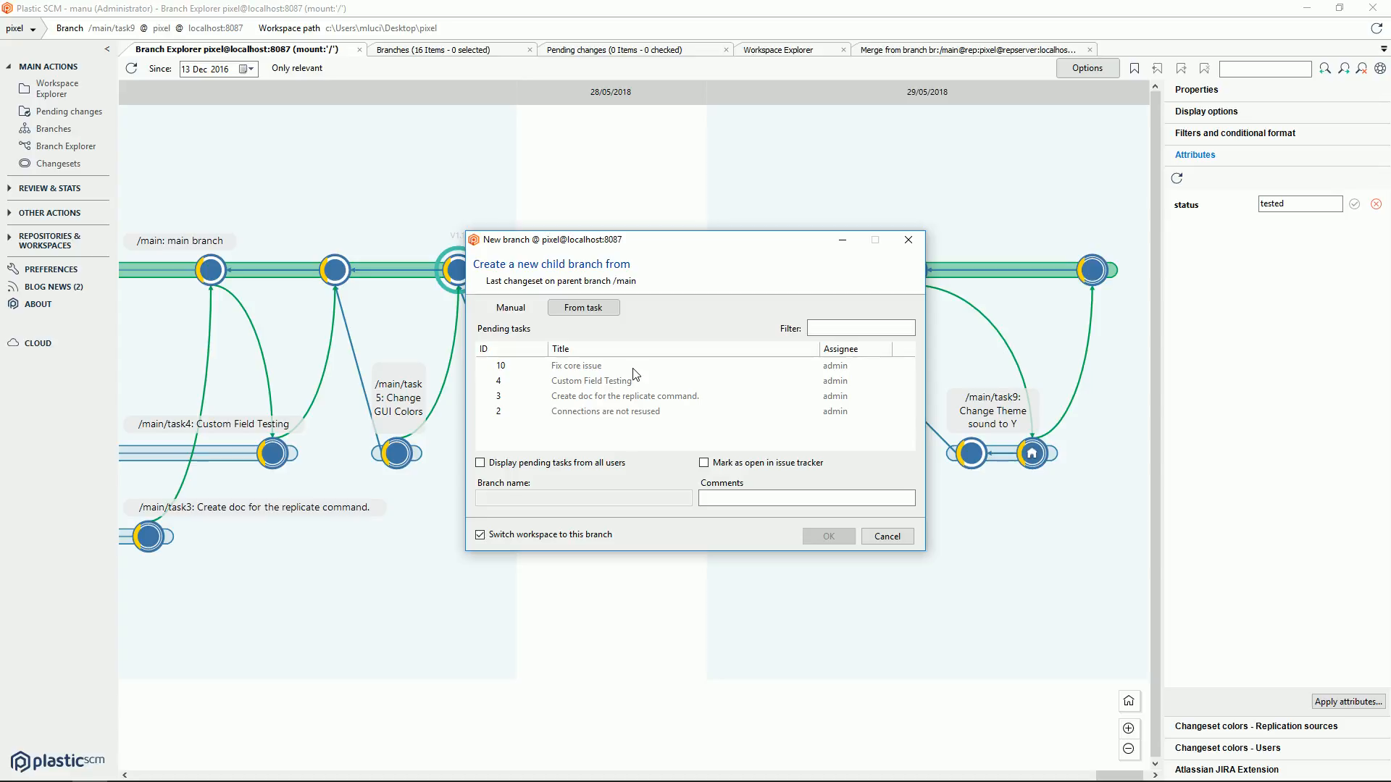
pyautogui.click(589, 365)
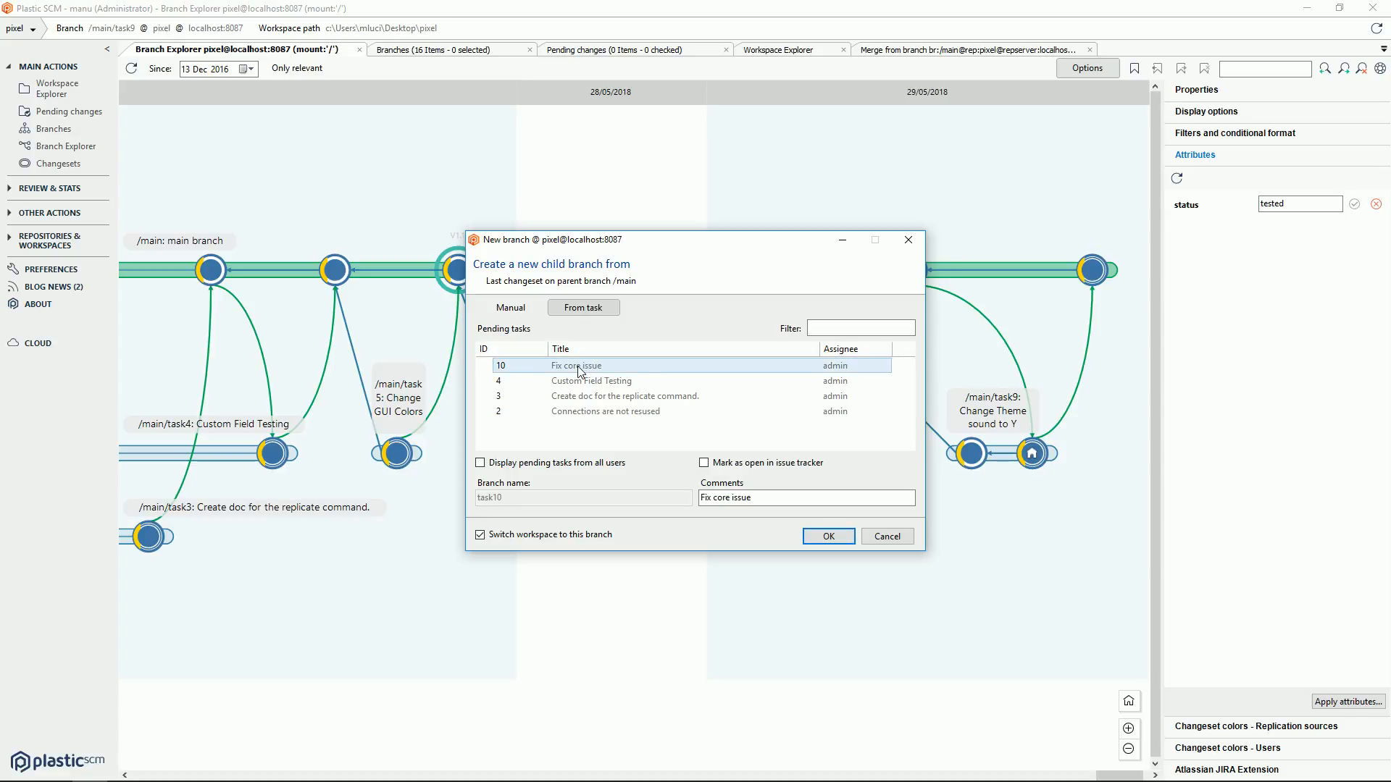
pyautogui.click(704, 463)
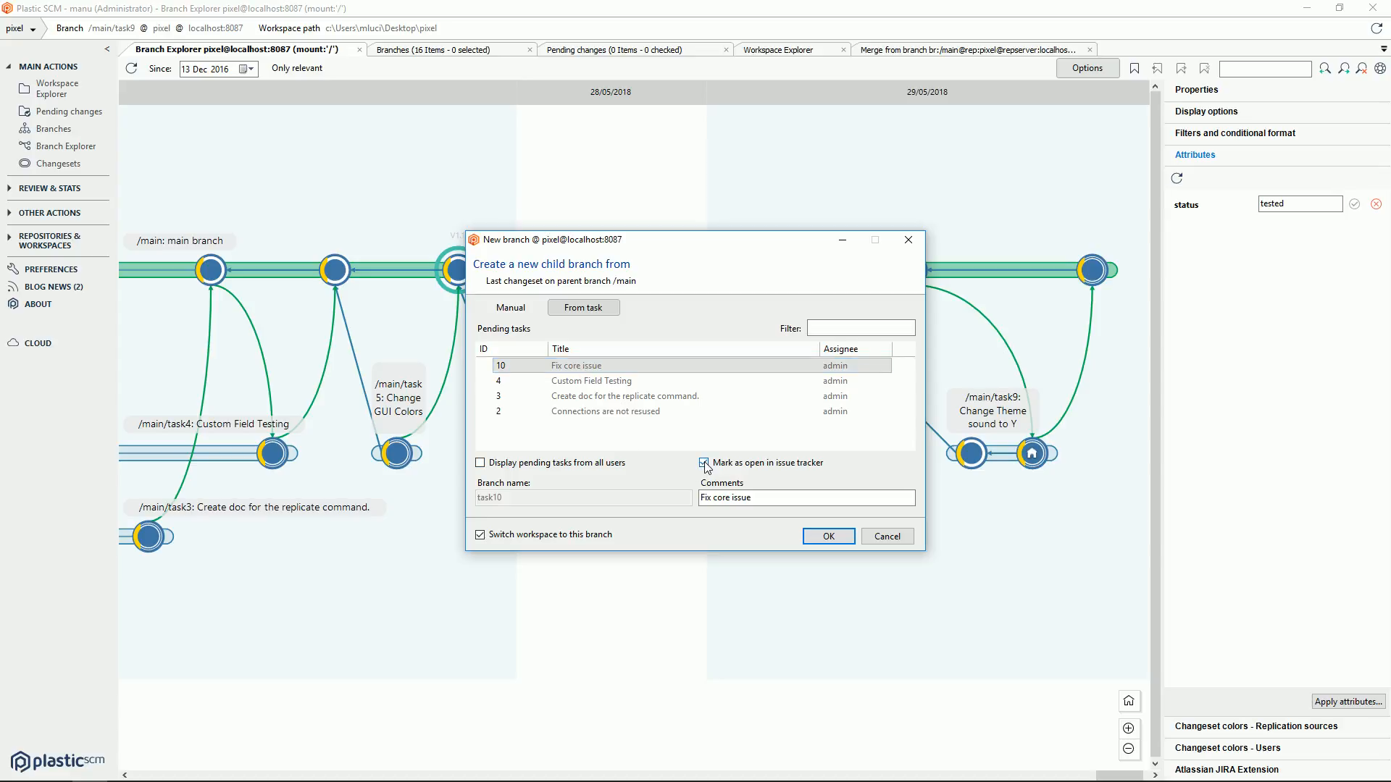
pyautogui.click(827, 537)
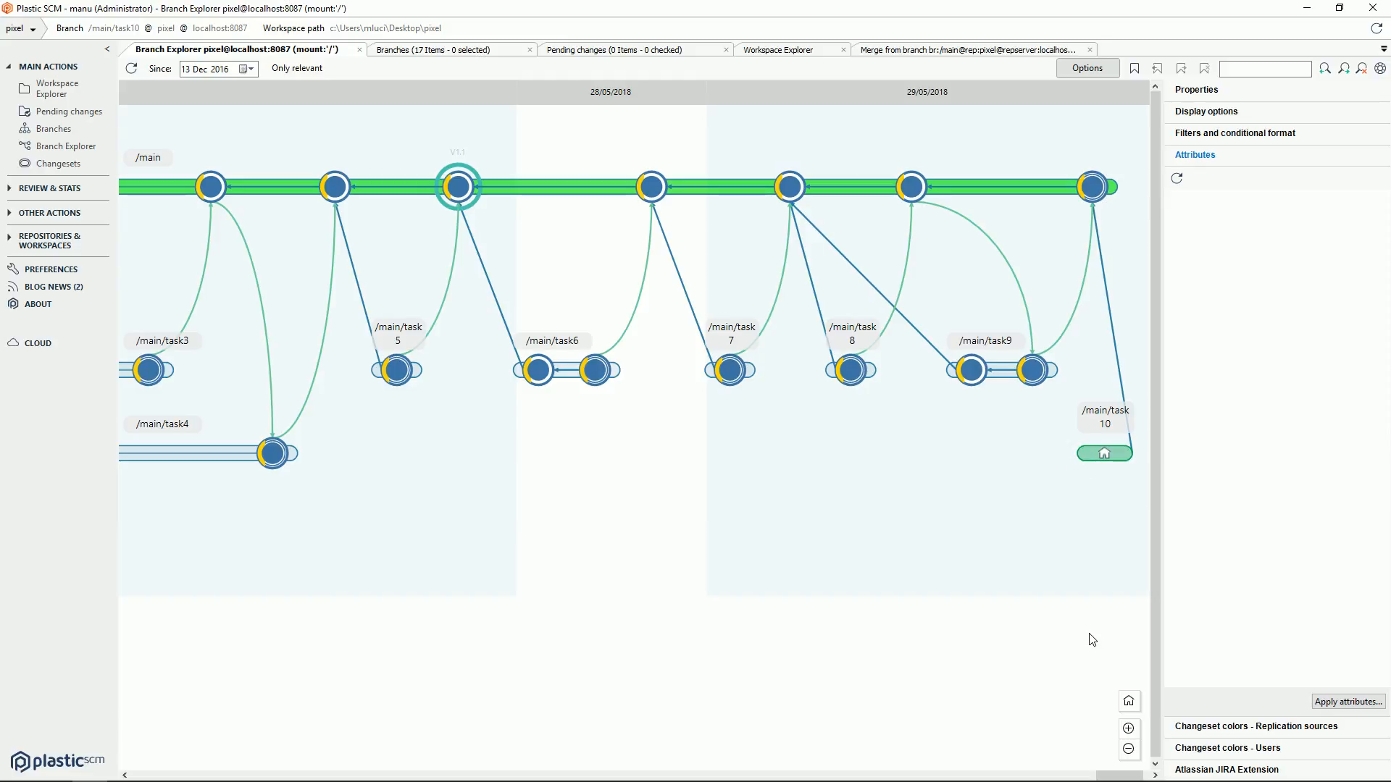
# View the new branch's linked Jira task in the Atlassian JIRA Extension and open COD-10 in Jira.
pyautogui.click(1194, 766)
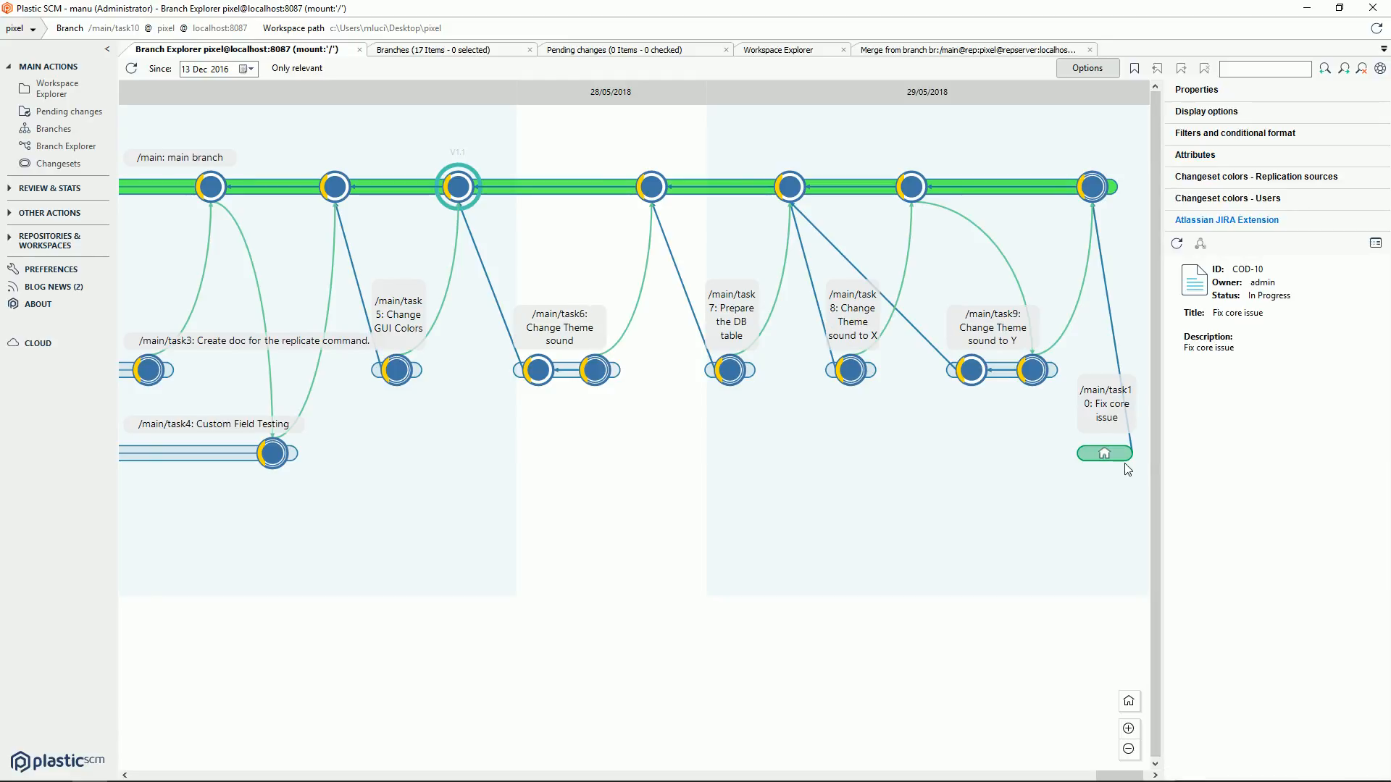
pyautogui.moveTo(1124, 454)
pyautogui.click(1247, 301)
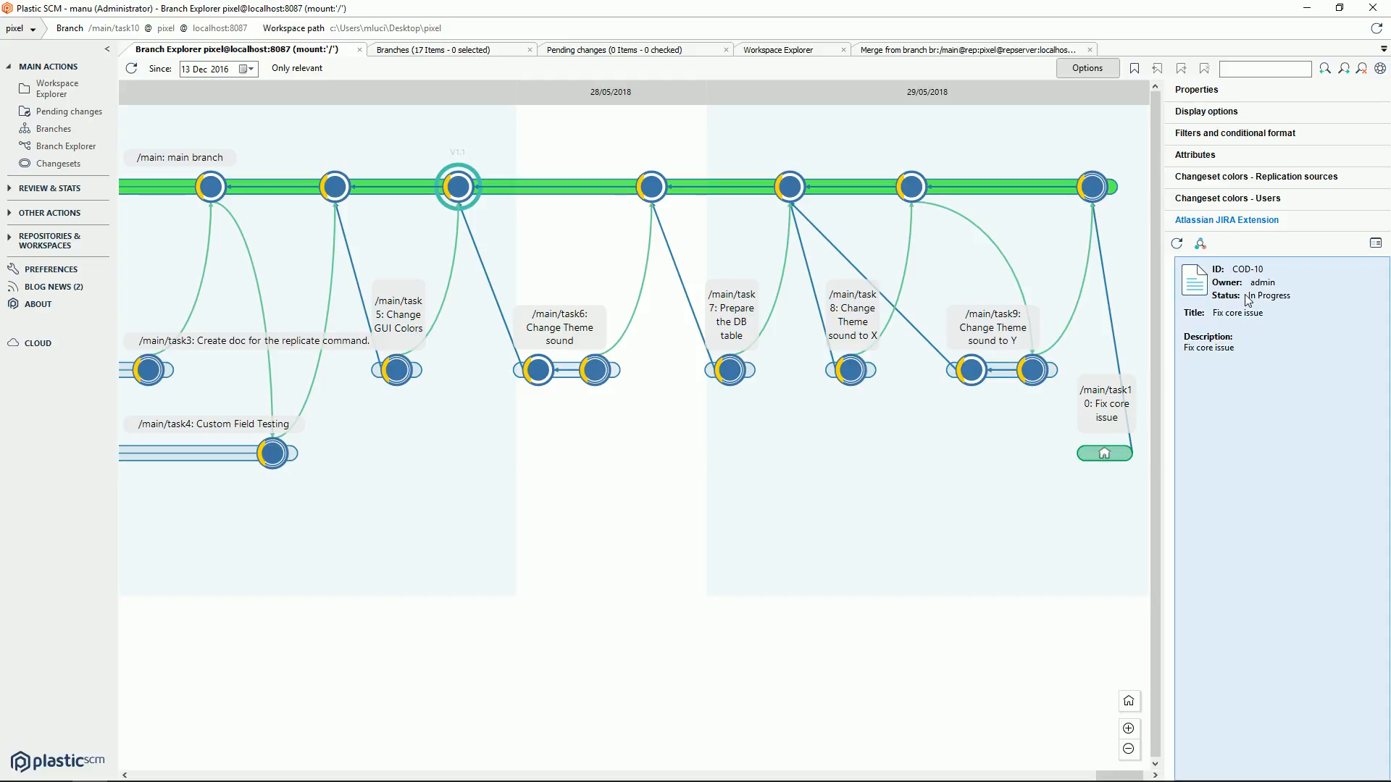
pyautogui.doubleClick(1247, 300)
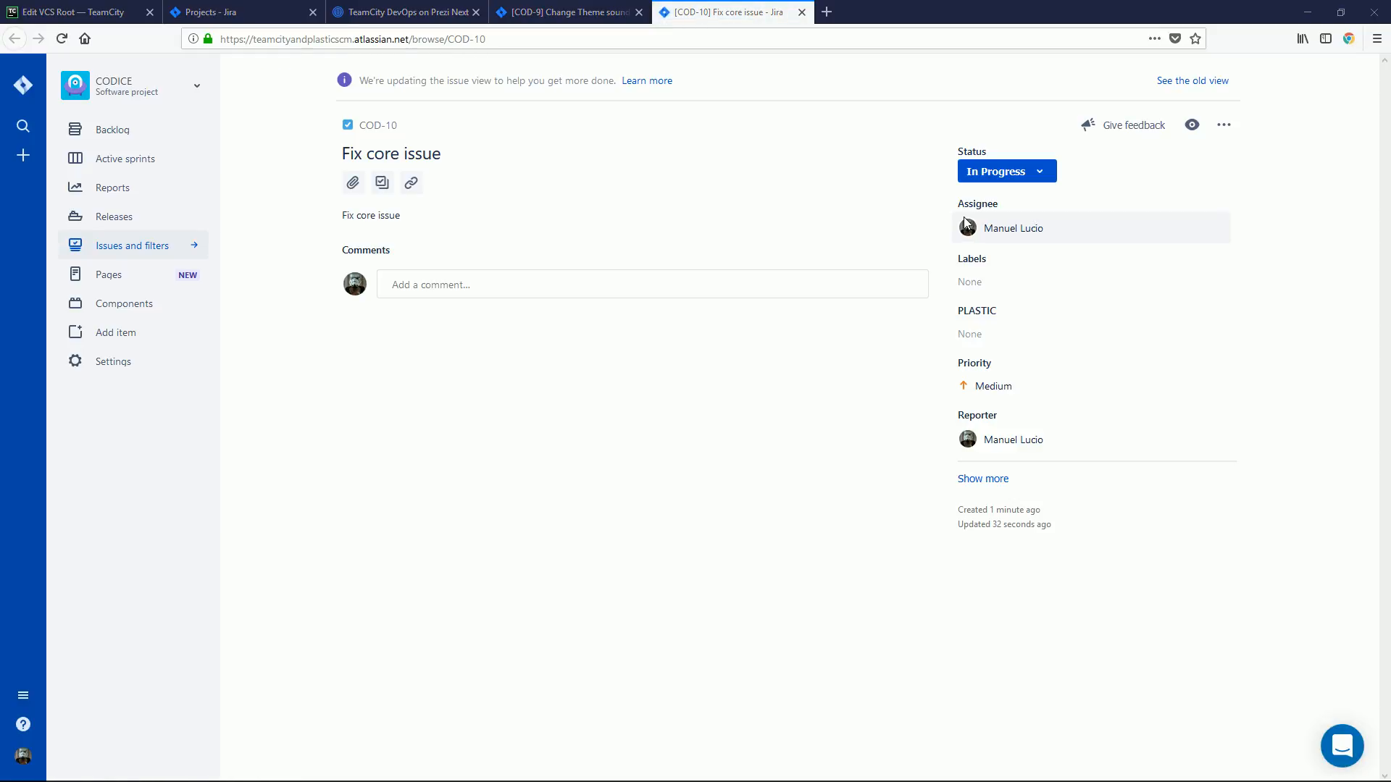
# Return to Plastic SCM and check out src/piskel-boot.js in the Workspace Explorer.
pyautogui.hotkey('alt', 'Tab')
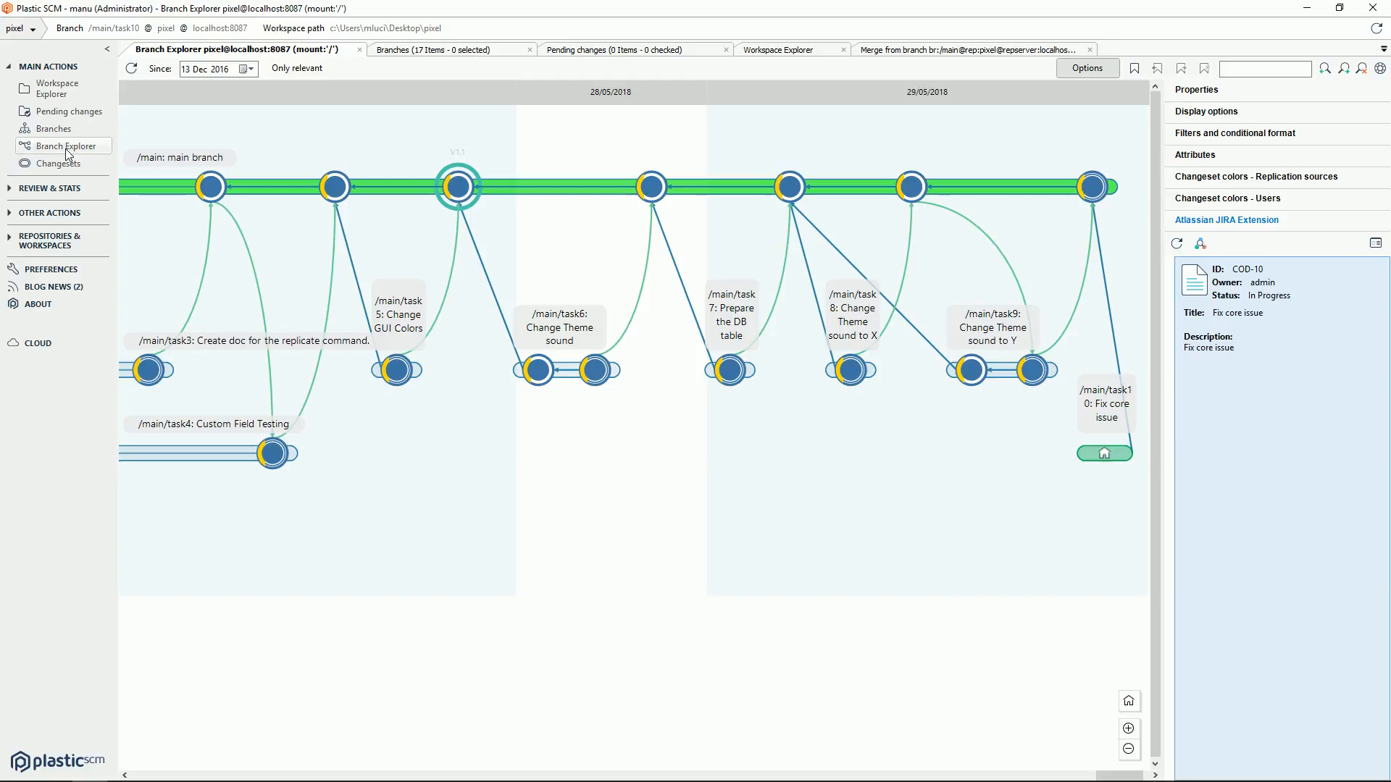
pyautogui.click(68, 95)
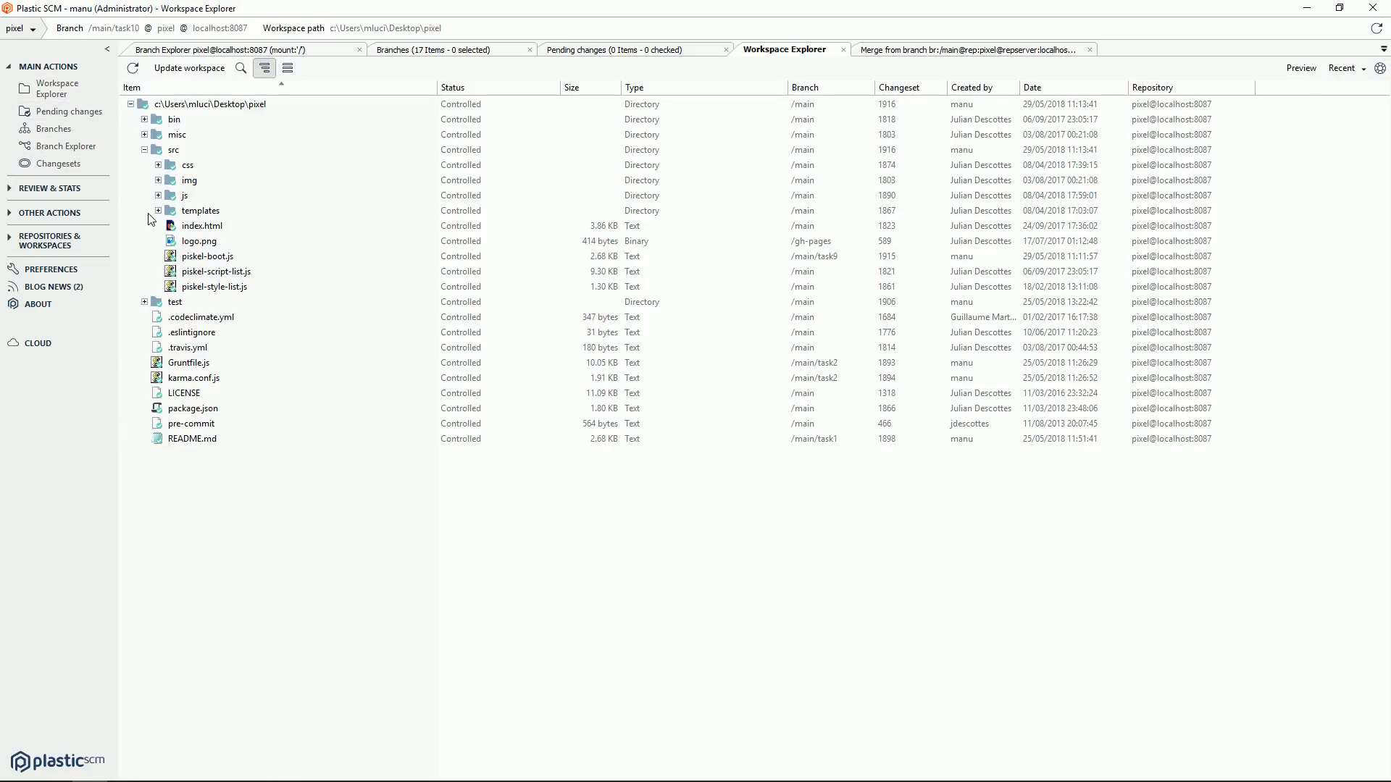
pyautogui.click(210, 257)
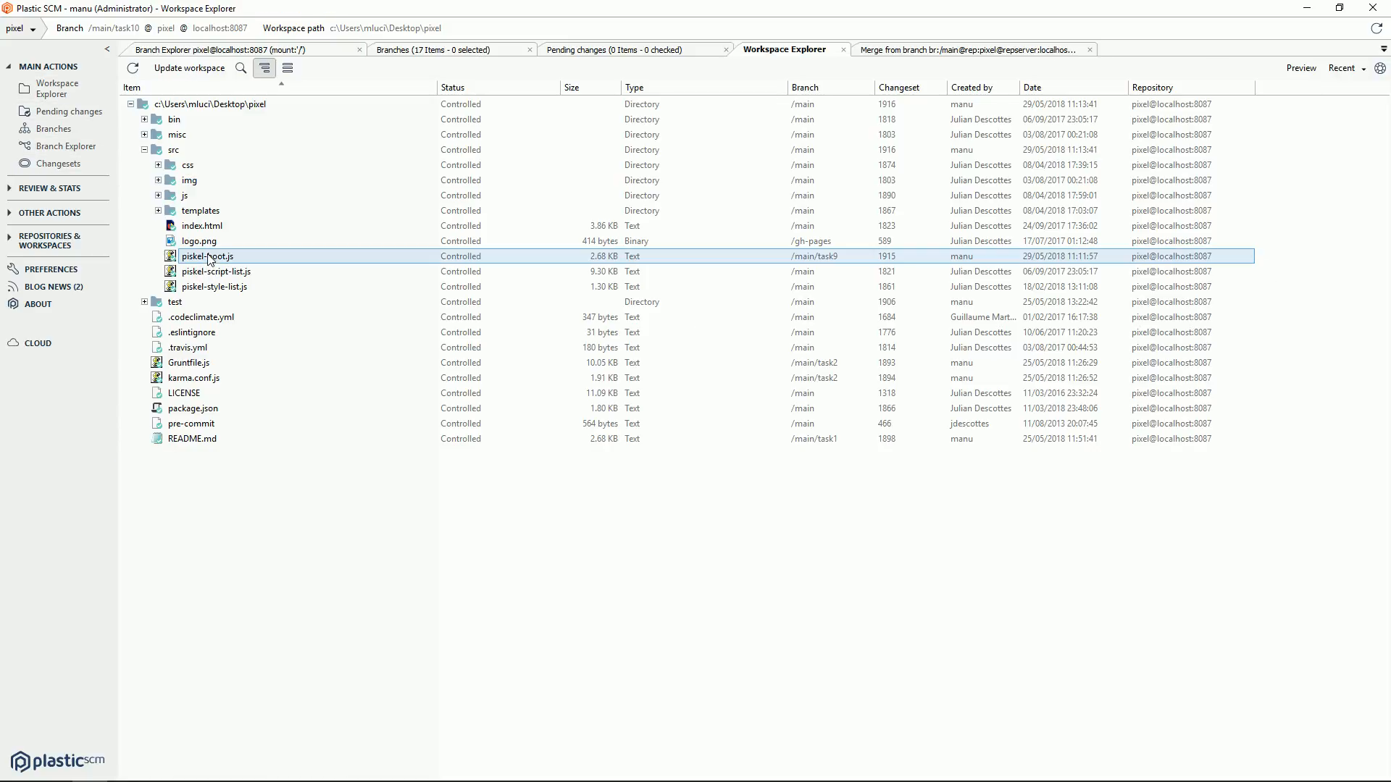
pyautogui.hotkey('ctrl', 'k')
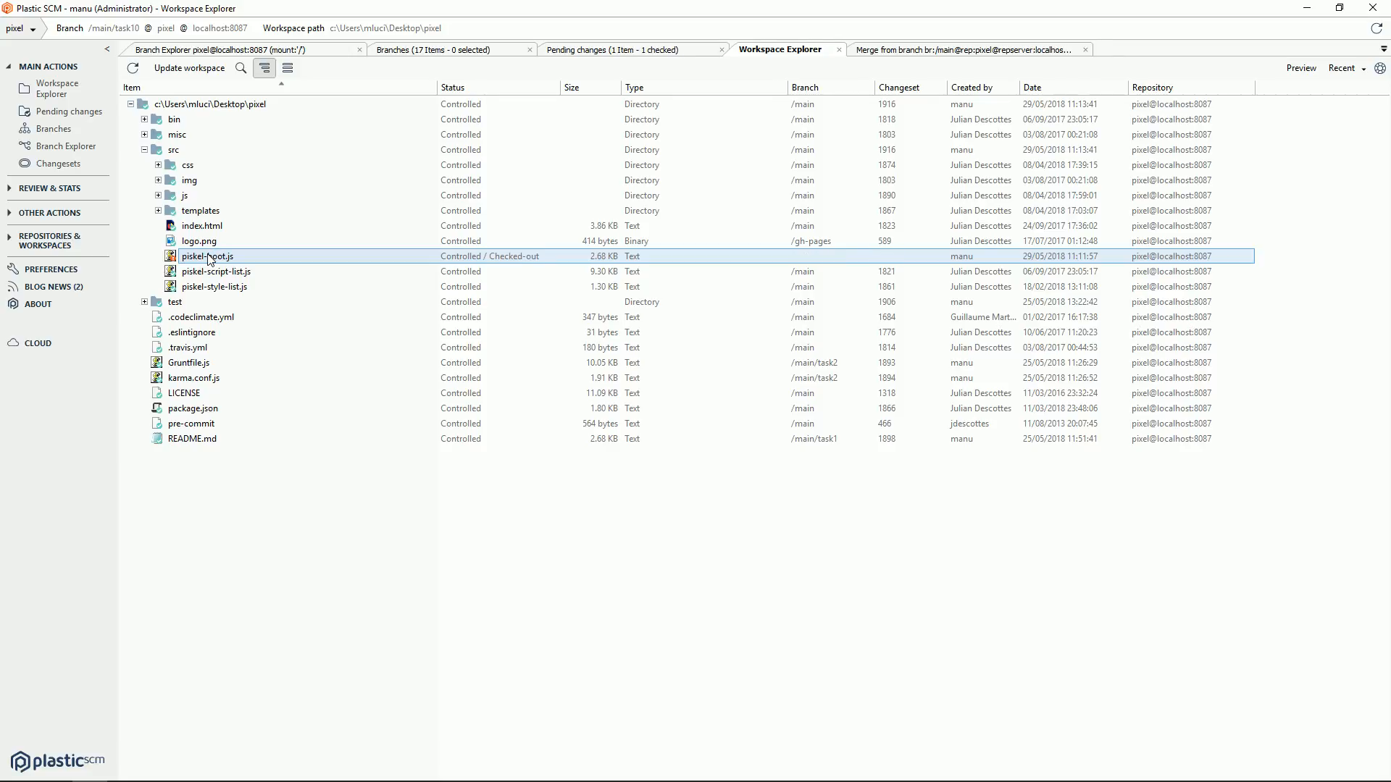
# Open piskel-boot.js with Sublime Text, set the loading mask's setTimeout delay on line 16 to 601, and save the file.
pyautogui.rightClick(258, 255)
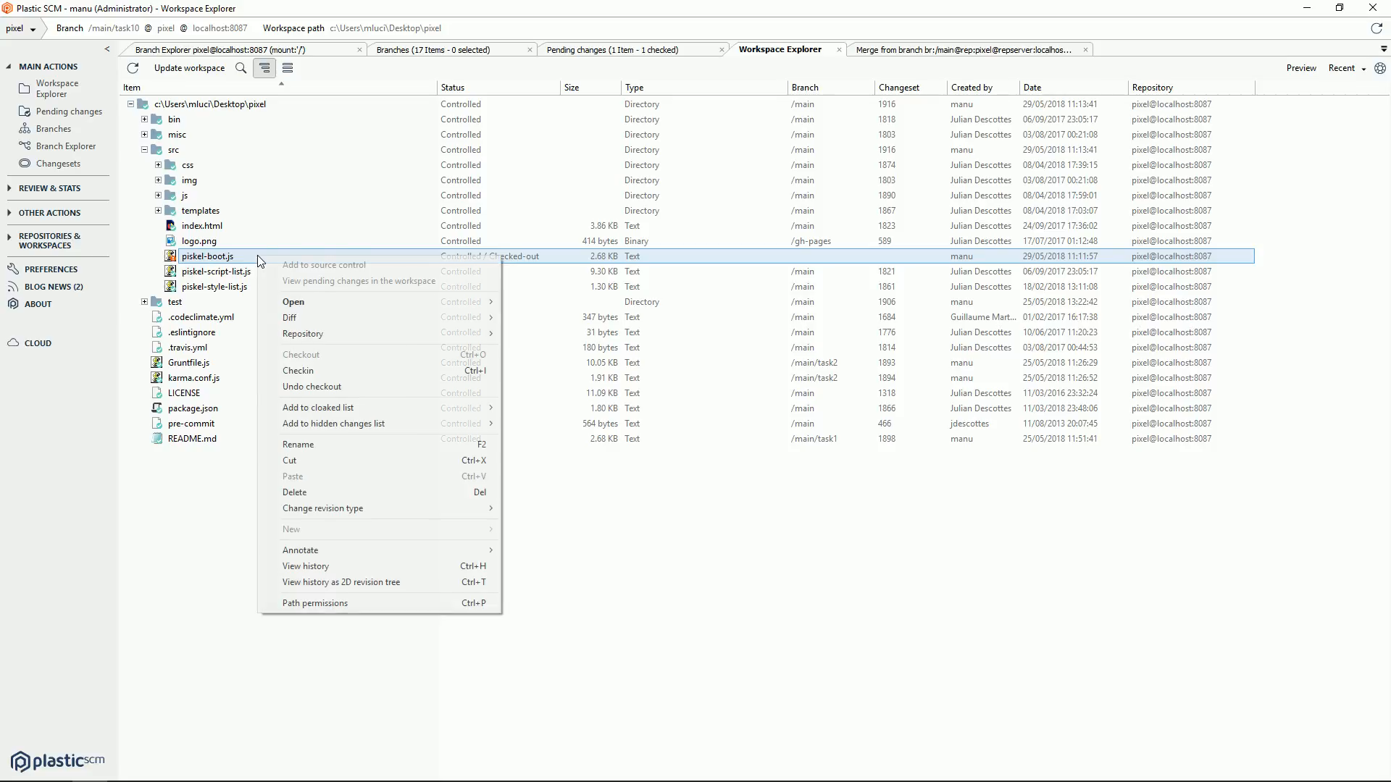
pyautogui.moveTo(478, 302)
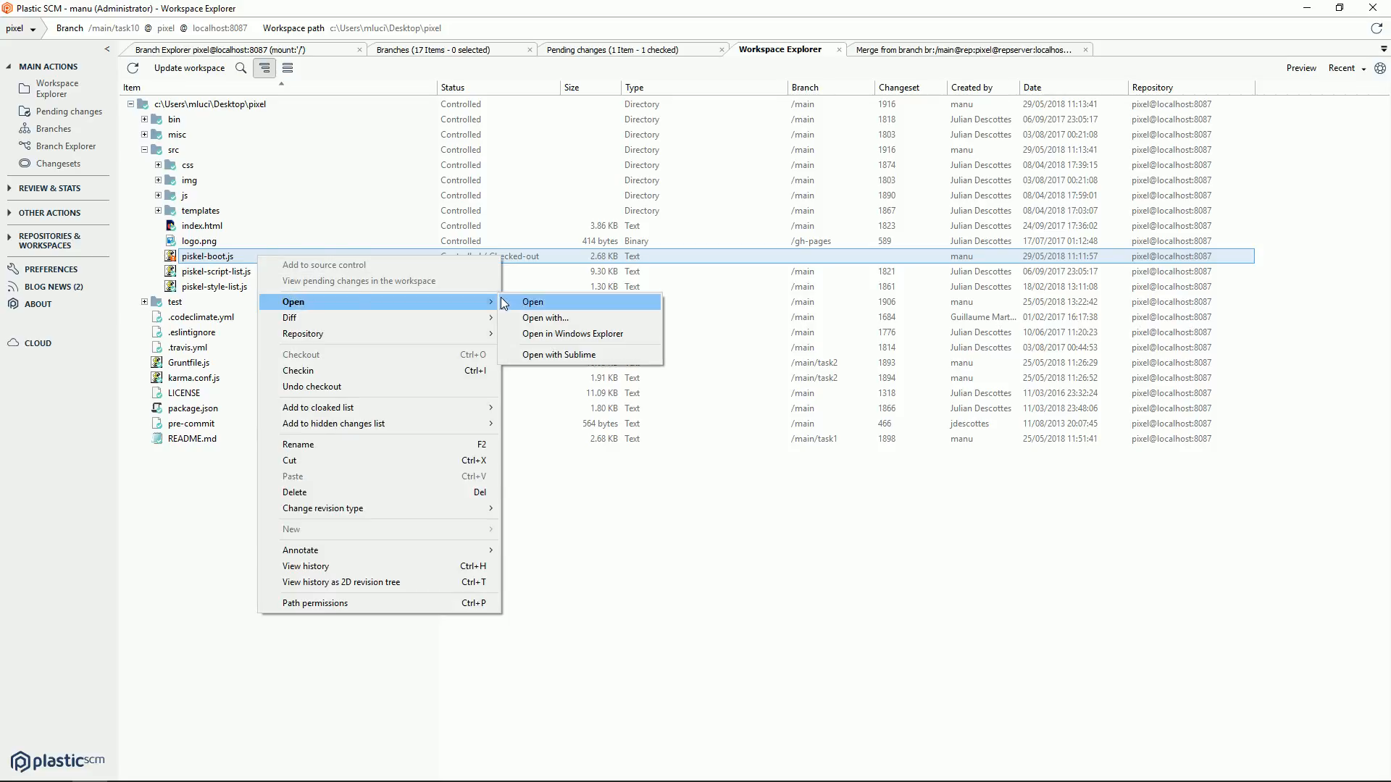
pyautogui.click(537, 352)
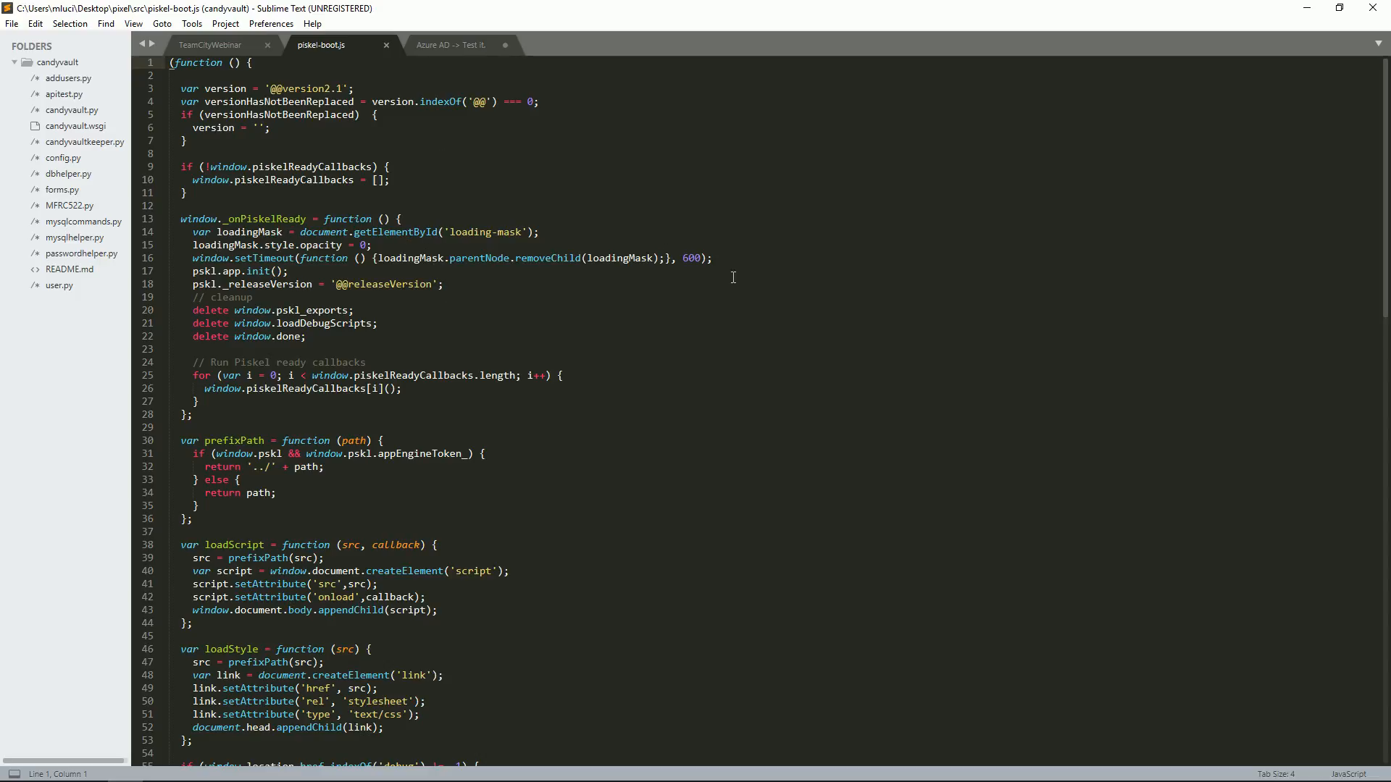
pyautogui.moveTo(701, 262); pyautogui.dragTo(707, 261)
pyautogui.write('1')
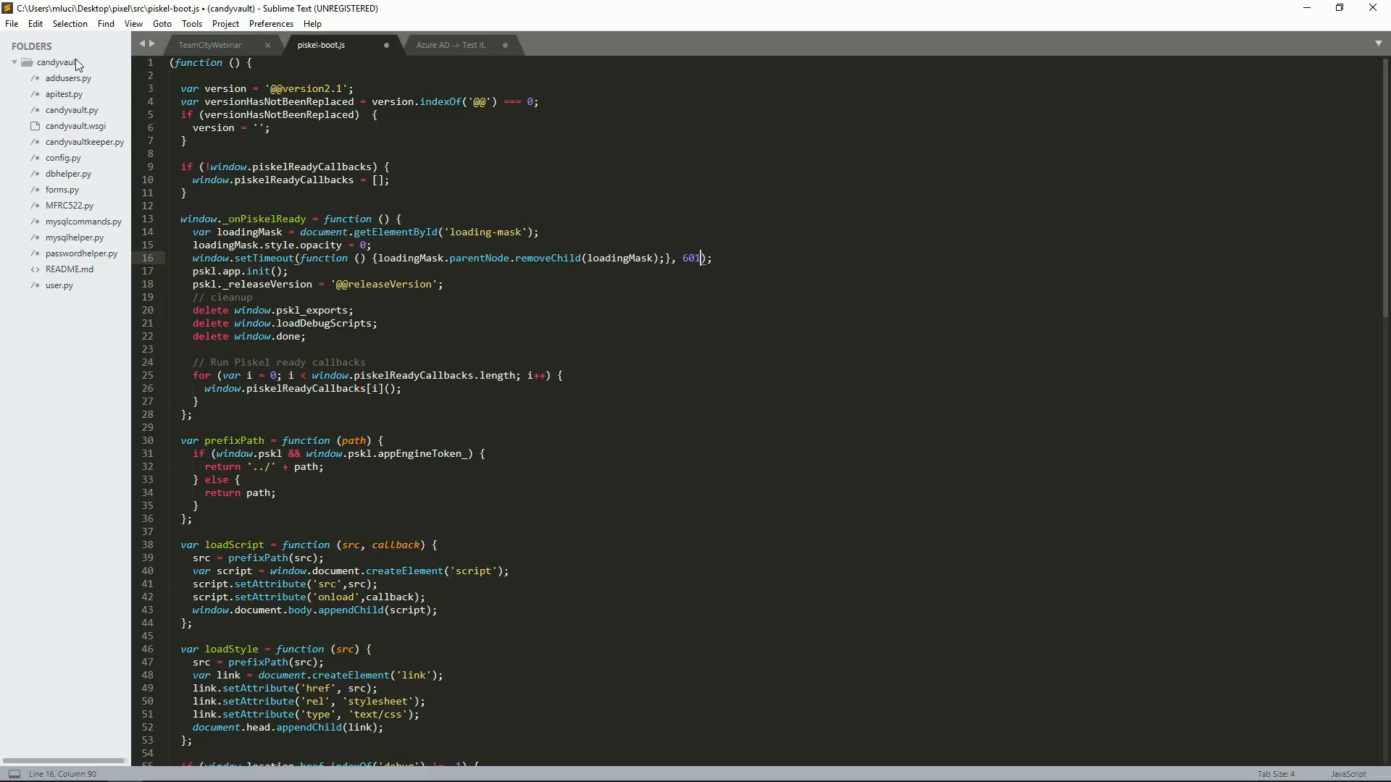
pyautogui.click(12, 23)
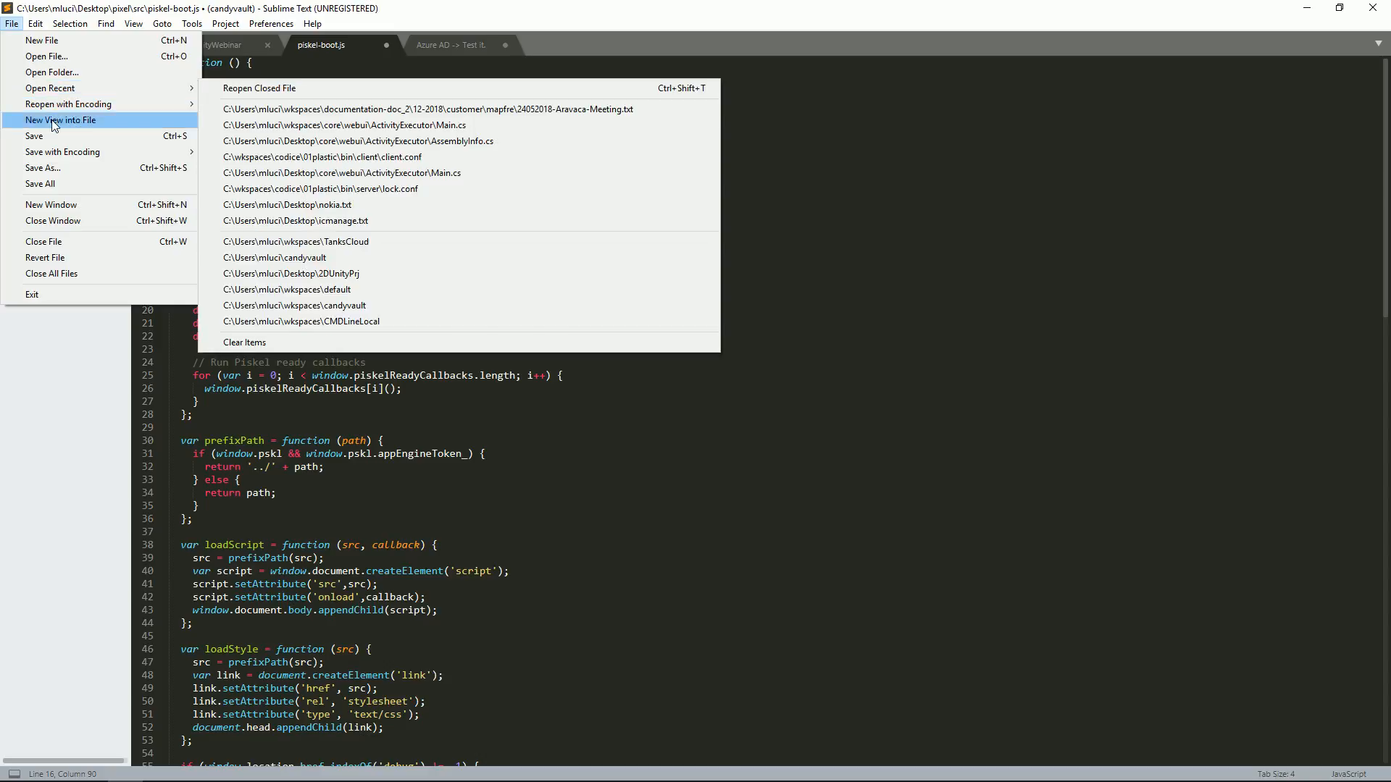
pyautogui.click(65, 136)
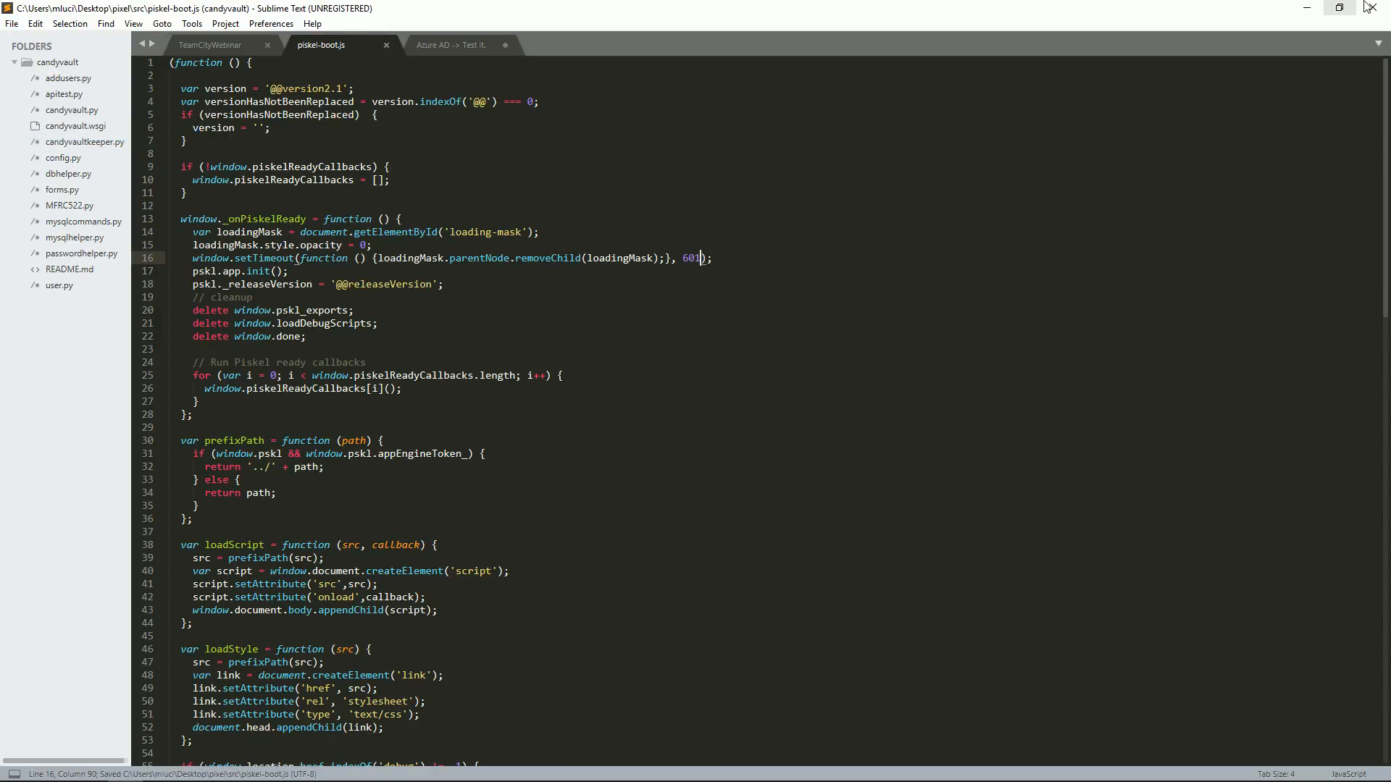
pyautogui.click(1307, 8)
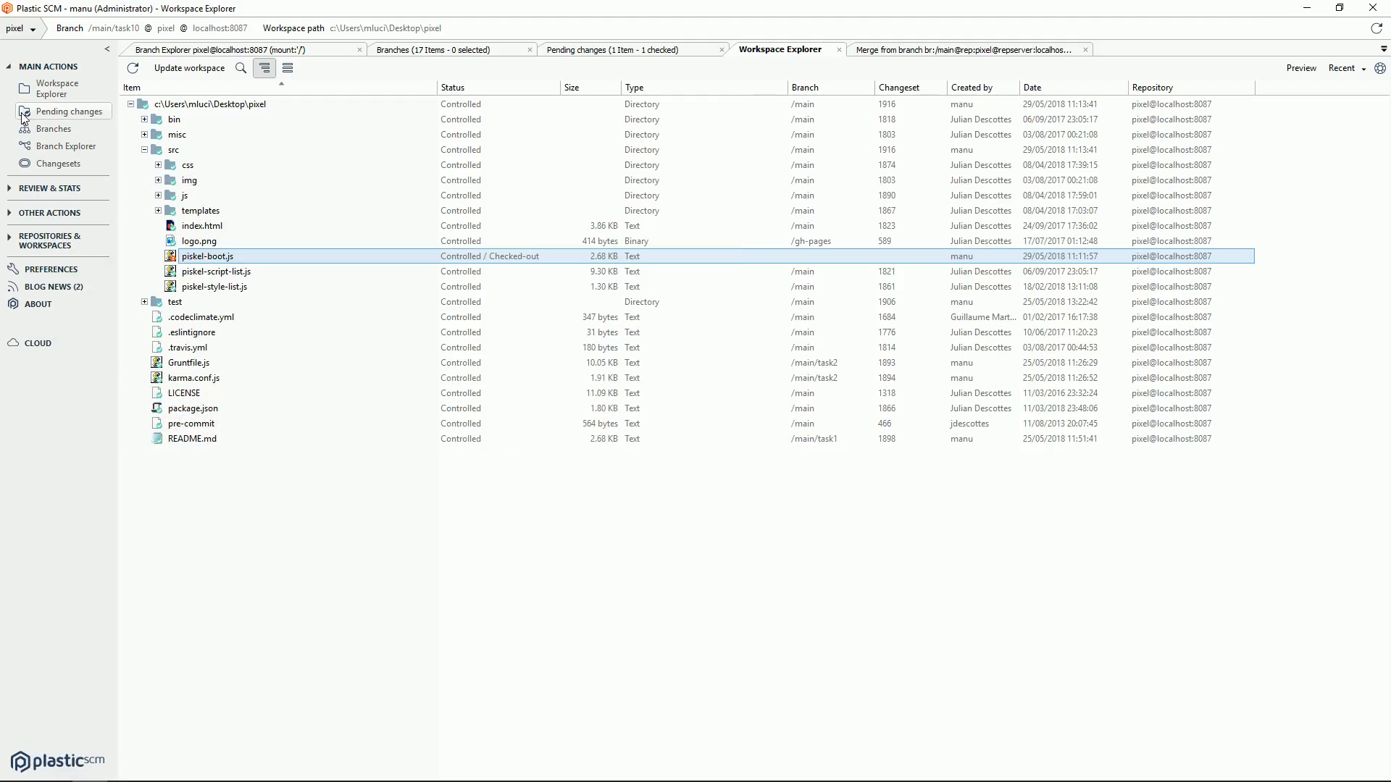
# Check in the pending change to src\piskel-boot.js, adding "fix core" to the checkin comment.
pyautogui.click(69, 110)
pyautogui.click(232, 112)
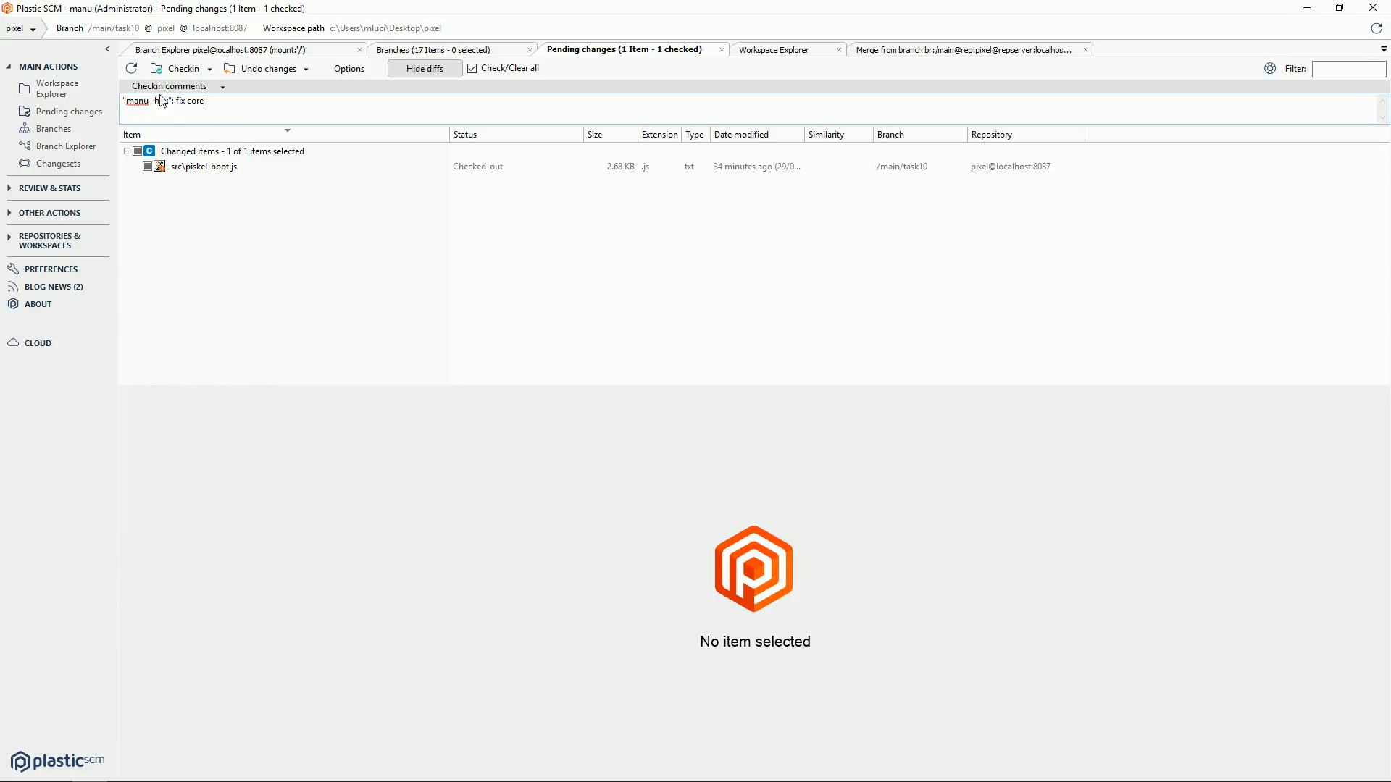
pyautogui.click(180, 72)
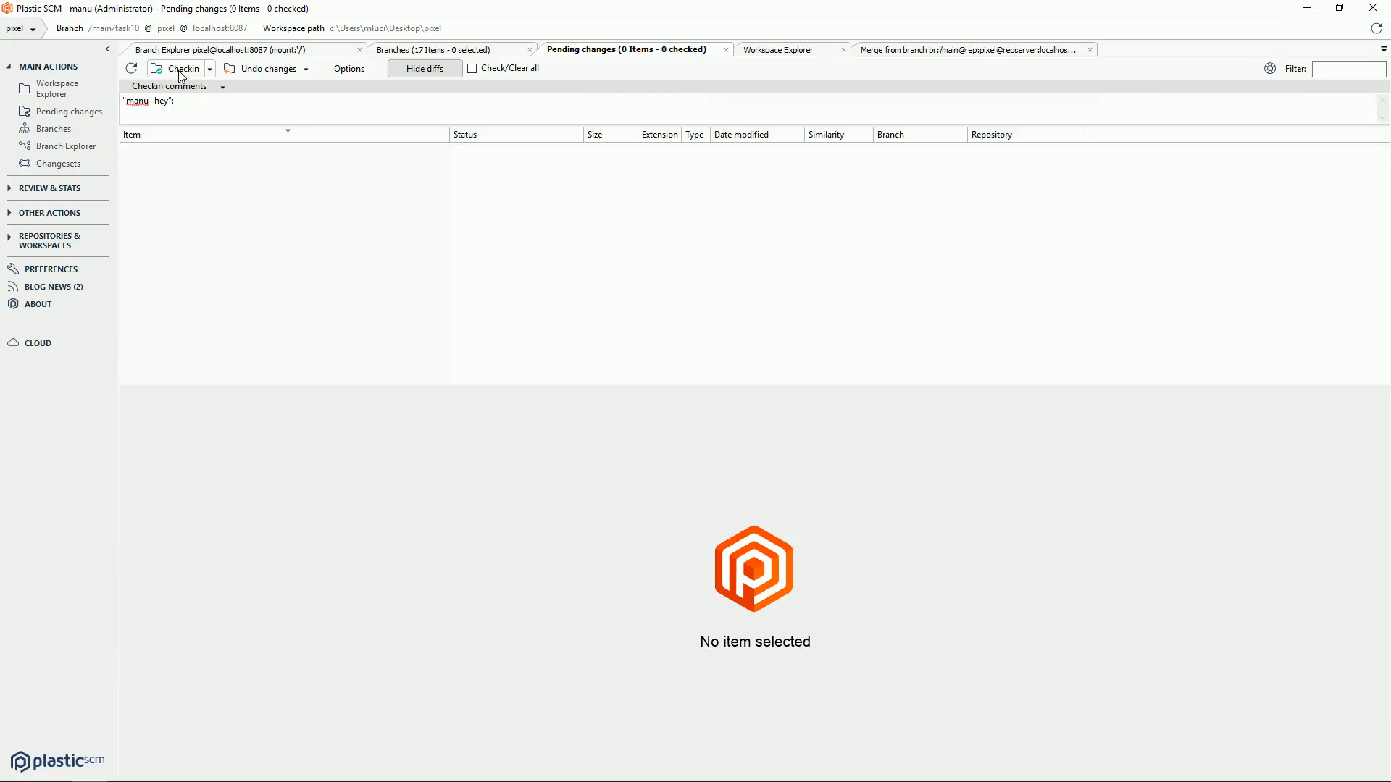
# Open COD-10 in Jira from the Branch Explorer and examine the changeset details logged in its PLASTIC field.
pyautogui.click(99, 147)
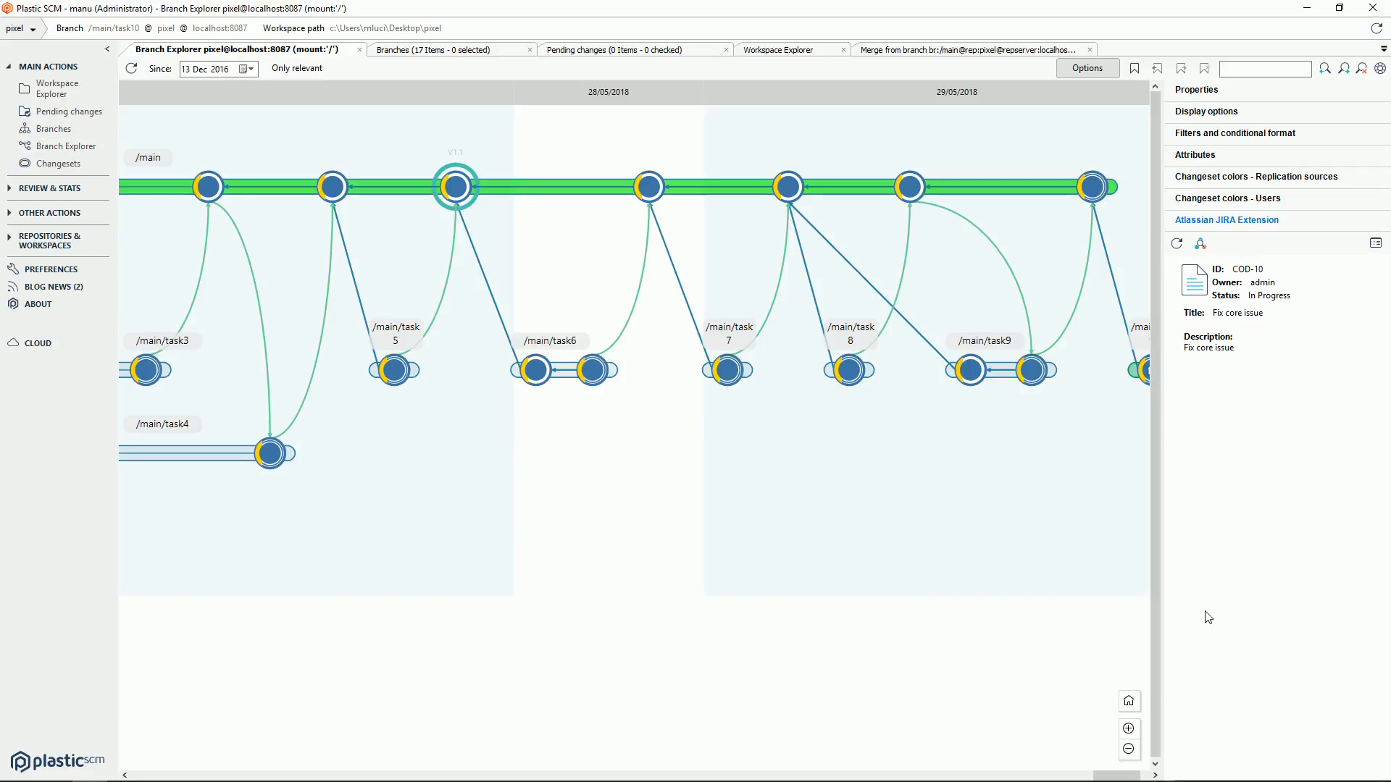
pyautogui.click(1235, 285)
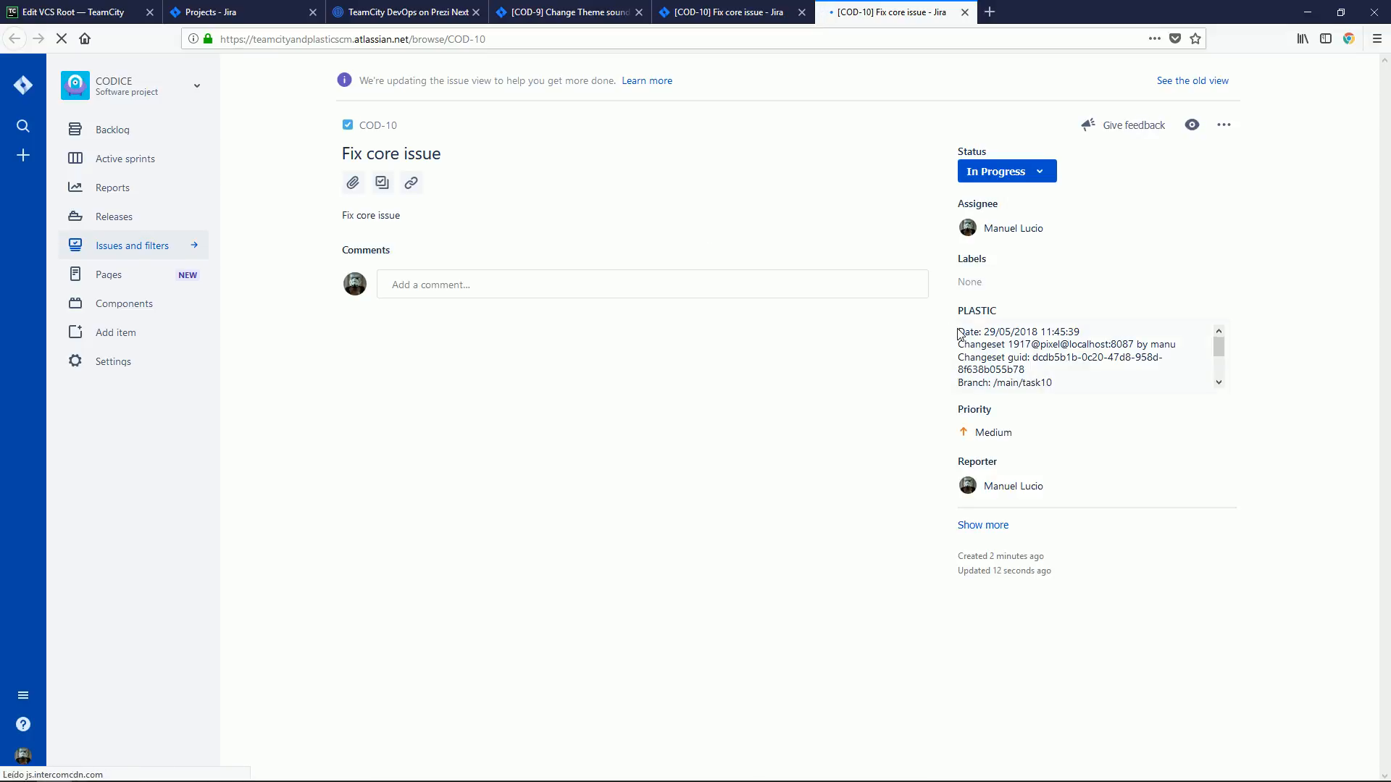
pyautogui.moveTo(958, 331); pyautogui.dragTo(1055, 383)
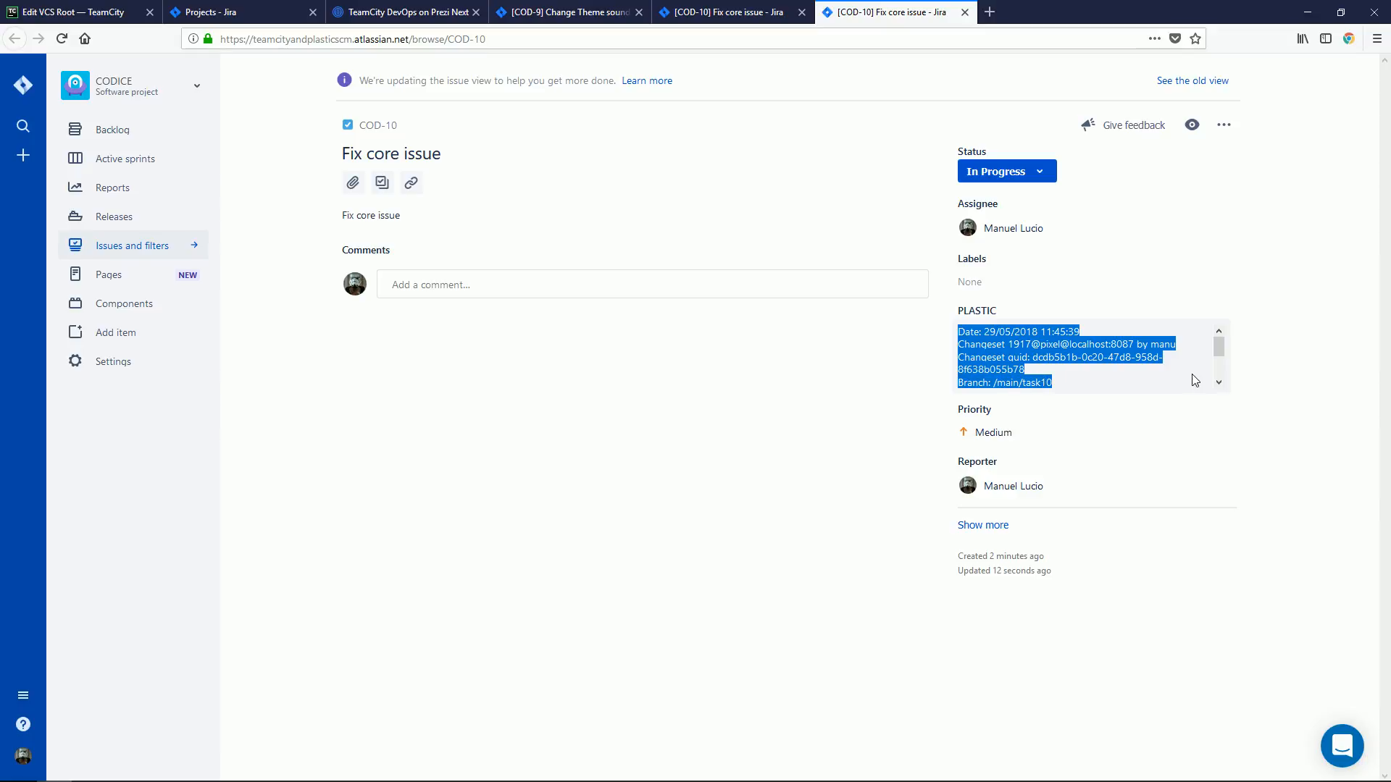
pyautogui.moveTo(1218, 349); pyautogui.dragTo(1220, 376)
pyautogui.moveTo(1047, 383); pyautogui.dragTo(956, 378)
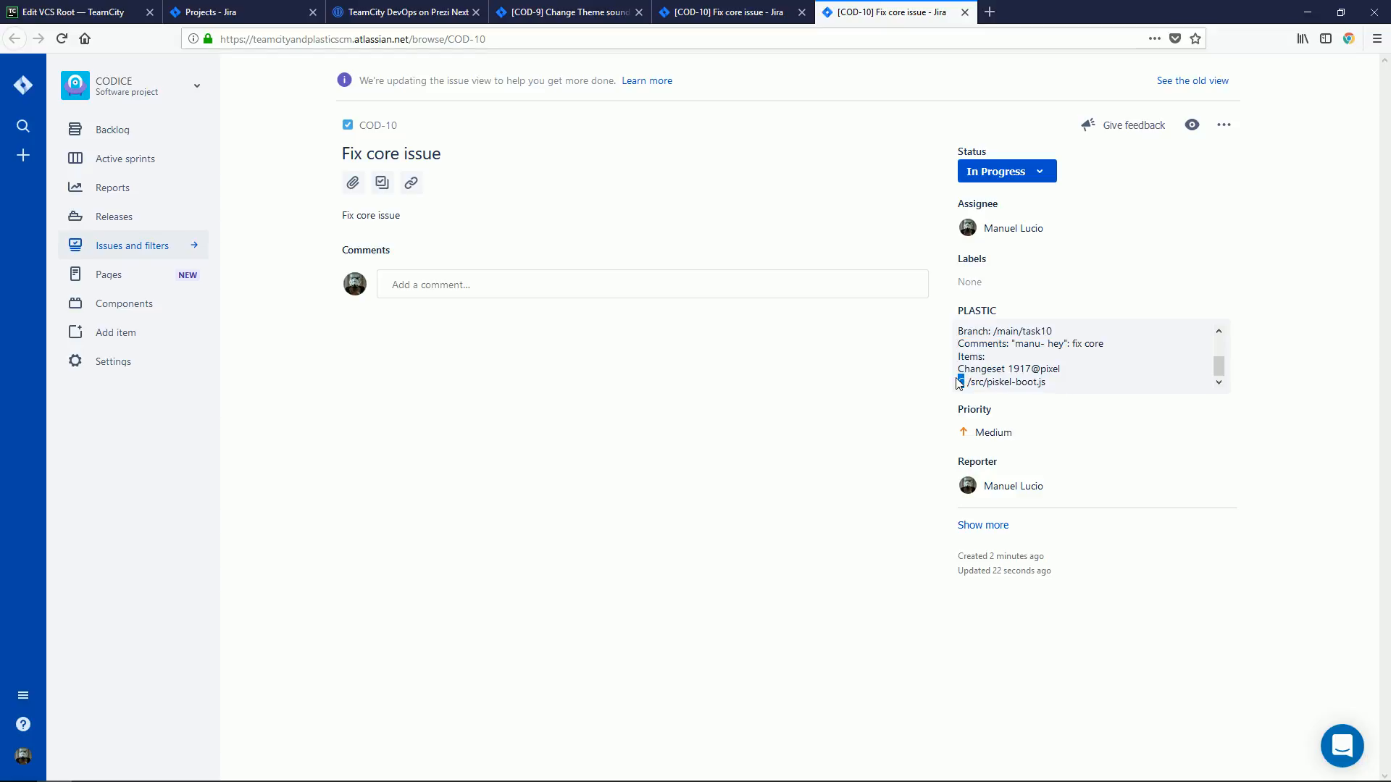
# Return to Plastic SCM and try to apply the "status" attribute with the value "resolved" to the /main/task10 branch, then cancel the dialog.
pyautogui.hotkey('alt', 'Tab')
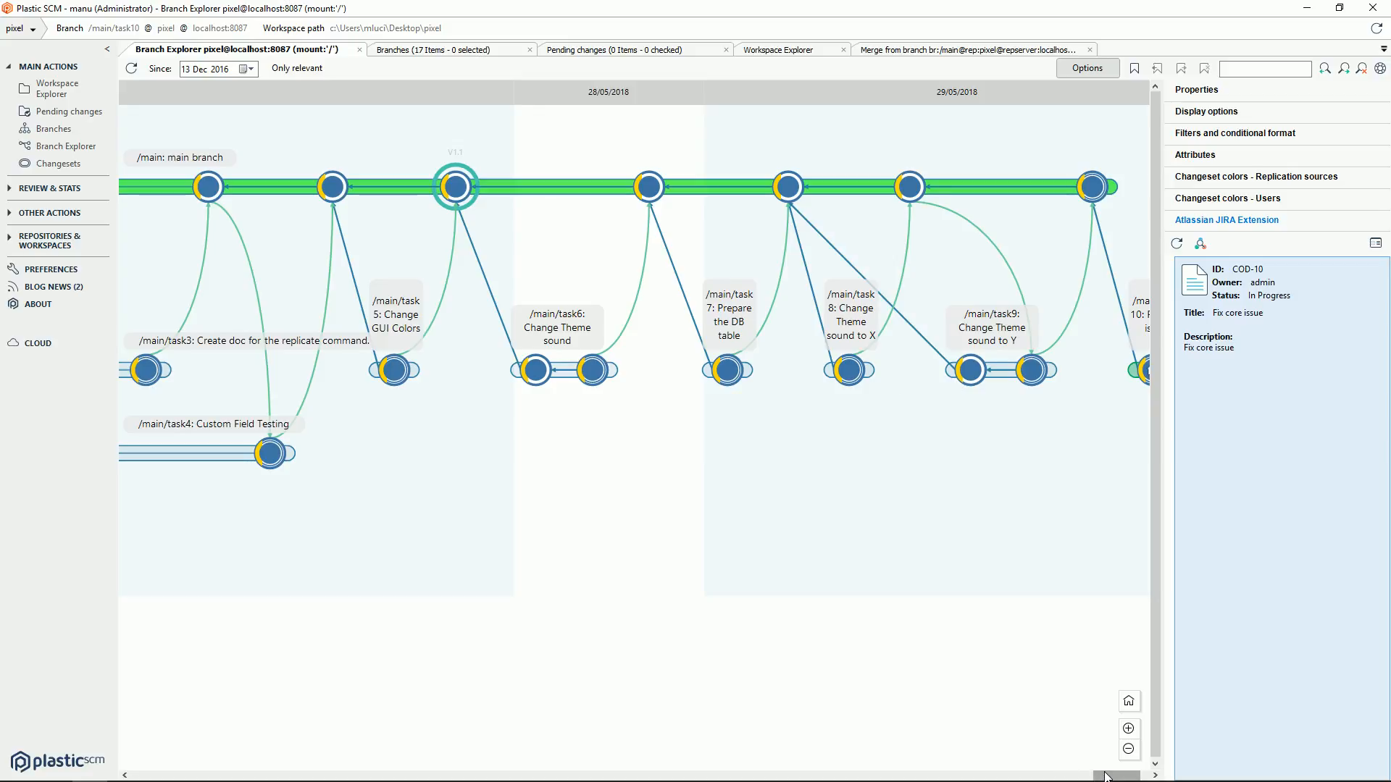
pyautogui.moveTo(1105, 776); pyautogui.dragTo(1115, 777)
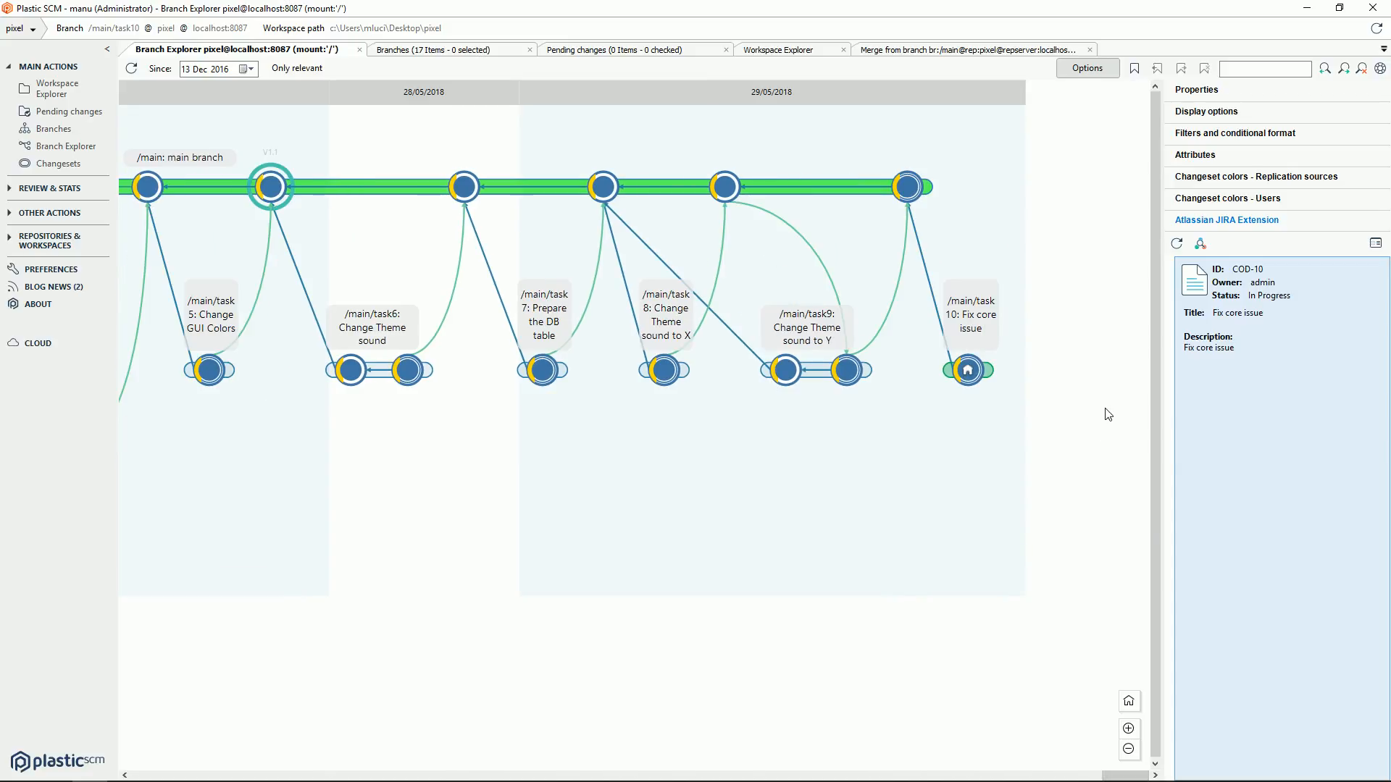
pyautogui.moveTo(989, 374)
pyautogui.click(1195, 156)
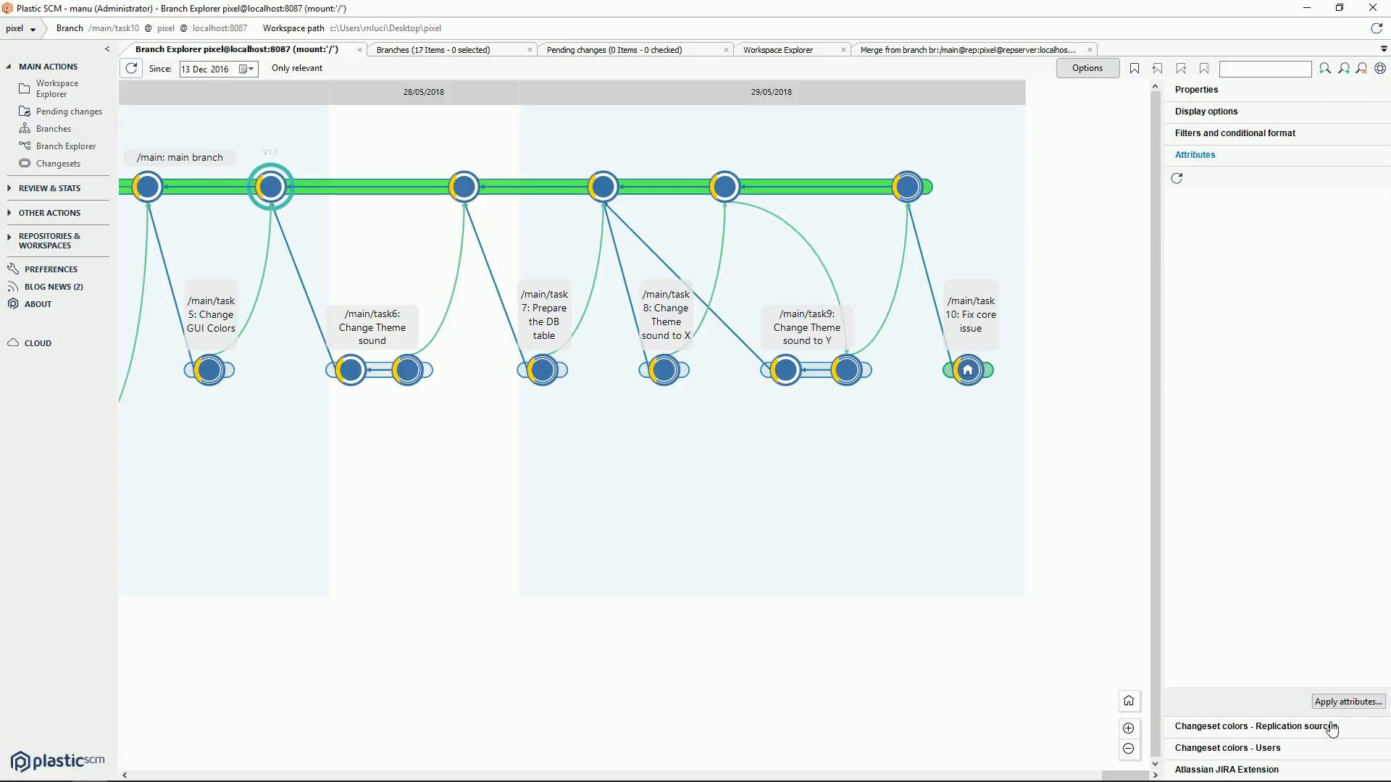
pyautogui.click(1340, 703)
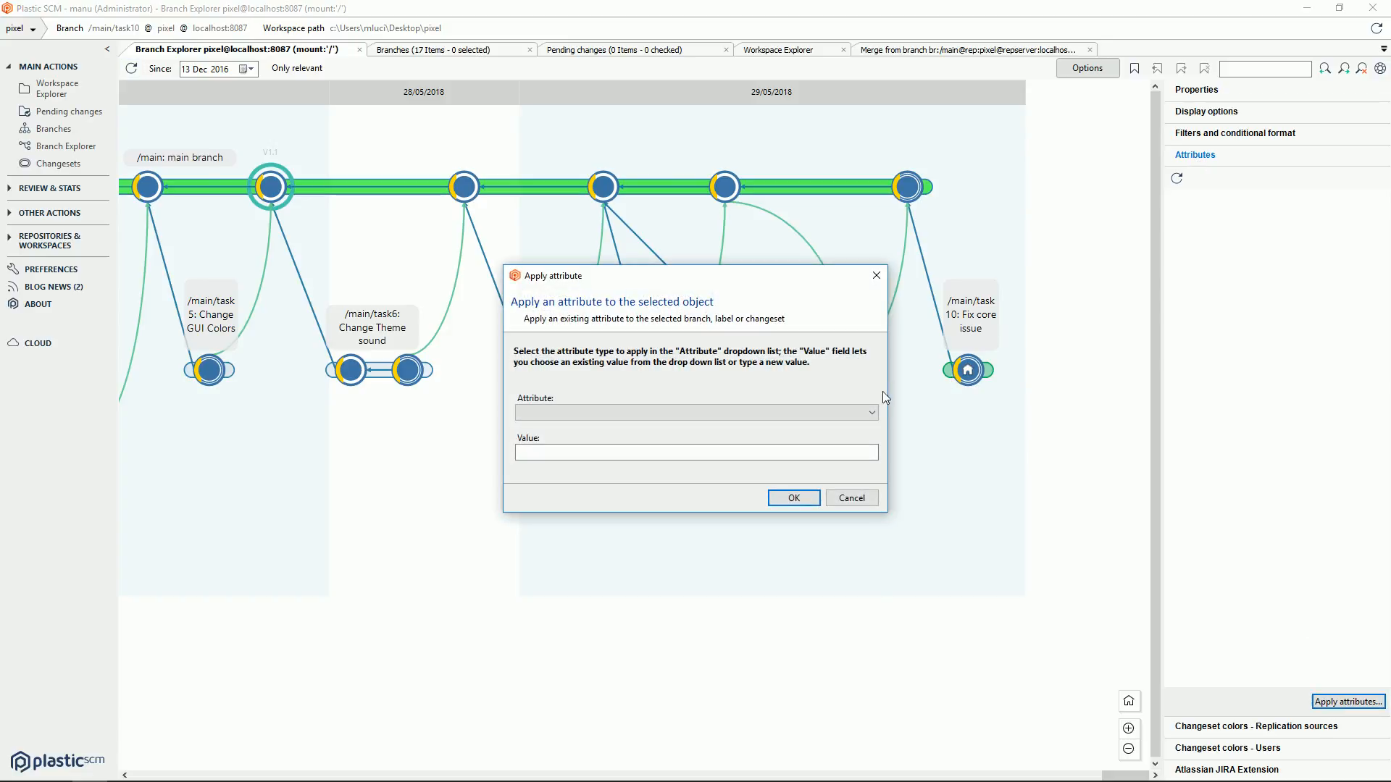
pyautogui.click(818, 413)
pyautogui.click(788, 439)
pyautogui.click(714, 450)
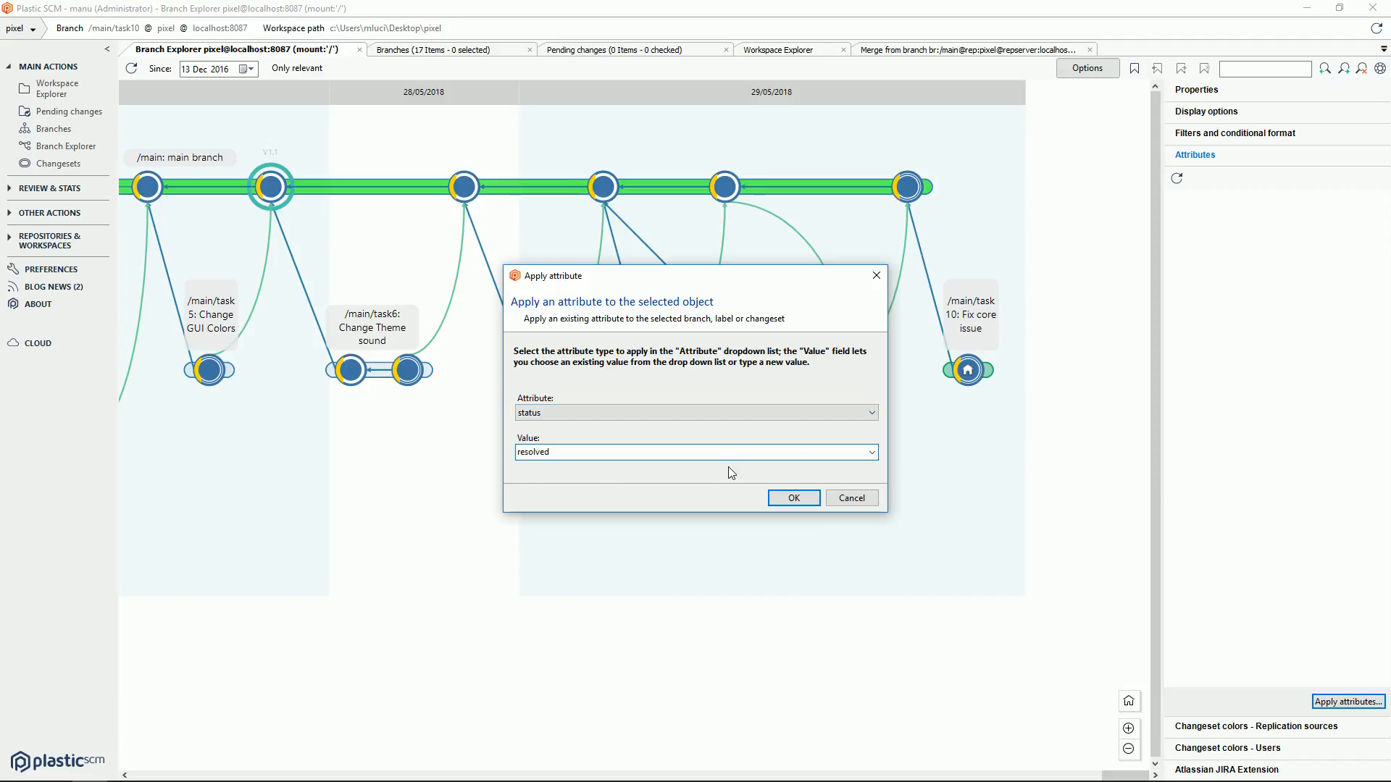
pyautogui.click(853, 498)
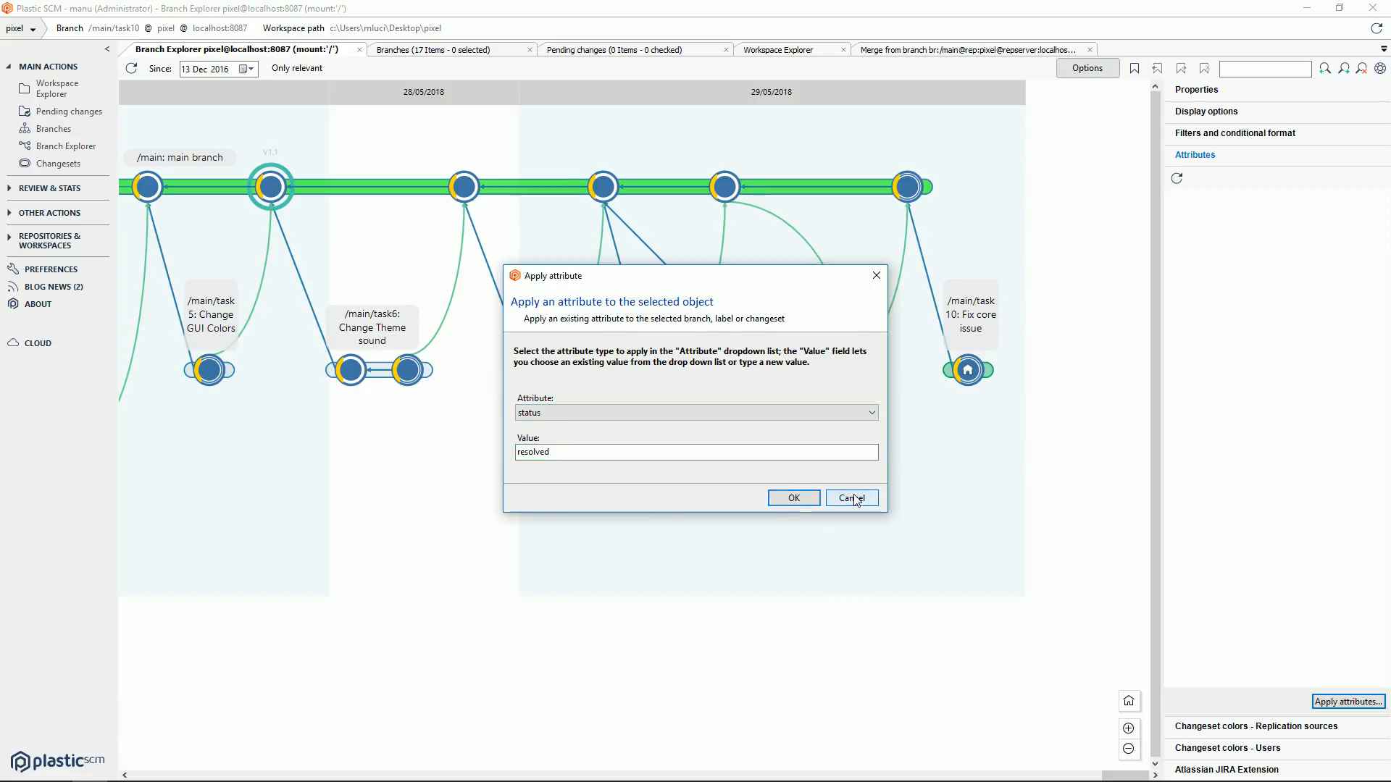
# Mark the /main/task10 branch as RESOLVED with the external tool and refresh its attributes.
pyautogui.rightClick(990, 376)
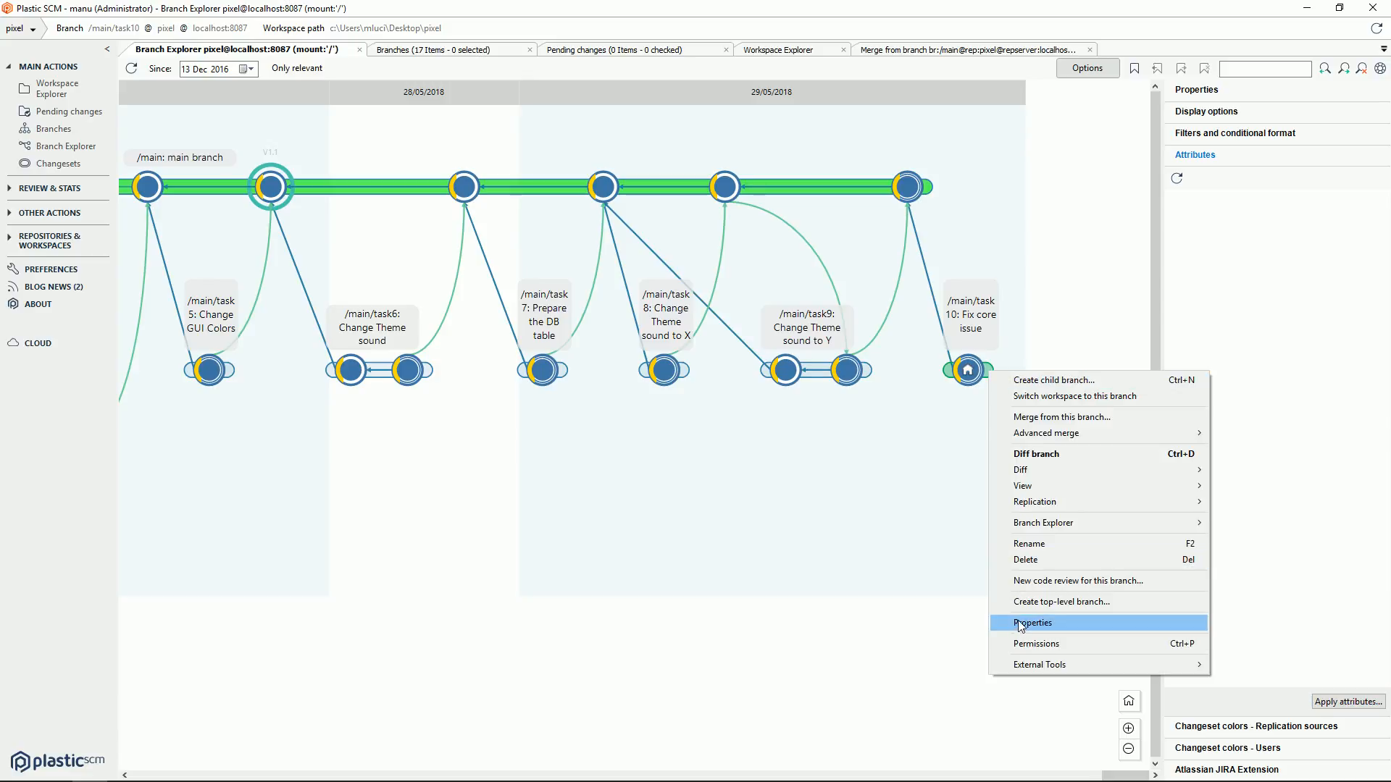
pyautogui.moveTo(1020, 667)
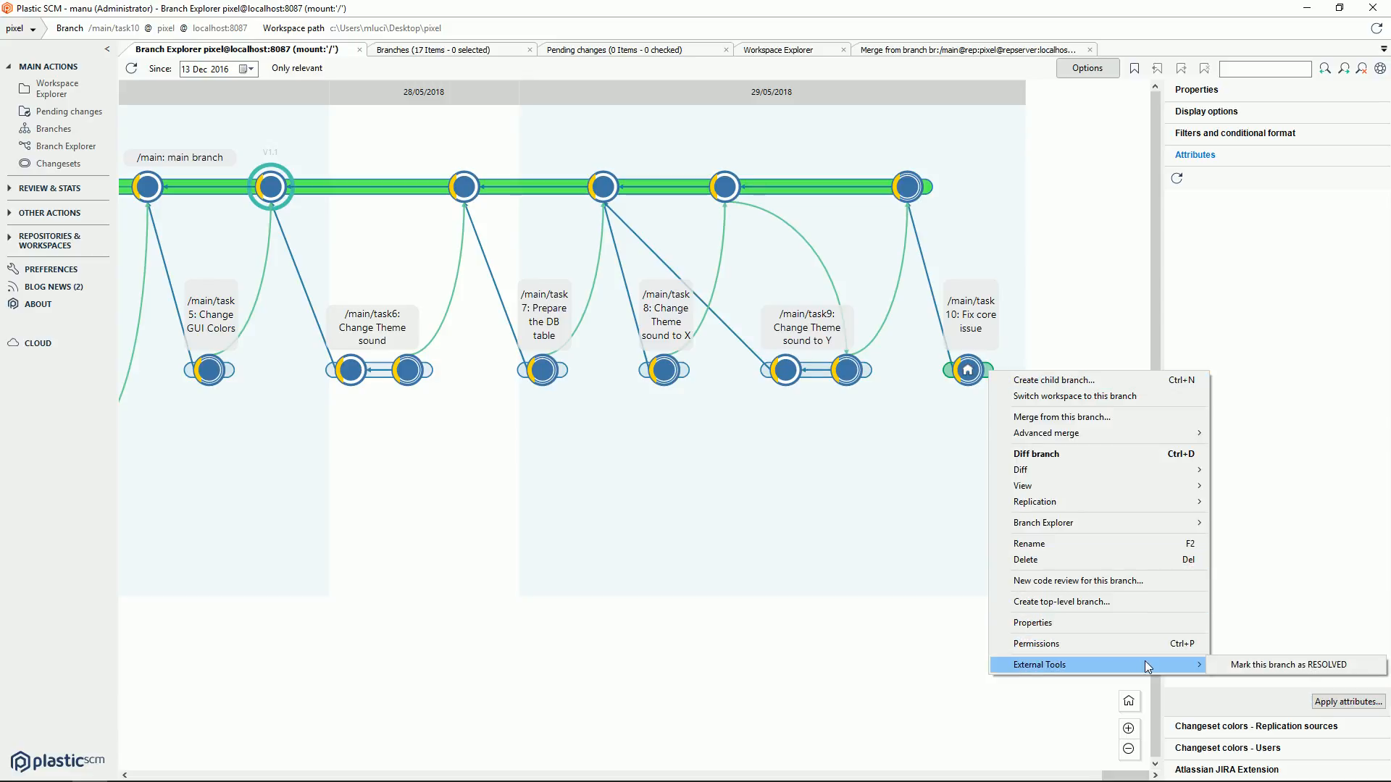
pyautogui.click(1258, 671)
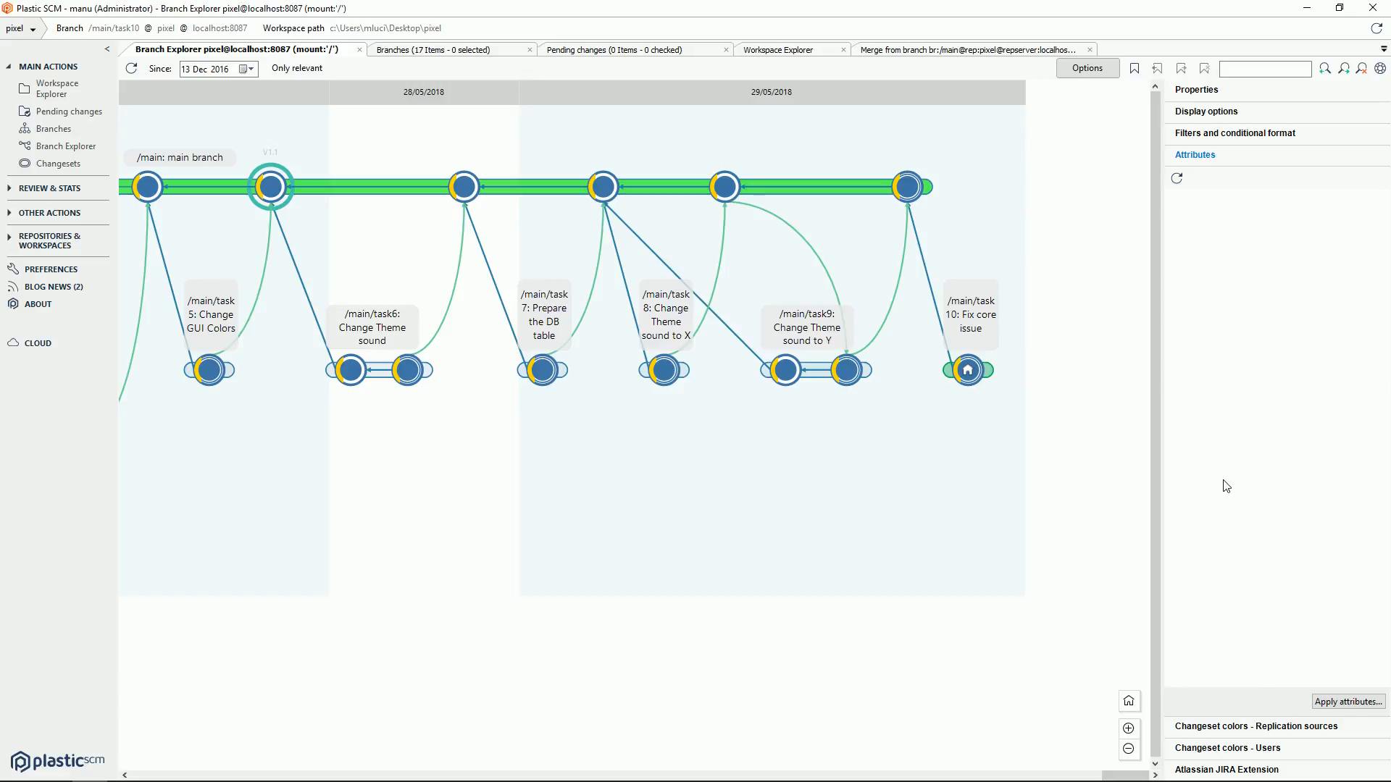
pyautogui.click(1176, 178)
# Open COD-10 in Jira from the branch's Atlassian JIRA Extension details and set the issue's status to Done.
pyautogui.moveTo(990, 368)
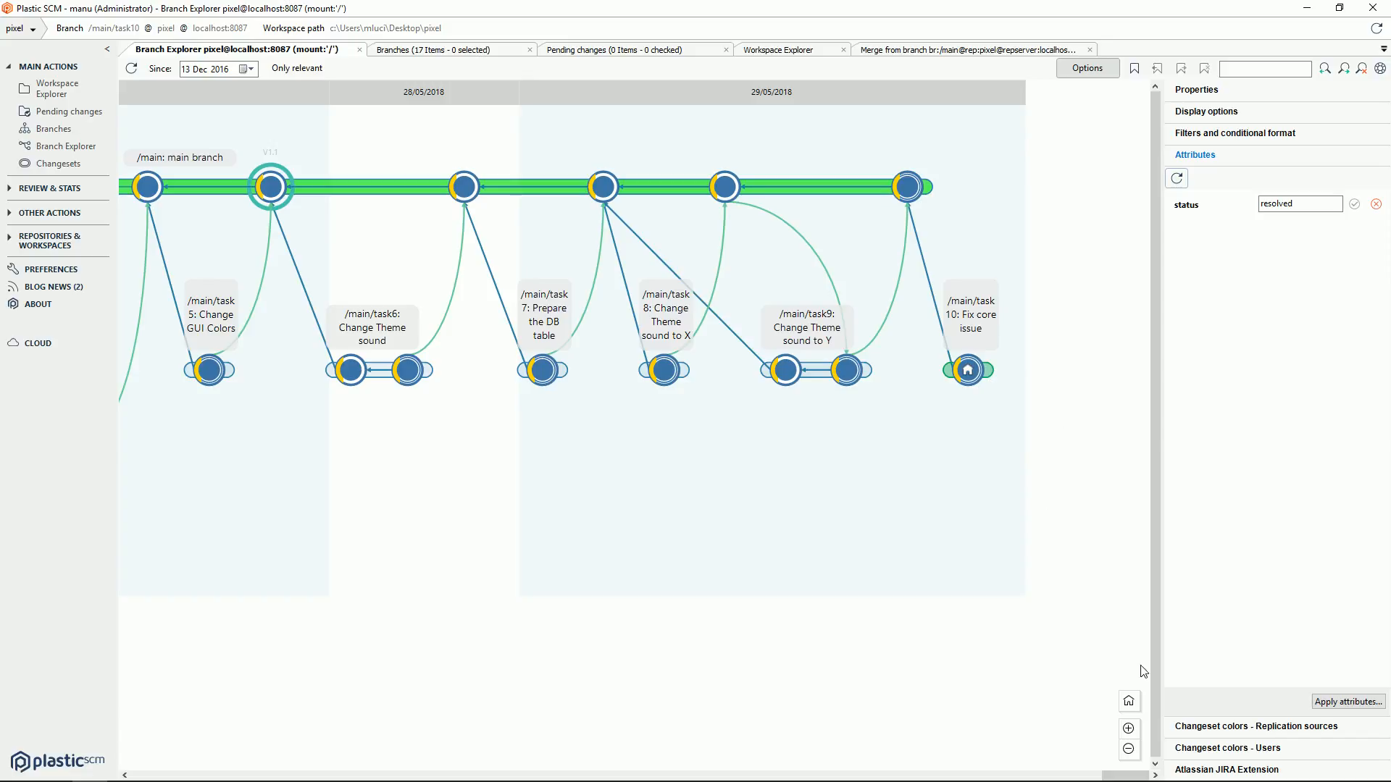
pyautogui.click(1190, 769)
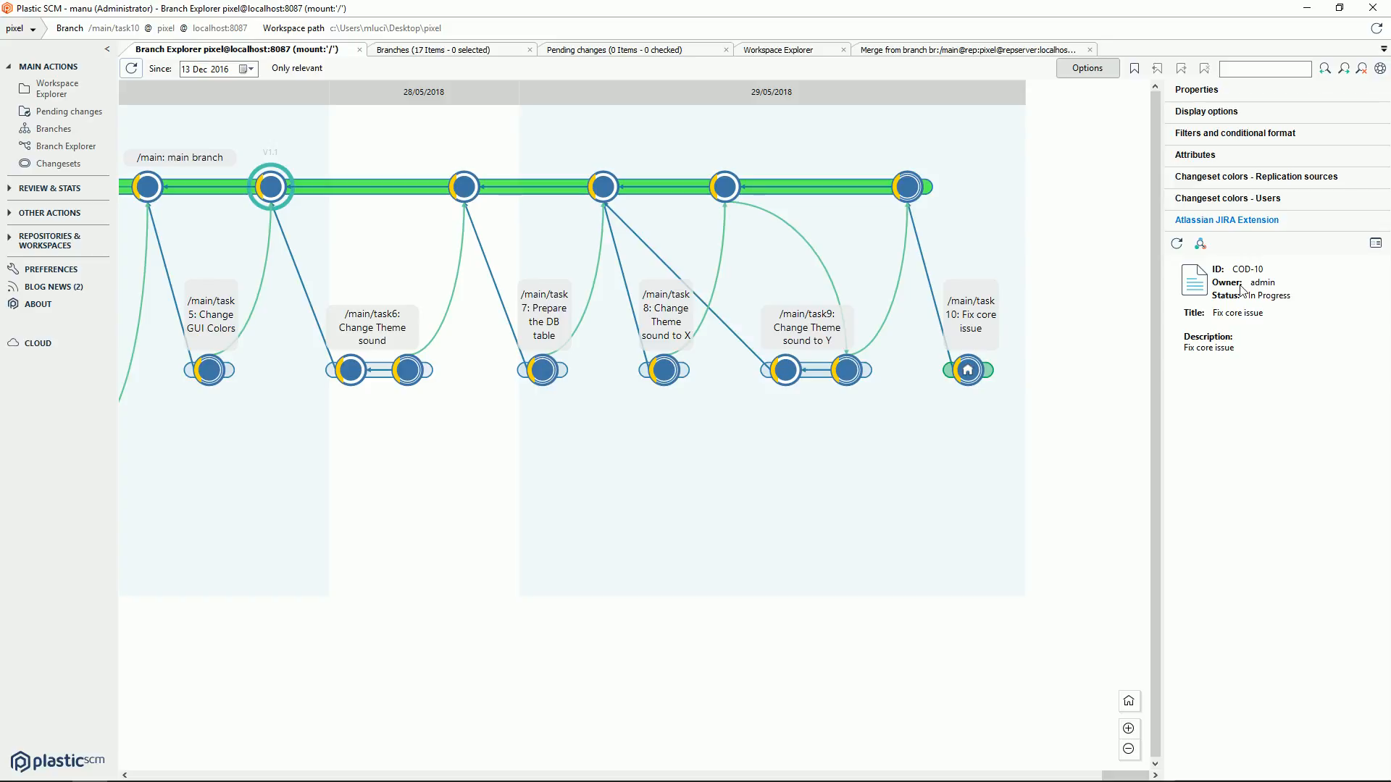
pyautogui.click(1267, 357)
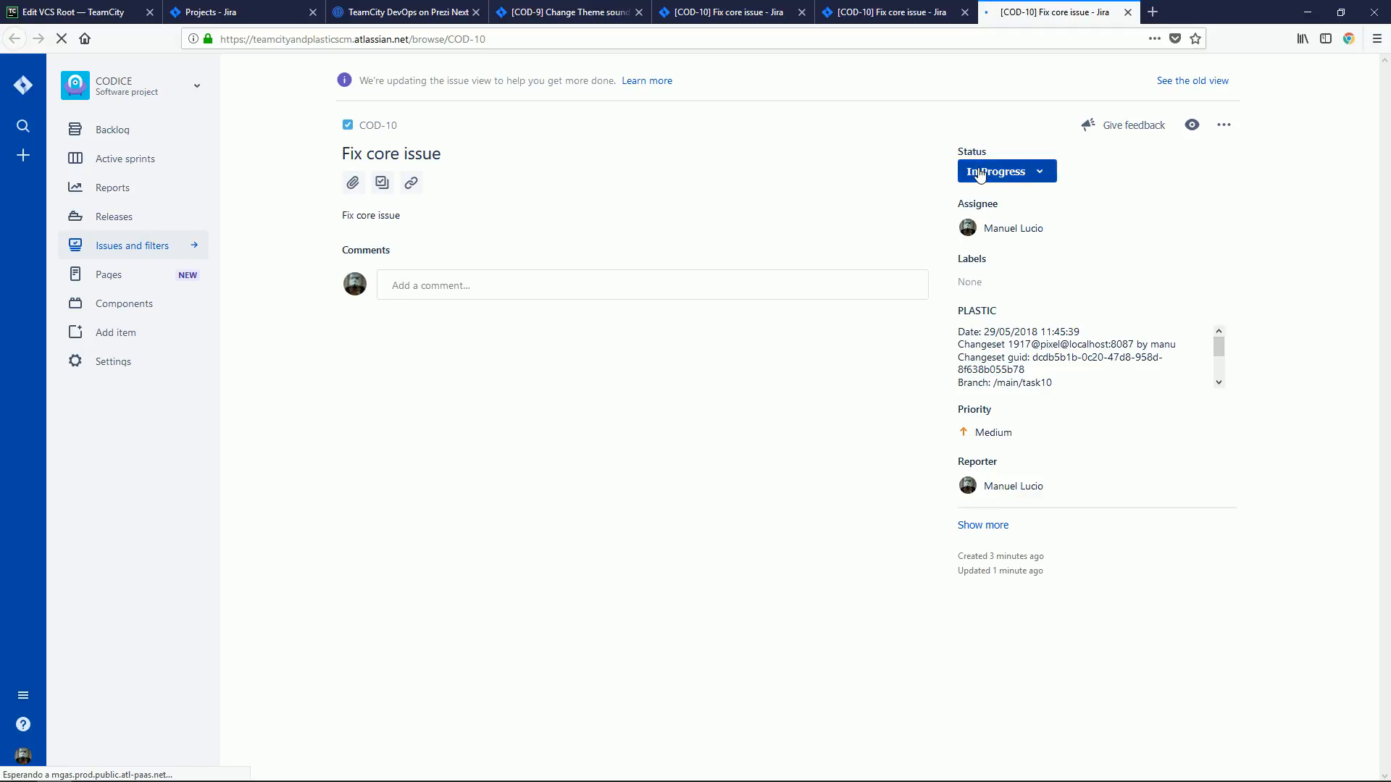
pyautogui.click(979, 174)
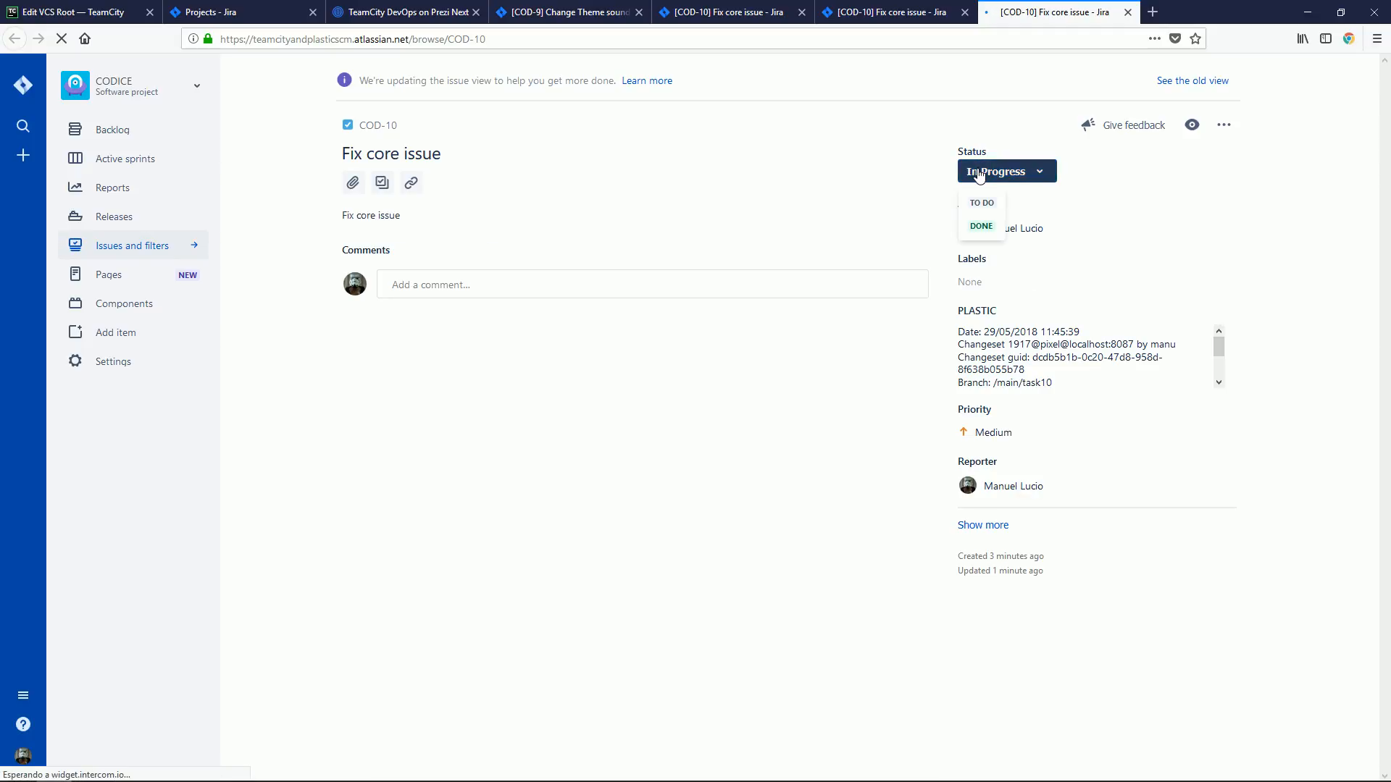
pyautogui.click(980, 226)
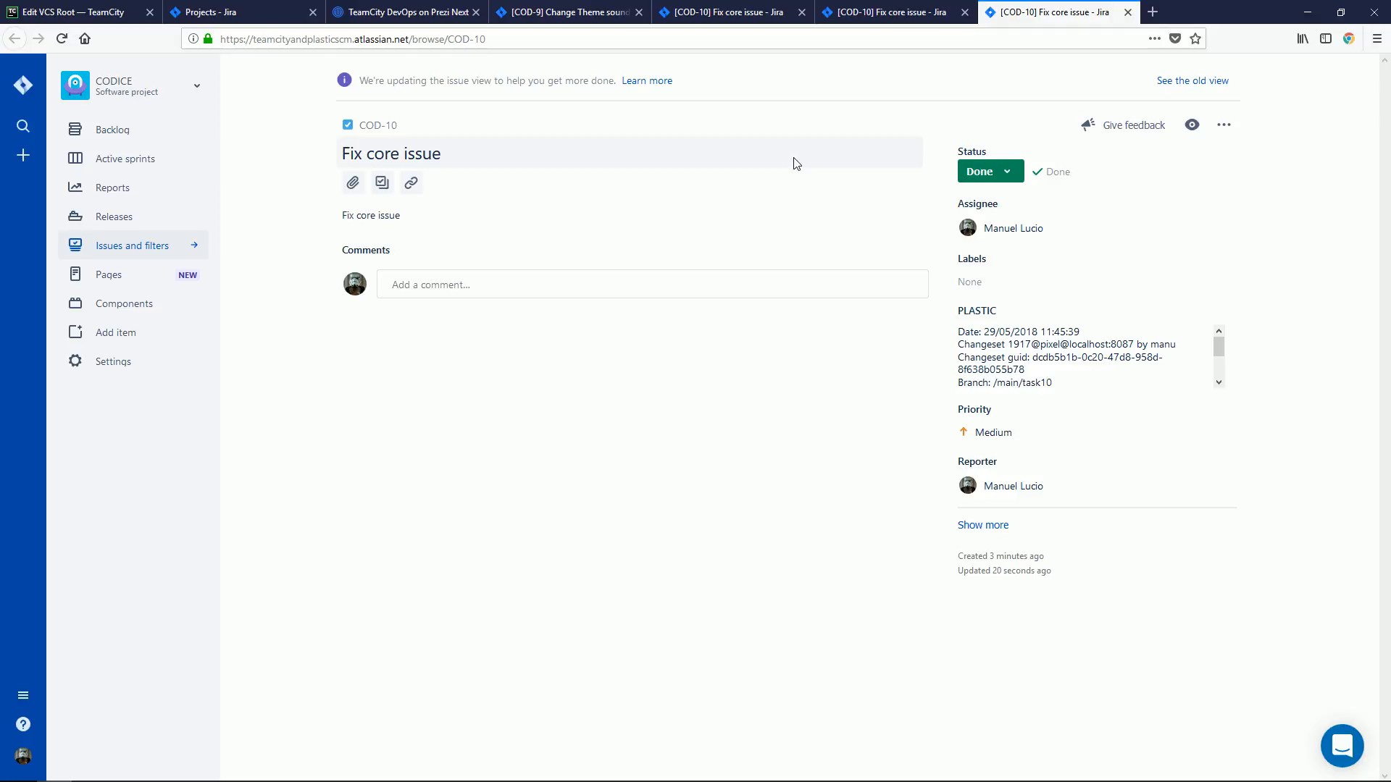
# Go to TeamCity's projects overview and inspect the changes included in the /main/task10 build of PixelBuildConfig.
pyautogui.click(68, 10)
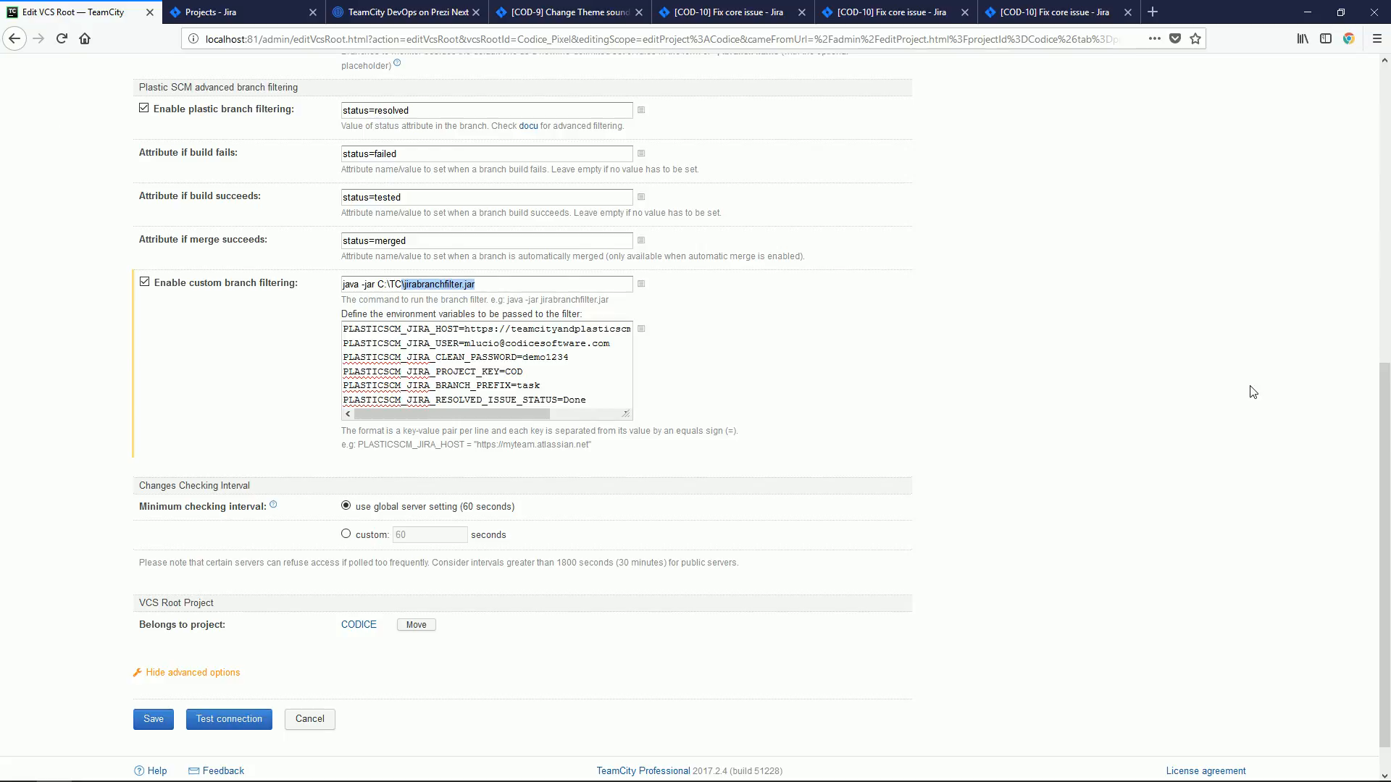
pyautogui.scroll(8, 1231, 290)
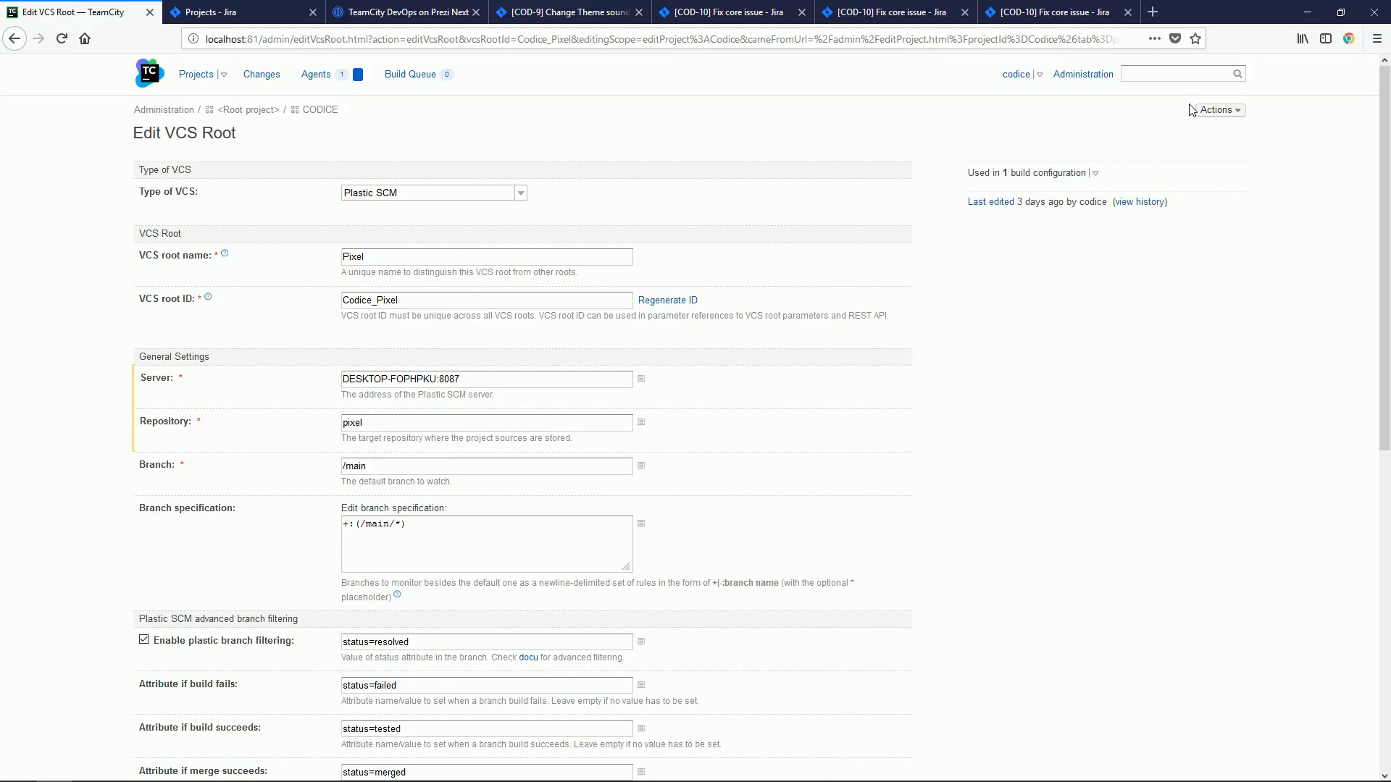
pyautogui.click(154, 79)
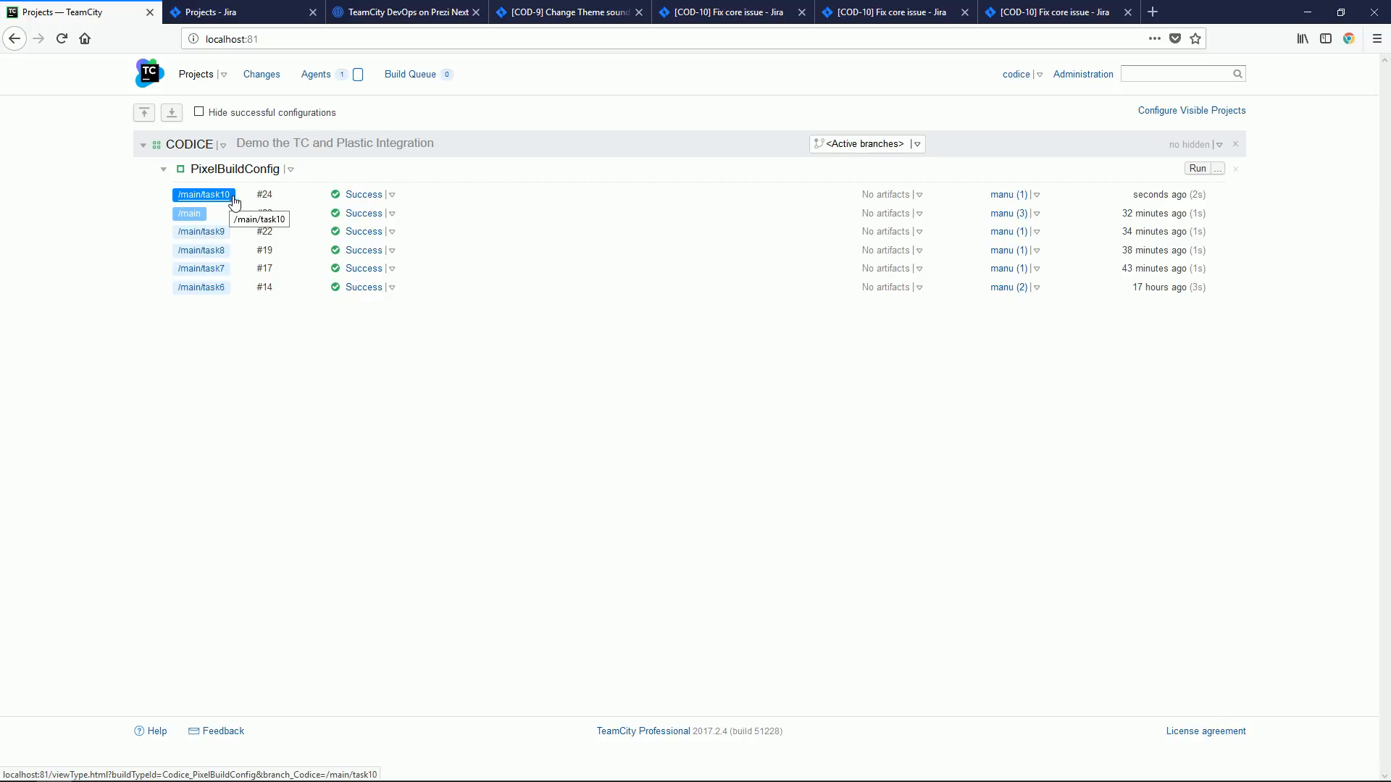
pyautogui.click(1036, 197)
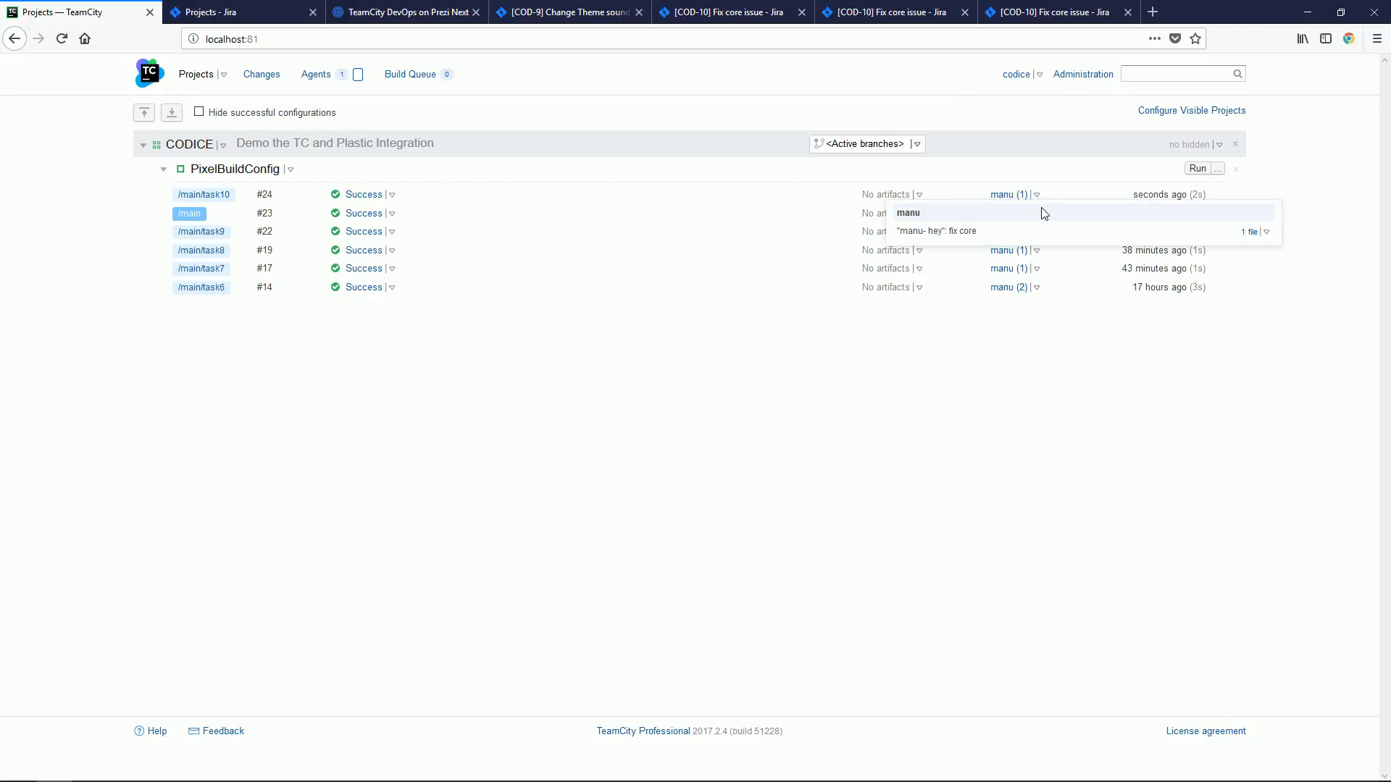
pyautogui.click(144, 242)
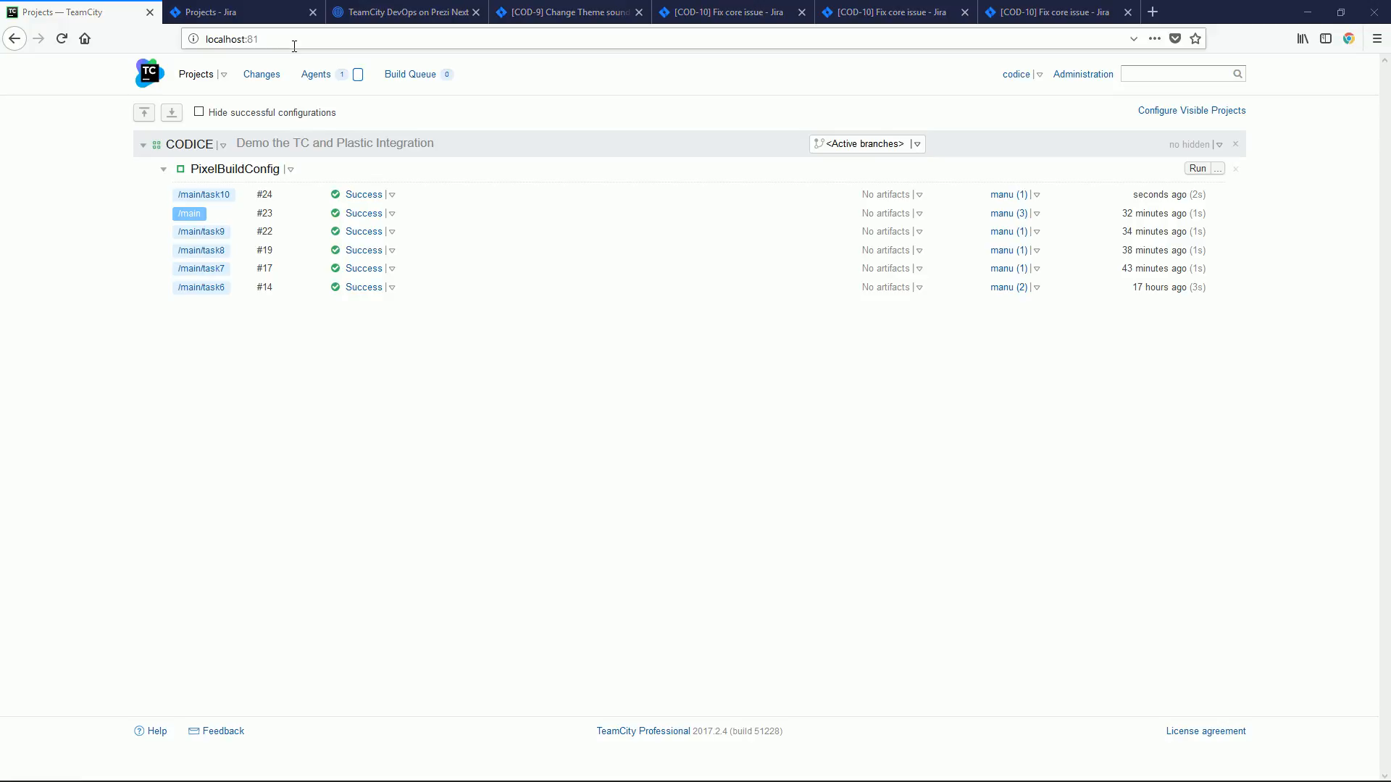
# Return to Plastic SCM, refresh the Branch Explorer, and check the status attribute of /main/task10 and the newest changeset on /main.
pyautogui.hotkey('alt', 'Tab')
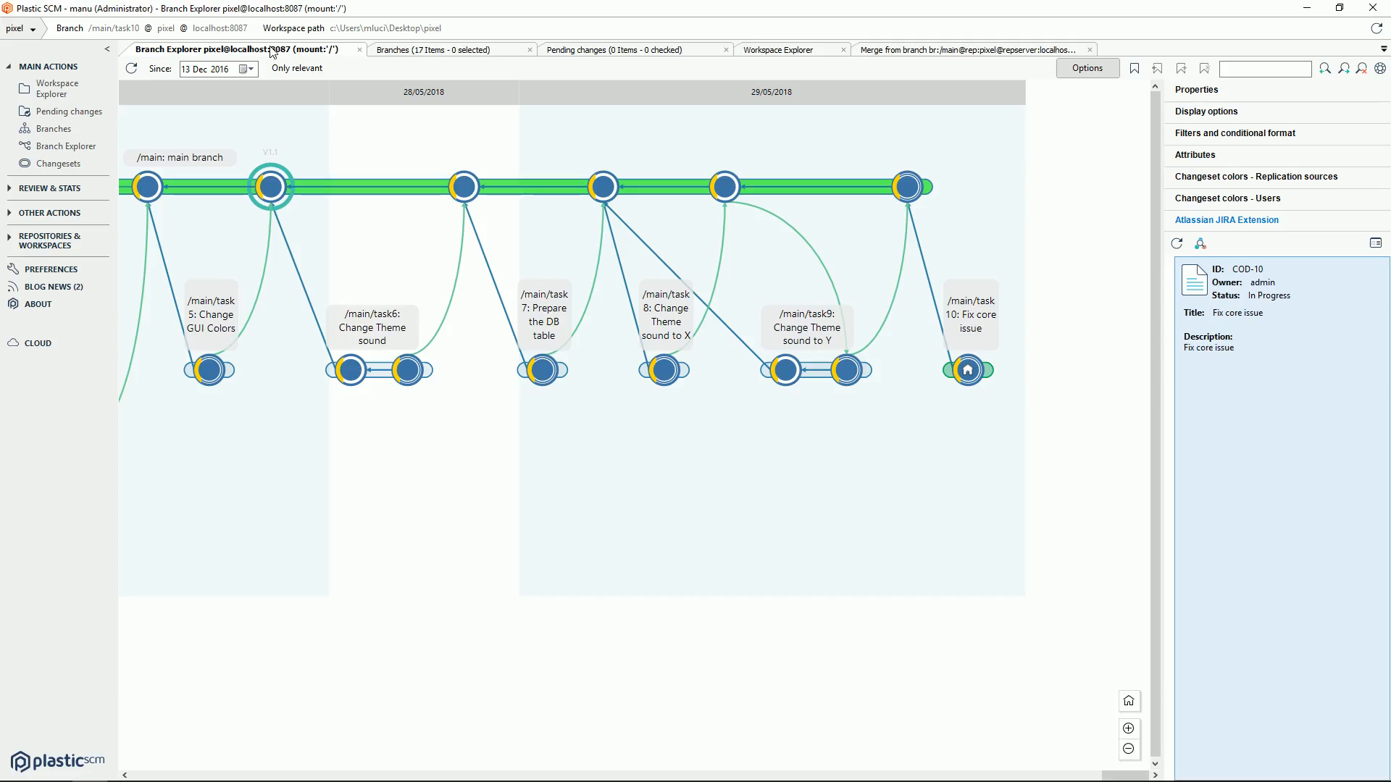
pyautogui.click(131, 68)
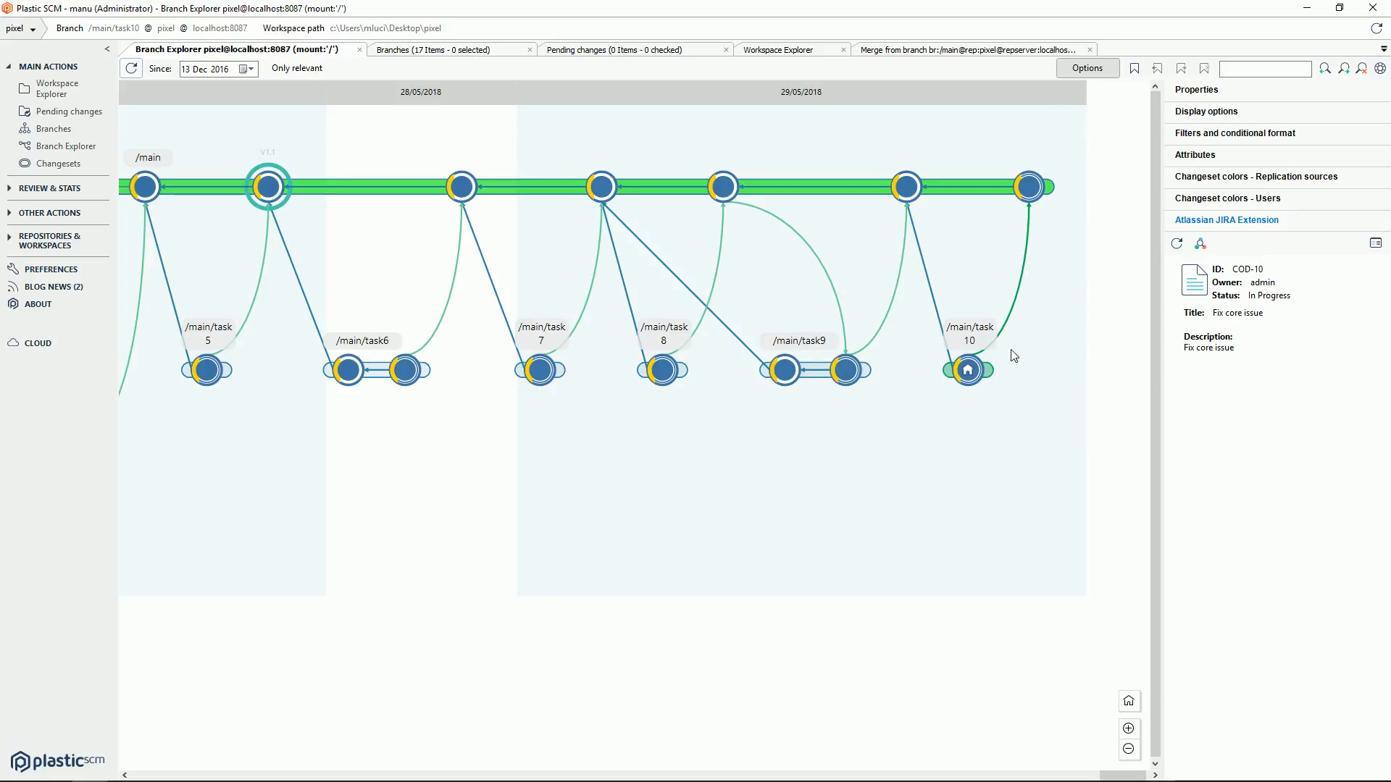
pyautogui.click(1198, 155)
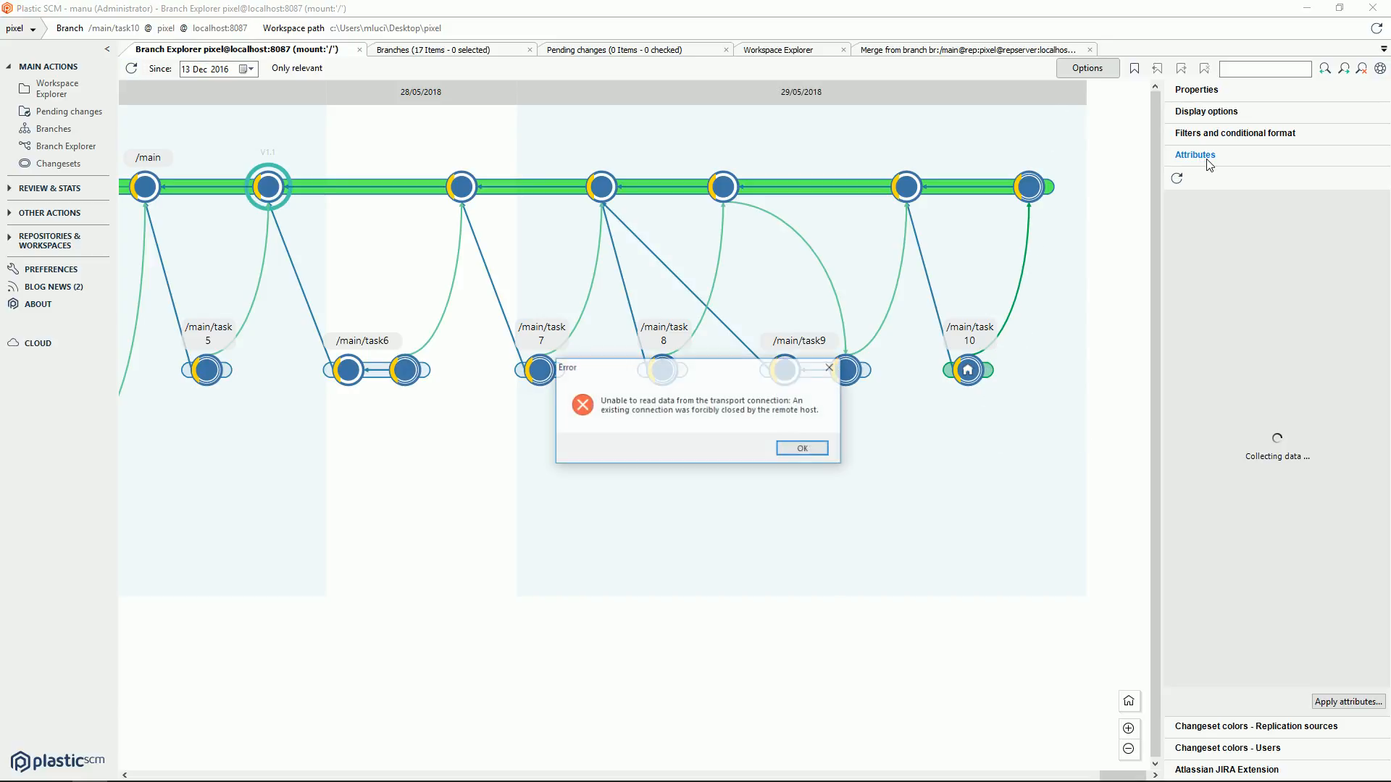
pyautogui.click(822, 446)
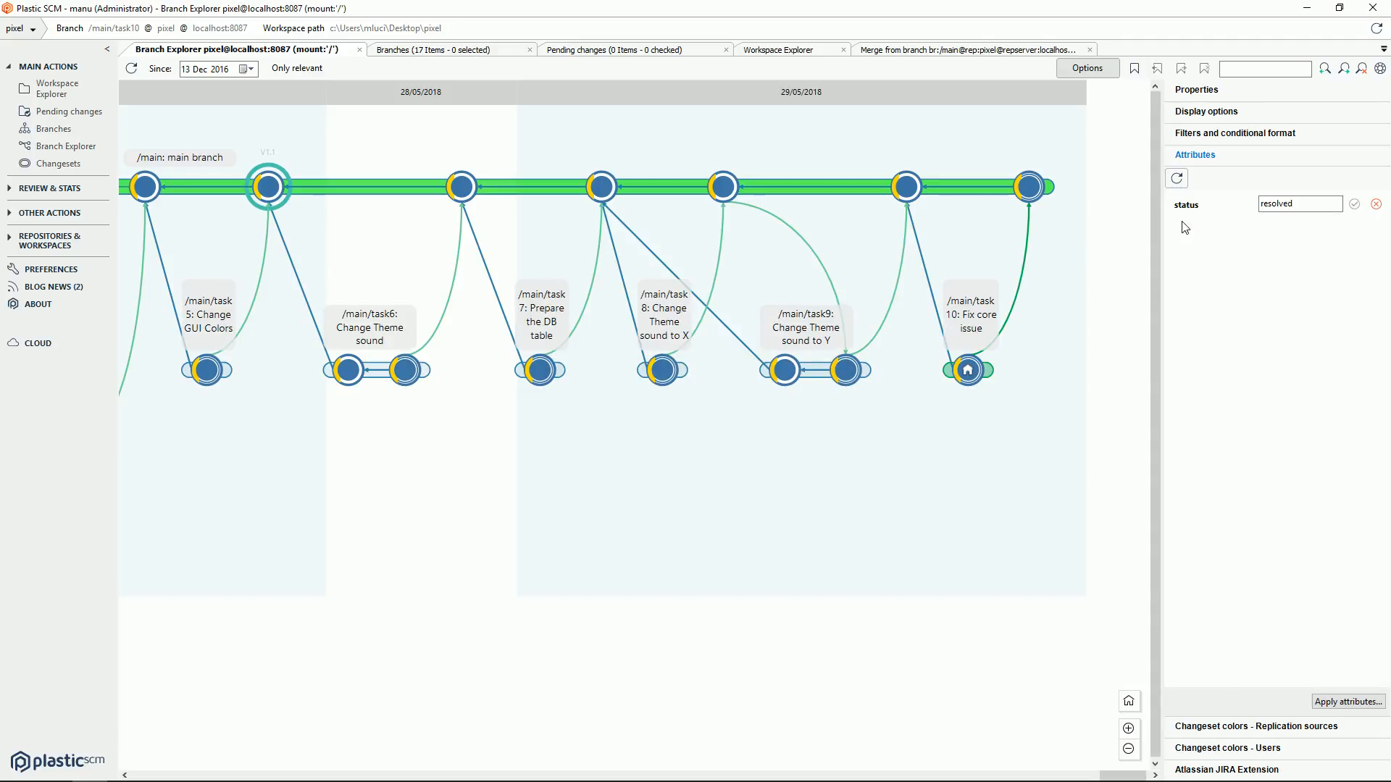
pyautogui.click(1176, 181)
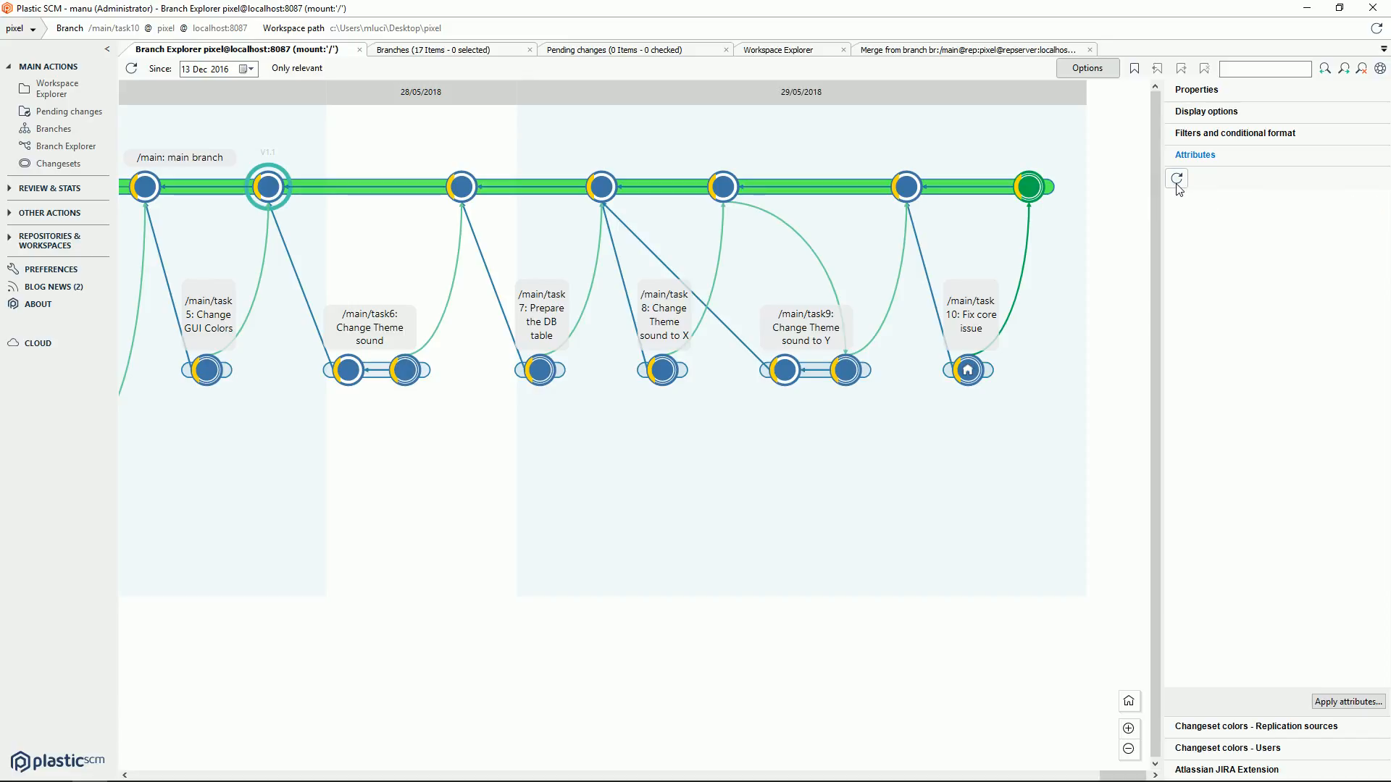
pyautogui.click(991, 372)
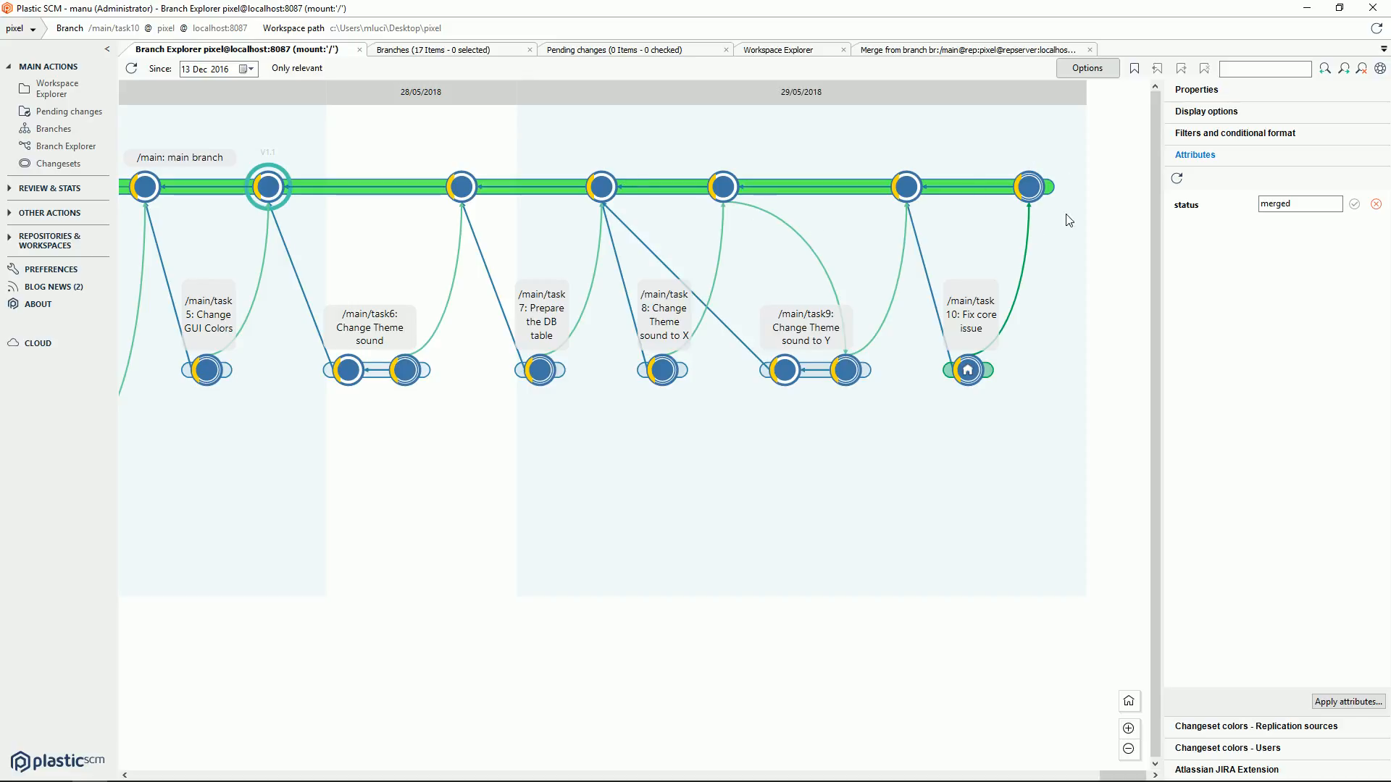
pyautogui.moveTo(1029, 203)
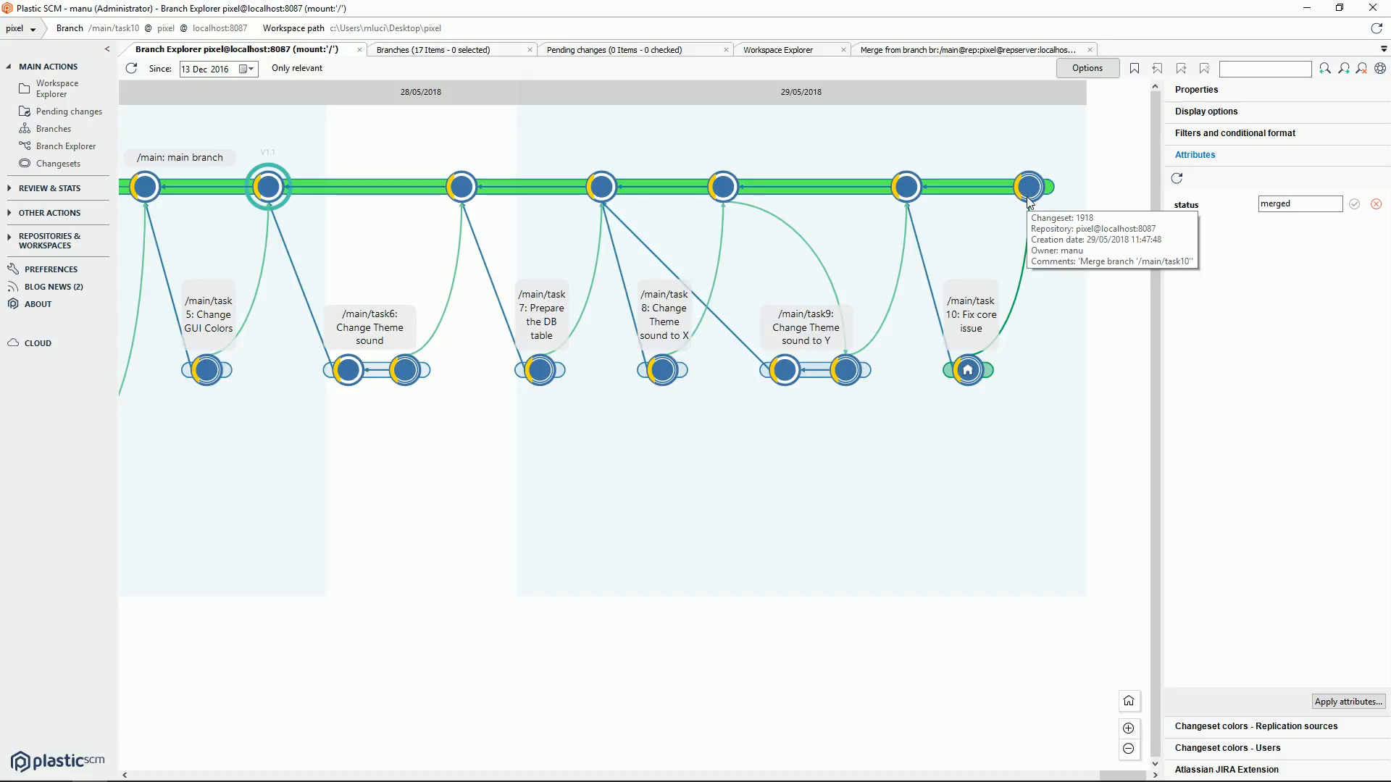
# Switch to TeamCity and check the /main build of PixelBuildConfig in the projects overview.
pyautogui.hotkey('alt', 'Tab')
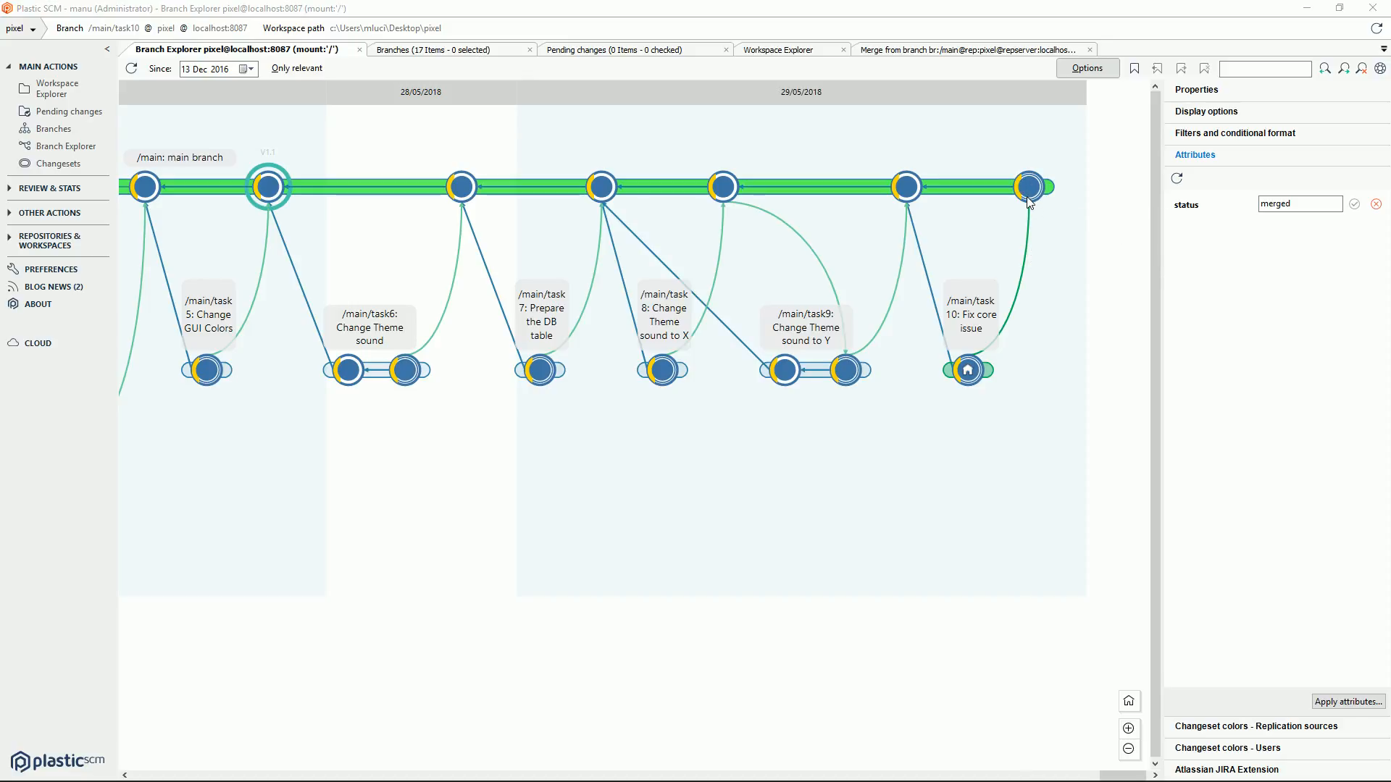
pyautogui.hotkey('alt', 'Tab')
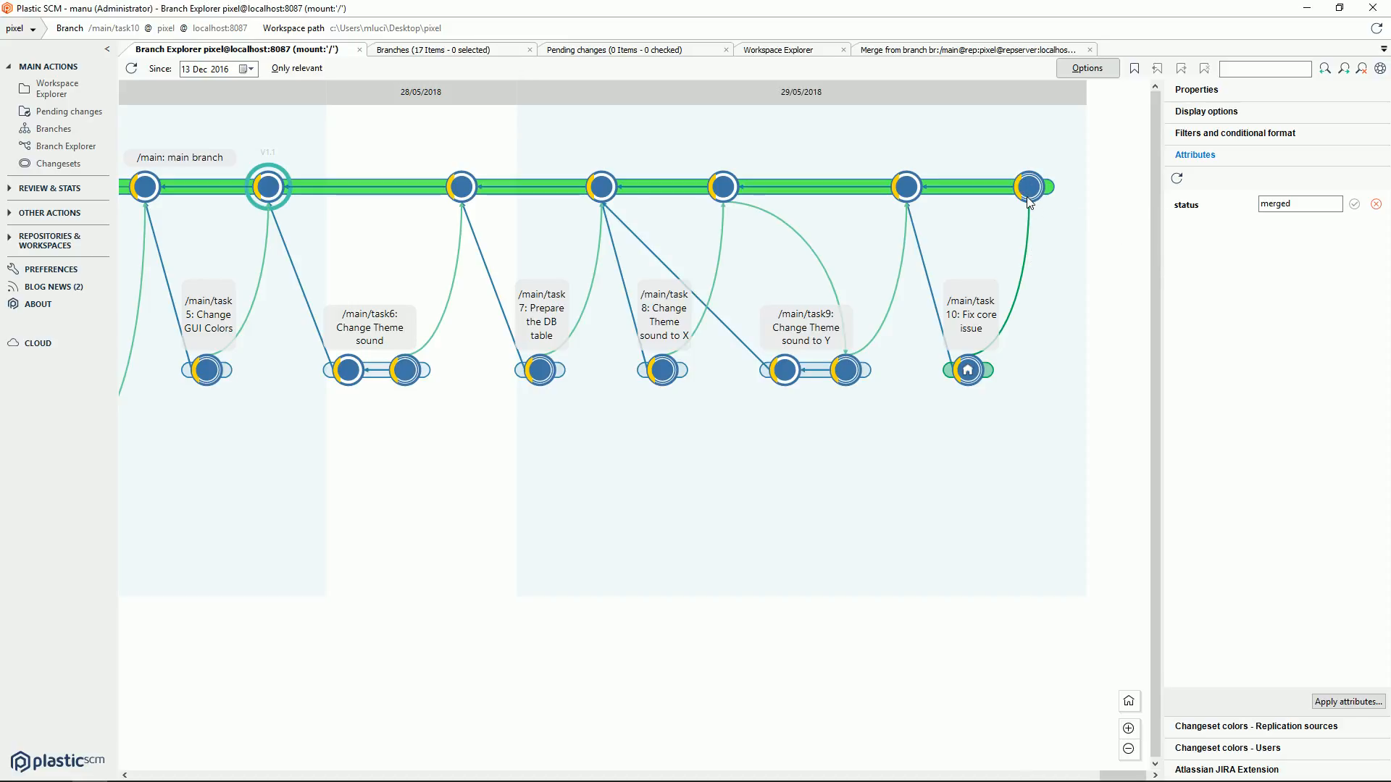
pyautogui.hotkey('alt', 'Tab')
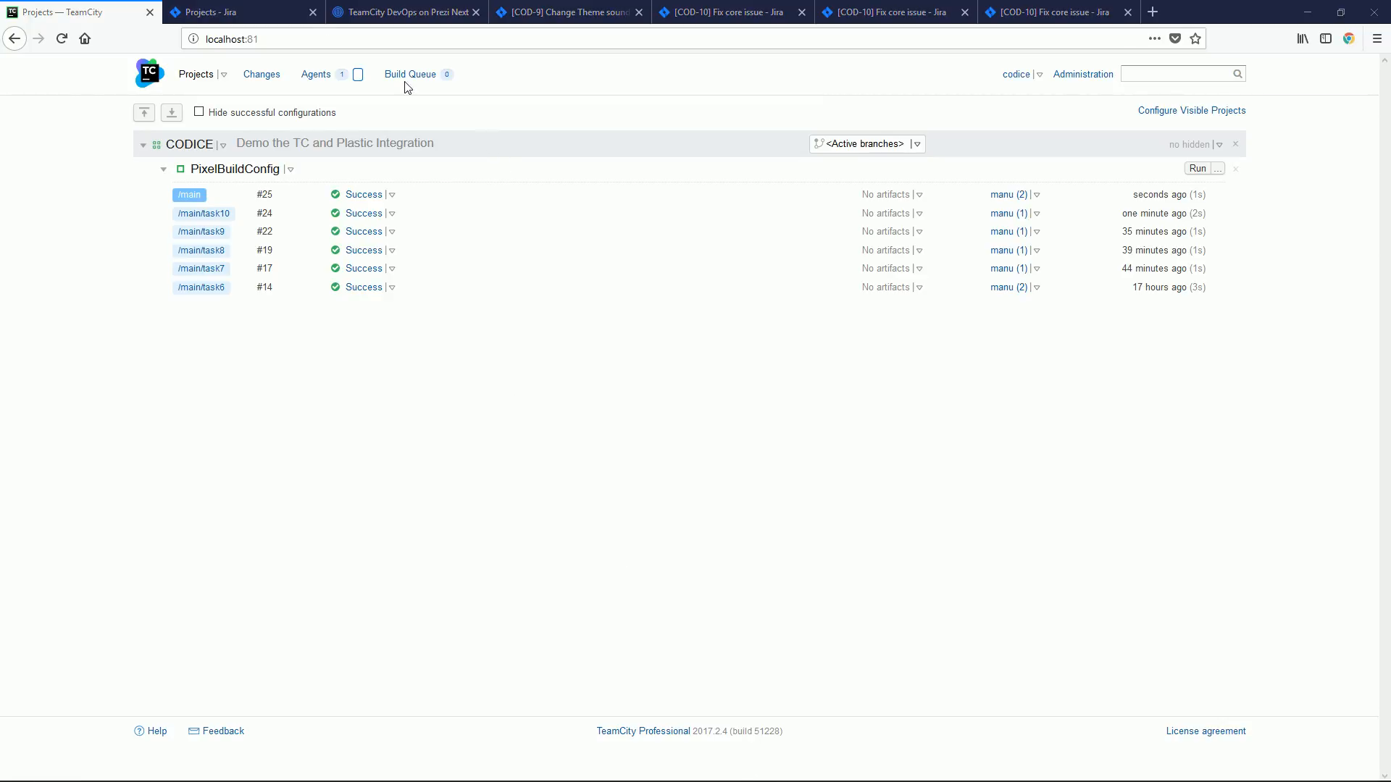
# Start a new Jira task in the CODICE project with "Fix Engine" as both summary and description.
pyautogui.click(264, 7)
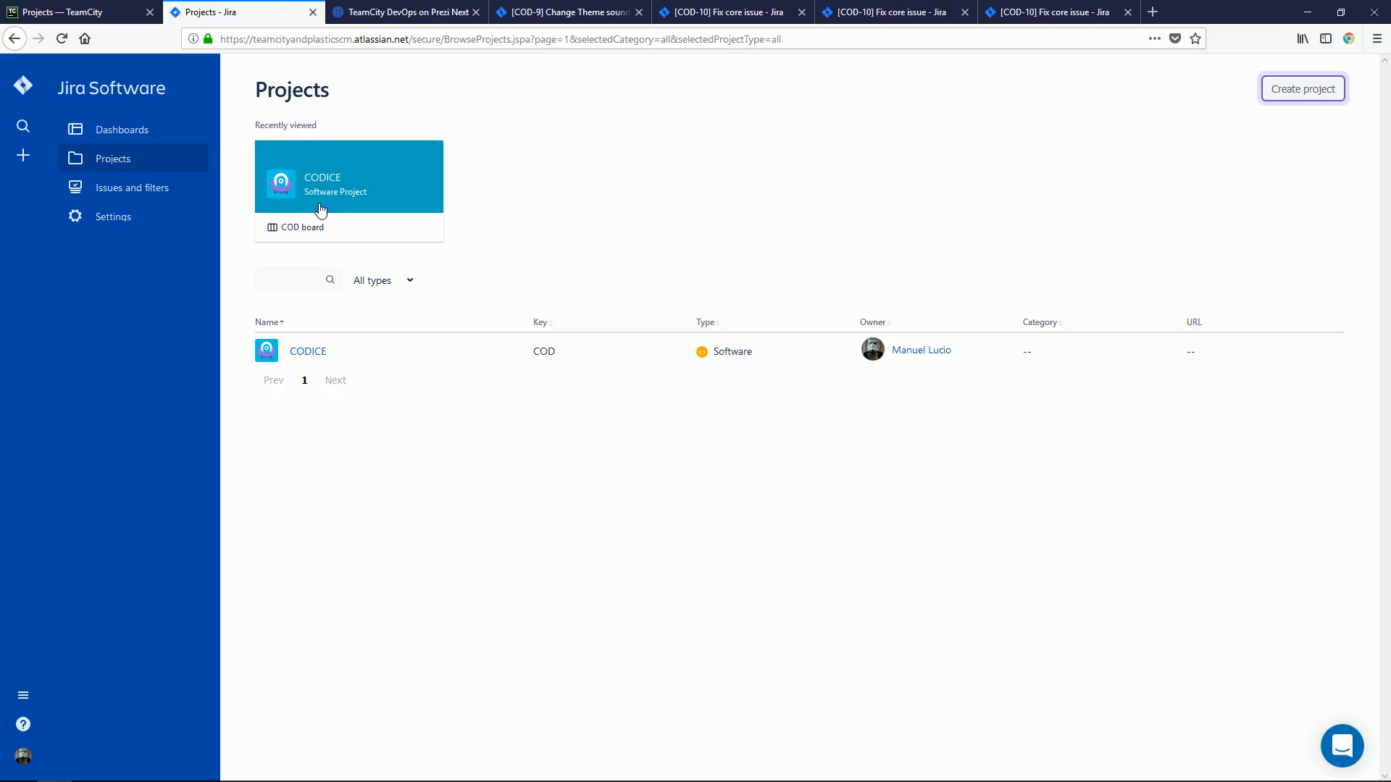
pyautogui.click(21, 156)
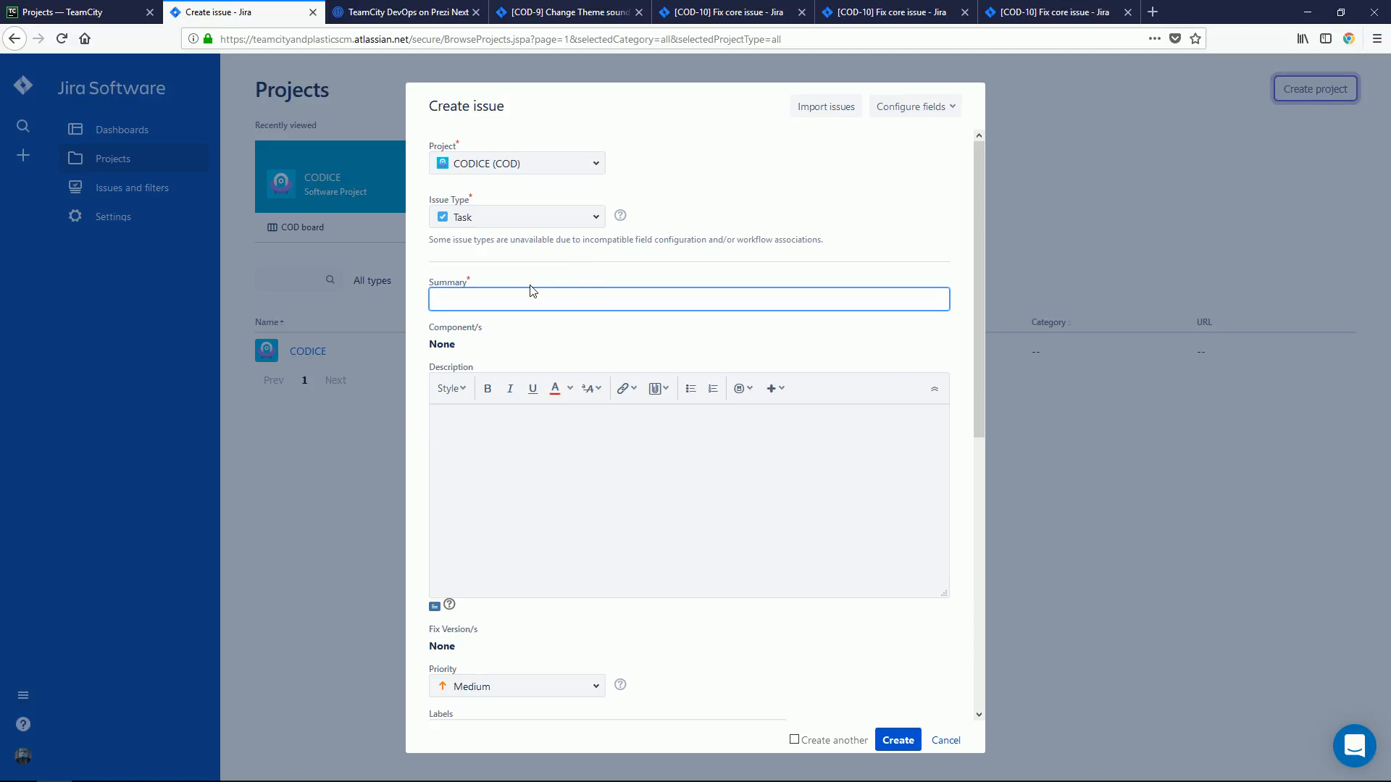
pyautogui.write('Fi')
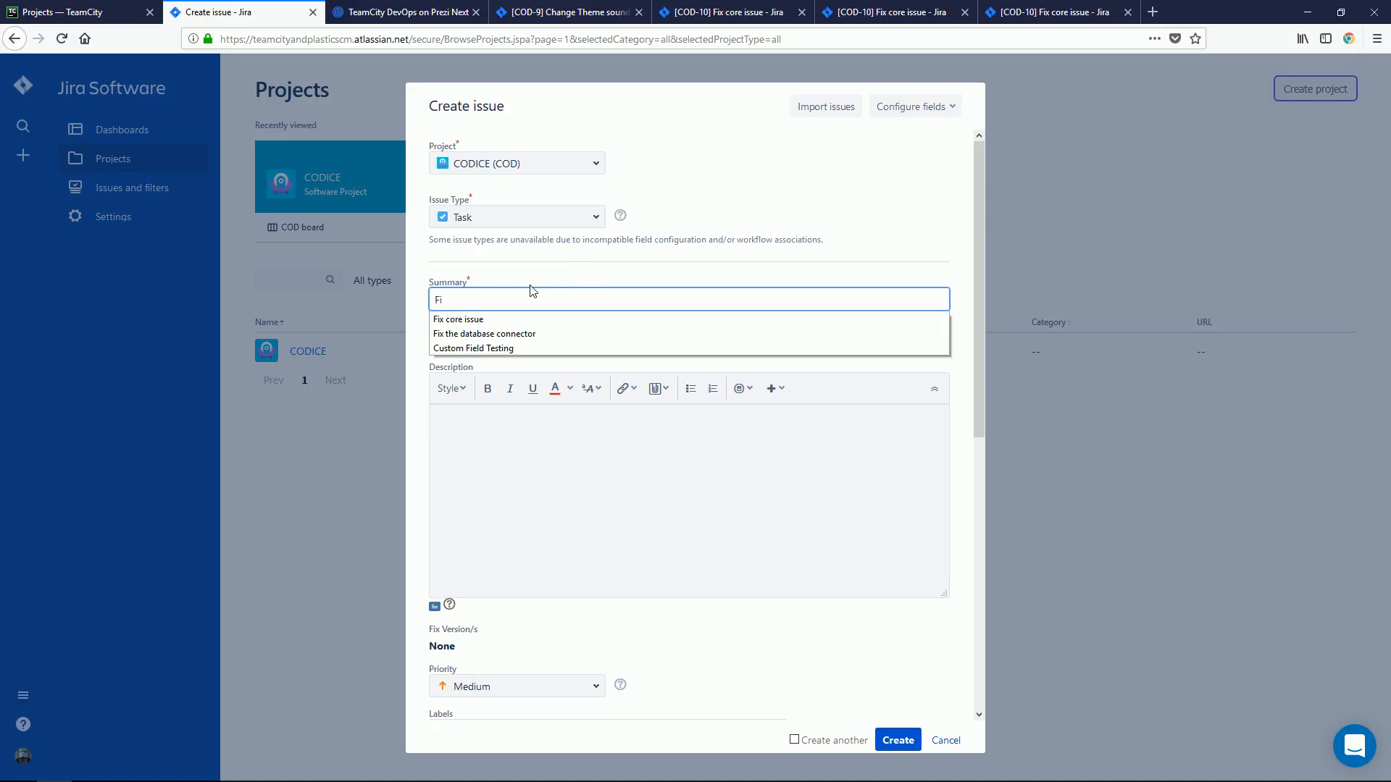
pyautogui.write('x Engine')
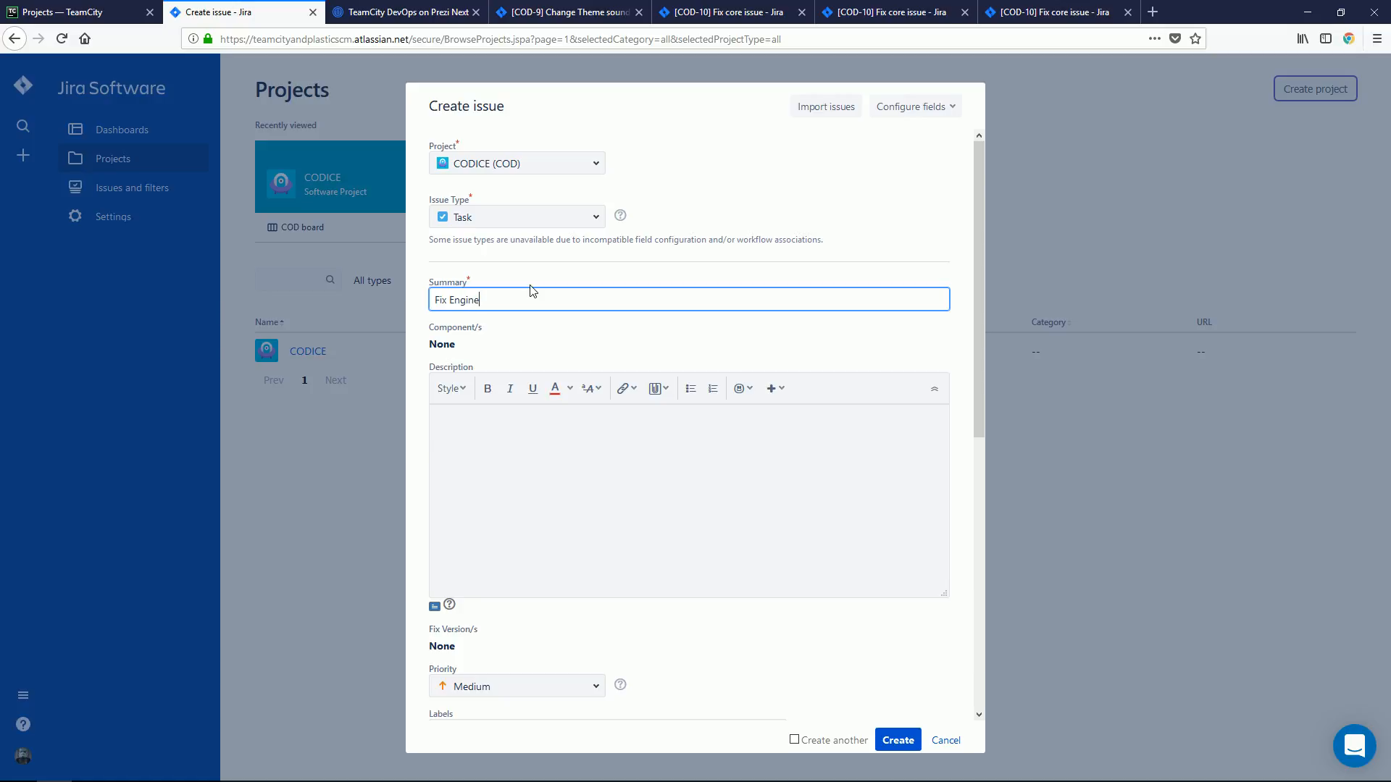
pyautogui.hotkey('ctrl', 'a')
pyautogui.hotkey('ctrl', 'c')
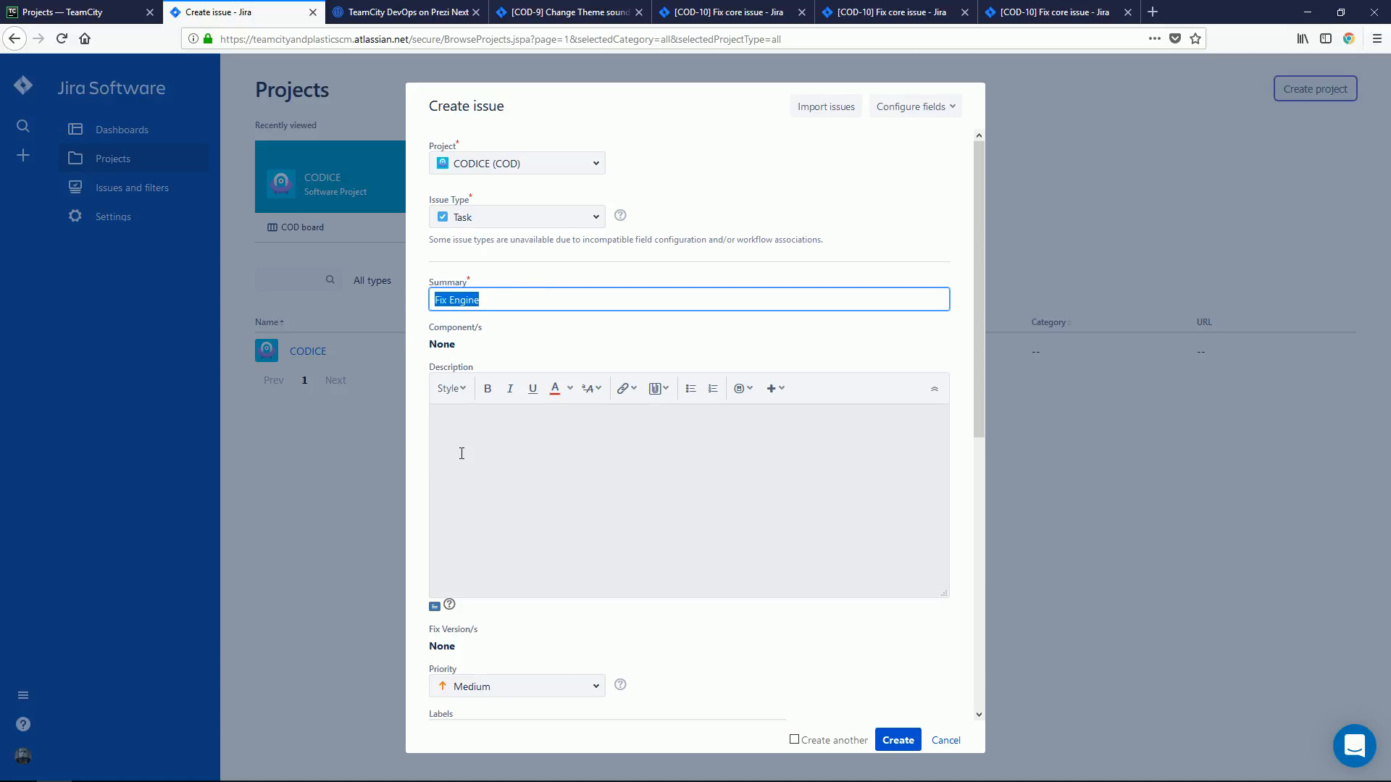
pyautogui.click(461, 453)
pyautogui.hotkey('ctrl', 'v')
# Assign the "Fix Engine" task to yourself and create the issue.
pyautogui.moveTo(975, 376); pyautogui.dragTo(982, 589)
pyautogui.click(979, 564)
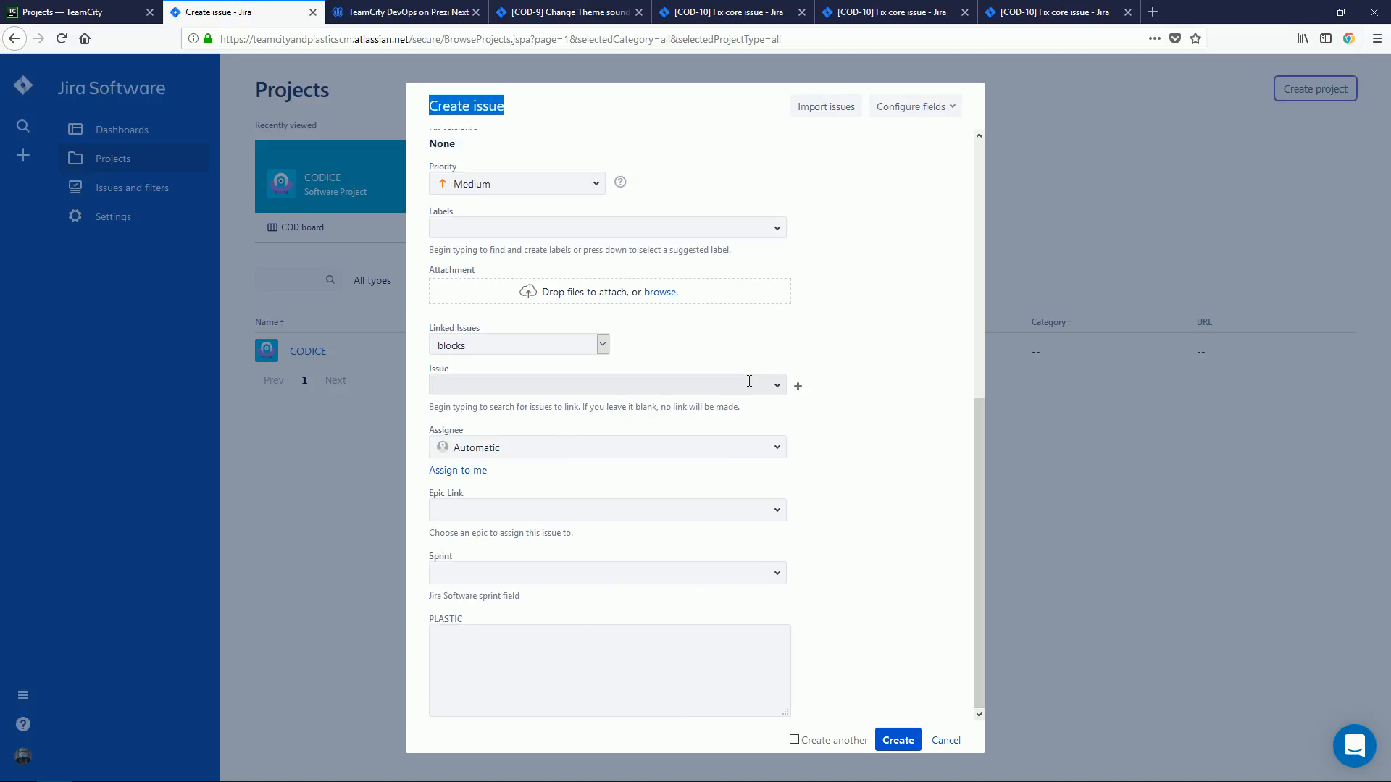
pyautogui.click(435, 474)
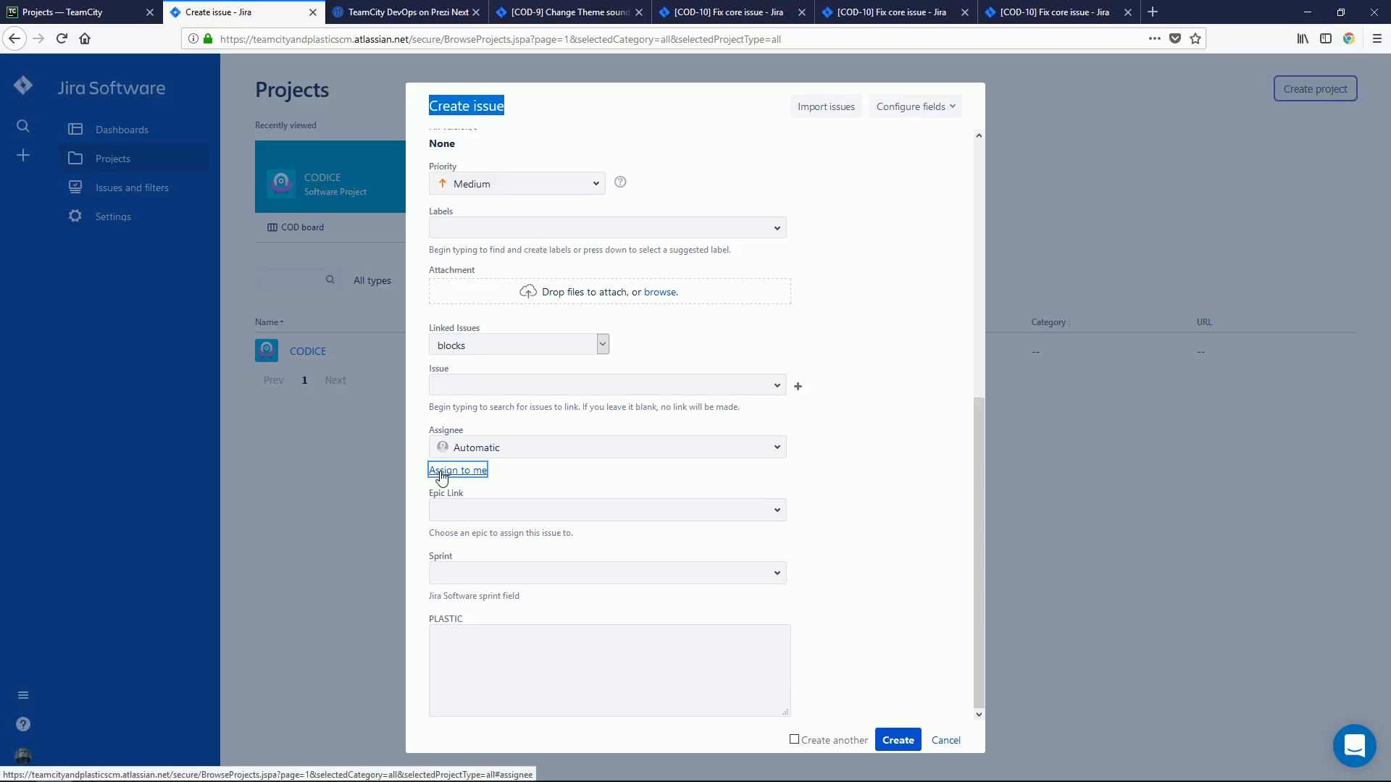
pyautogui.click(907, 745)
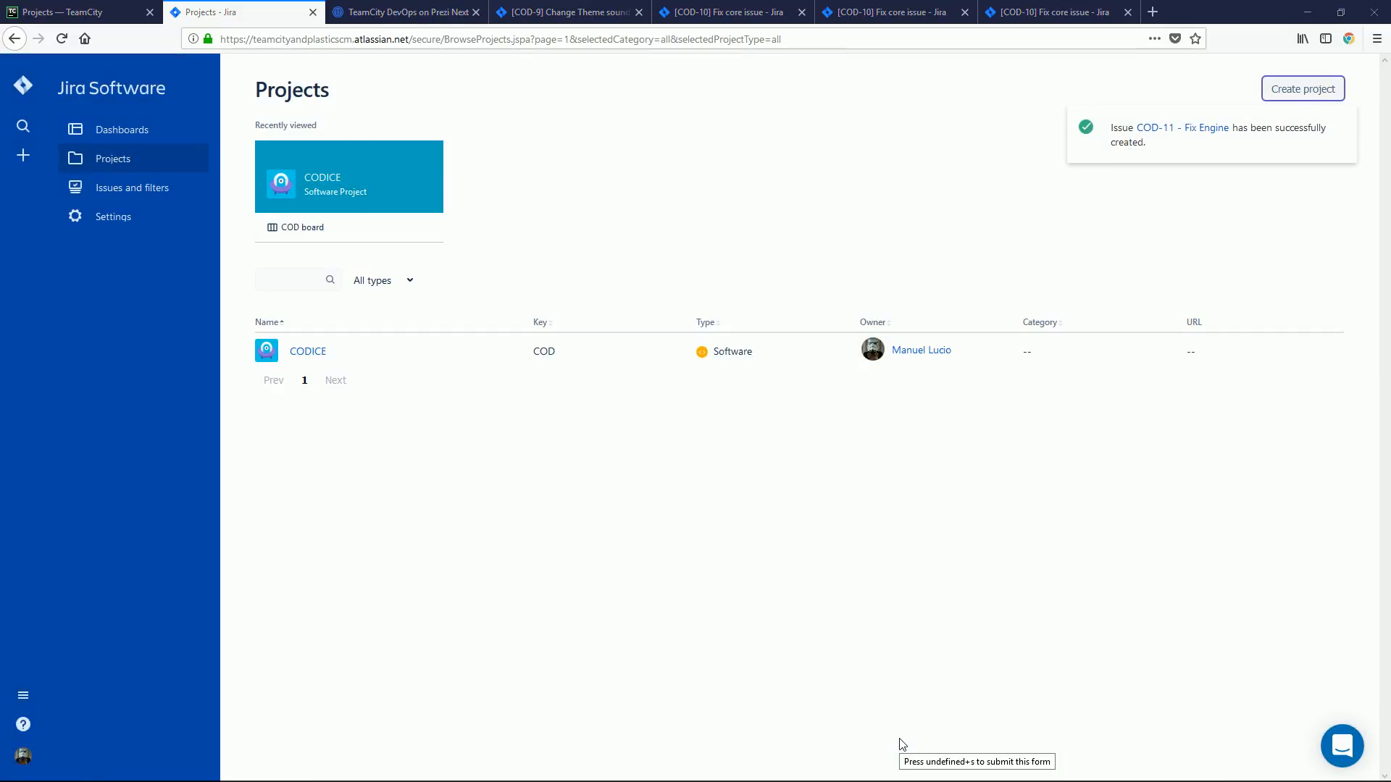
# Switch to Plastic SCM, create /main child branch task11 from the Fix Engine task, marked open in the issue tracker, and view its Jira details.
pyautogui.hotkey('alt', 'Tab')
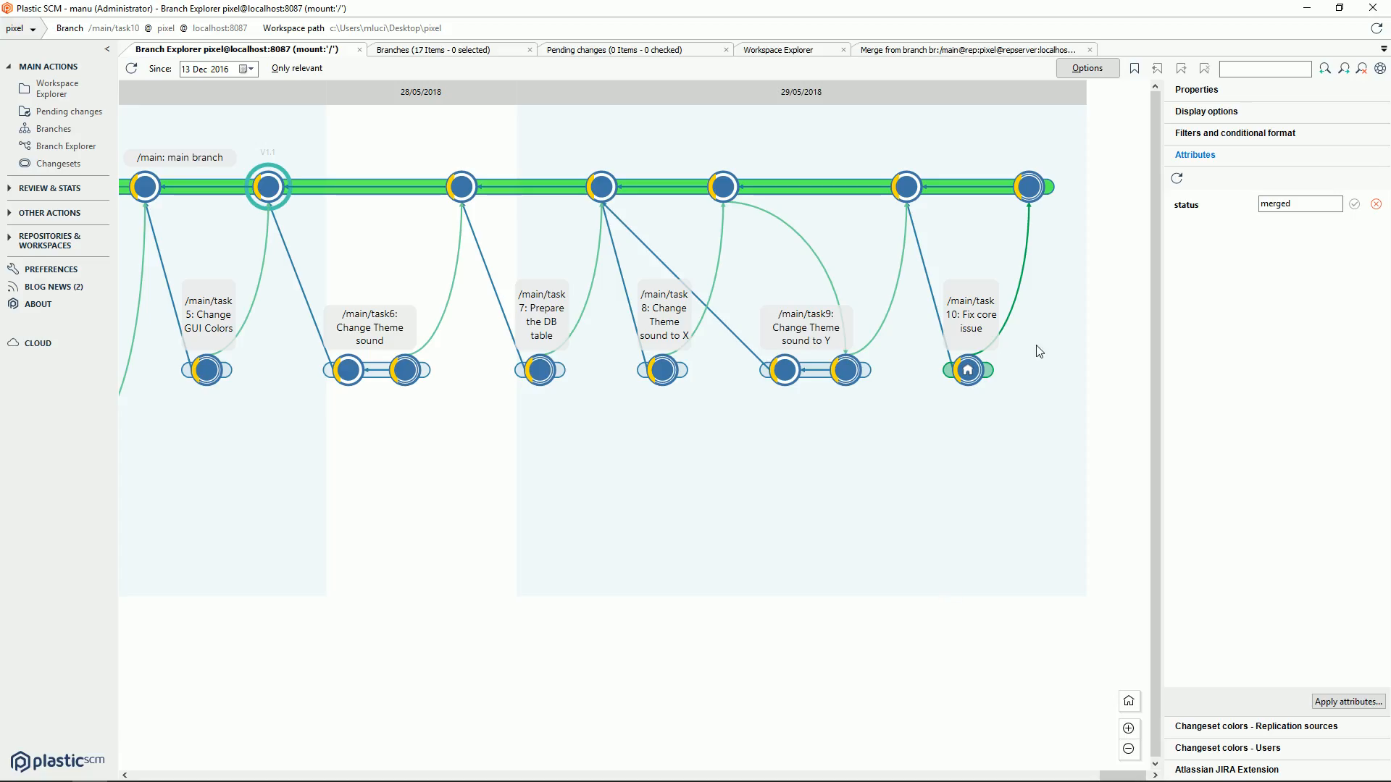
pyautogui.rightClick(1050, 185)
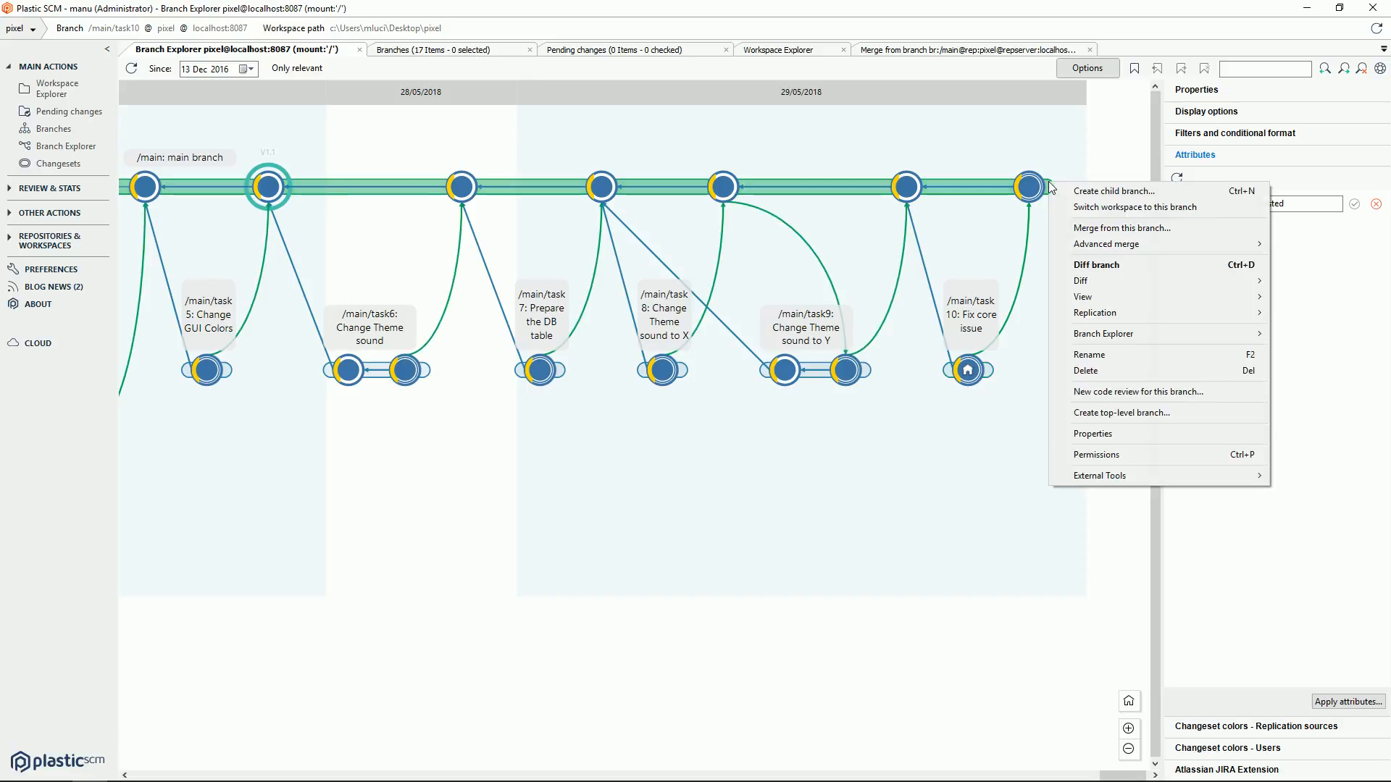
pyautogui.click(1072, 191)
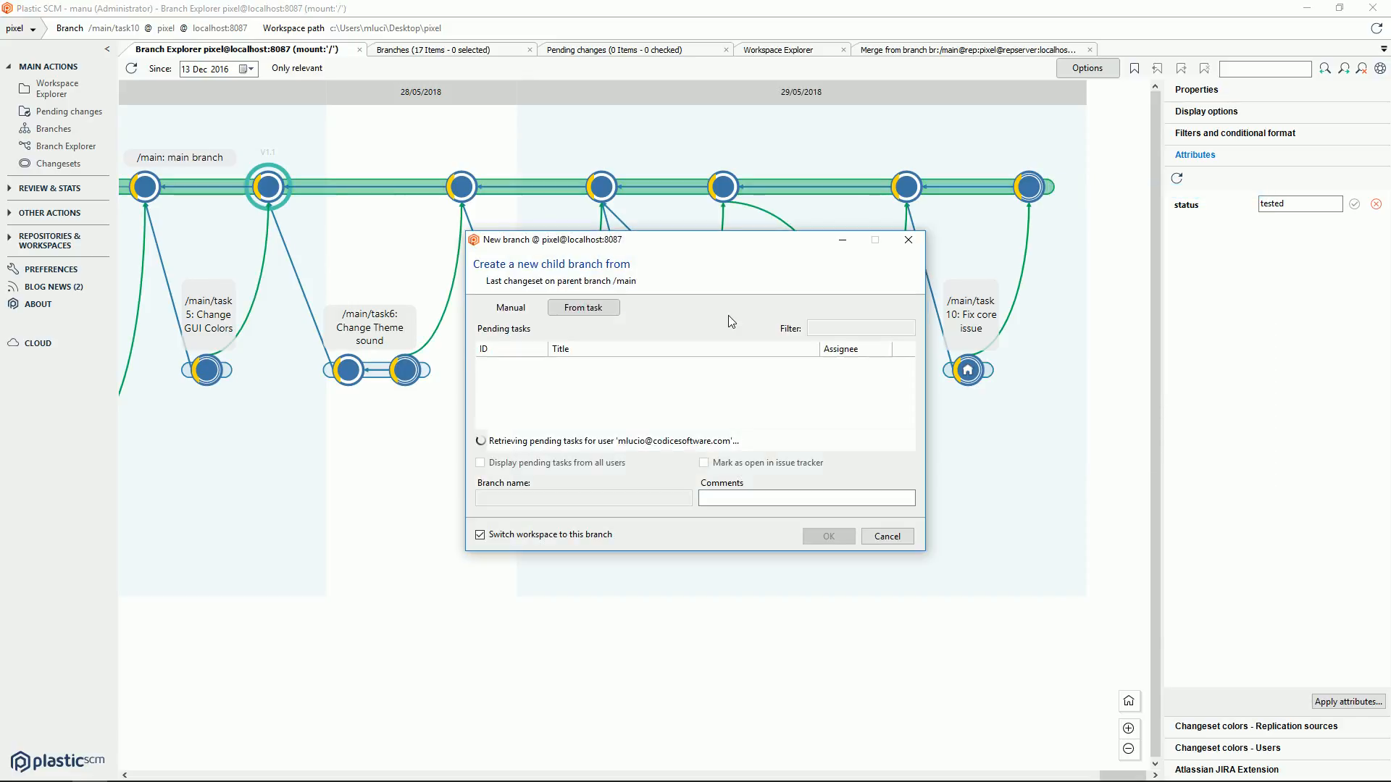
pyautogui.click(587, 368)
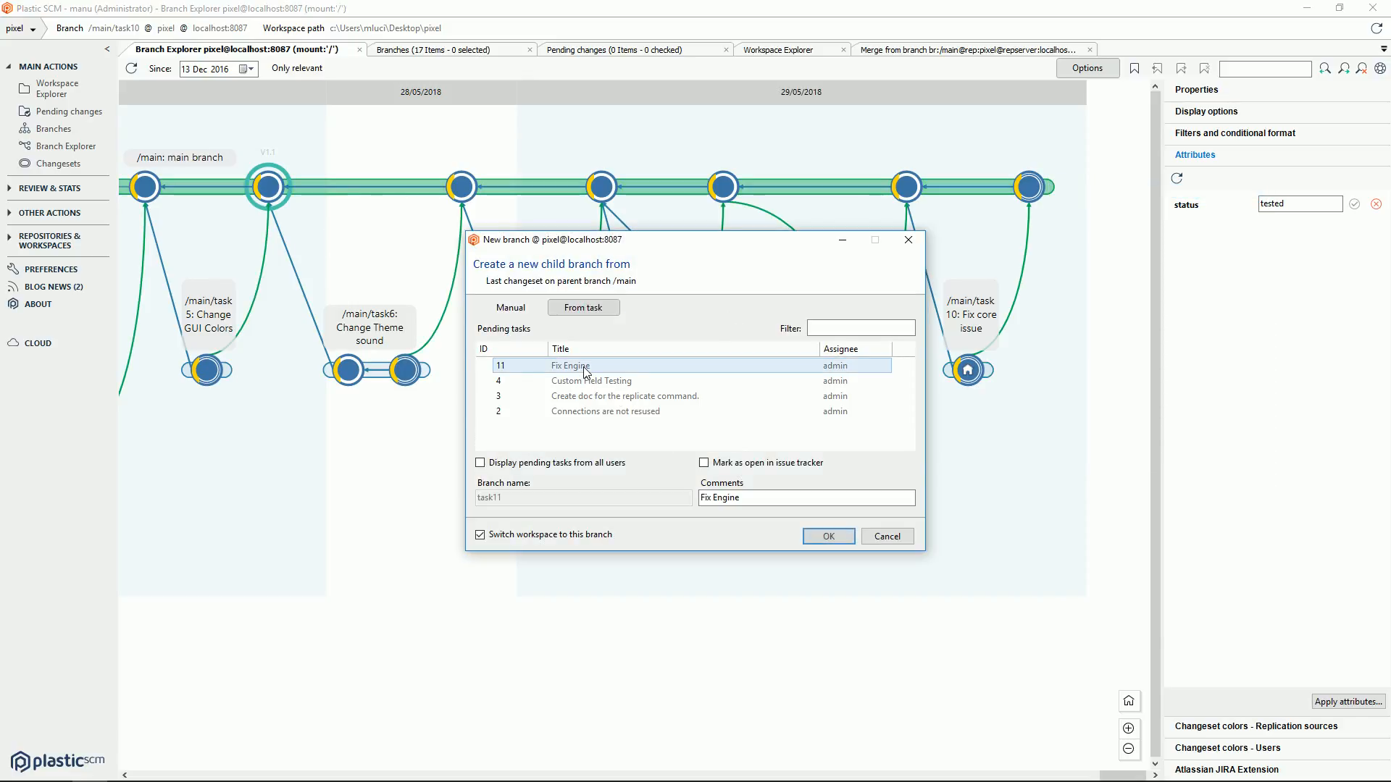
pyautogui.click(704, 463)
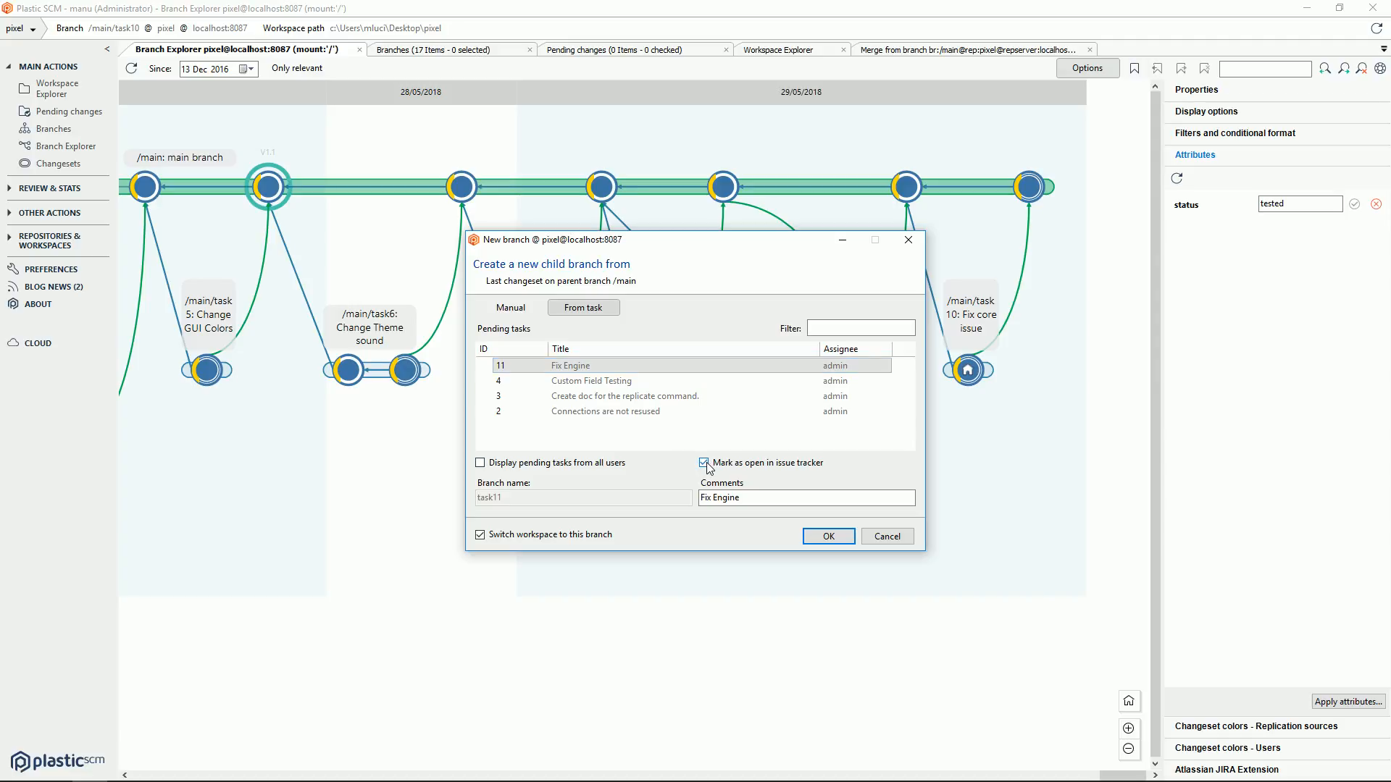
pyautogui.click(826, 536)
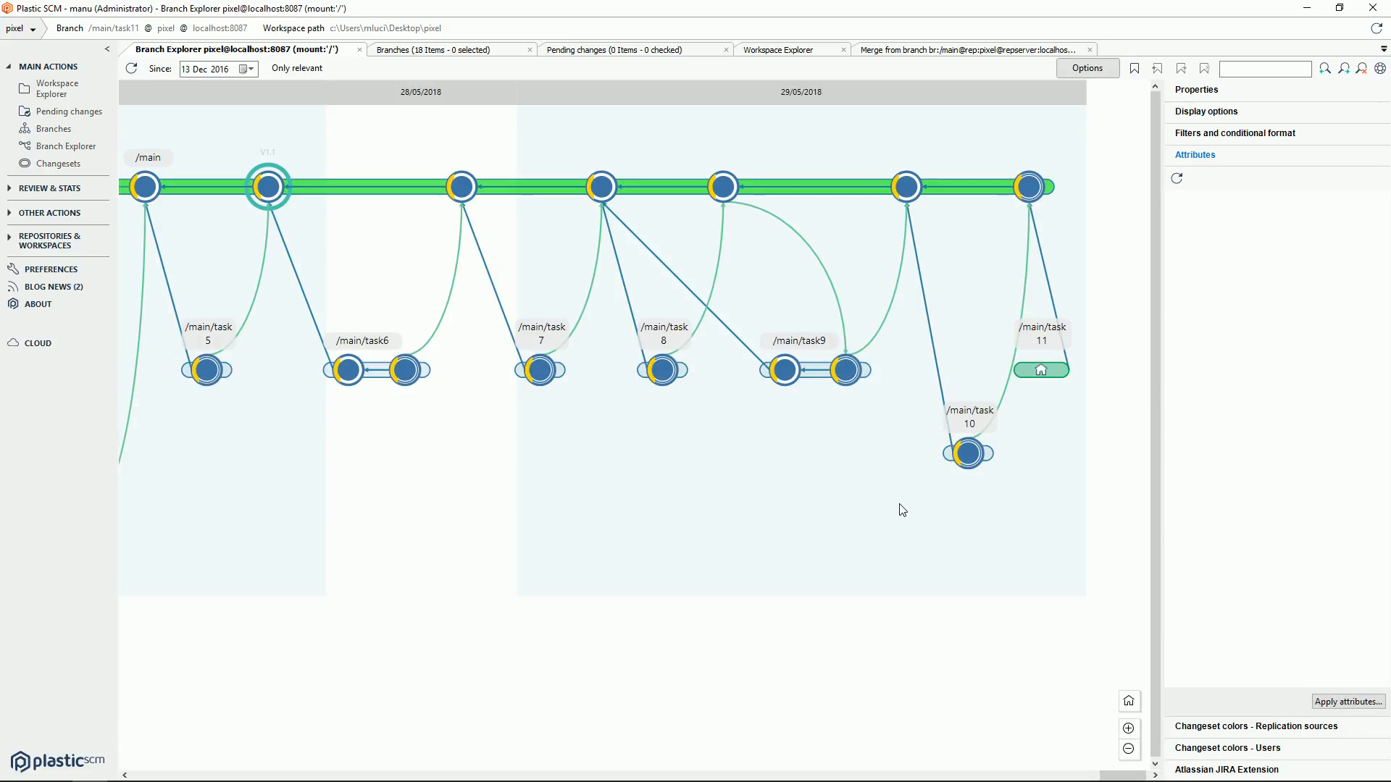
pyautogui.click(1199, 769)
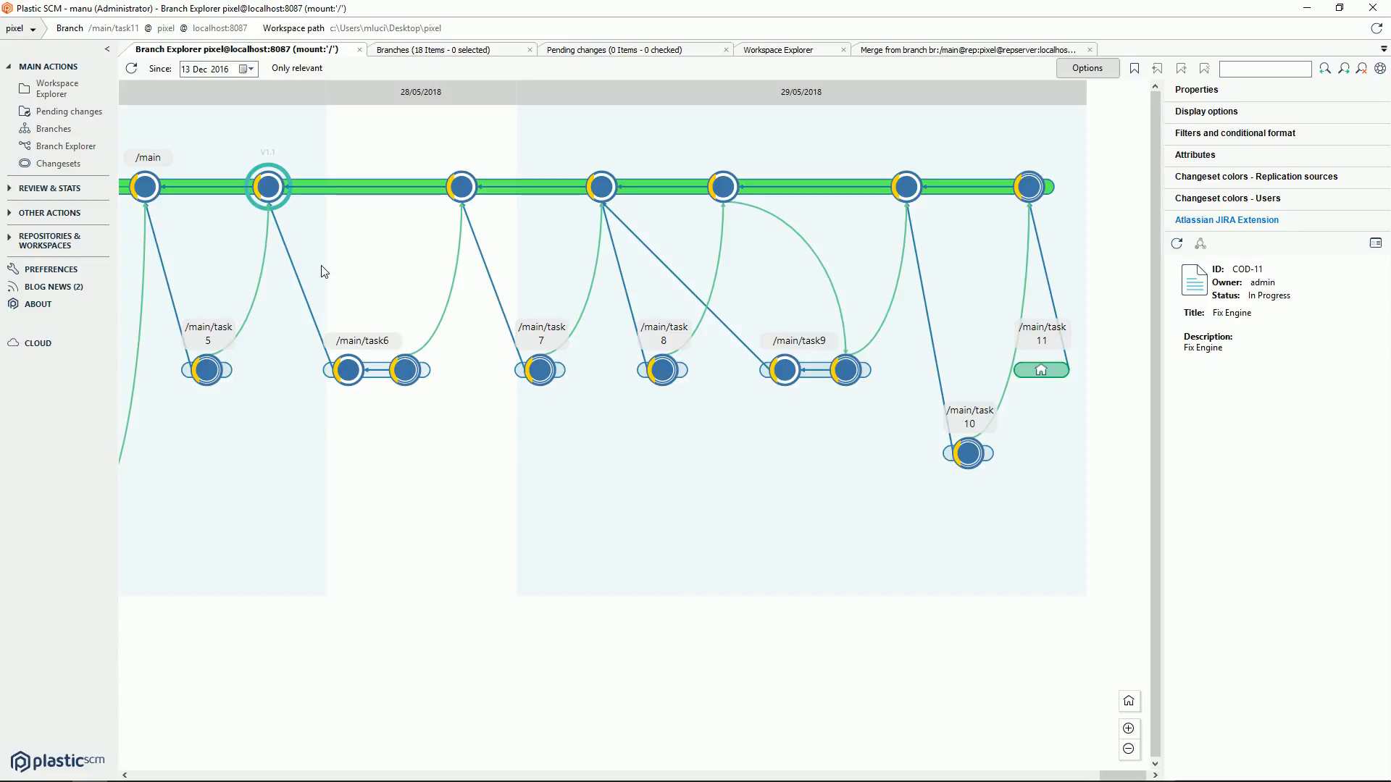
# Check out src\piskel-boot.js in the Workspace Explorer and open it in Sublime Text.
pyautogui.click(76, 89)
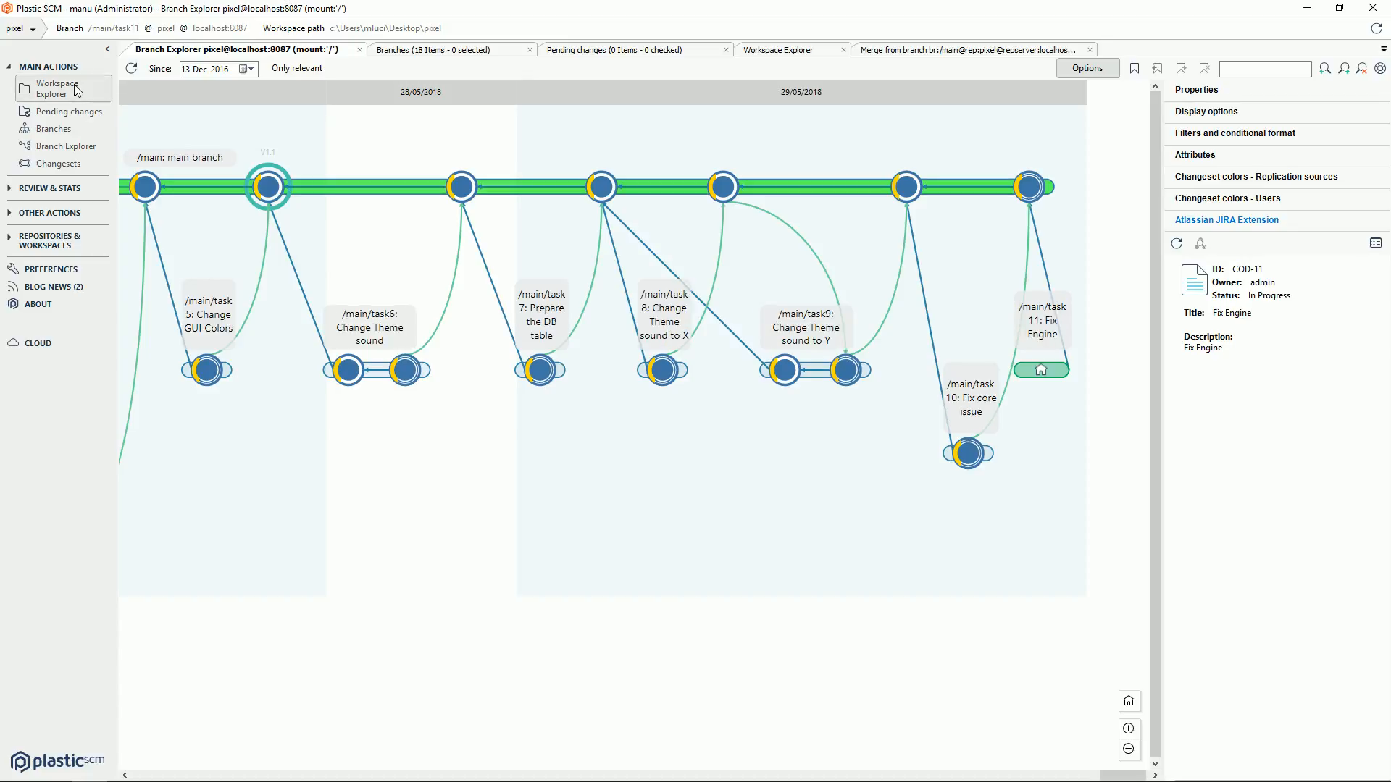
pyautogui.click(207, 261)
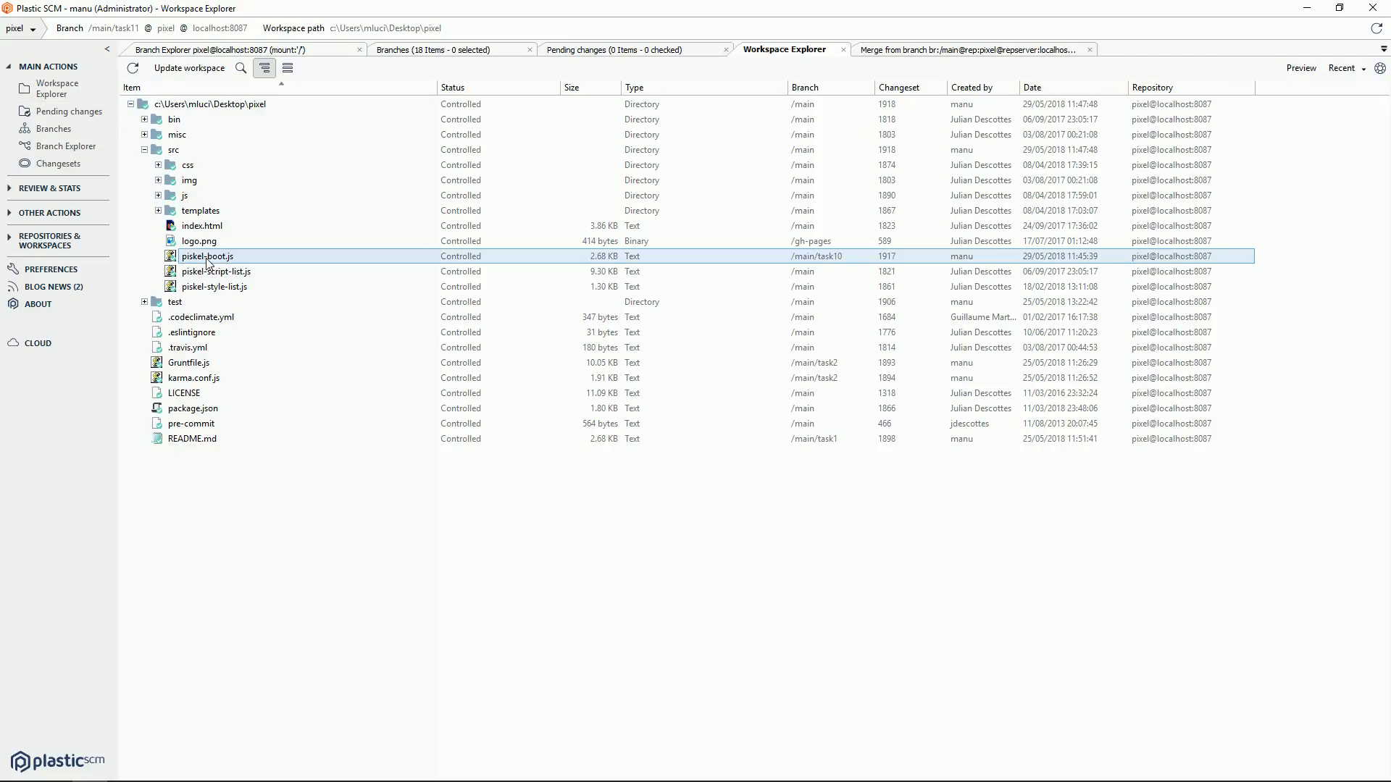
pyautogui.hotkey('ctrl', 'k')
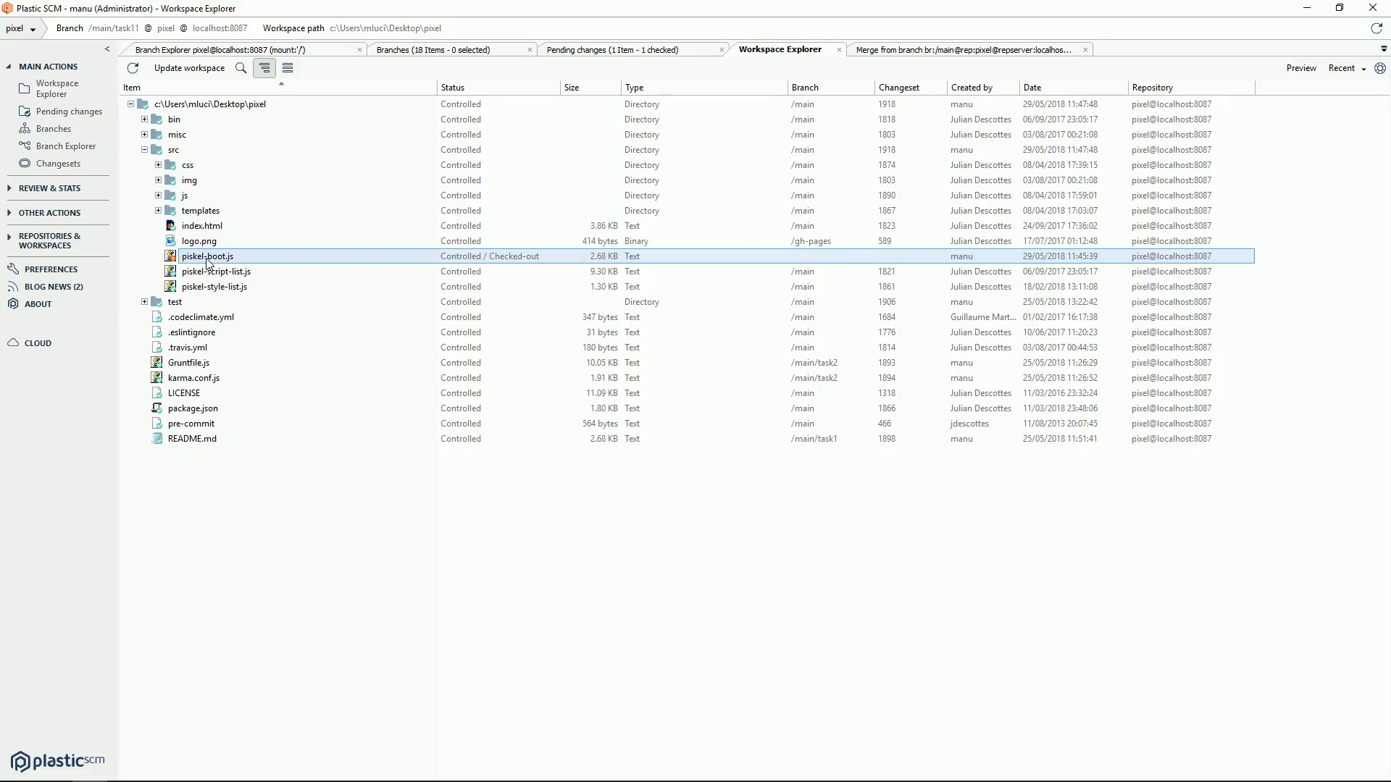
pyautogui.rightClick(207, 262)
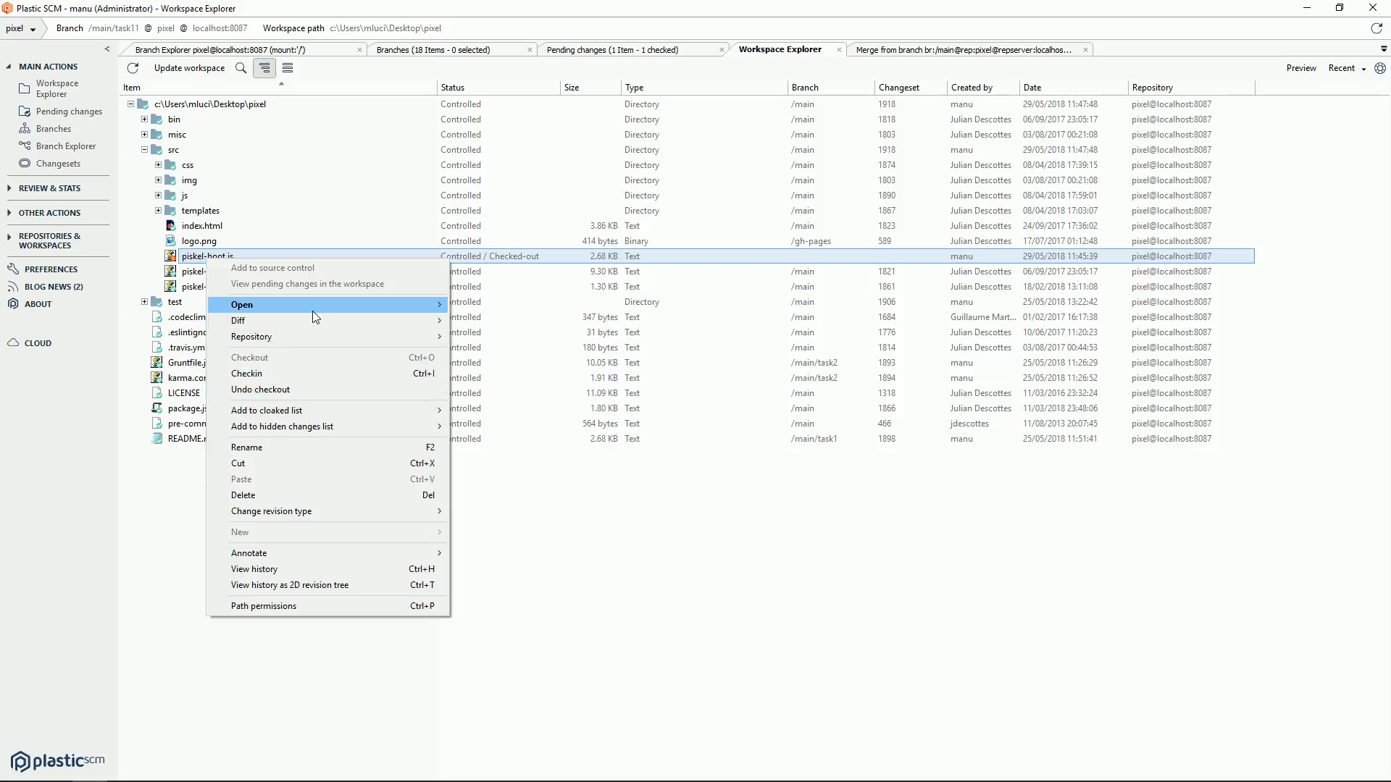
pyautogui.moveTo(335, 309)
pyautogui.click(507, 358)
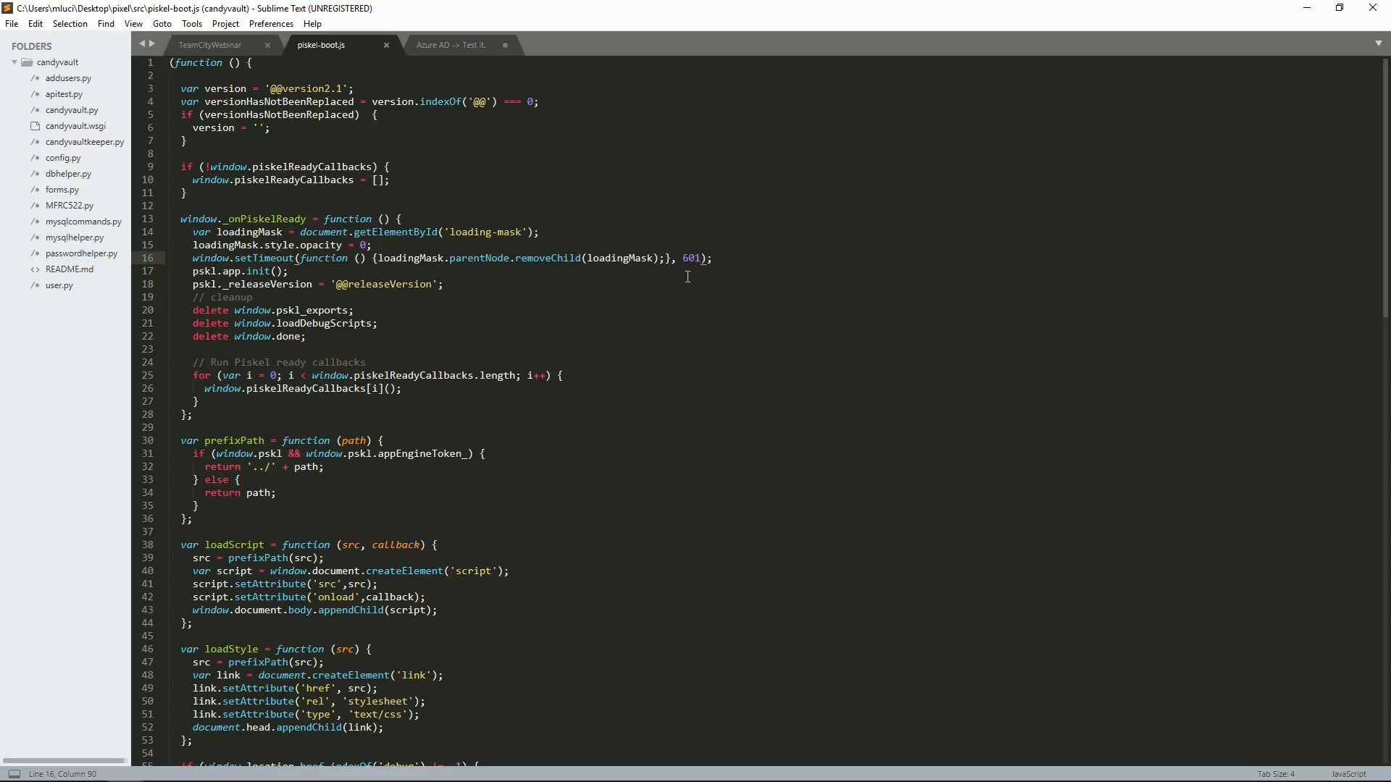
# Set the setTimeout delay on line 16 to 622, save piskel-boot.js, and return to Plastic SCM.
pyautogui.press('BackSpace')
pyautogui.press('BackSpace')
pyautogui.write('22')
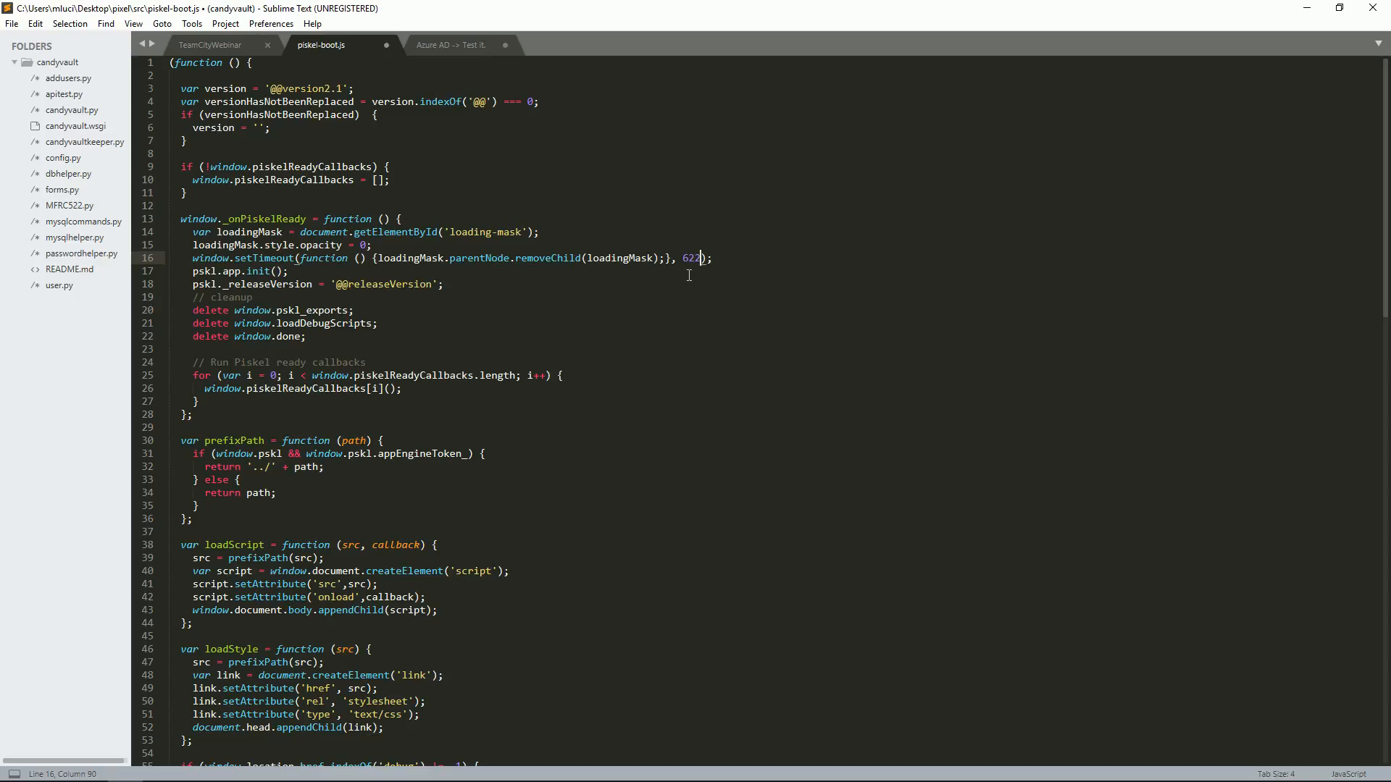
pyautogui.hotkey('ctrl', 's')
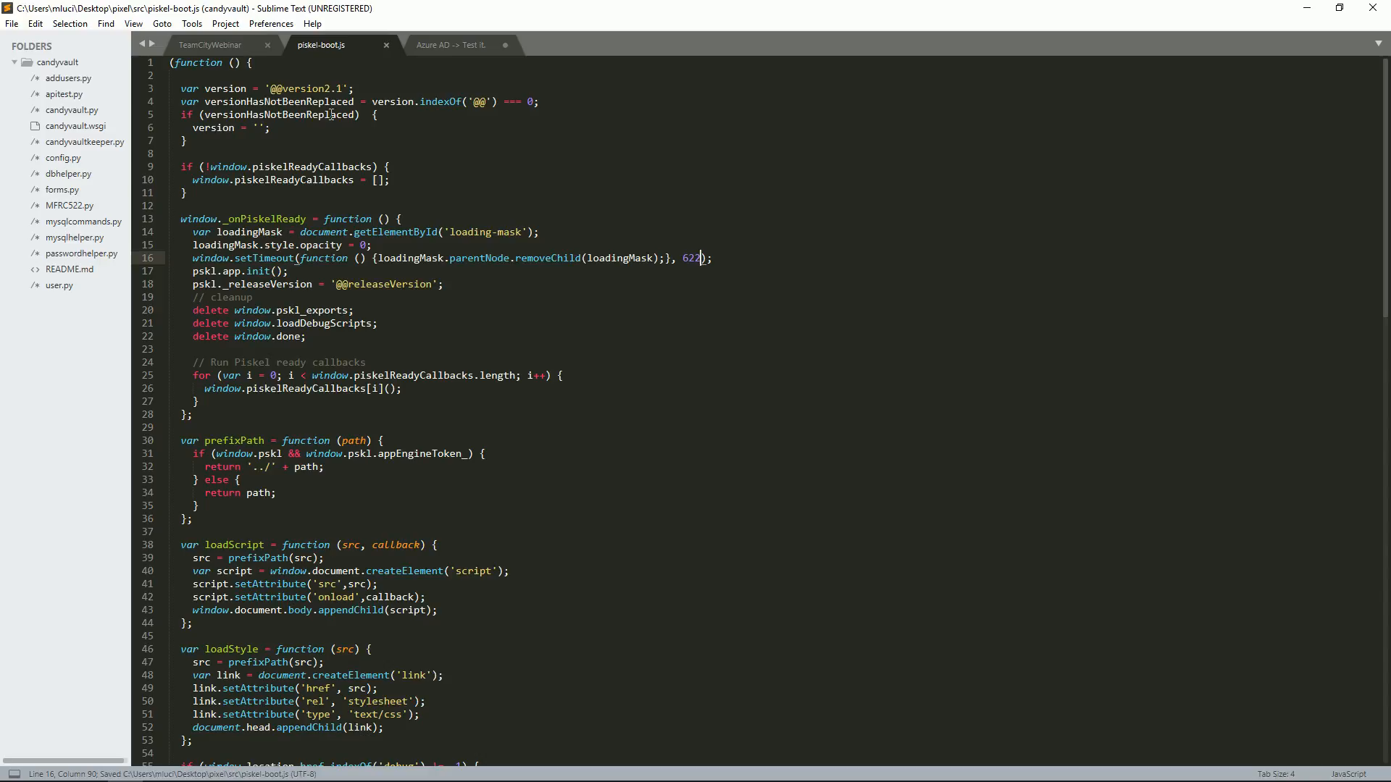
pyautogui.click(1307, 8)
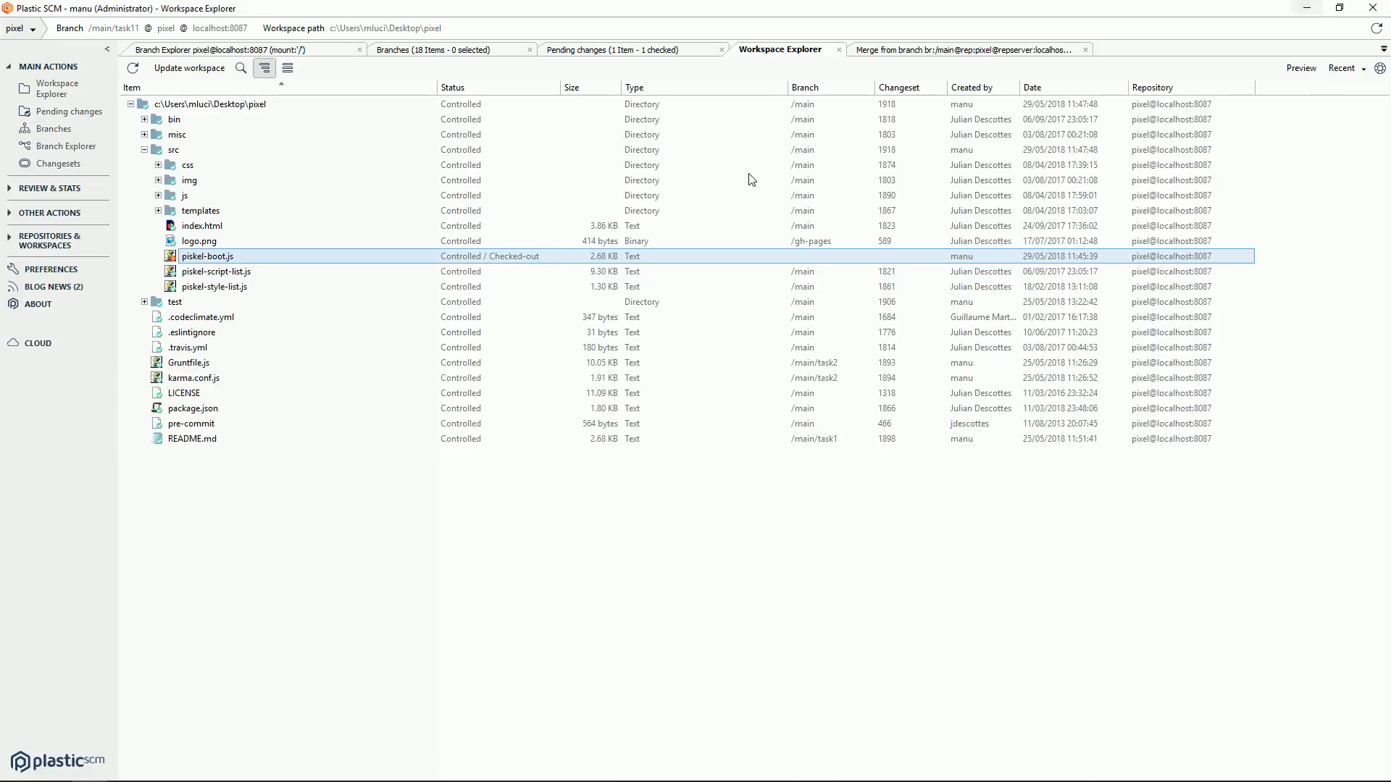
# Check in src\piskel-boot.js with "fixing engine" added to the comment and show the Branch Explorer.
pyautogui.click(67, 111)
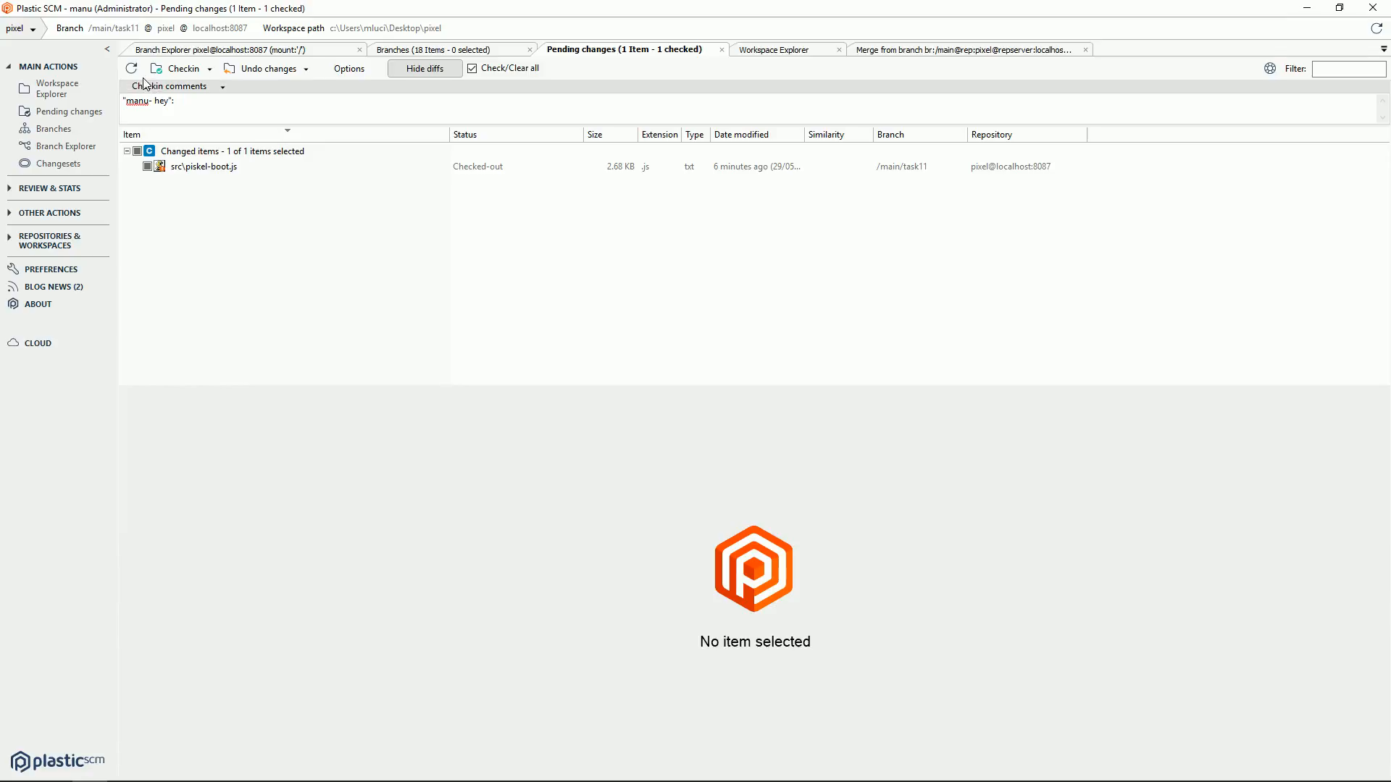
pyautogui.click(133, 74)
pyautogui.click(210, 113)
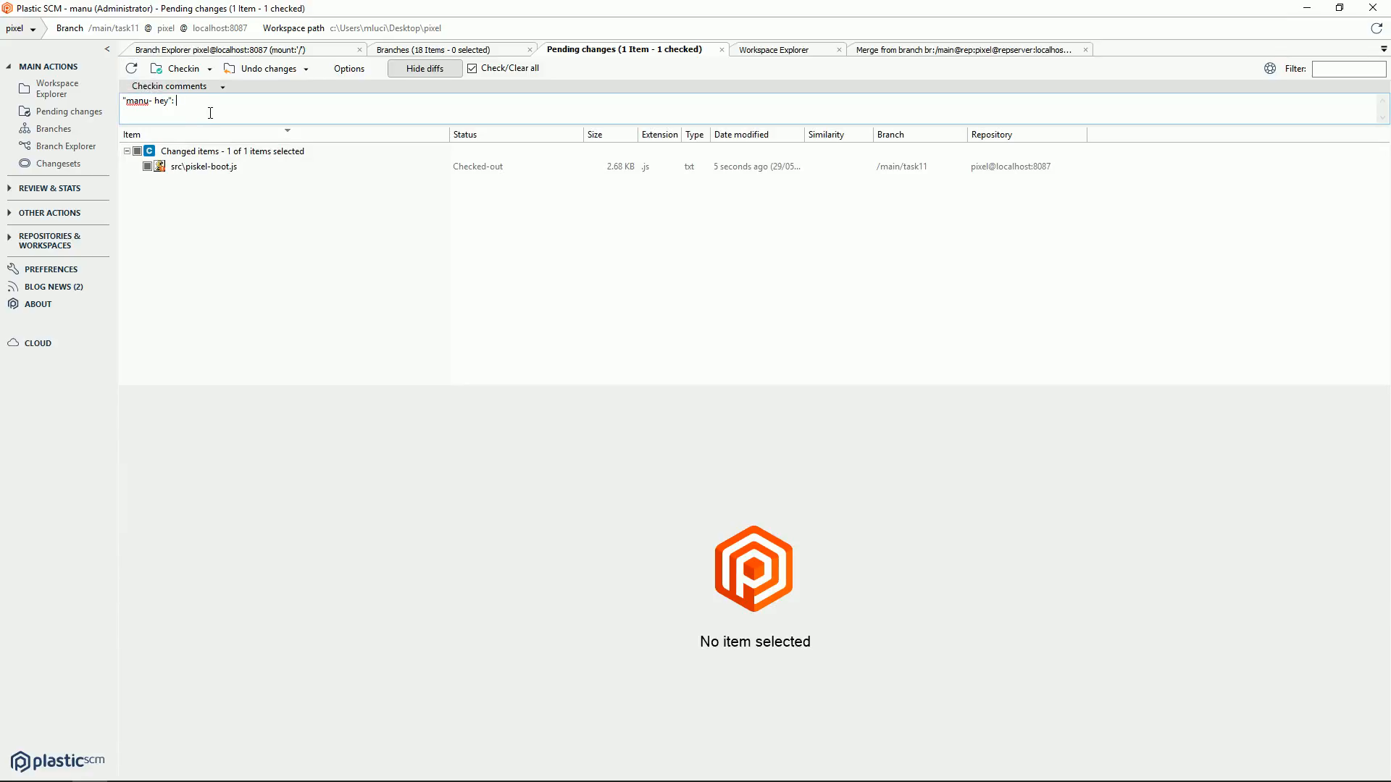
pyautogui.write('fixing engine')
pyautogui.click(68, 146)
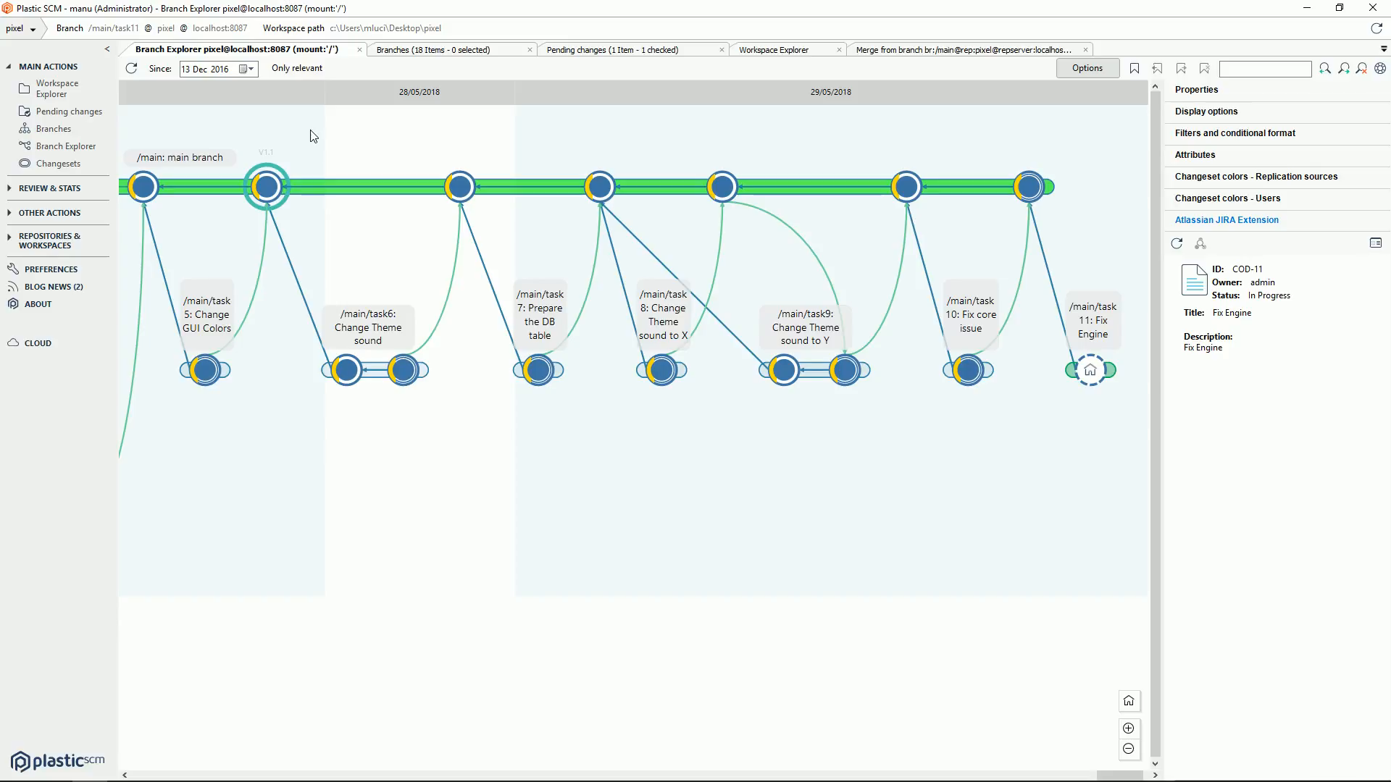
pyautogui.click(93, 114)
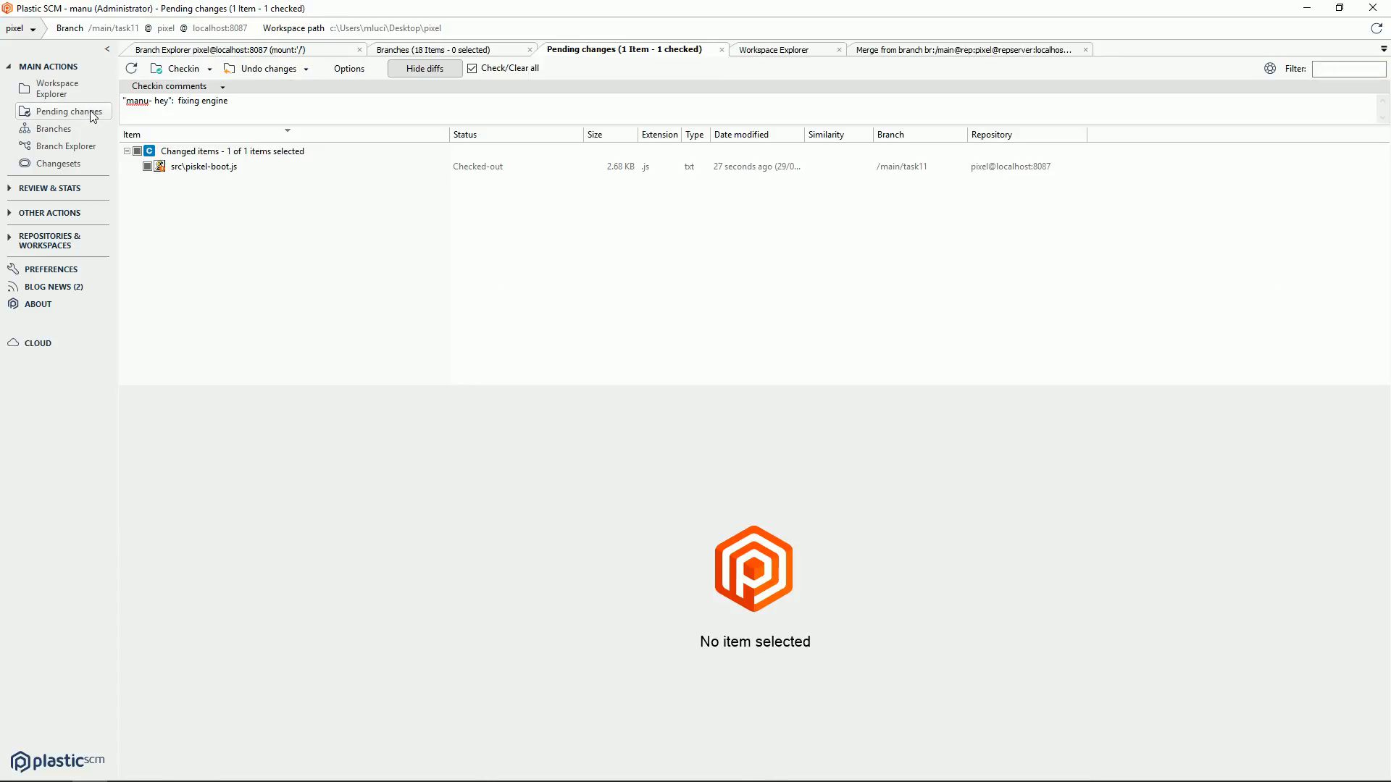
pyautogui.click(181, 71)
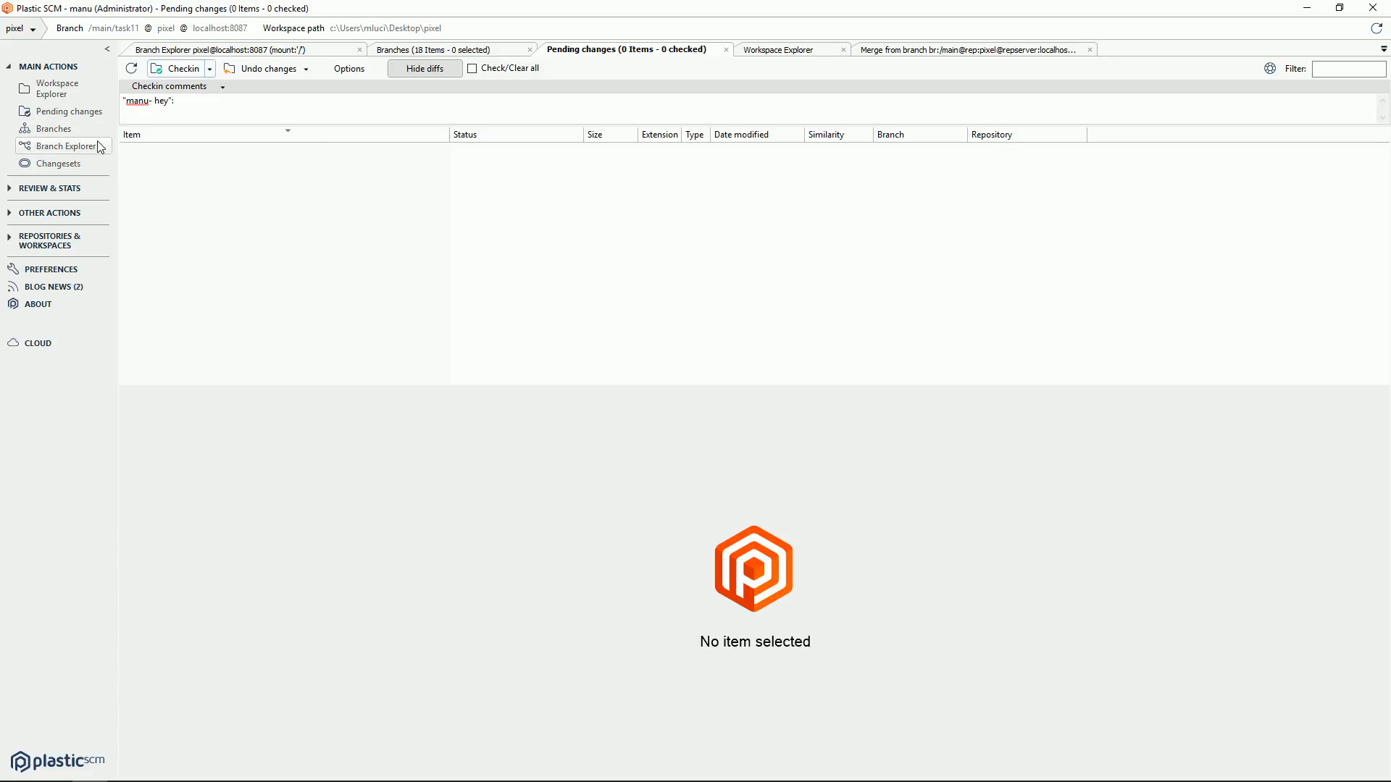
pyautogui.click(101, 147)
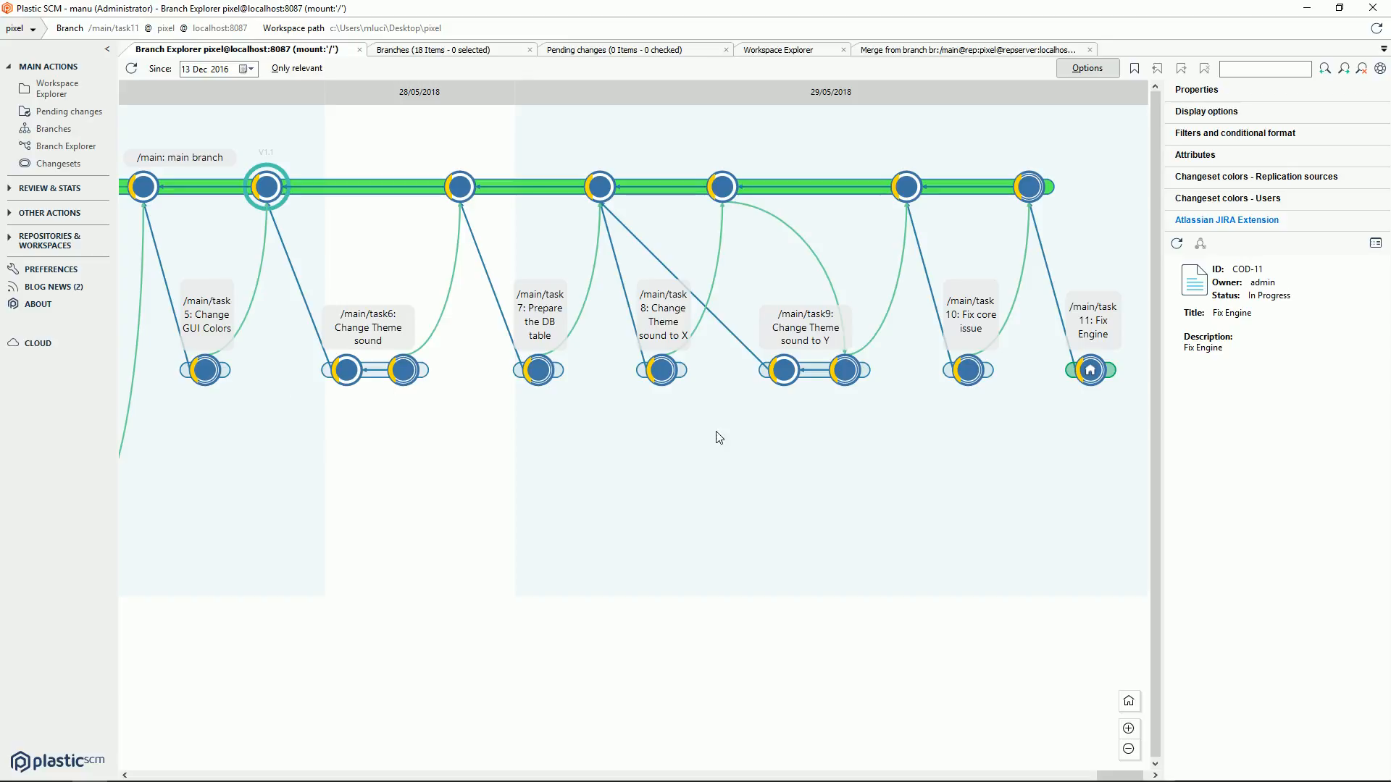
# Switch to Jira and start a new CODICE task with "Fix core data" as both summary and description.
pyautogui.hotkey('alt', 'Tab')
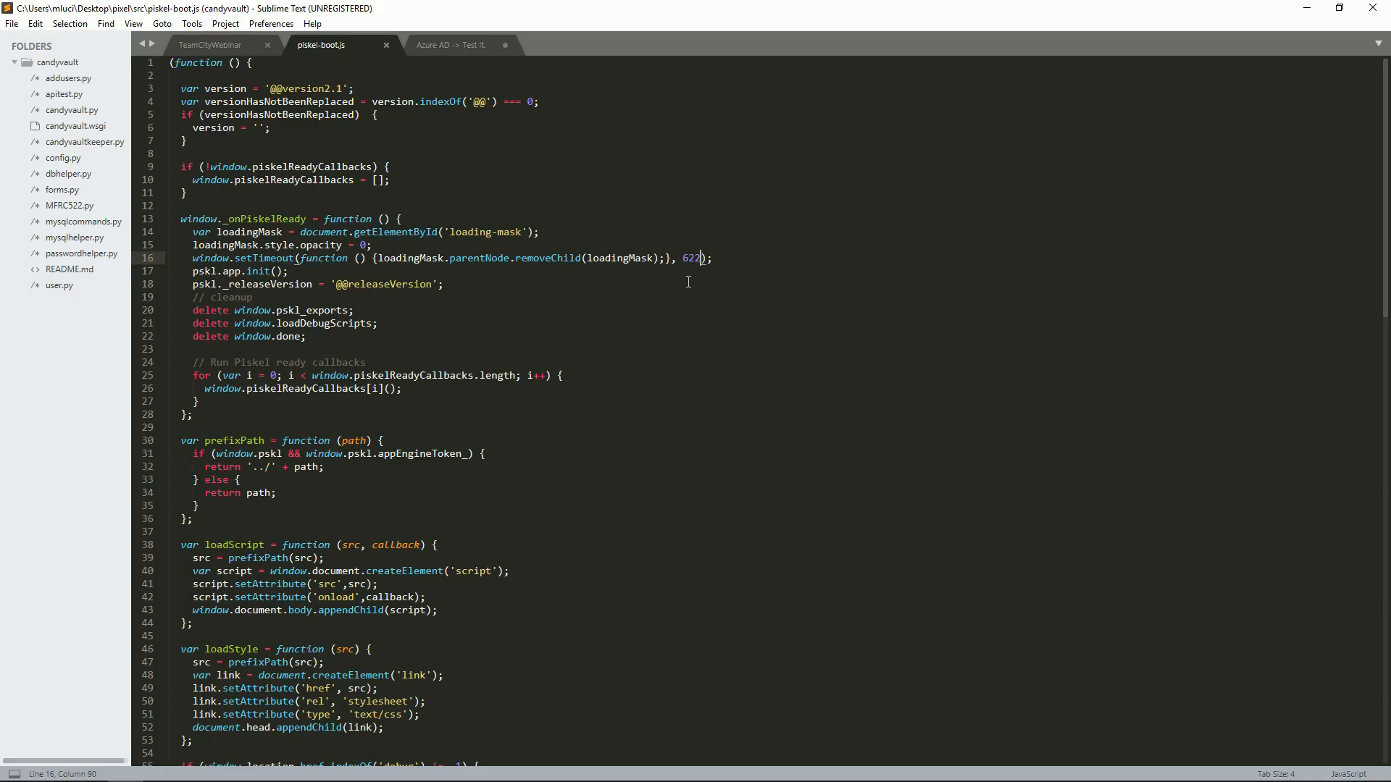
pyautogui.hotkey('alt', 'Tab')
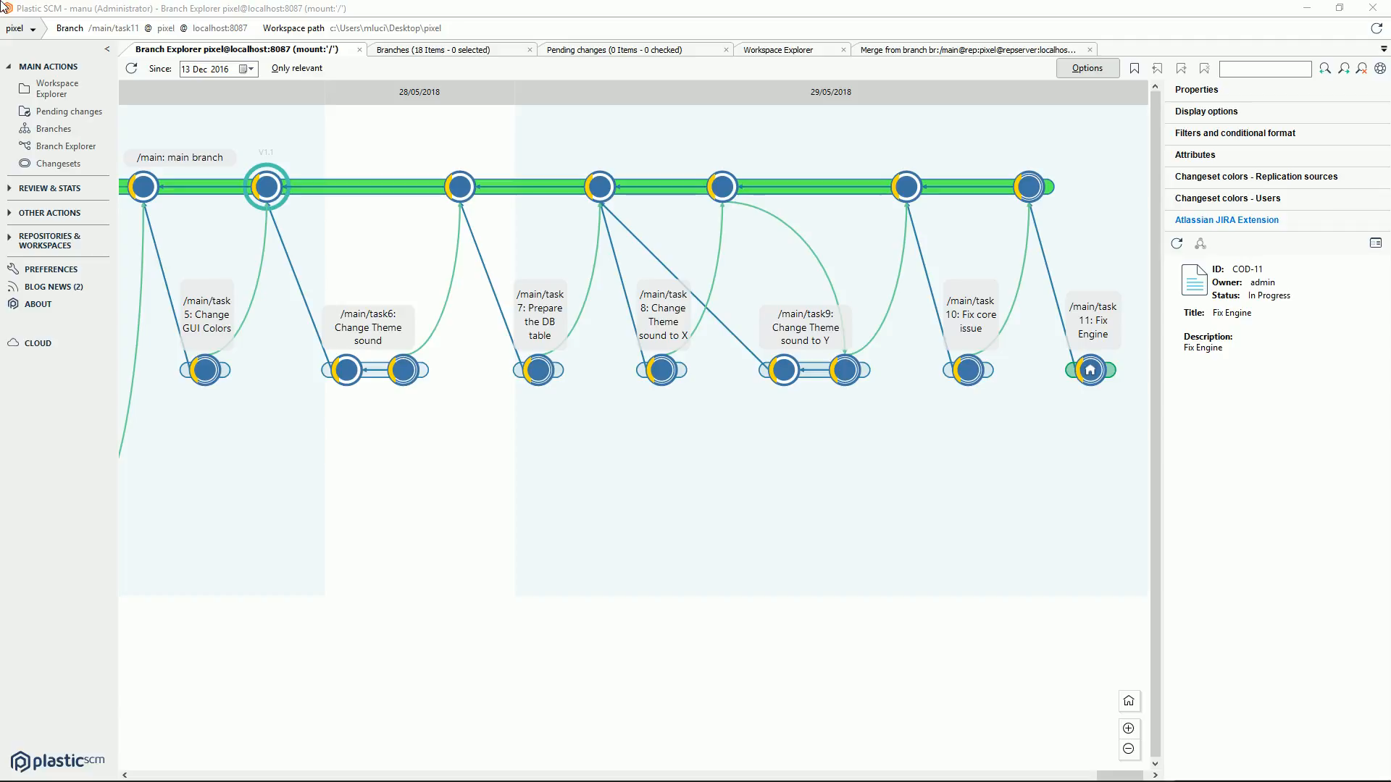
pyautogui.hotkey('alt', 'Tab')
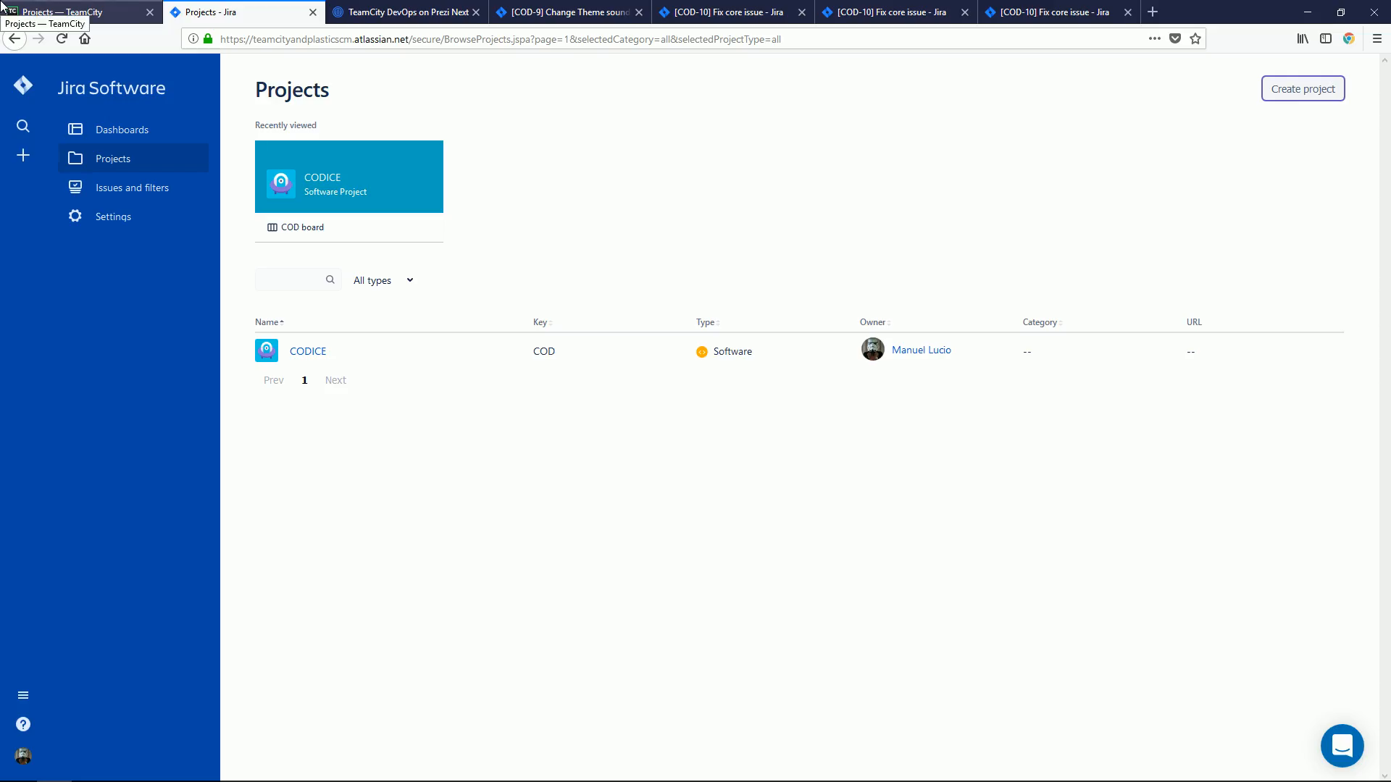
pyautogui.click(24, 155)
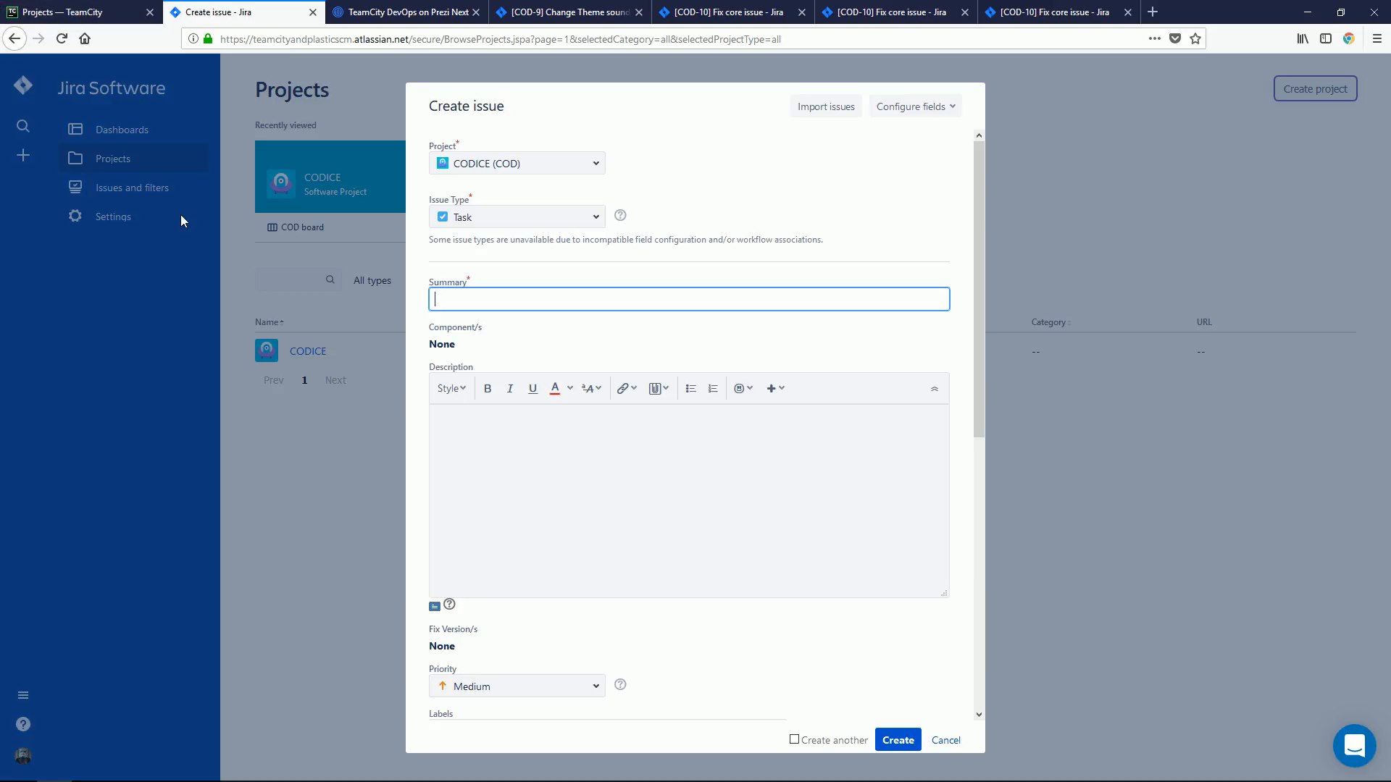
pyautogui.write('F')
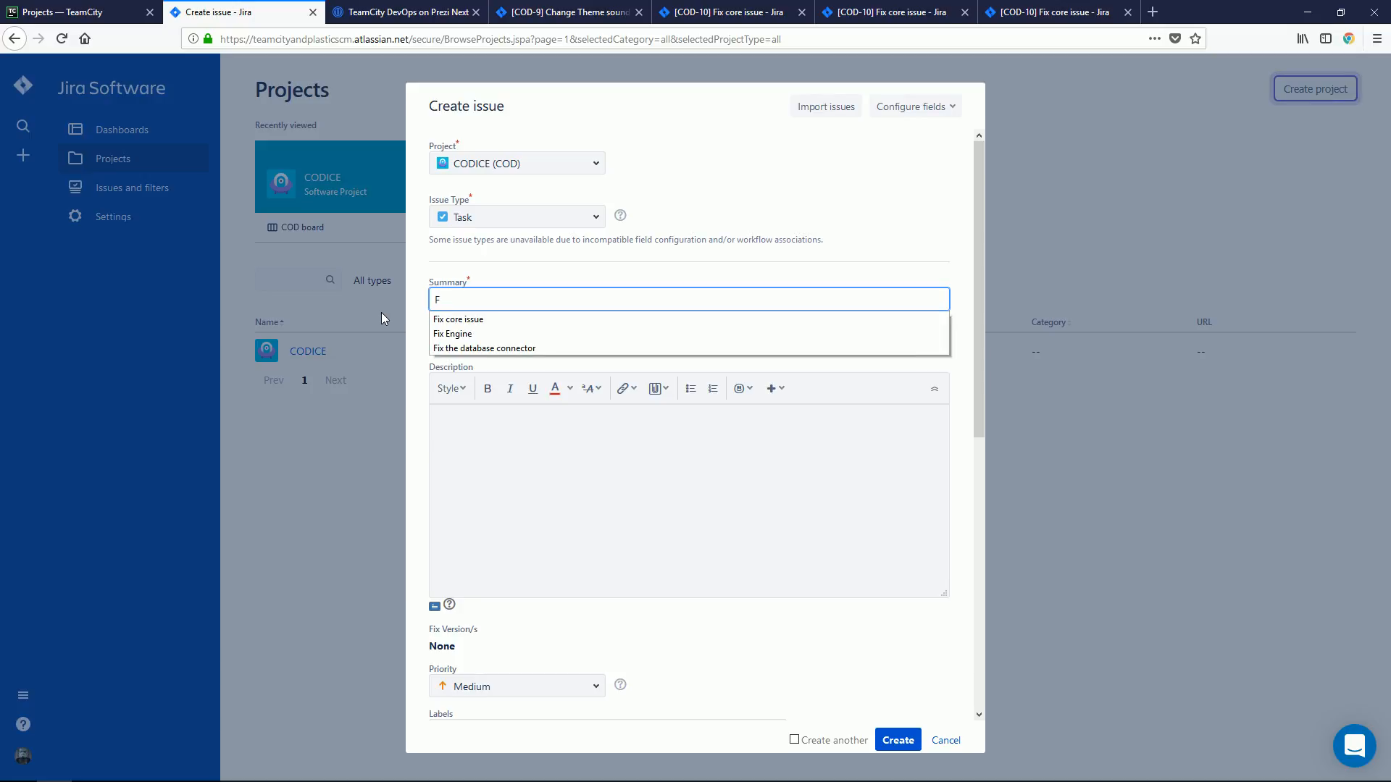
pyautogui.write('ix core data')
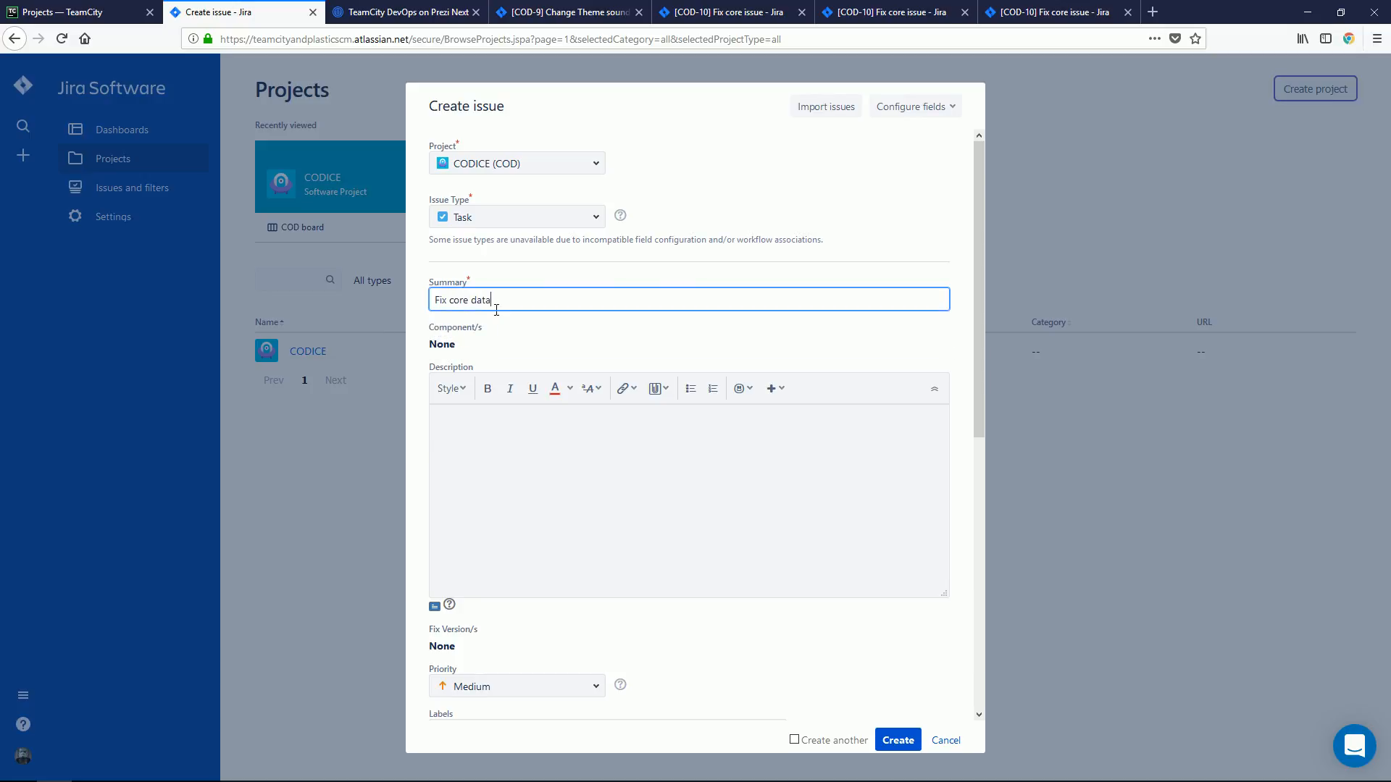
pyautogui.moveTo(497, 305); pyautogui.dragTo(236, 276)
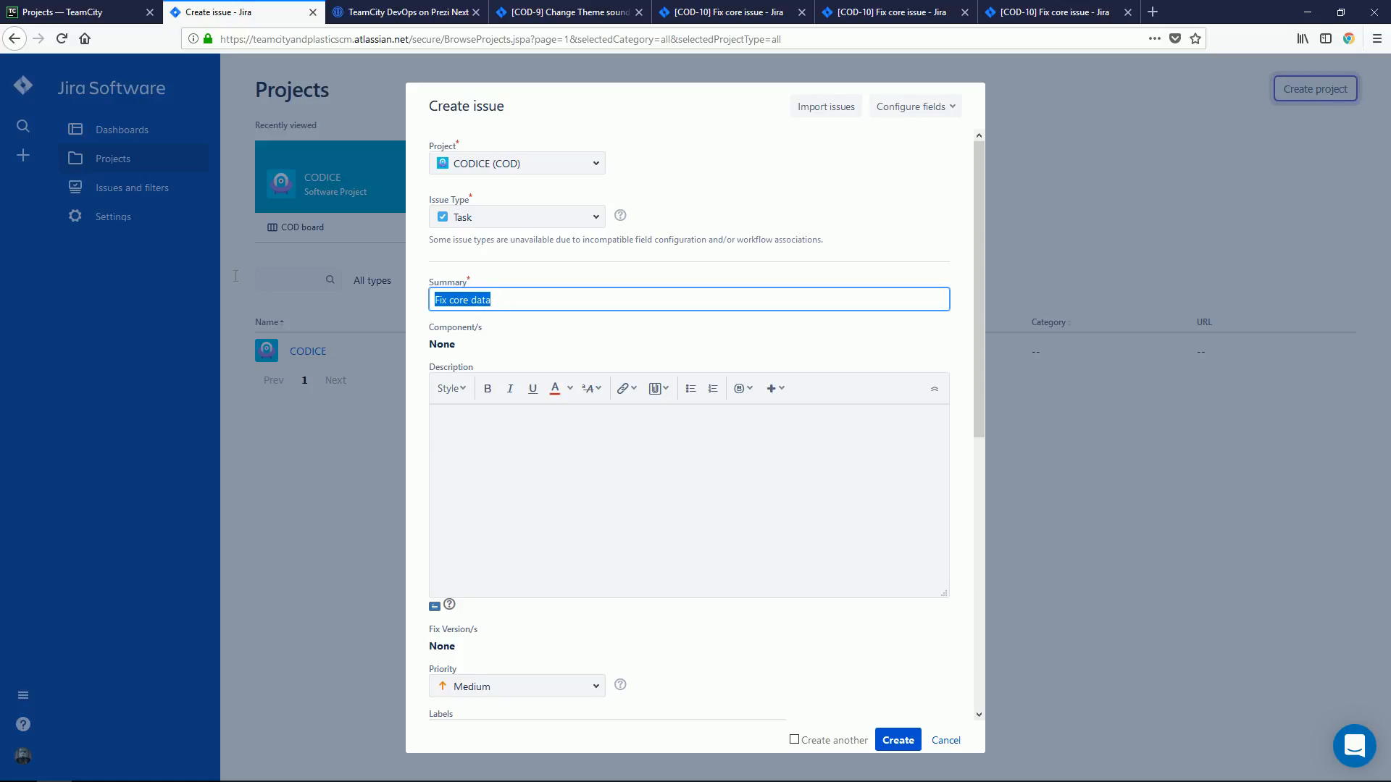
pyautogui.click(502, 475)
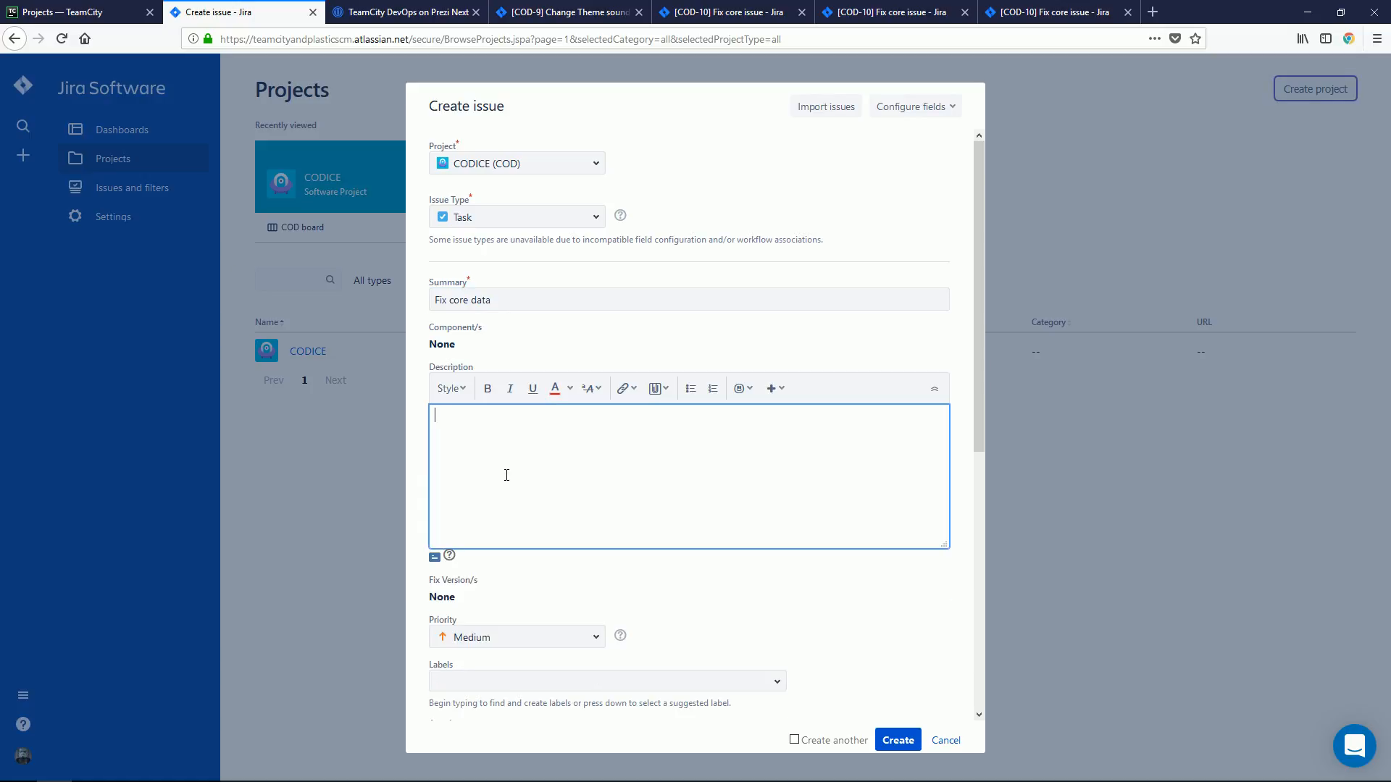
pyautogui.moveTo(541, 301); pyautogui.dragTo(300, 280)
pyautogui.hotkey('ctrl', 'c')
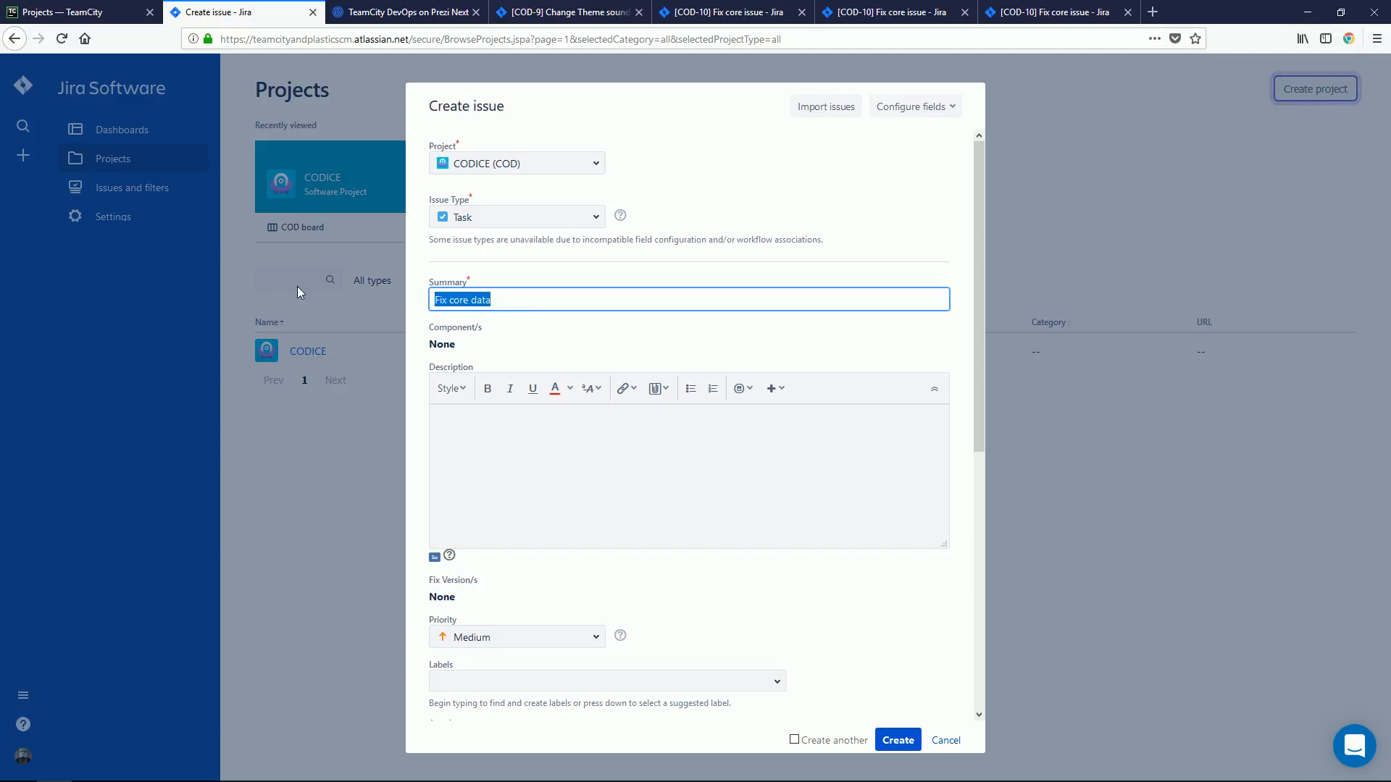
pyautogui.click(548, 439)
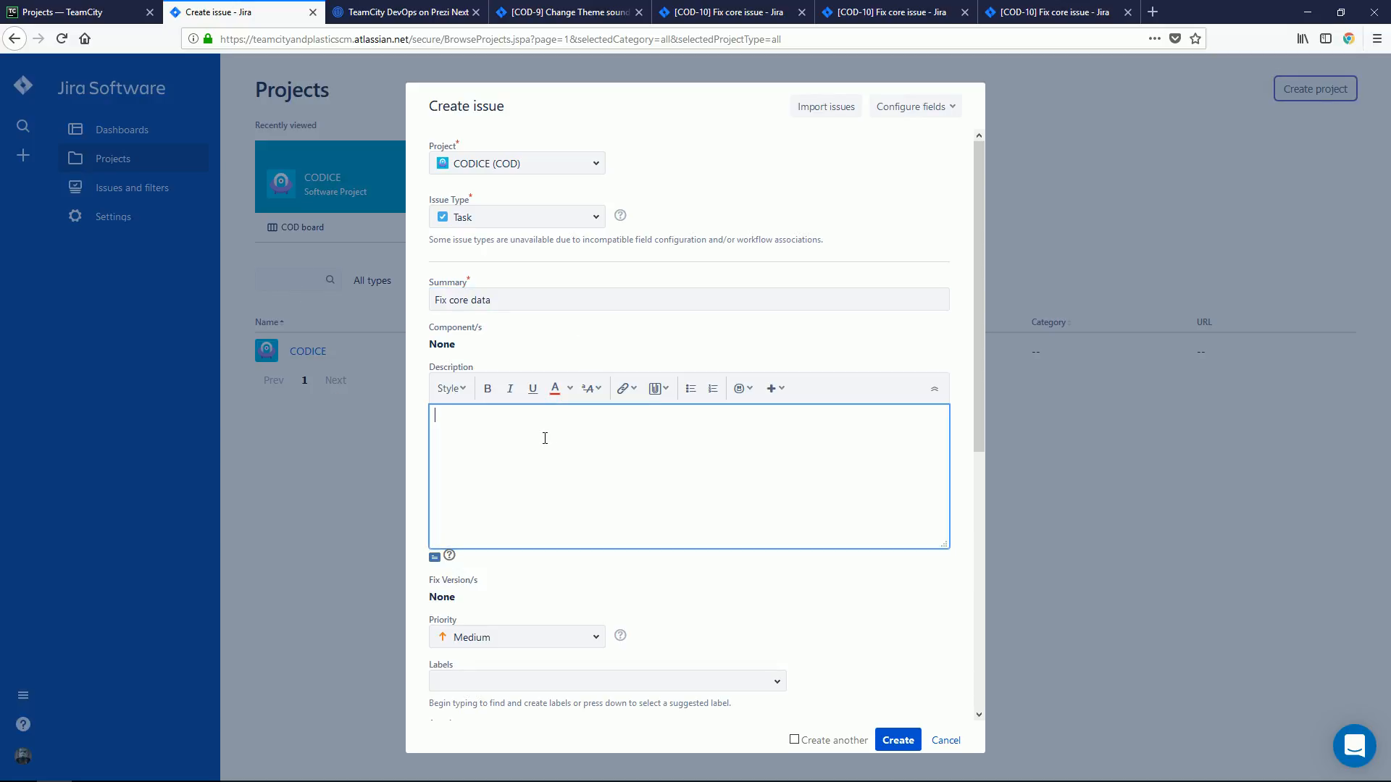
pyautogui.hotkey('ctrl', 'v')
# Assign the "Fix core data" task to yourself, create the issue, and return to Plastic SCM.
pyautogui.moveTo(976, 397); pyautogui.dragTo(979, 691)
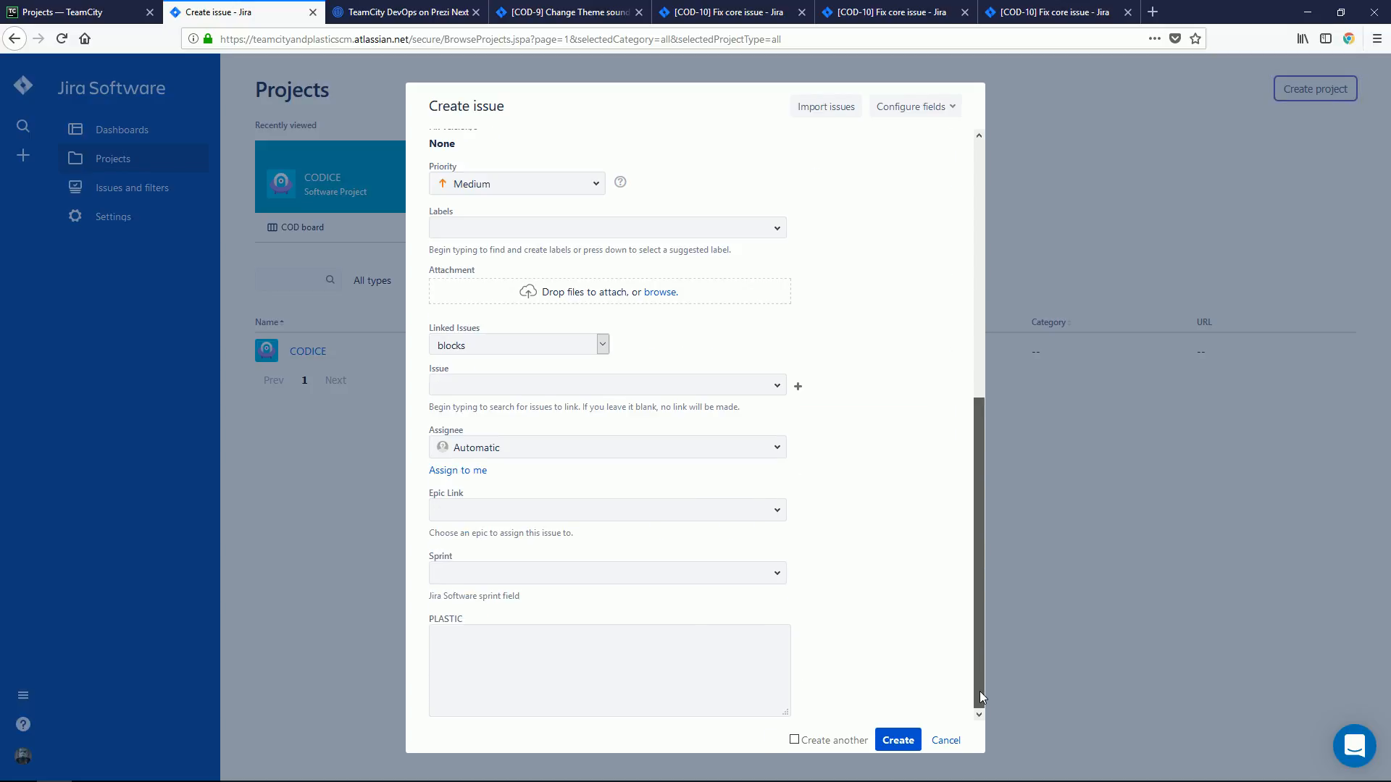
pyautogui.click(471, 475)
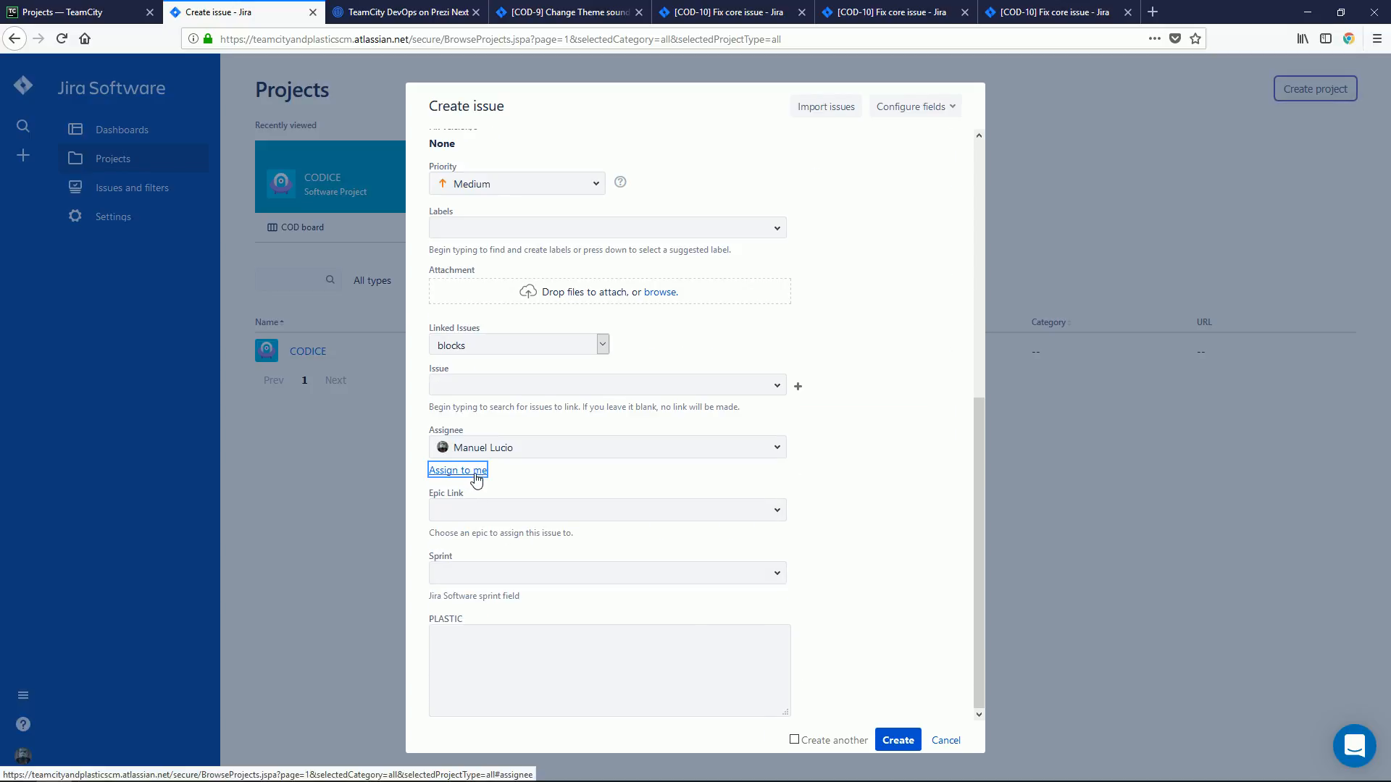
pyautogui.click(898, 740)
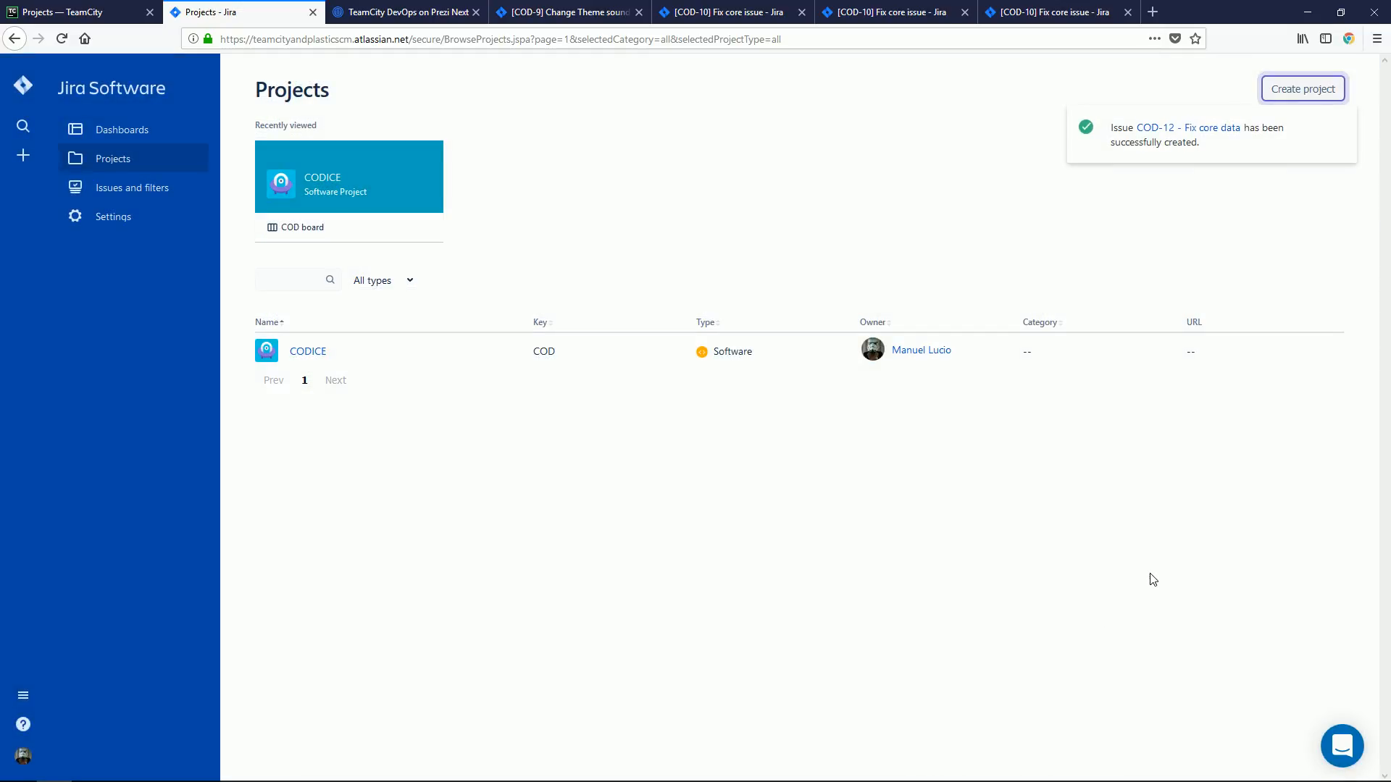
pyautogui.hotkey('alt', 'Tab')
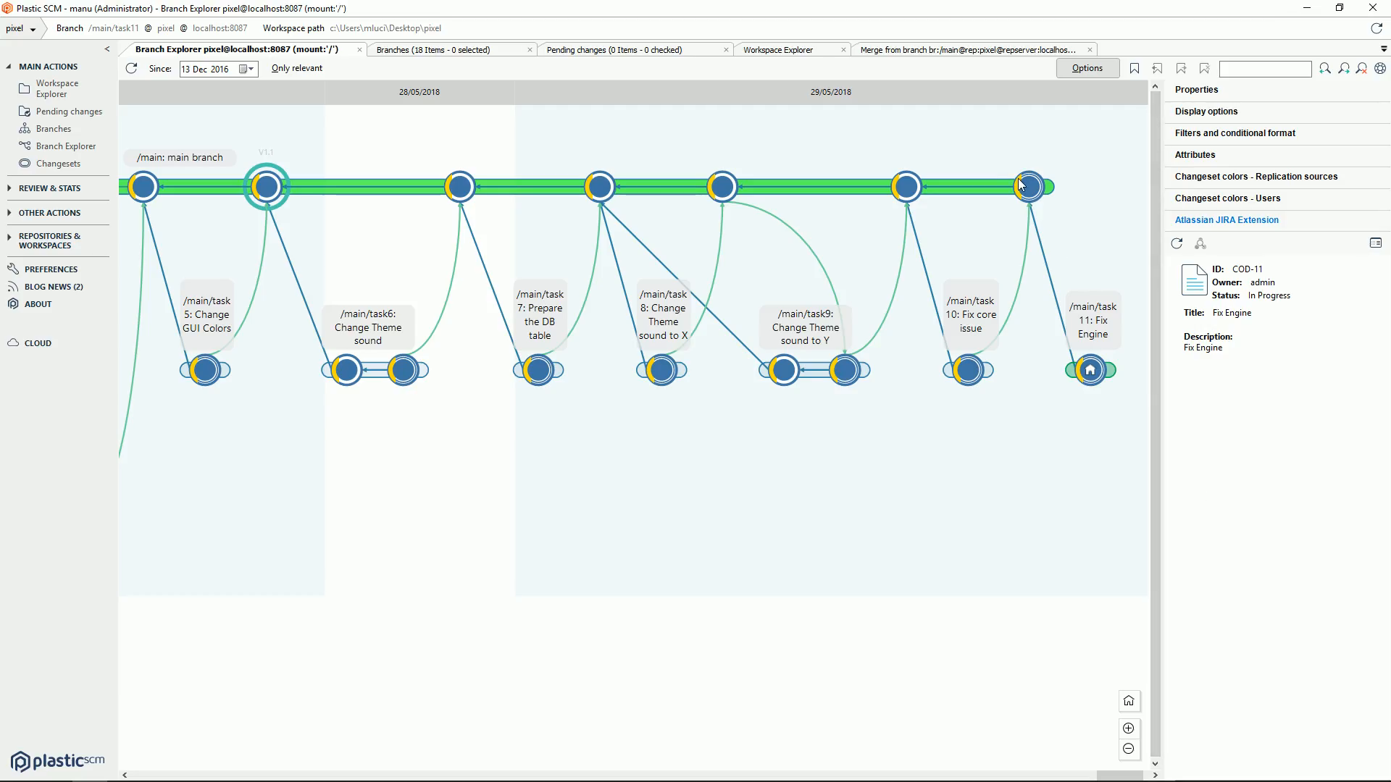
# Create branch task12 from changeset 1916 on /main using the "Fix core data" task, marking it as open in the issue tracker.
pyautogui.moveTo(910, 187)
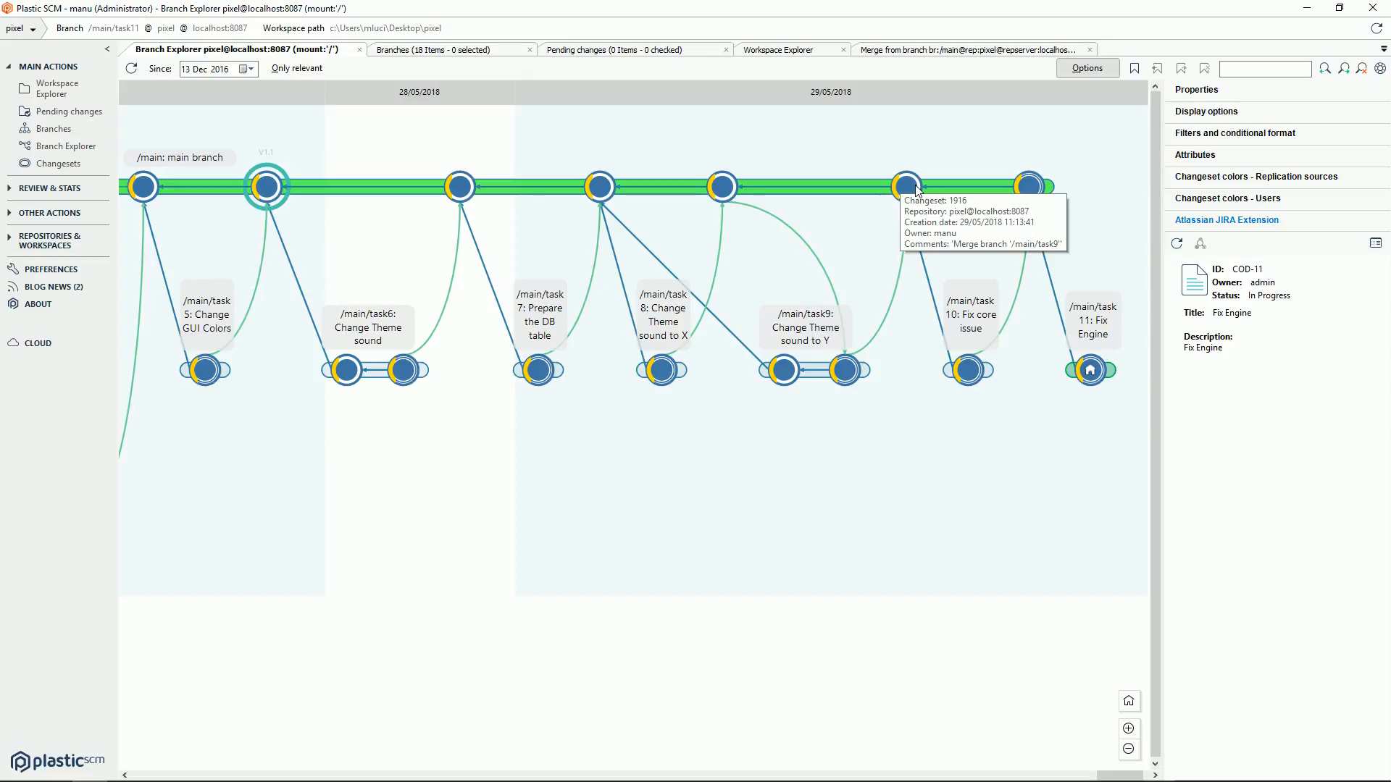
pyautogui.rightClick(915, 188)
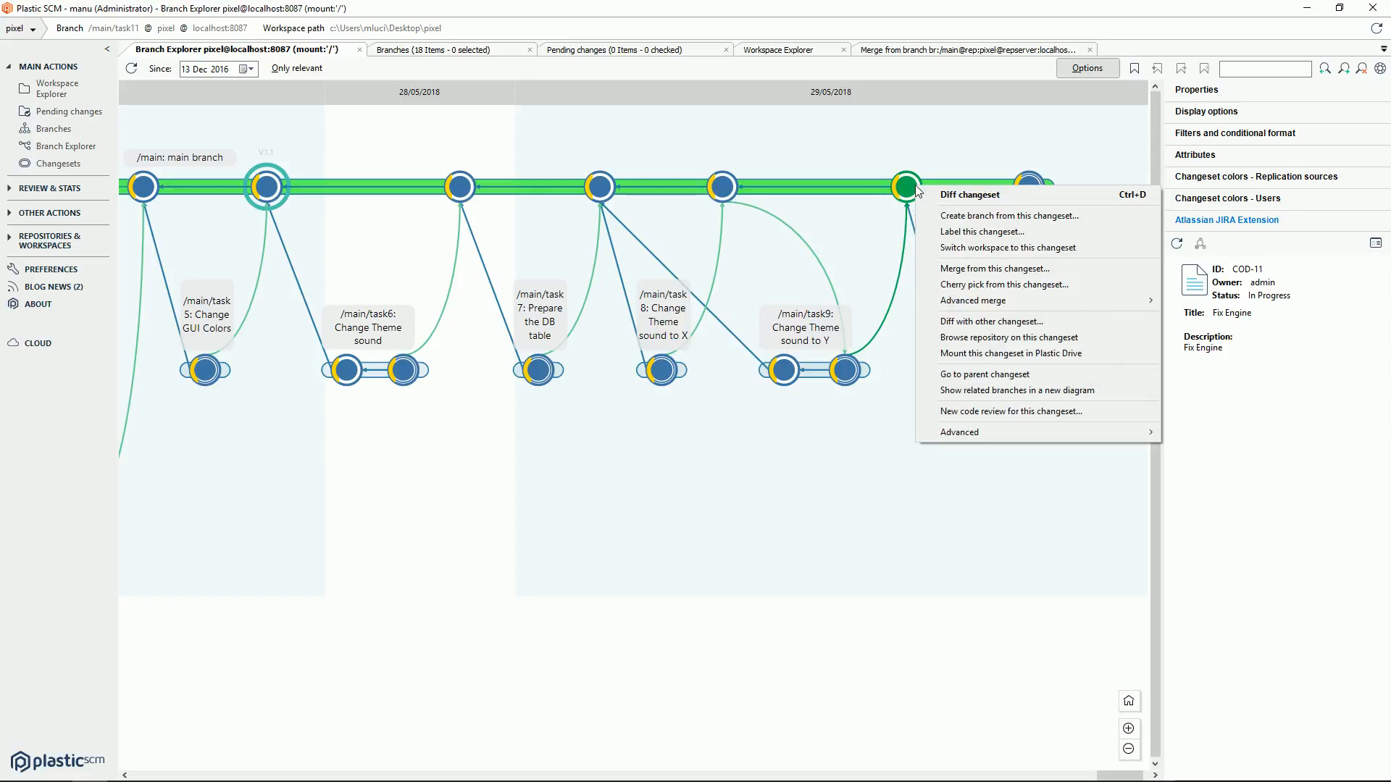
pyautogui.click(940, 216)
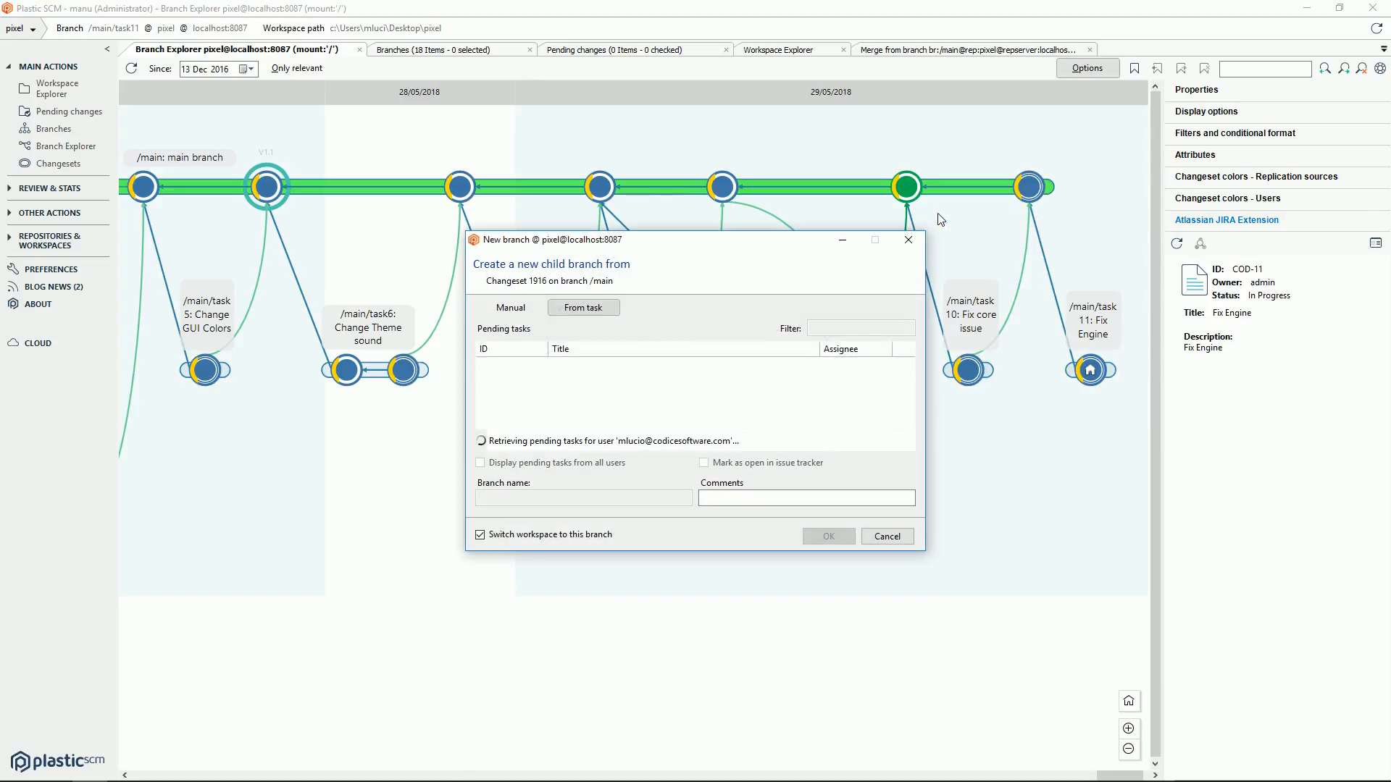
pyautogui.click(612, 368)
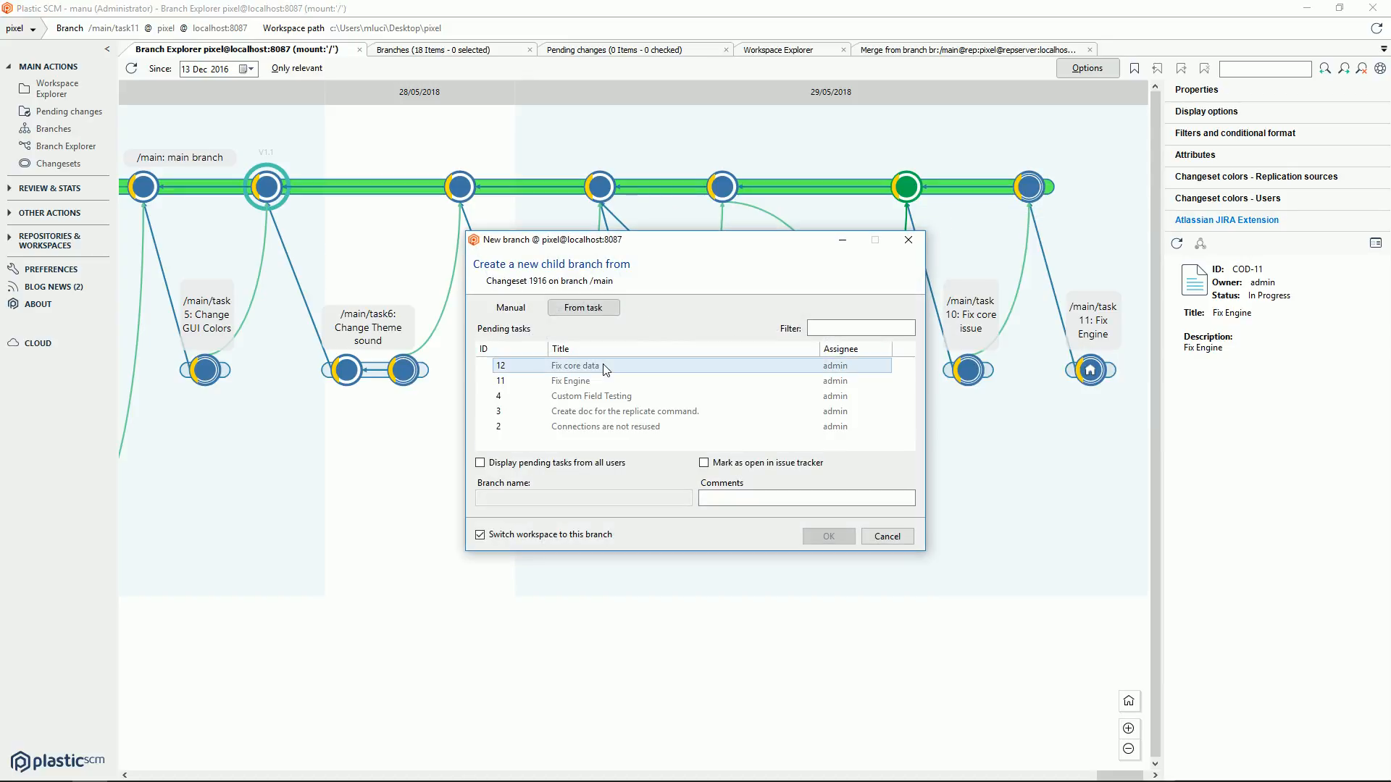
pyautogui.click(704, 464)
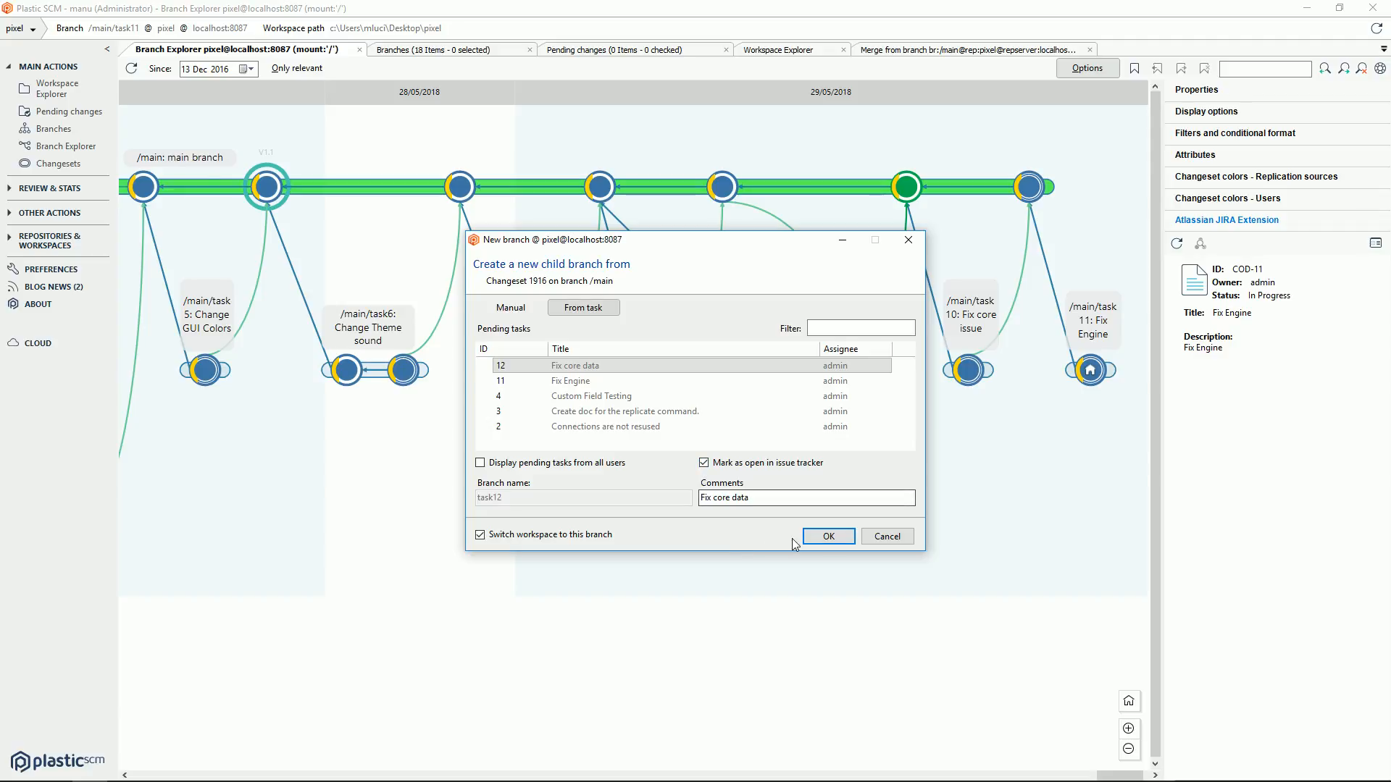
pyautogui.click(830, 537)
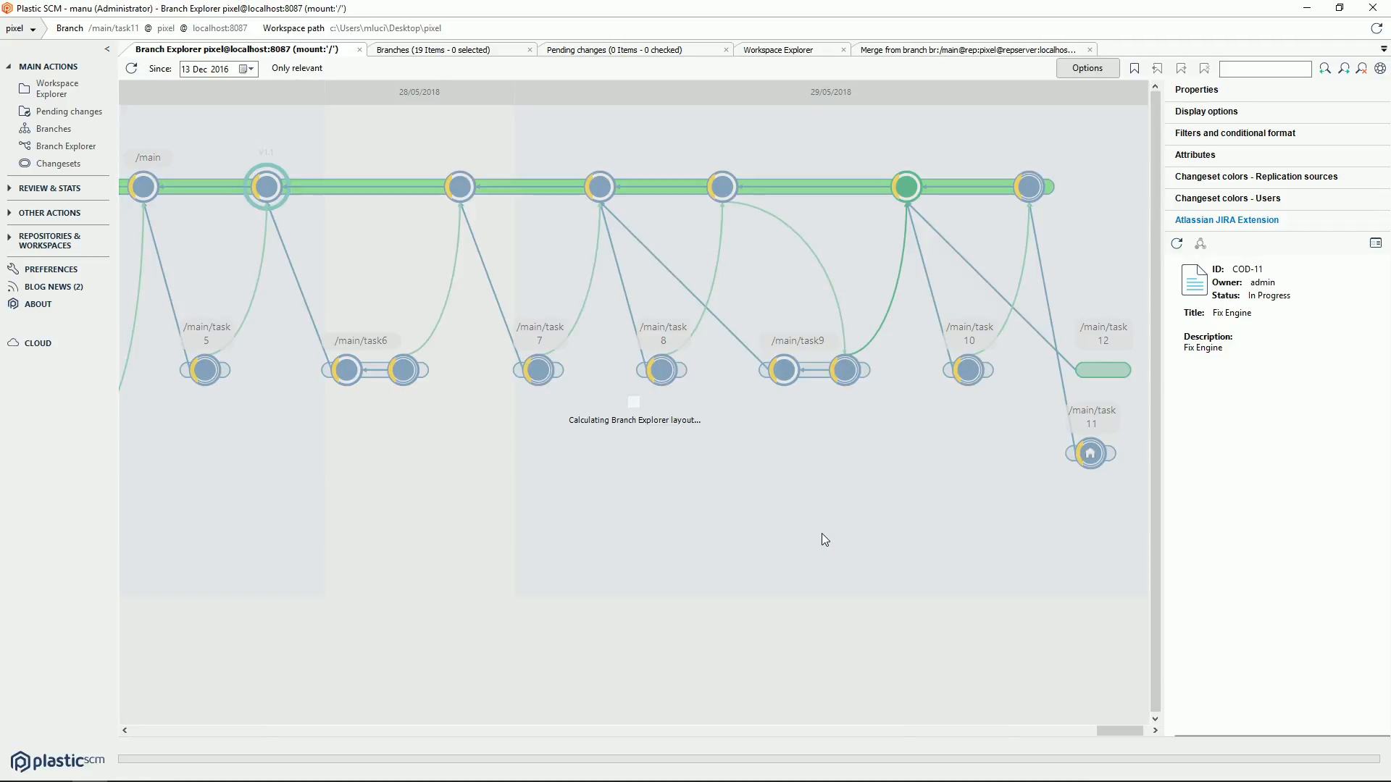
# Check out src\piskel-boot.js in the Workspace Explorer and open it with Sublime.
pyautogui.click(81, 87)
pyautogui.click(218, 260)
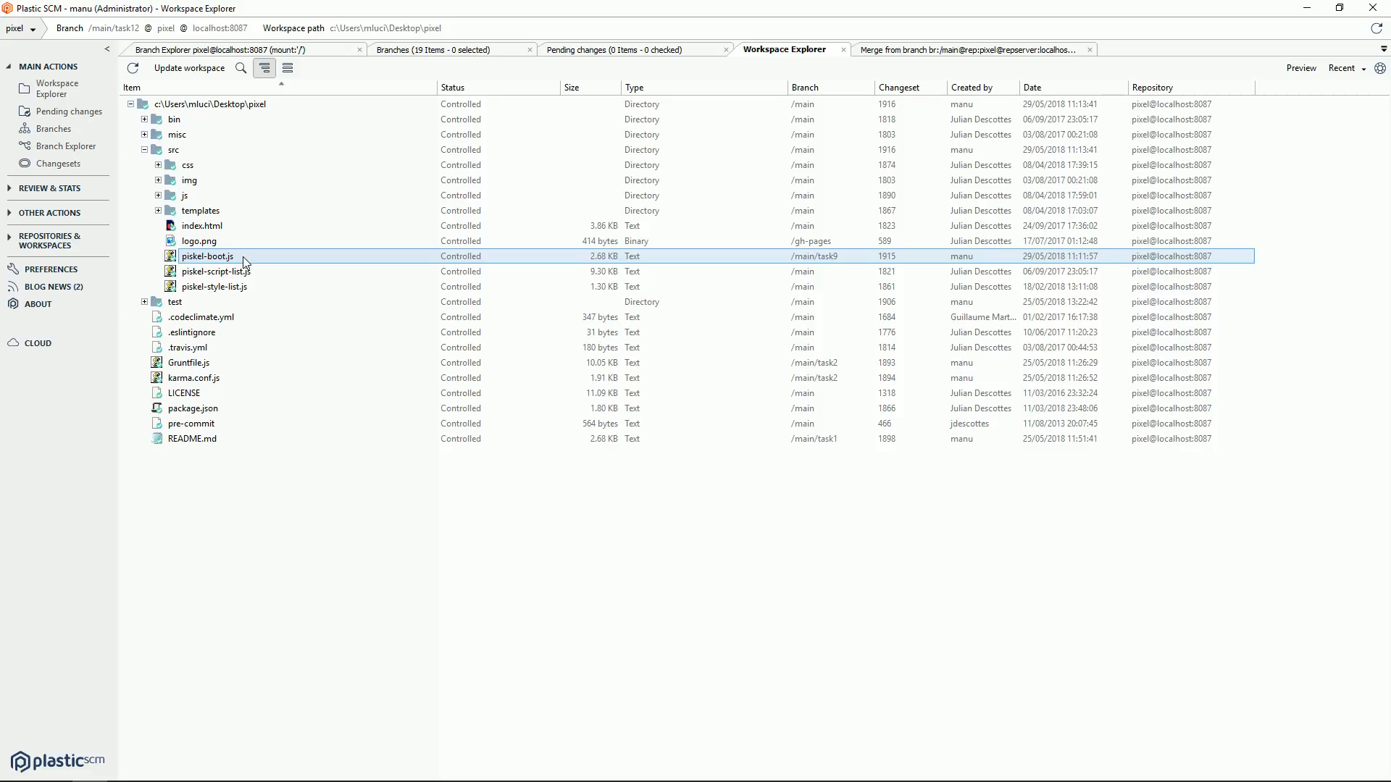
pyautogui.hotkey('ctrl', 'k')
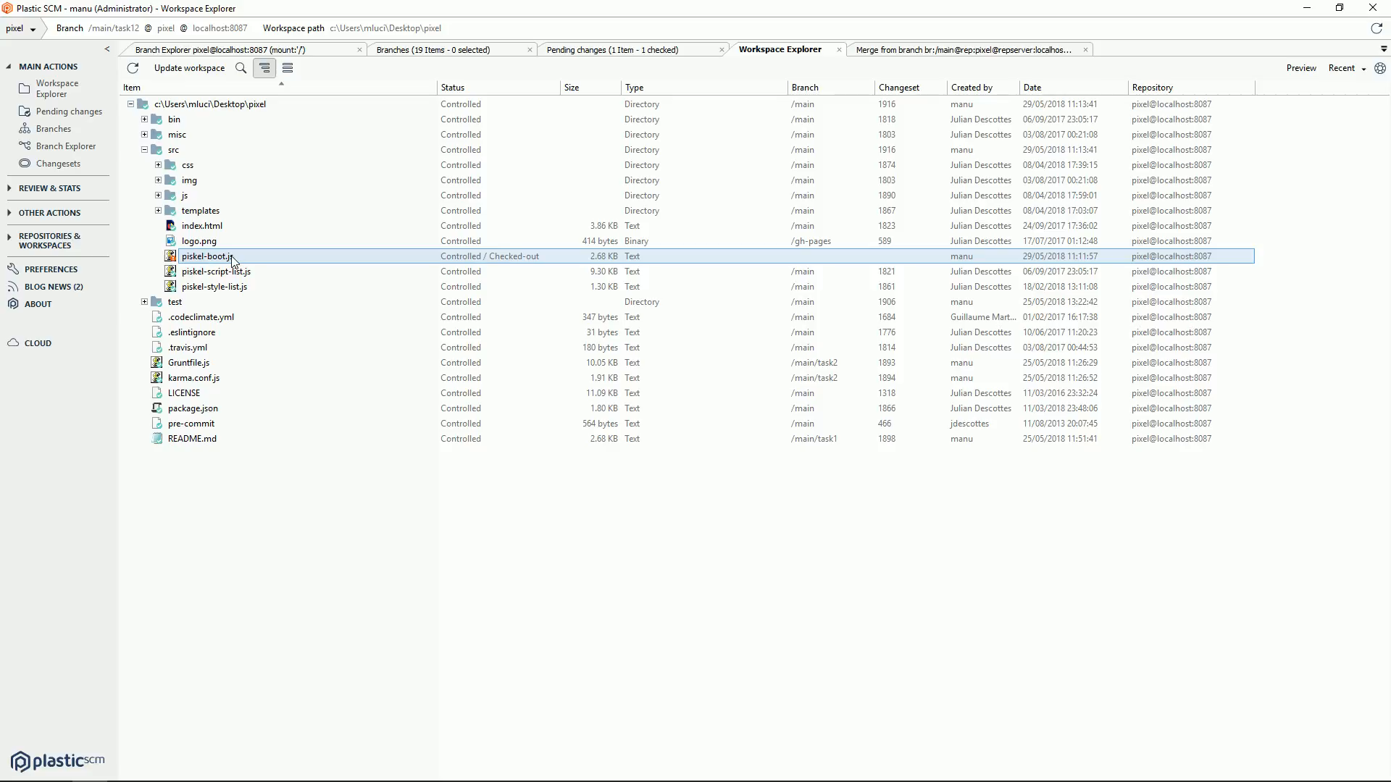
pyautogui.rightClick(233, 260)
pyautogui.moveTo(383, 304)
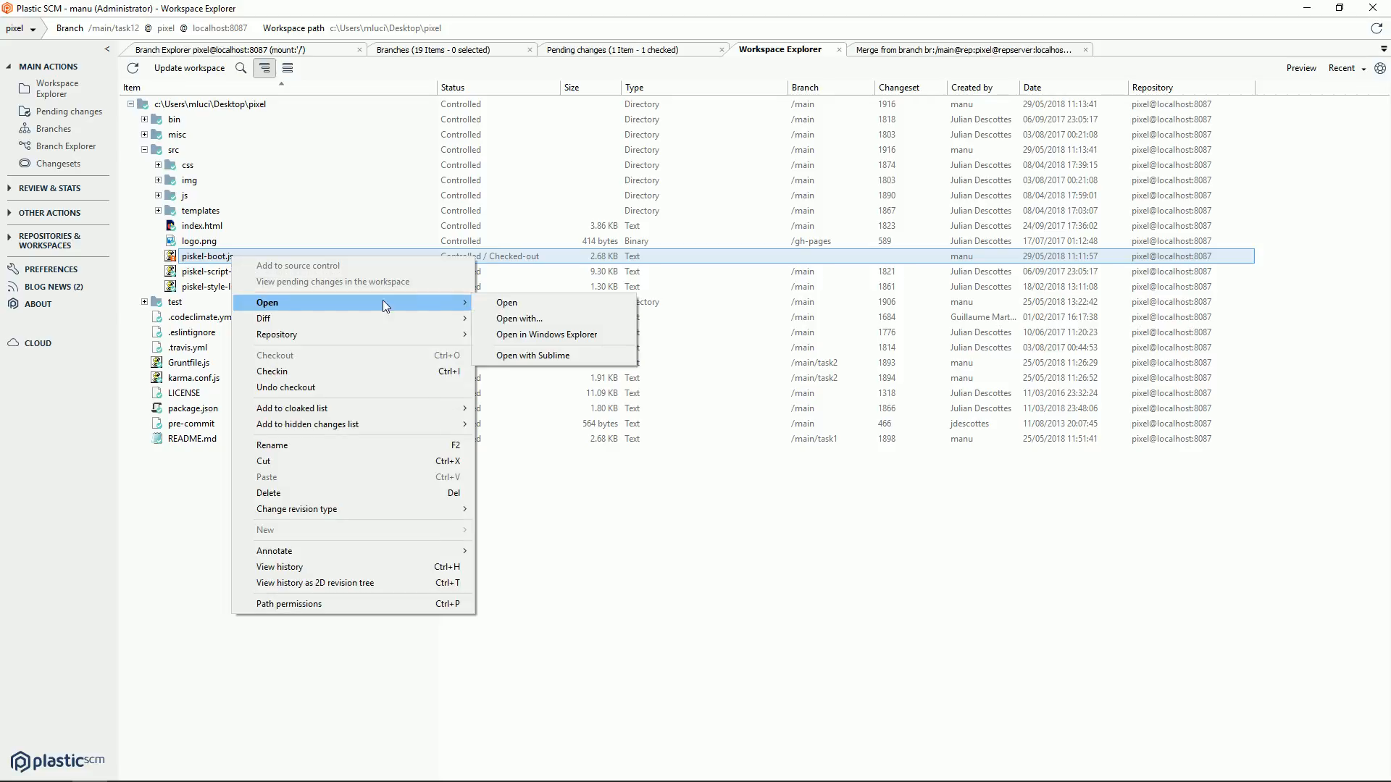
pyautogui.click(489, 354)
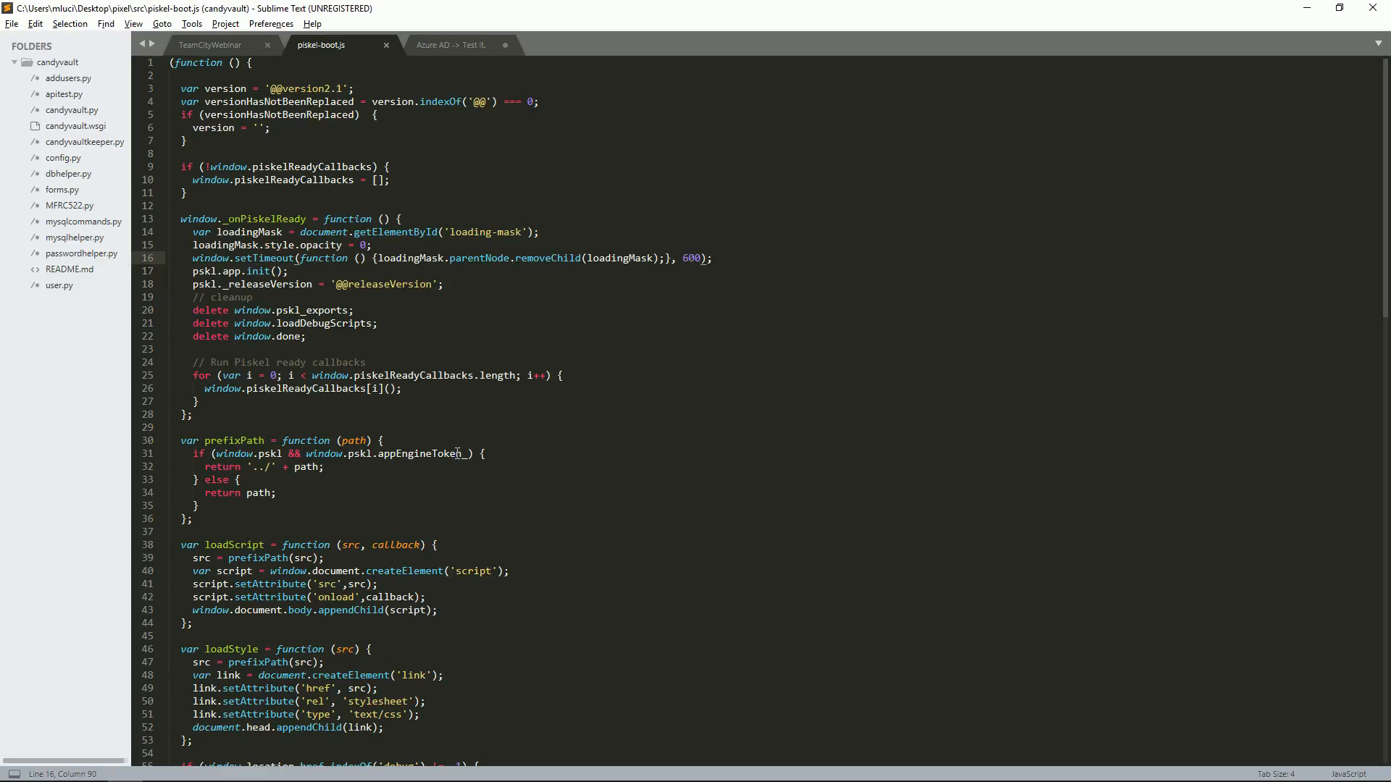
# Set the setTimeout delay on line 16 to 656, save piskel-boot.js, and return to Plastic SCM.
pyautogui.press('BackSpace')
pyautogui.press('BackSpace')
pyautogui.press('BackSpace')
pyautogui.press('BackSpace')
pyautogui.write('600')
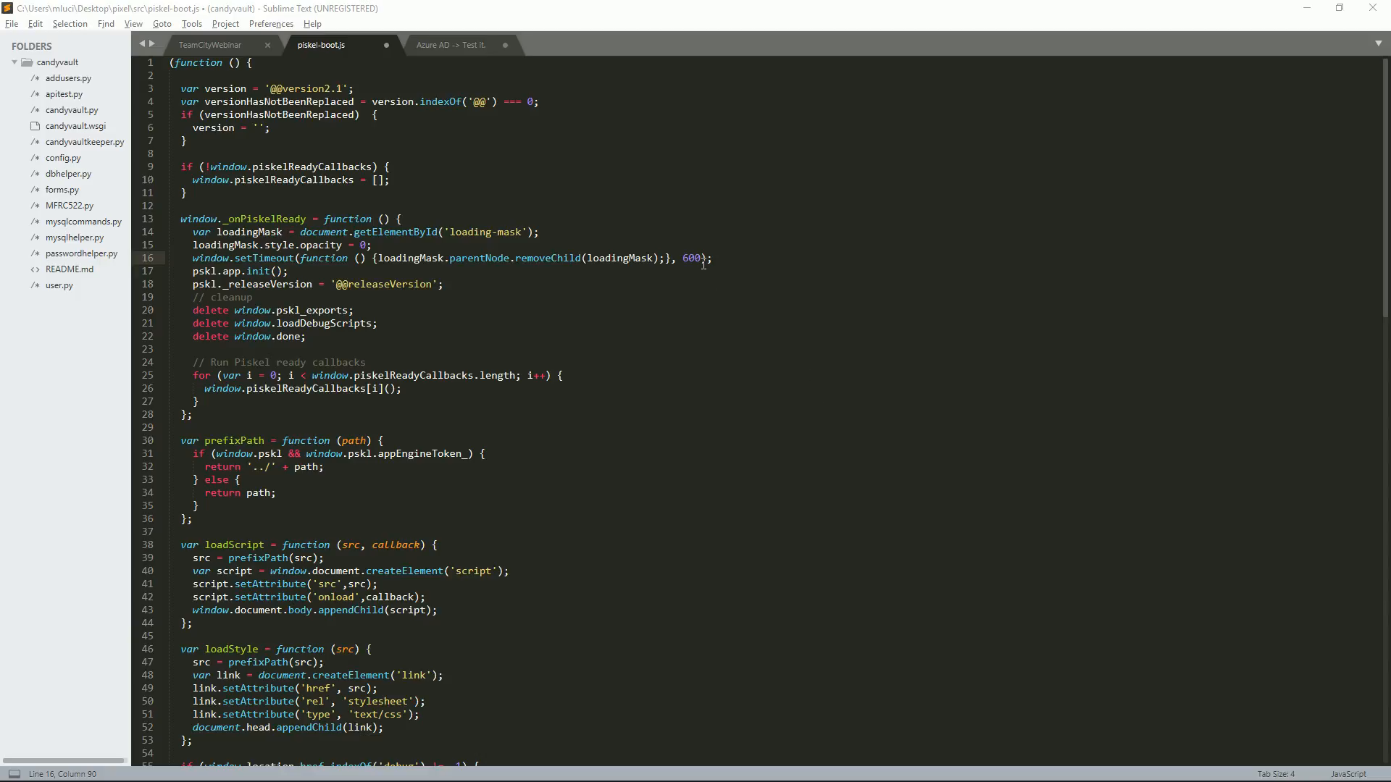
pyautogui.press('BackSpace')
pyautogui.press('BackSpace')
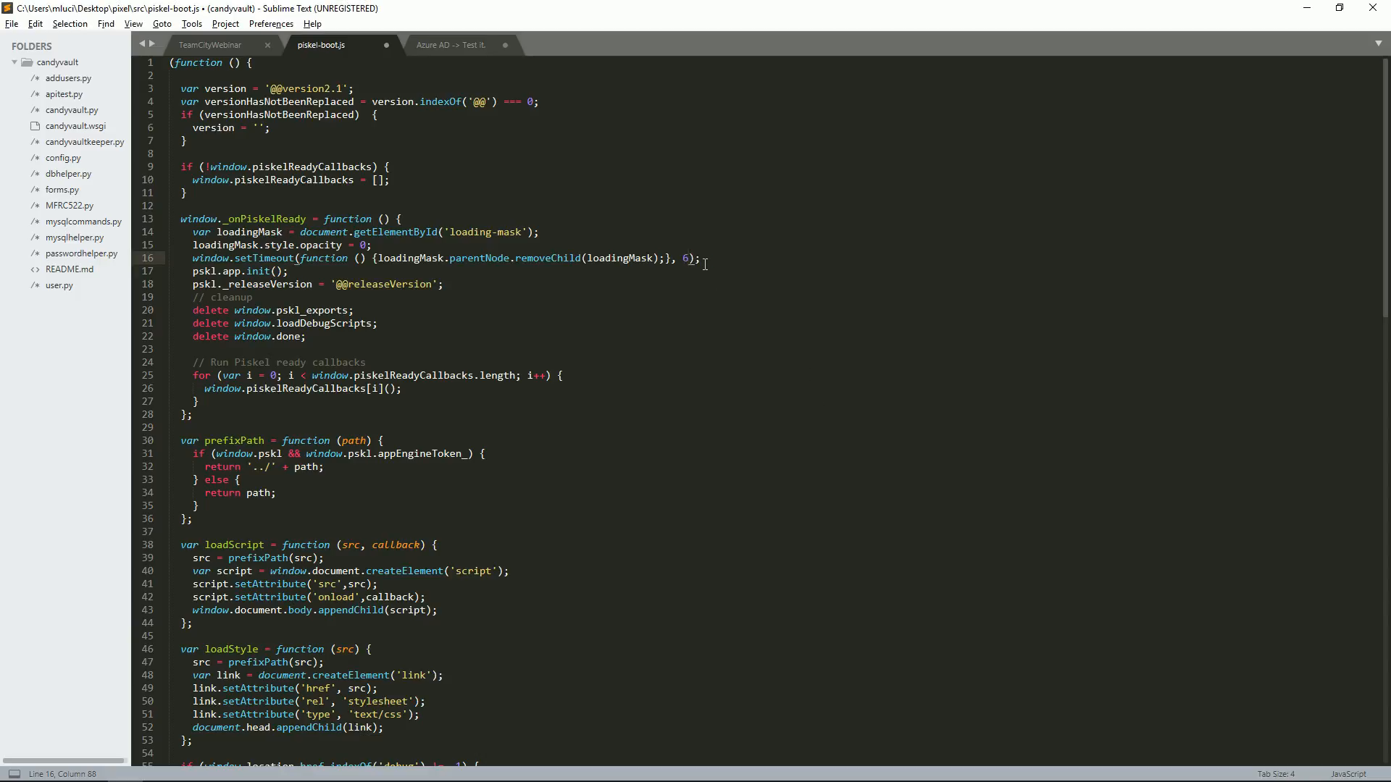
pyautogui.write('56')
pyautogui.hotkey('ctrl', 's')
pyautogui.click(1307, 8)
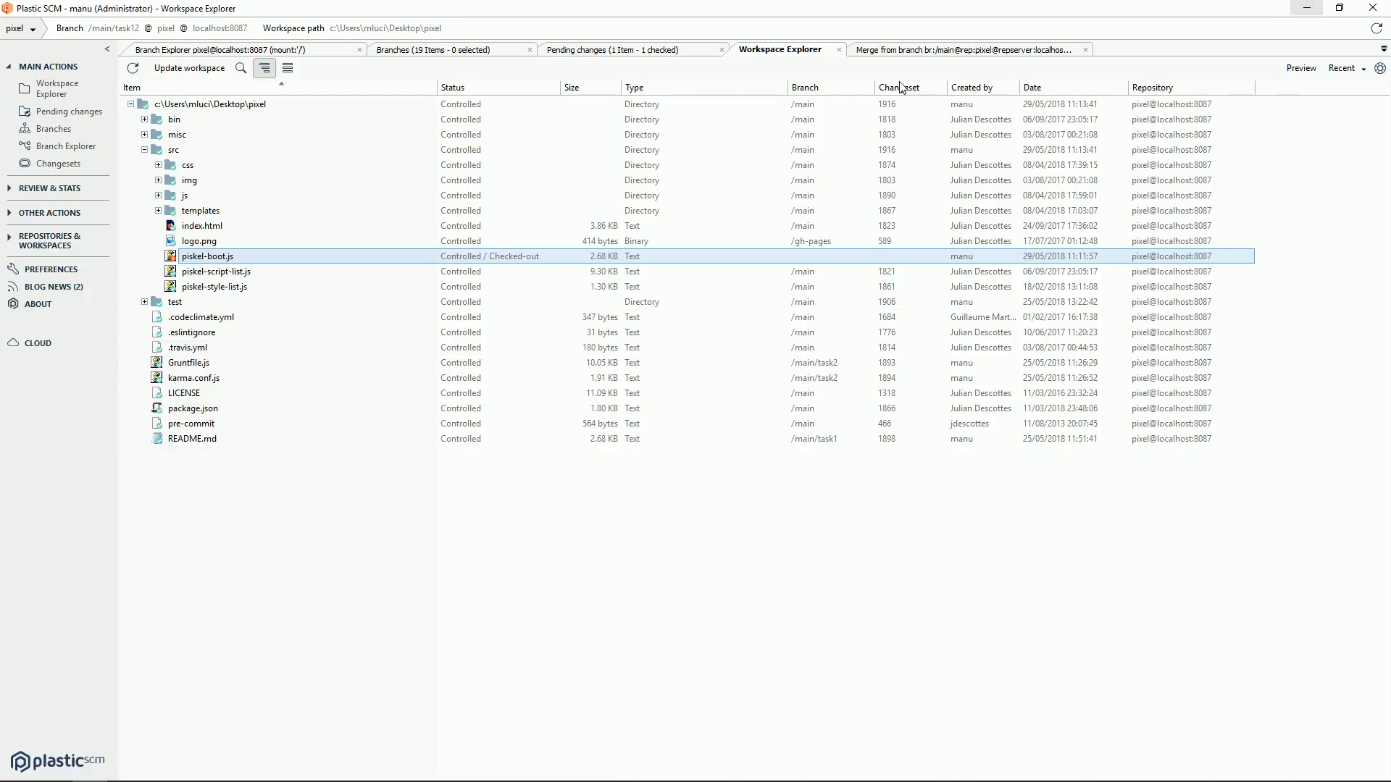
# Check in src\piskel-boot.js with "fix core data" added to the comment and show the Branch Explorer.
pyautogui.click(53, 113)
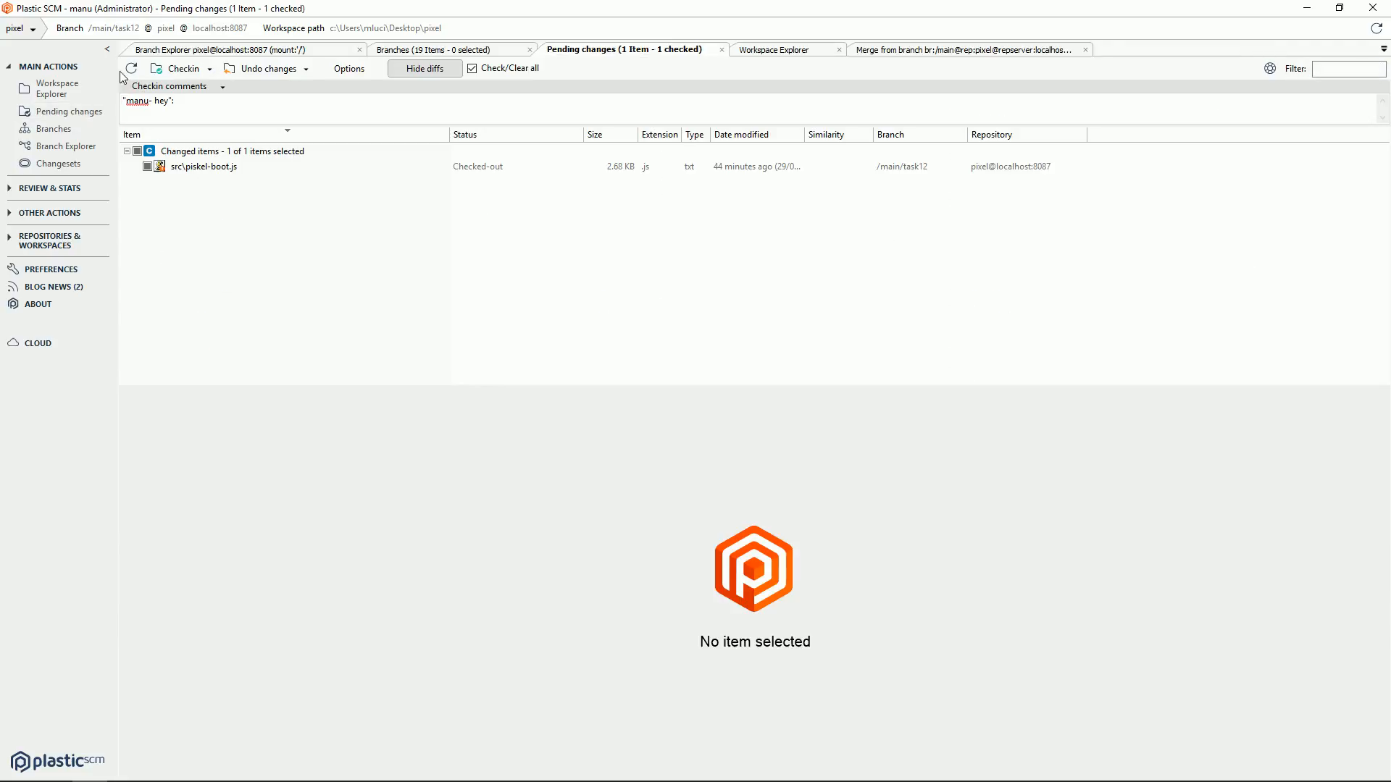
pyautogui.click(236, 112)
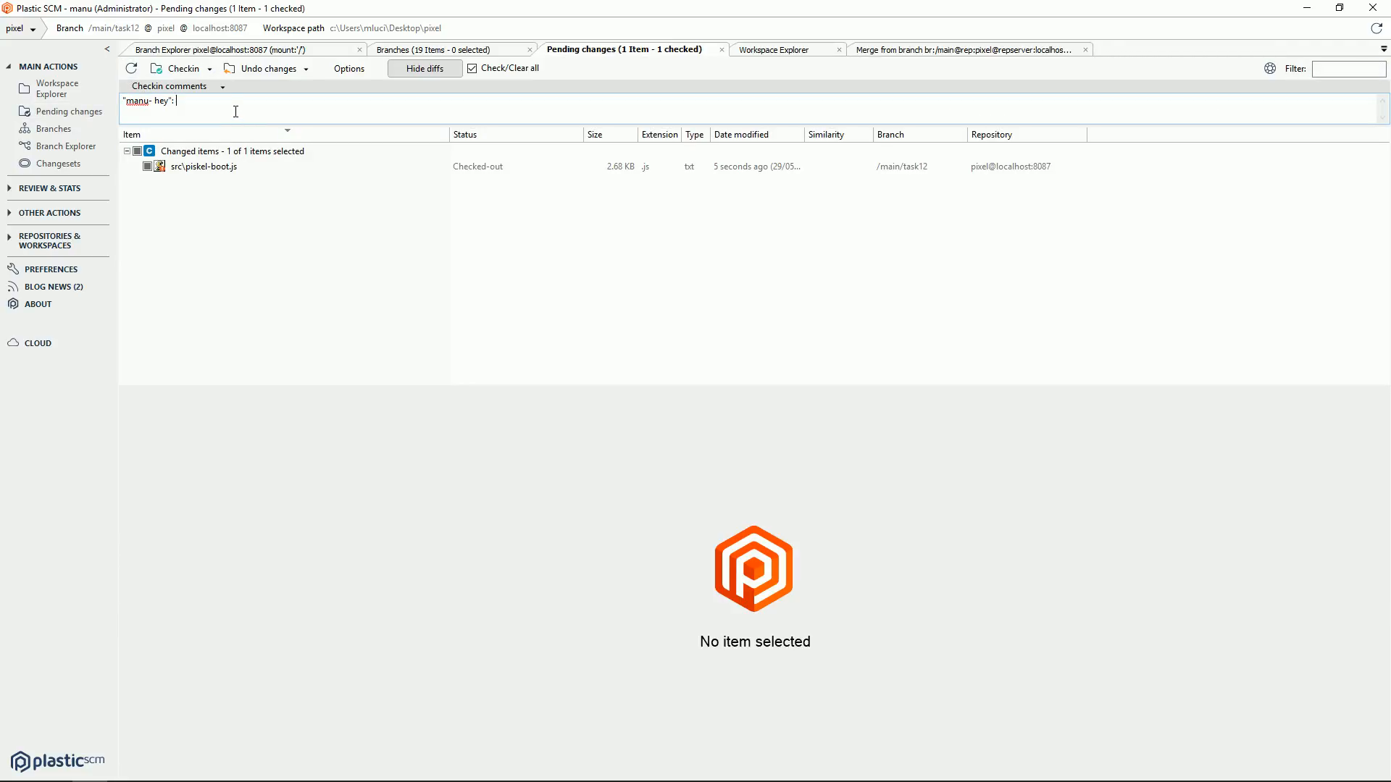
pyautogui.write('fix core data')
pyautogui.click(185, 76)
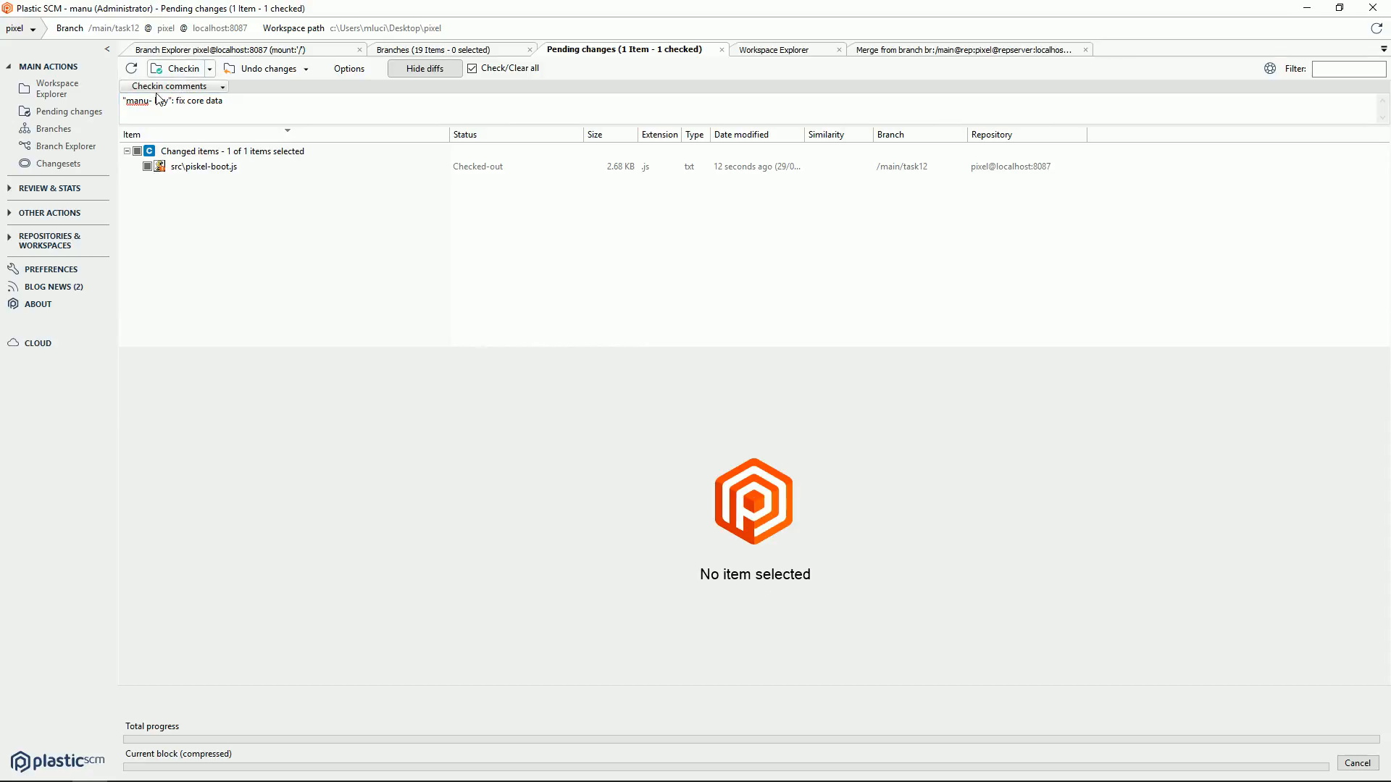
pyautogui.click(66, 147)
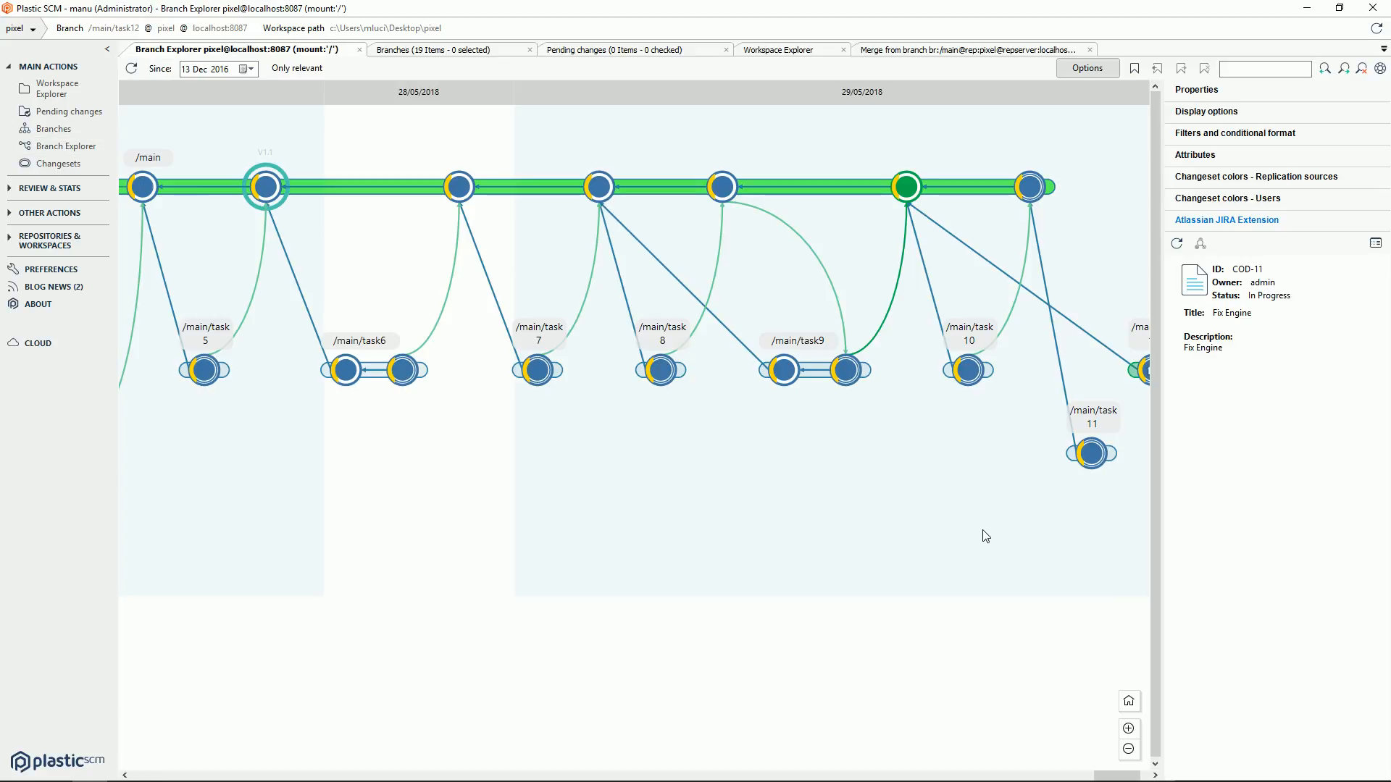
# Mark the /main/task12 branch as RESOLVED with the external tool and show its attributes.
pyautogui.moveTo(1116, 776); pyautogui.dragTo(1127, 776)
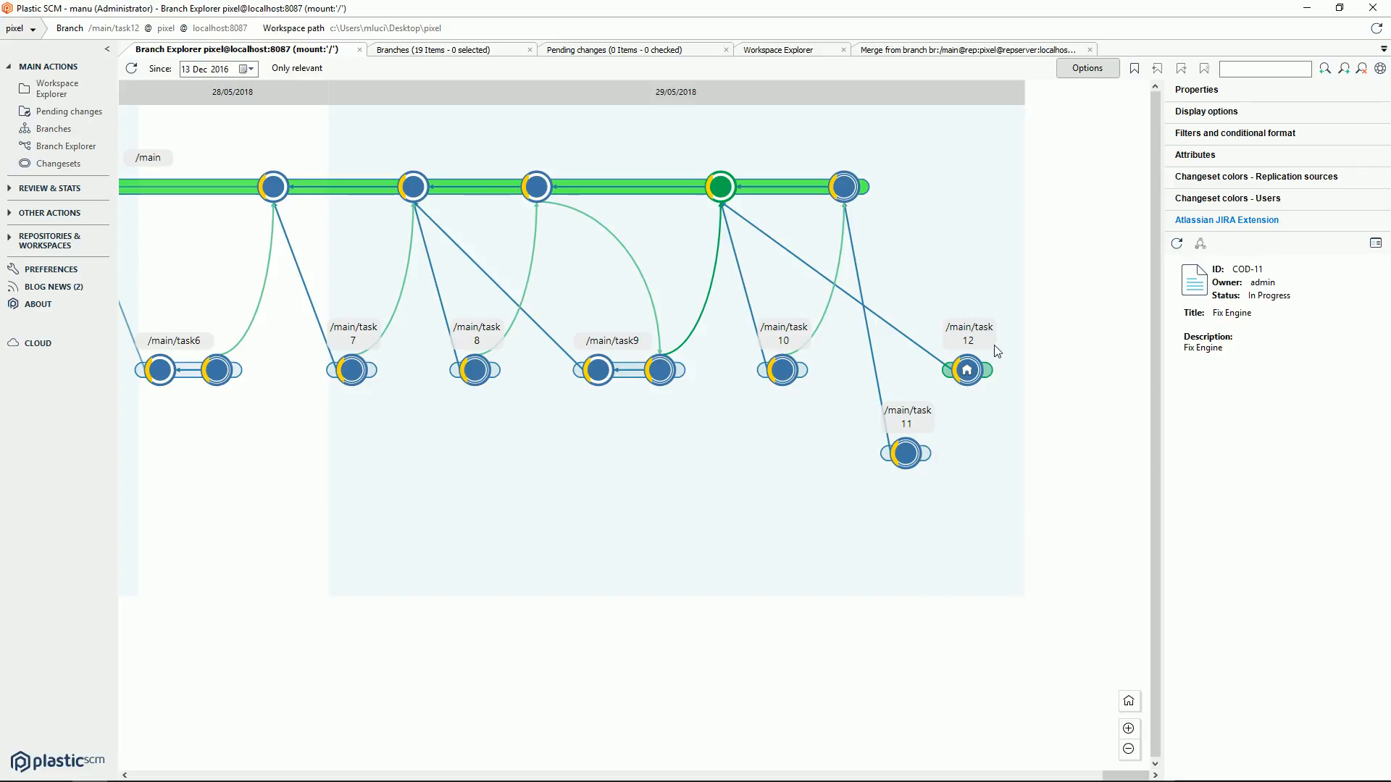
pyautogui.rightClick(989, 375)
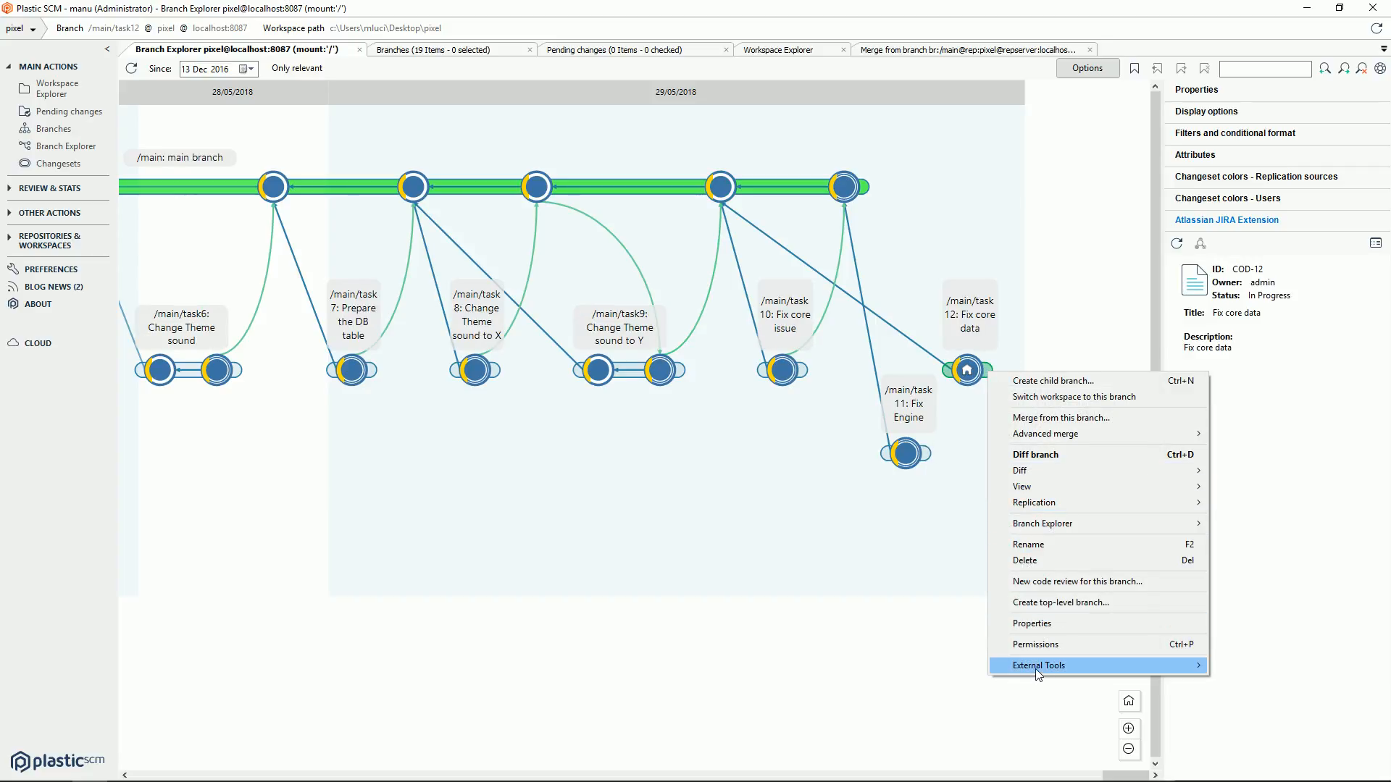
pyautogui.moveTo(1036, 668)
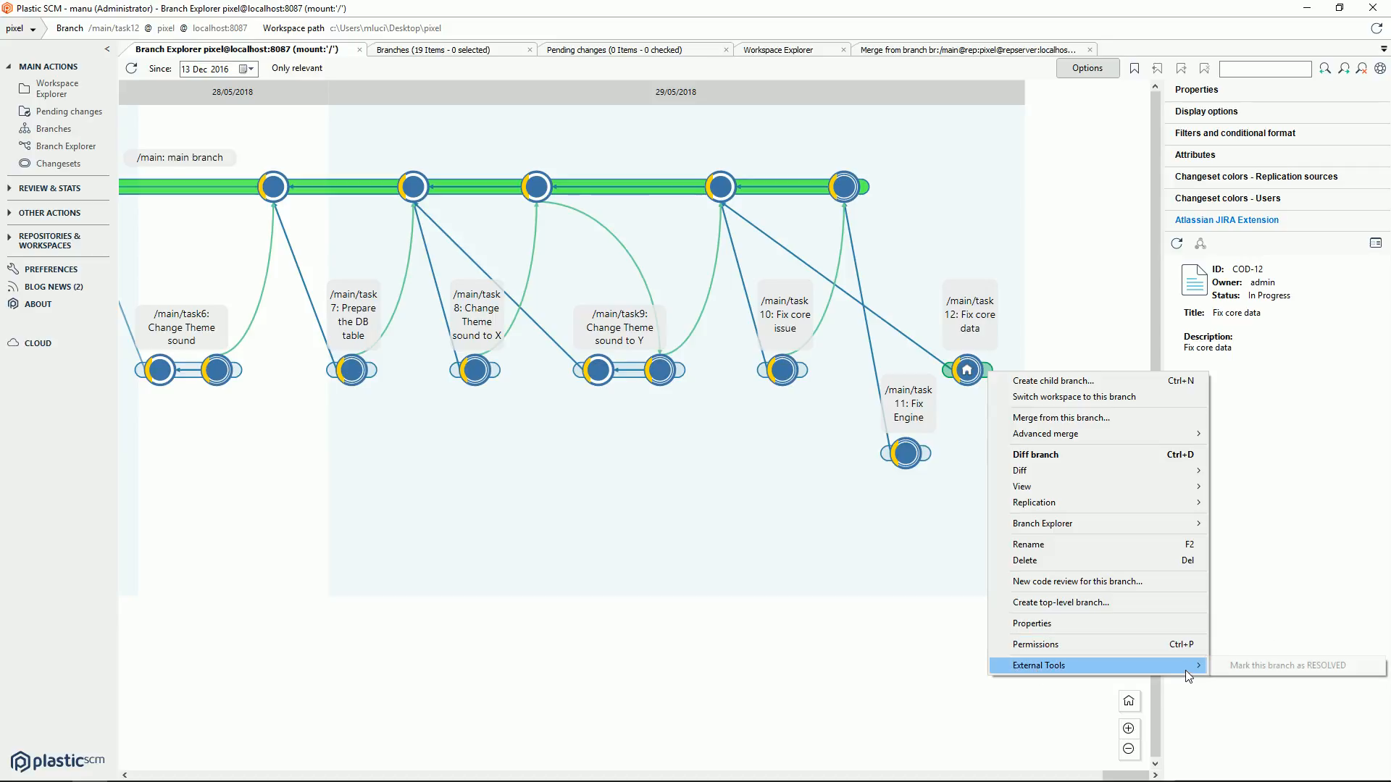
pyautogui.click(1232, 666)
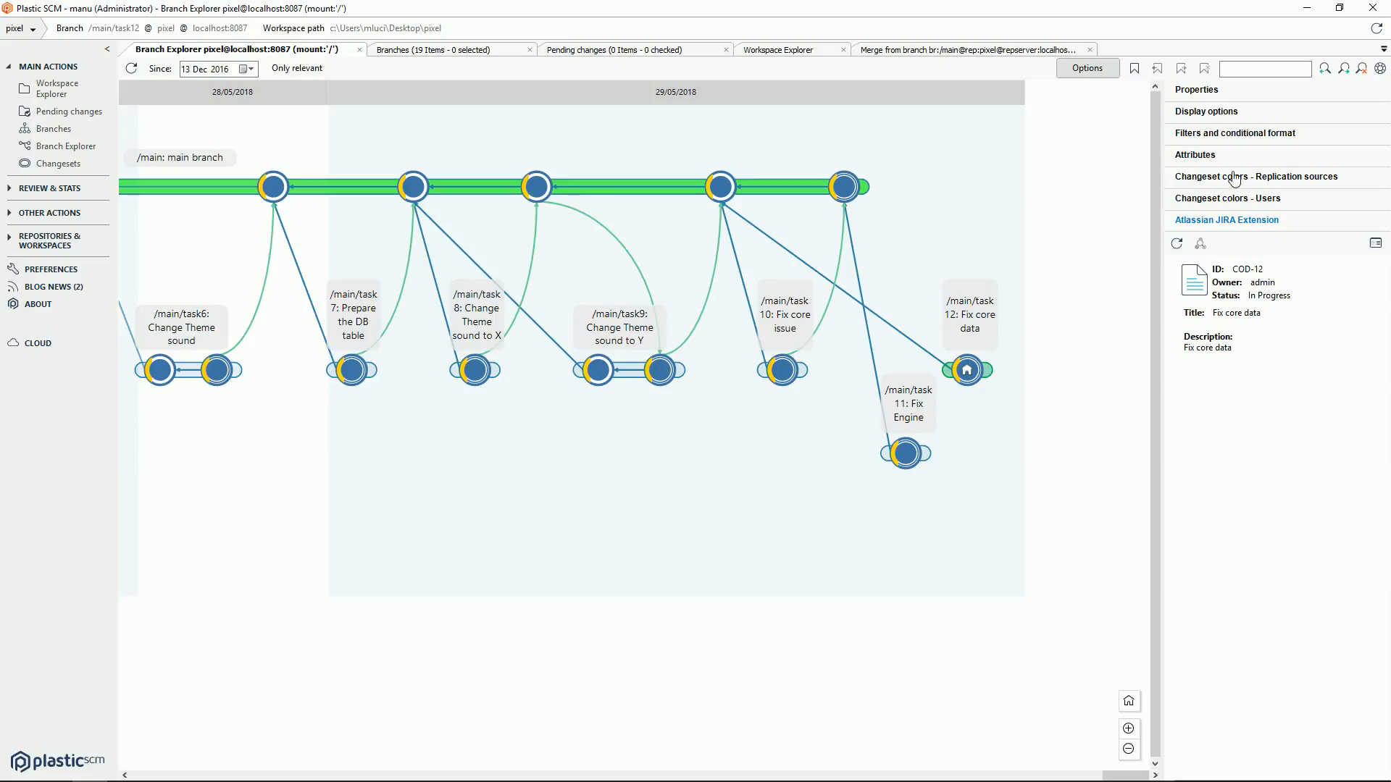
pyautogui.click(1196, 155)
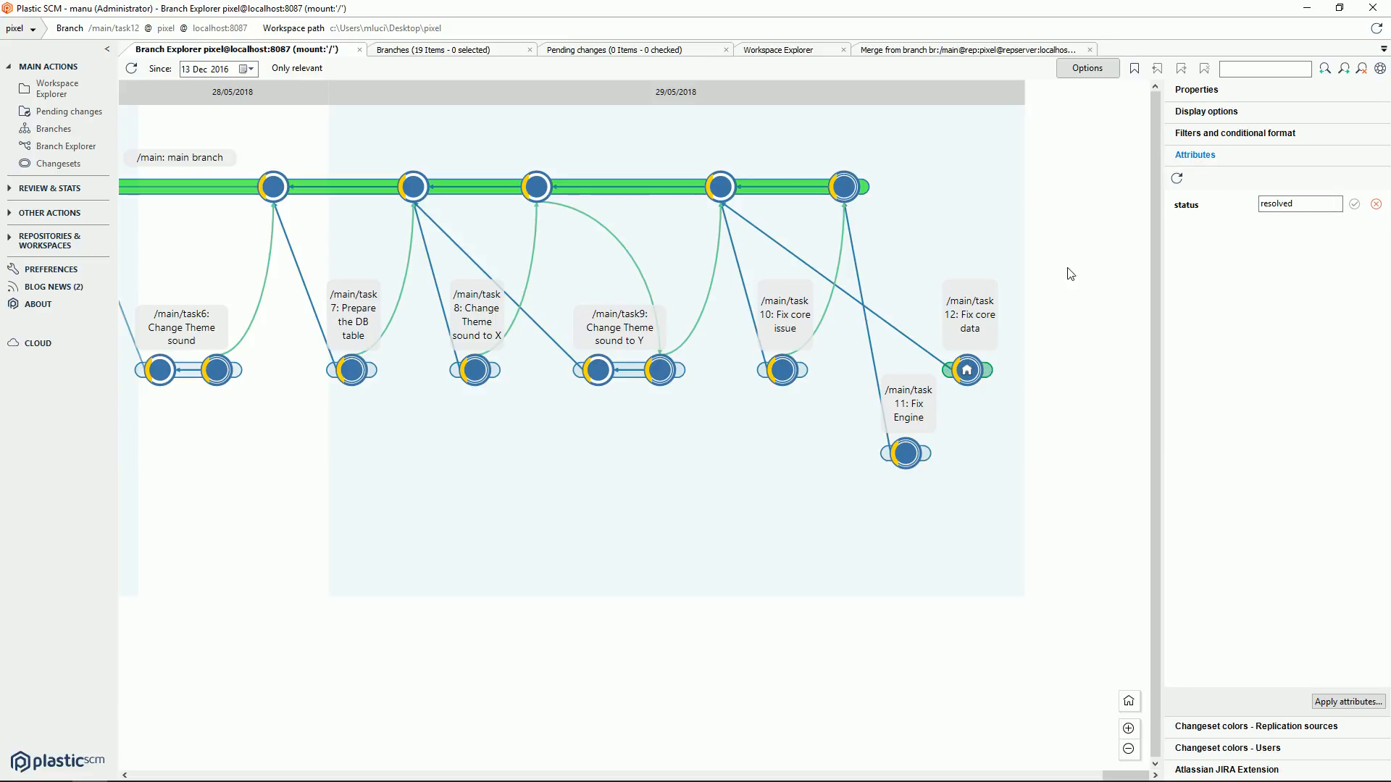
pyautogui.moveTo(991, 371)
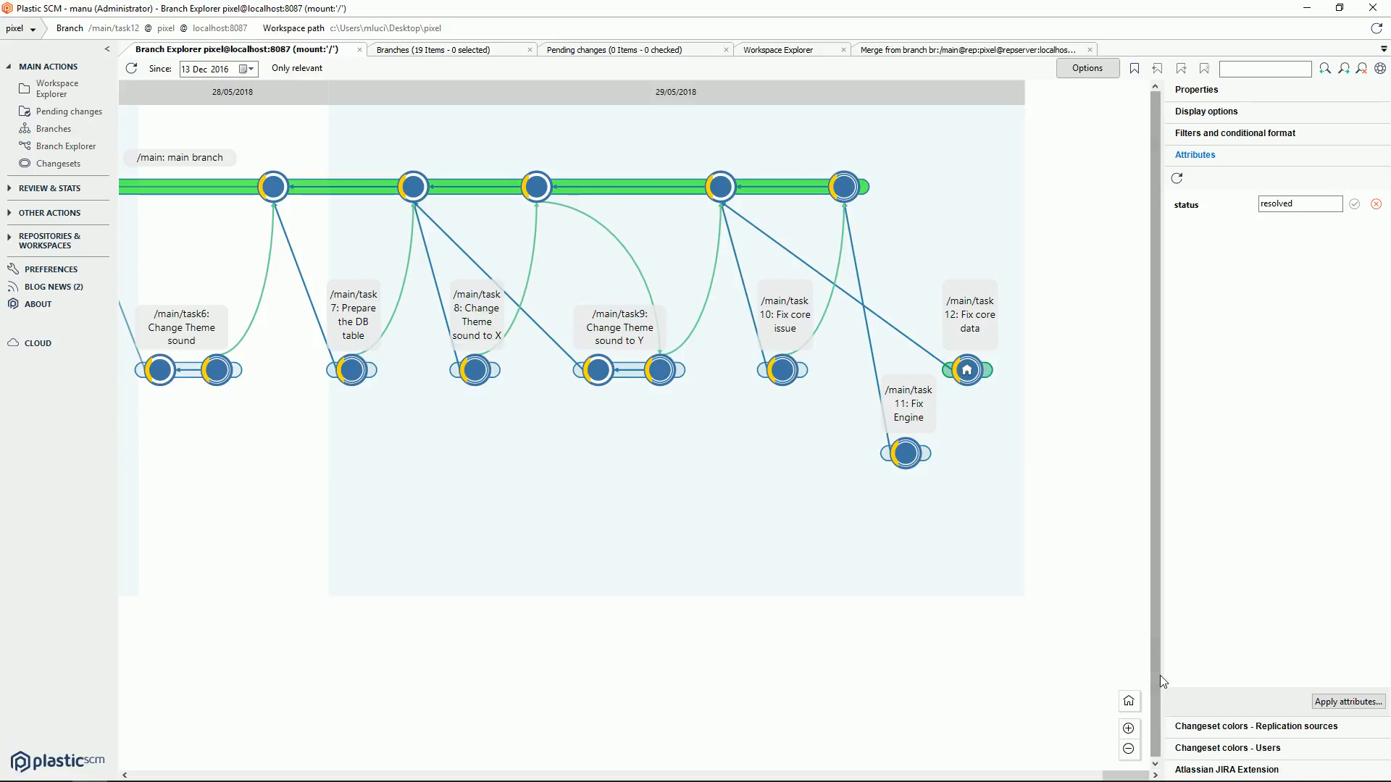
# Open the linked COD-12 issue in Jira from the branch's JIRA extension and set its status to Done.
pyautogui.click(1206, 769)
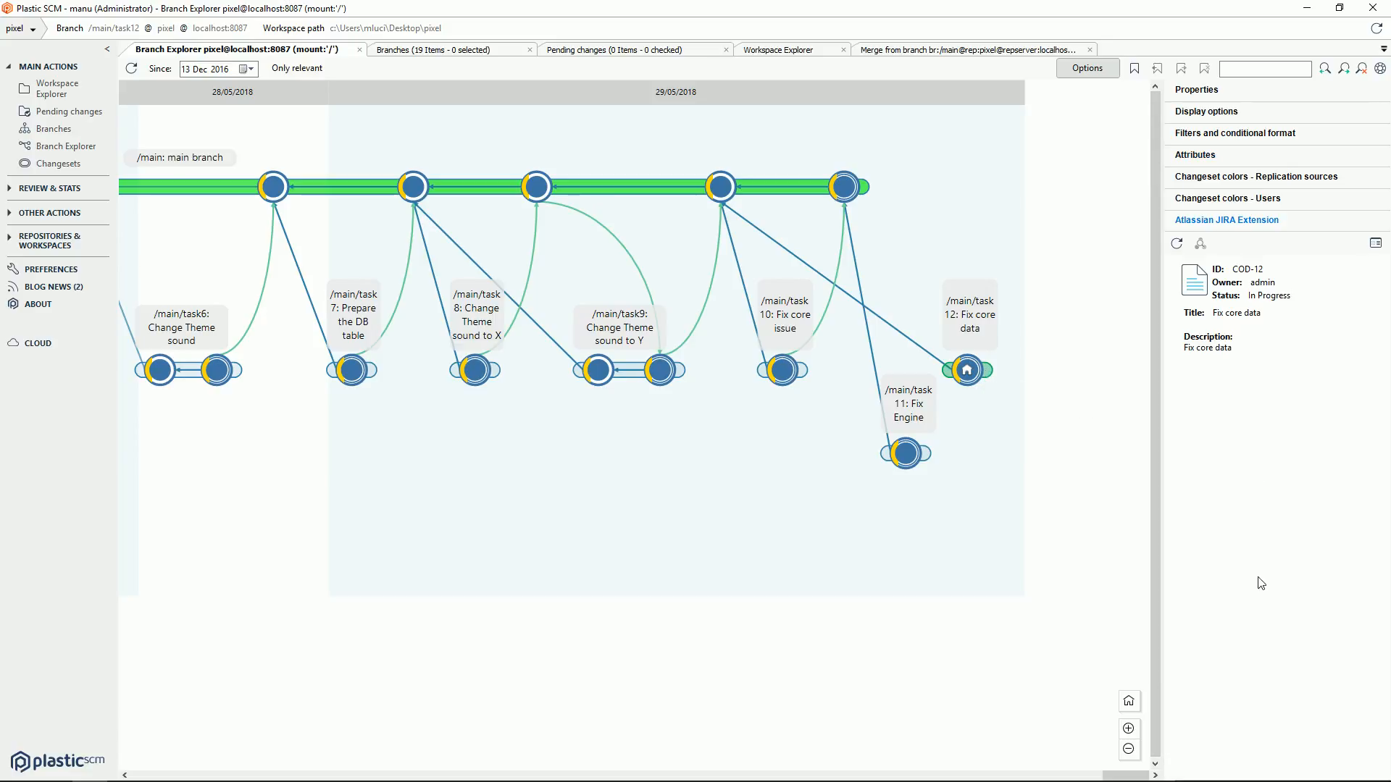
pyautogui.doubleClick(1249, 294)
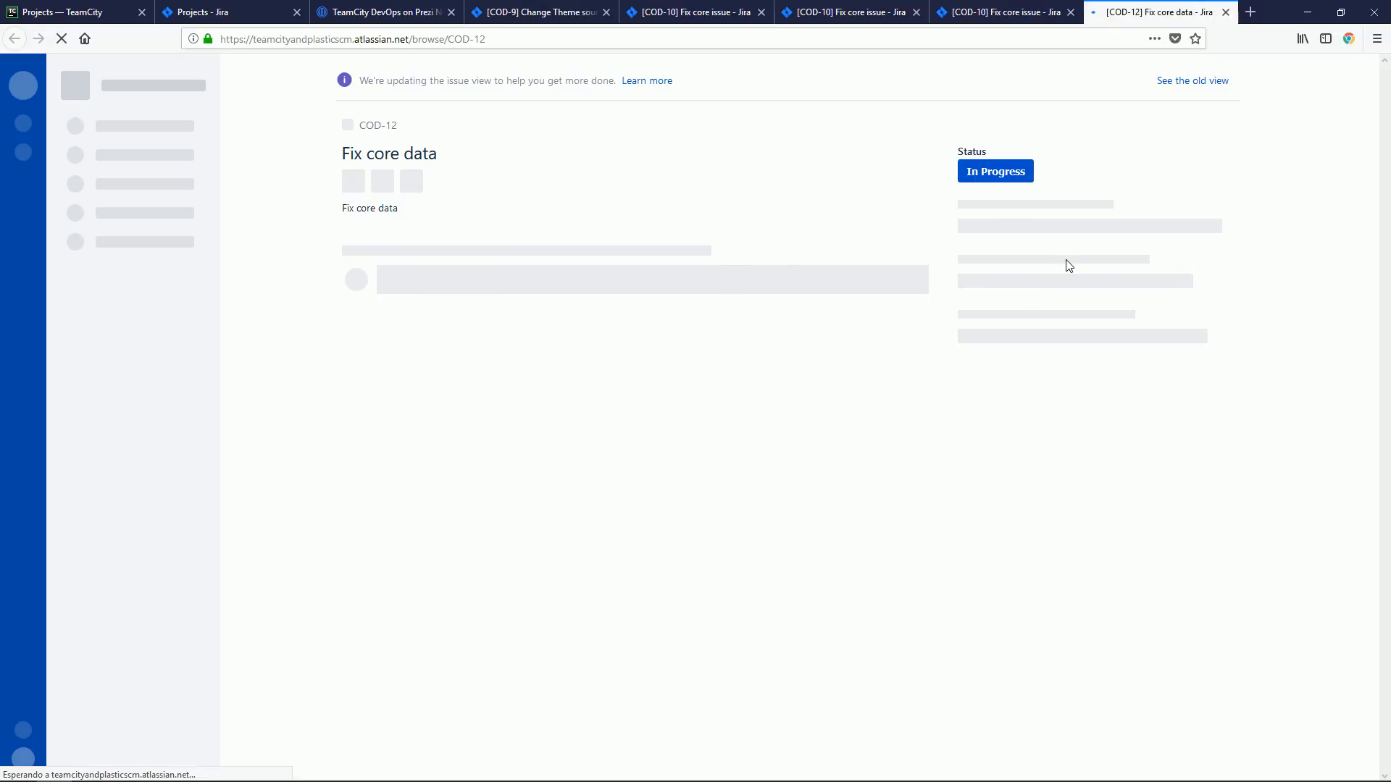
pyautogui.click(1003, 176)
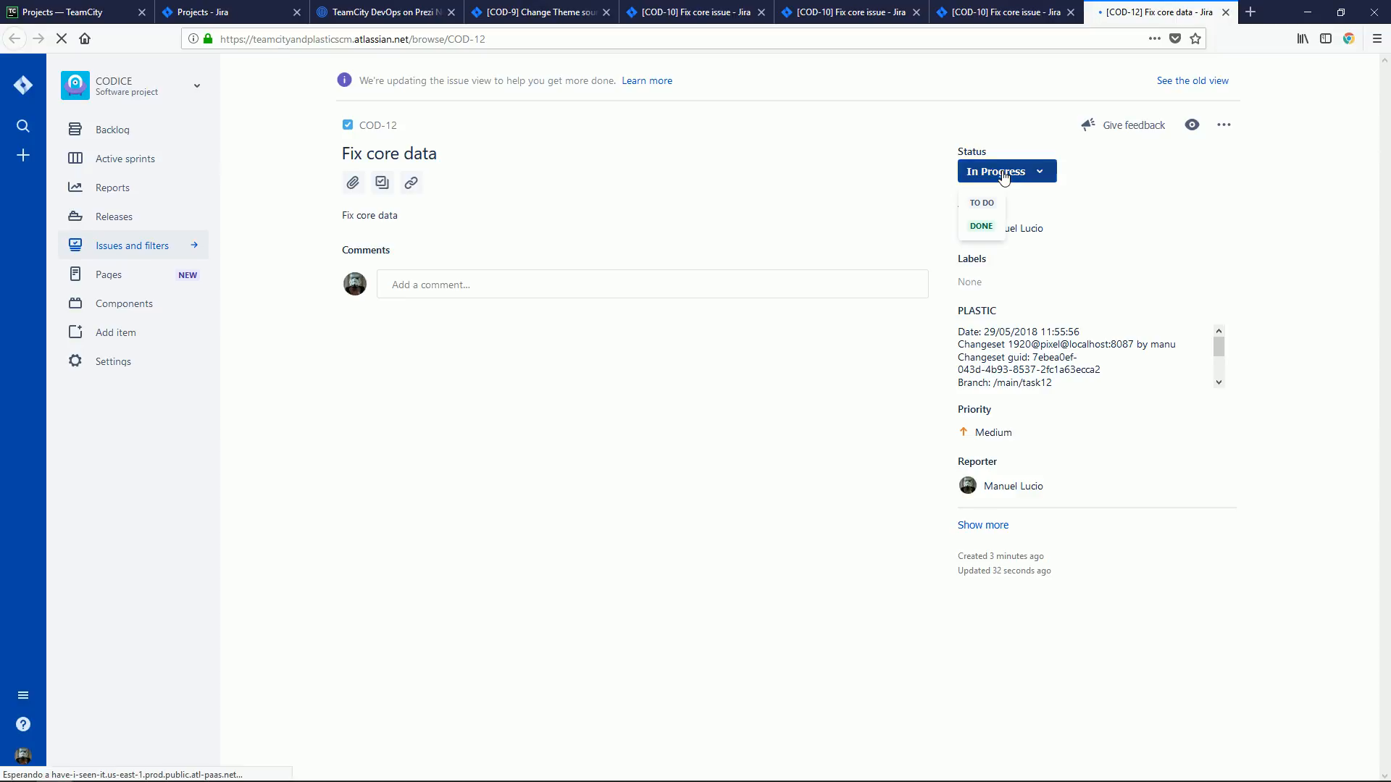
pyautogui.click(982, 226)
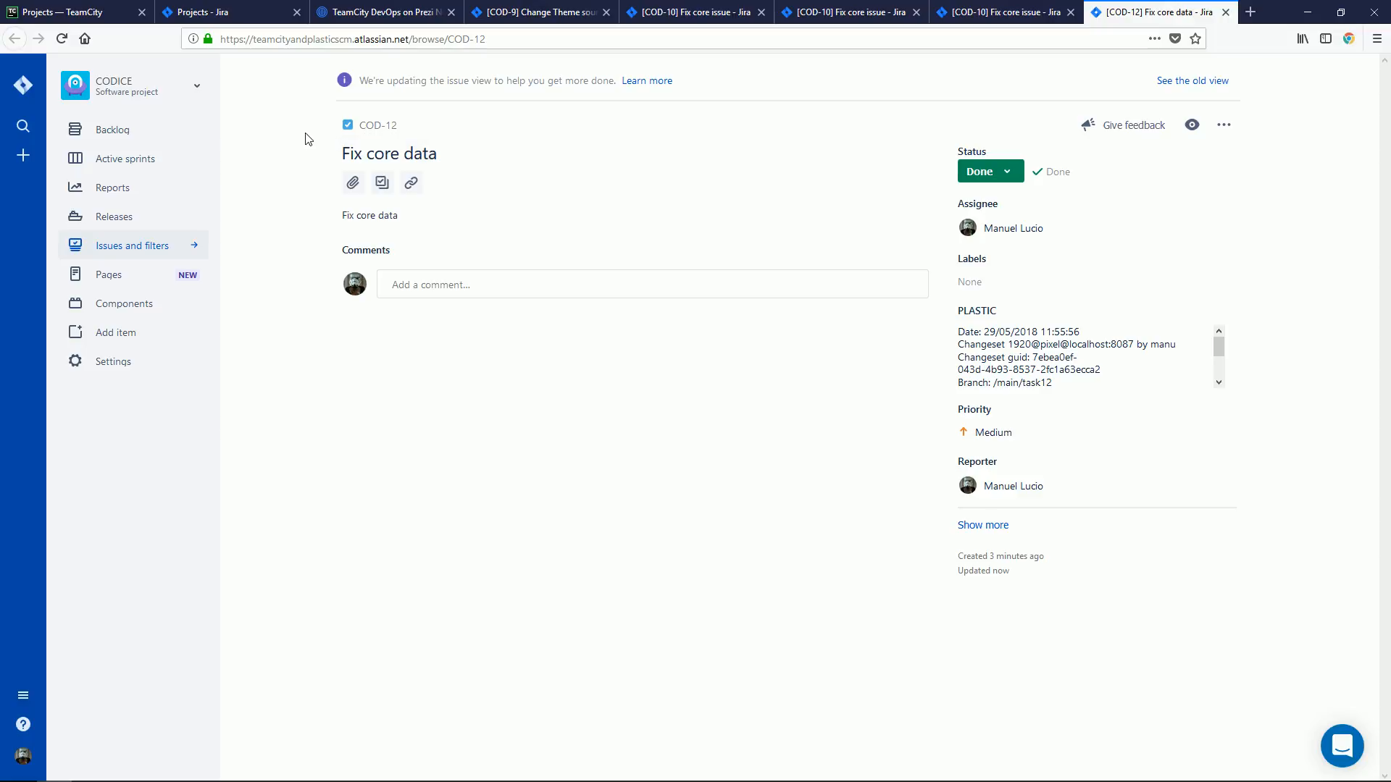
# Check TeamCity for the task12 build of PixelBuildConfig, refreshing the Plastic SCM Branch Explorer in between.
pyautogui.click(71, 10)
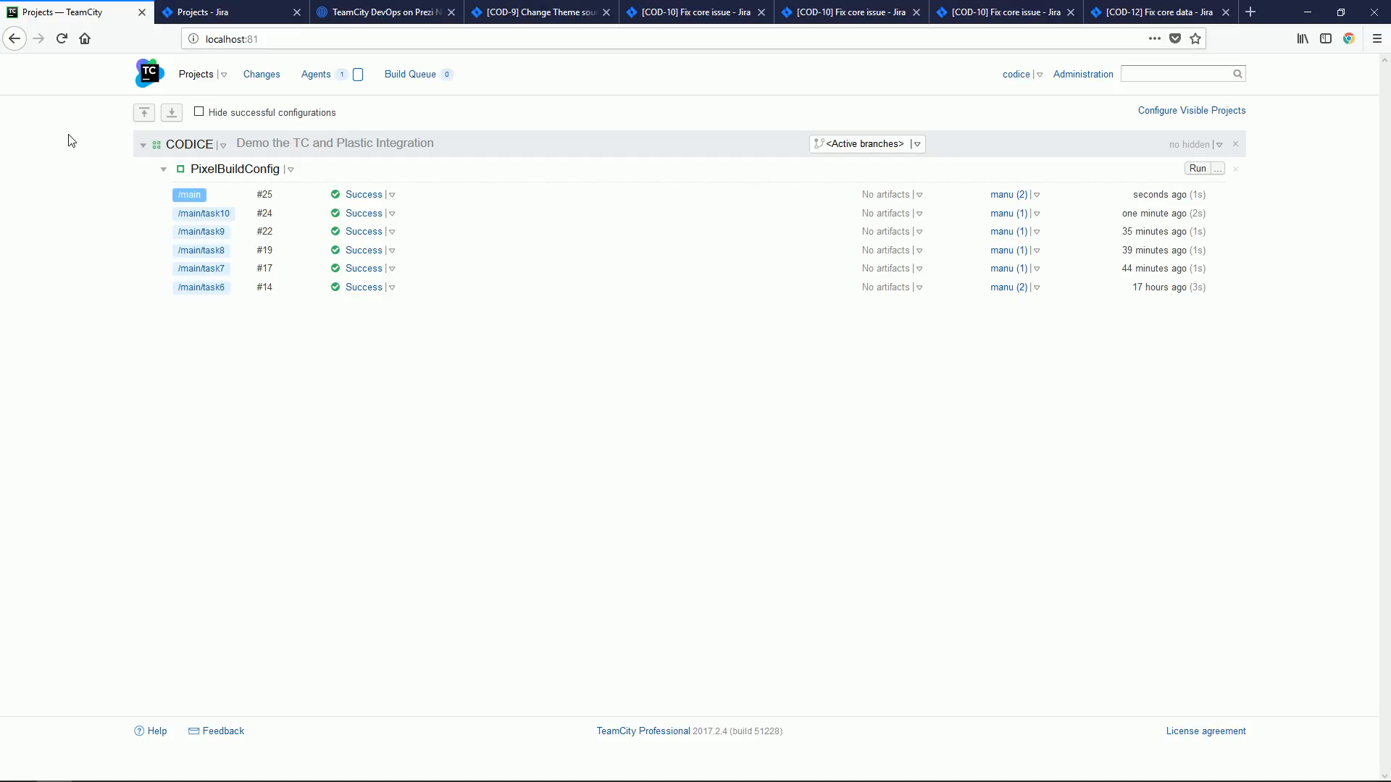
pyautogui.moveTo(354, 270)
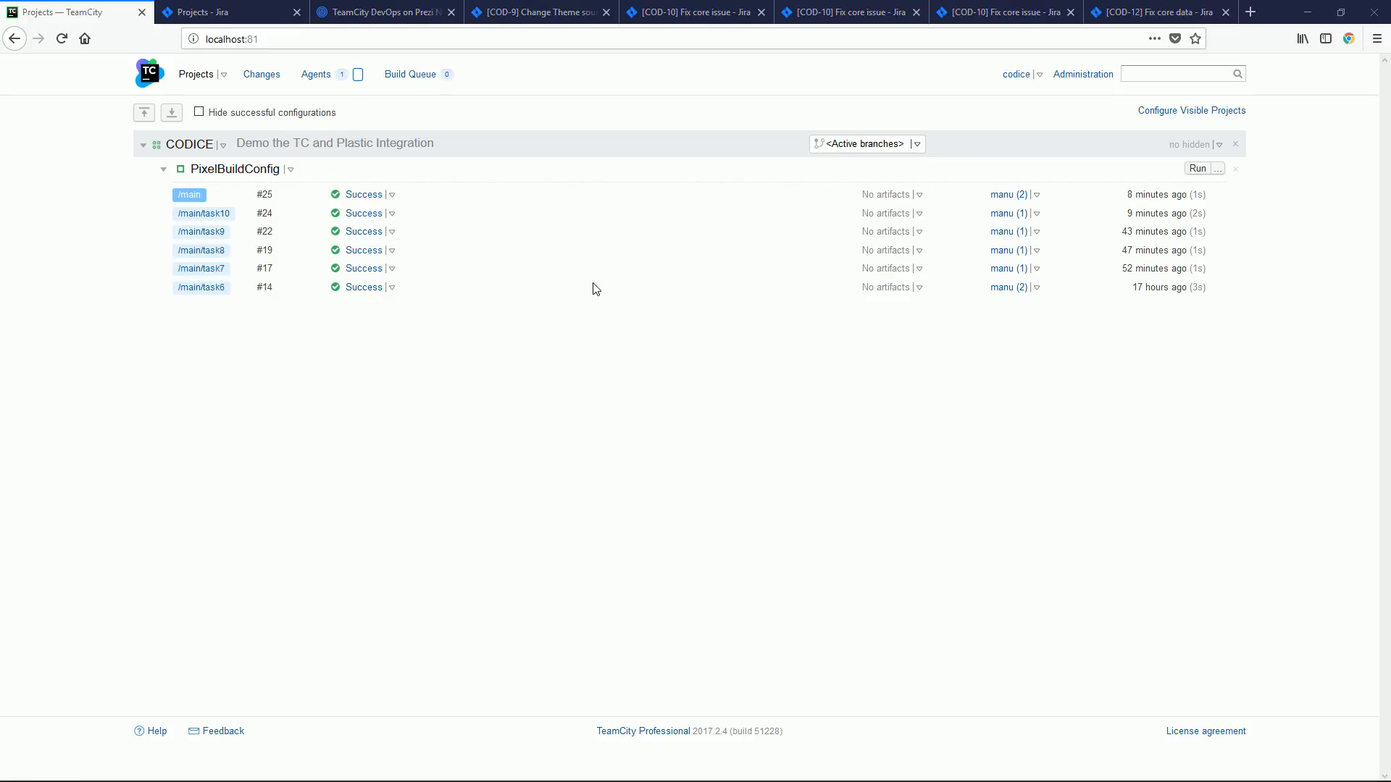
pyautogui.hotkey('alt', 'Tab')
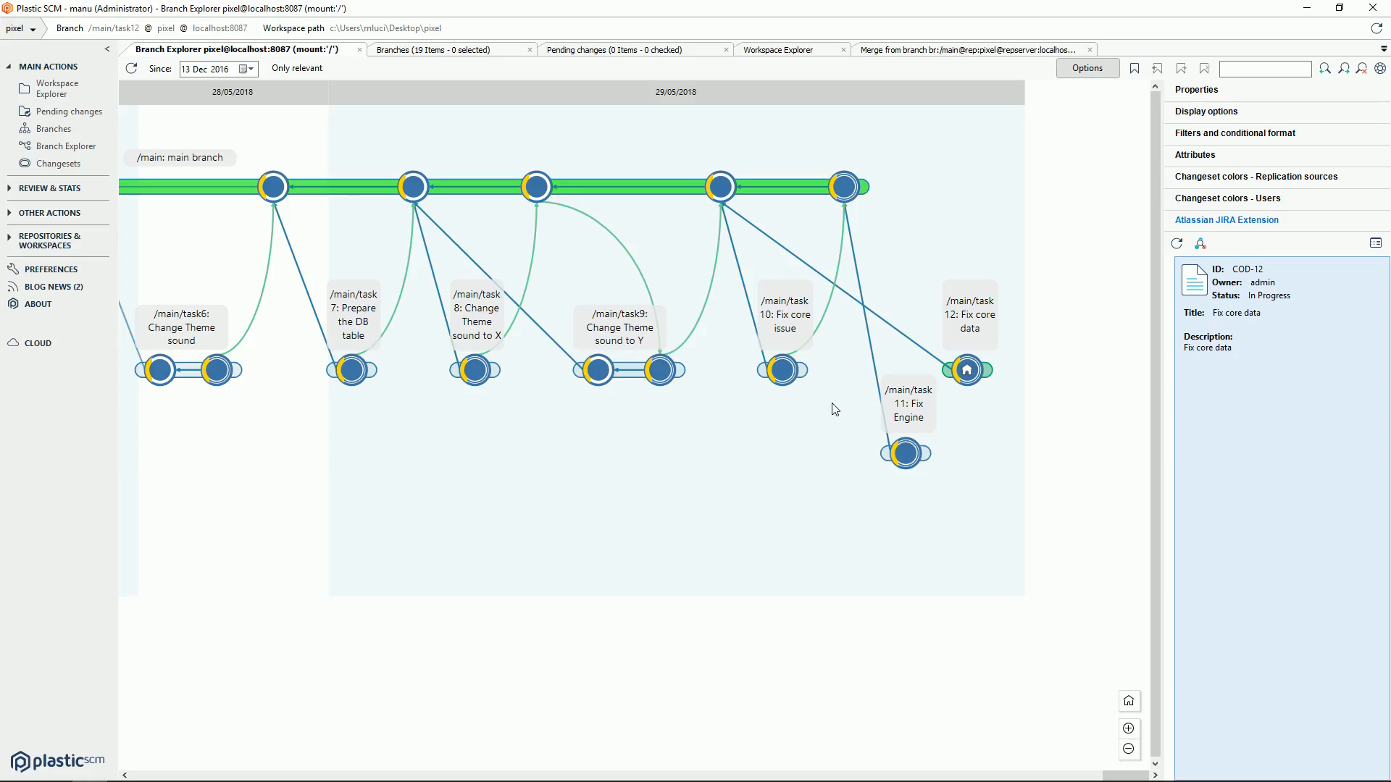
pyautogui.click(130, 74)
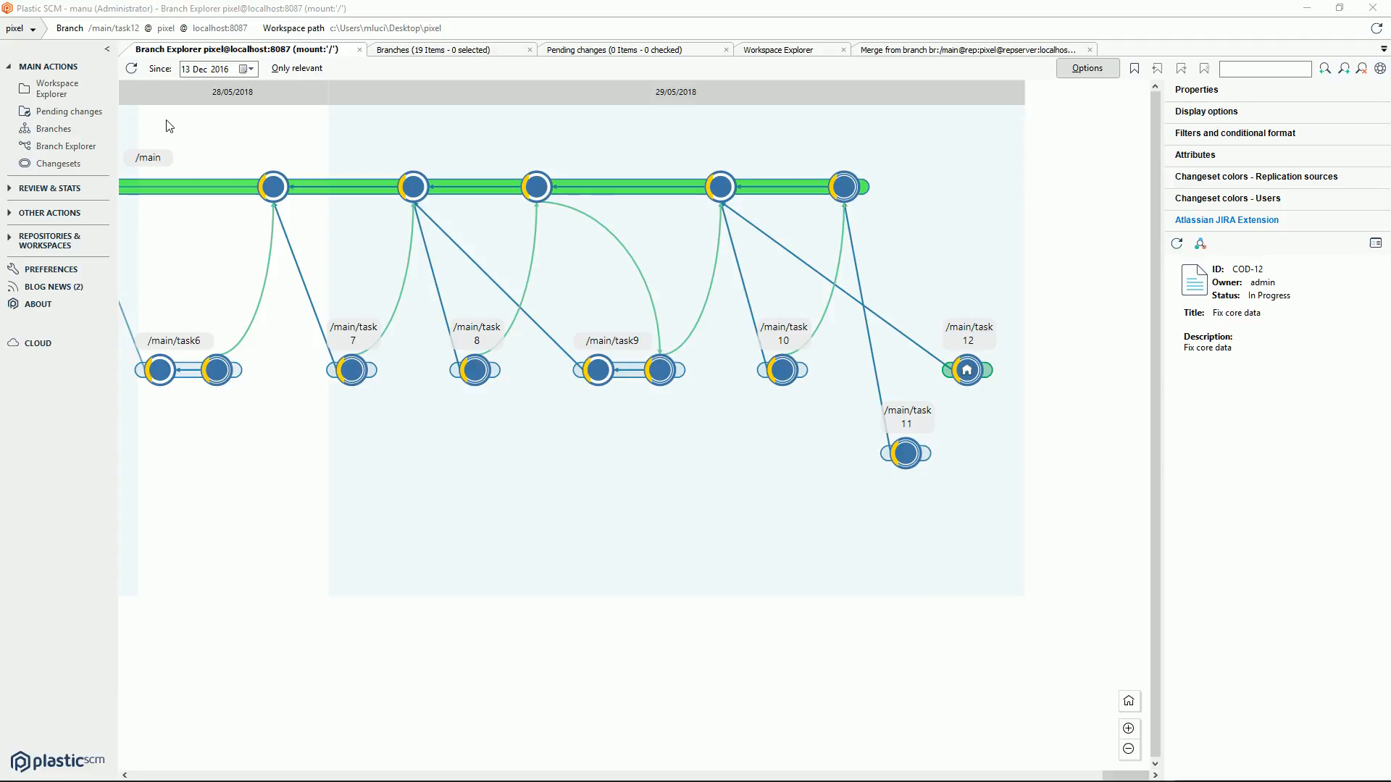
pyautogui.hotkey('alt', 'Tab')
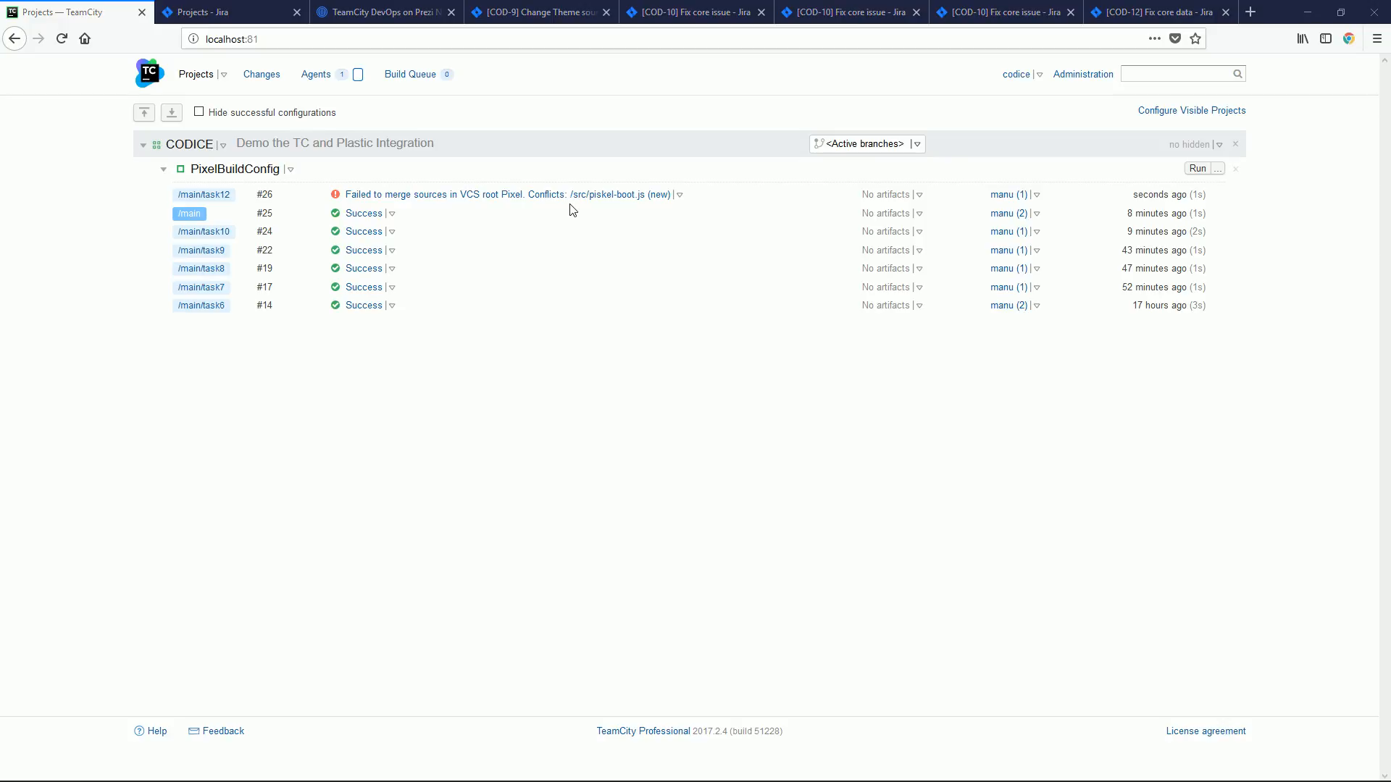
# Switch to Plastic SCM, refresh the Branch Explorer, and start merging from the /main branch into the task12 workspace, processing all merges.
pyautogui.hotkey('alt', 'Tab')
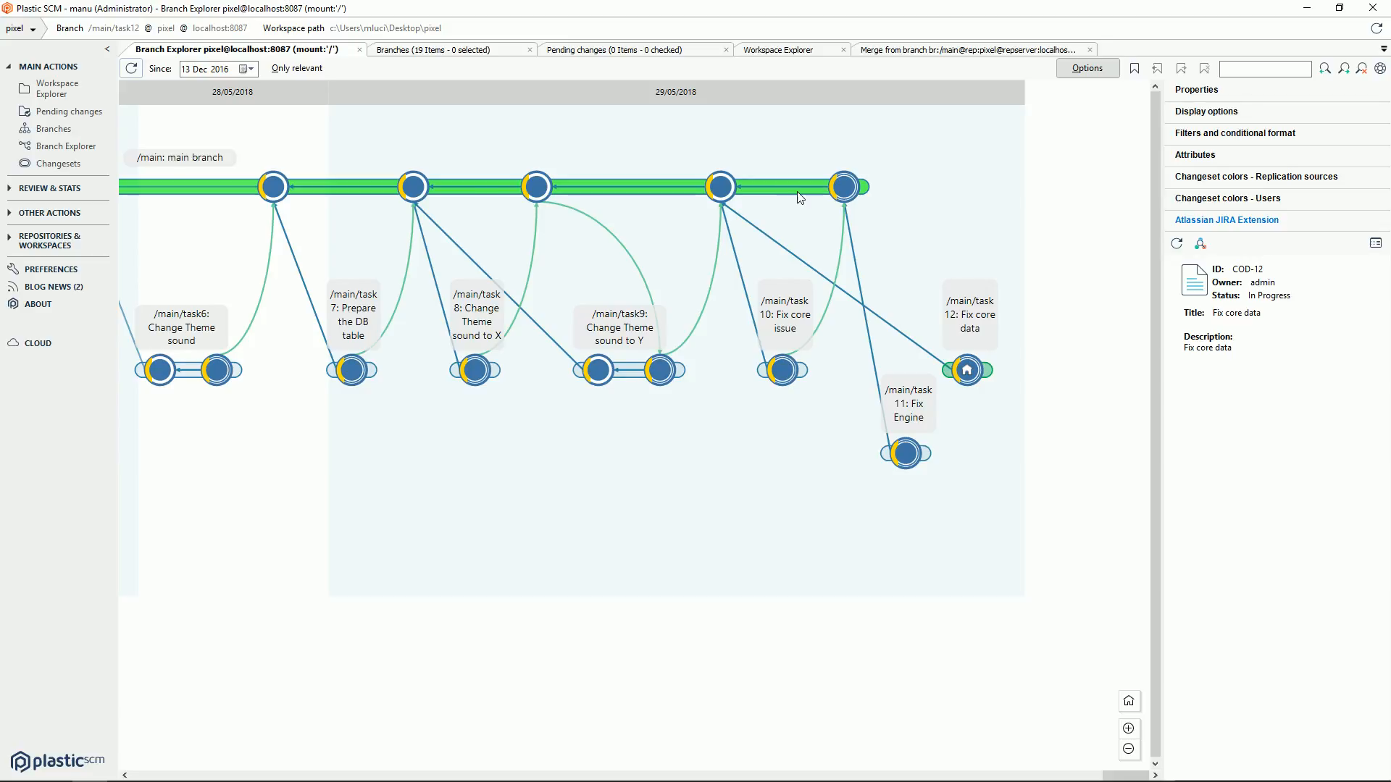
pyautogui.click(131, 68)
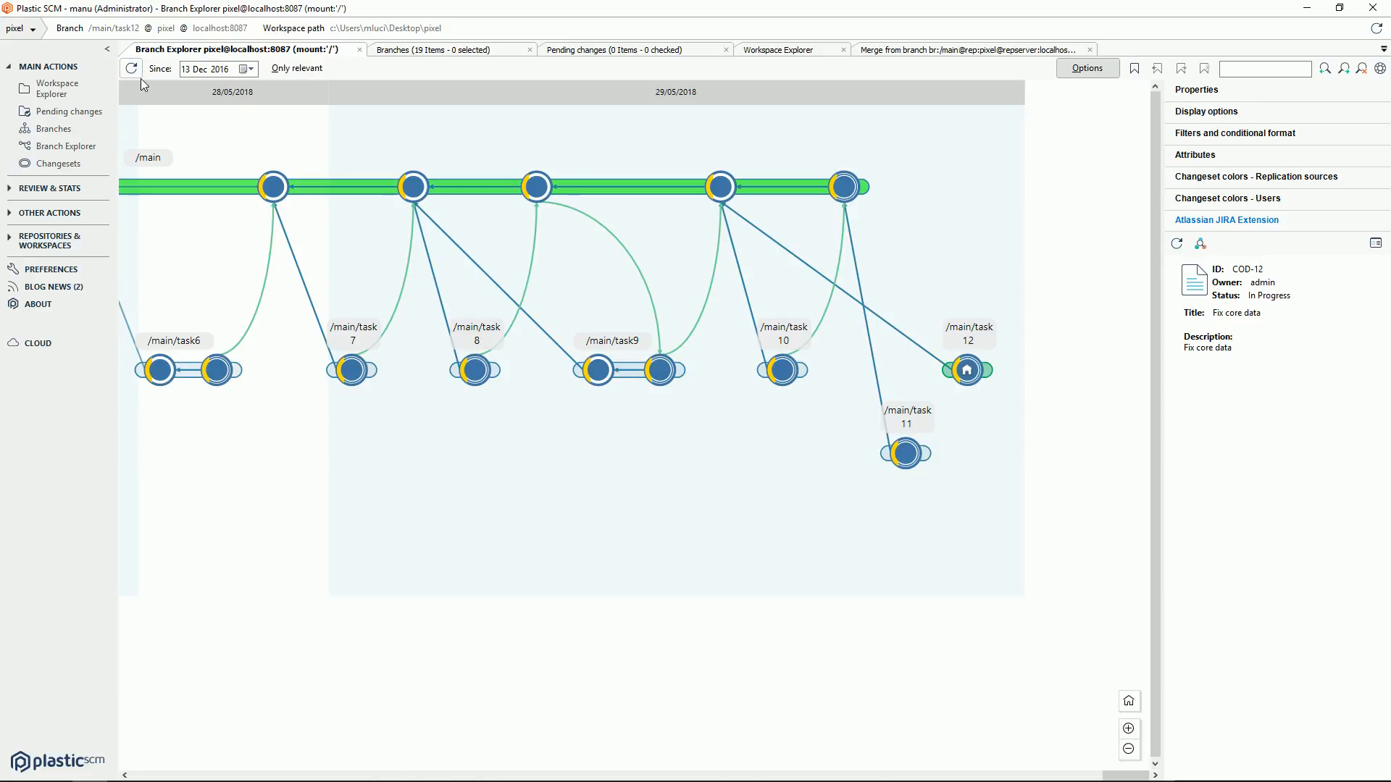
pyautogui.rightClick(814, 187)
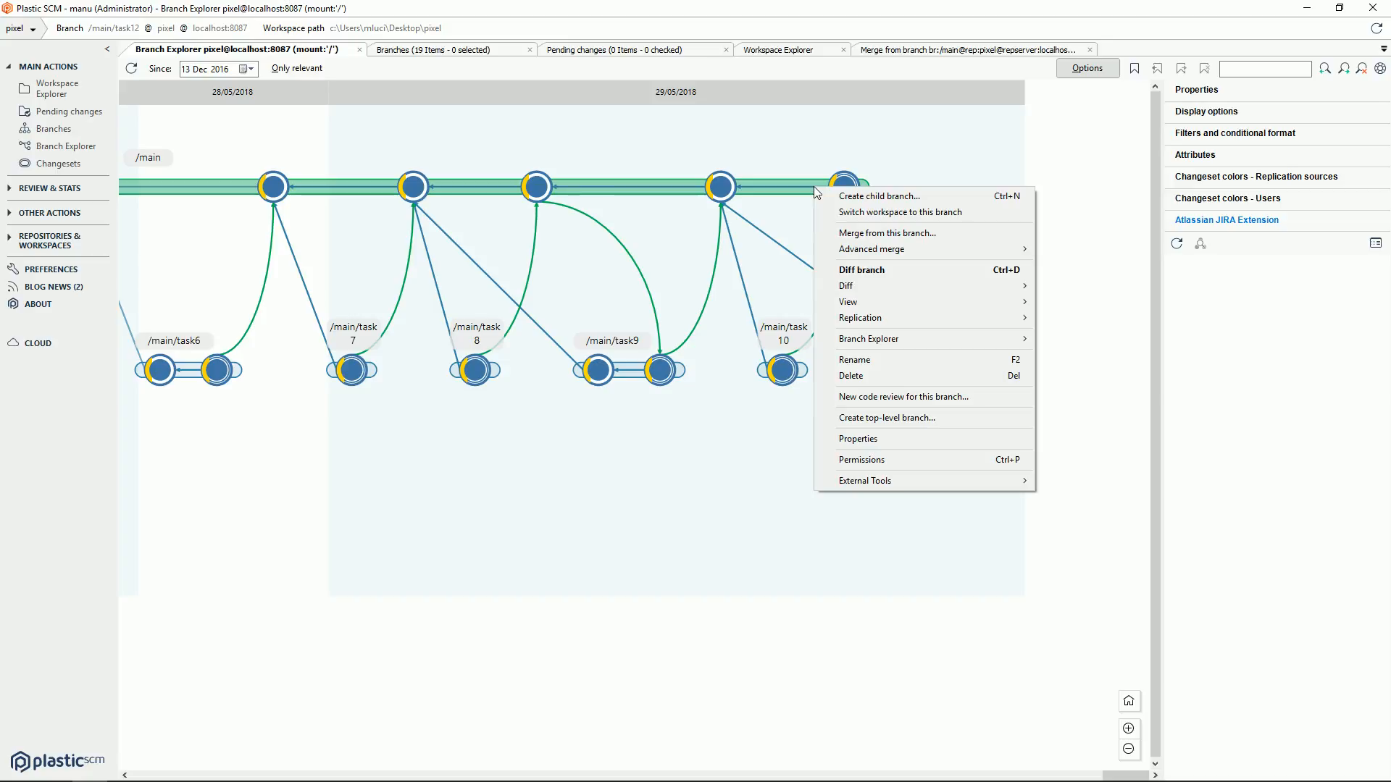
pyautogui.click(838, 233)
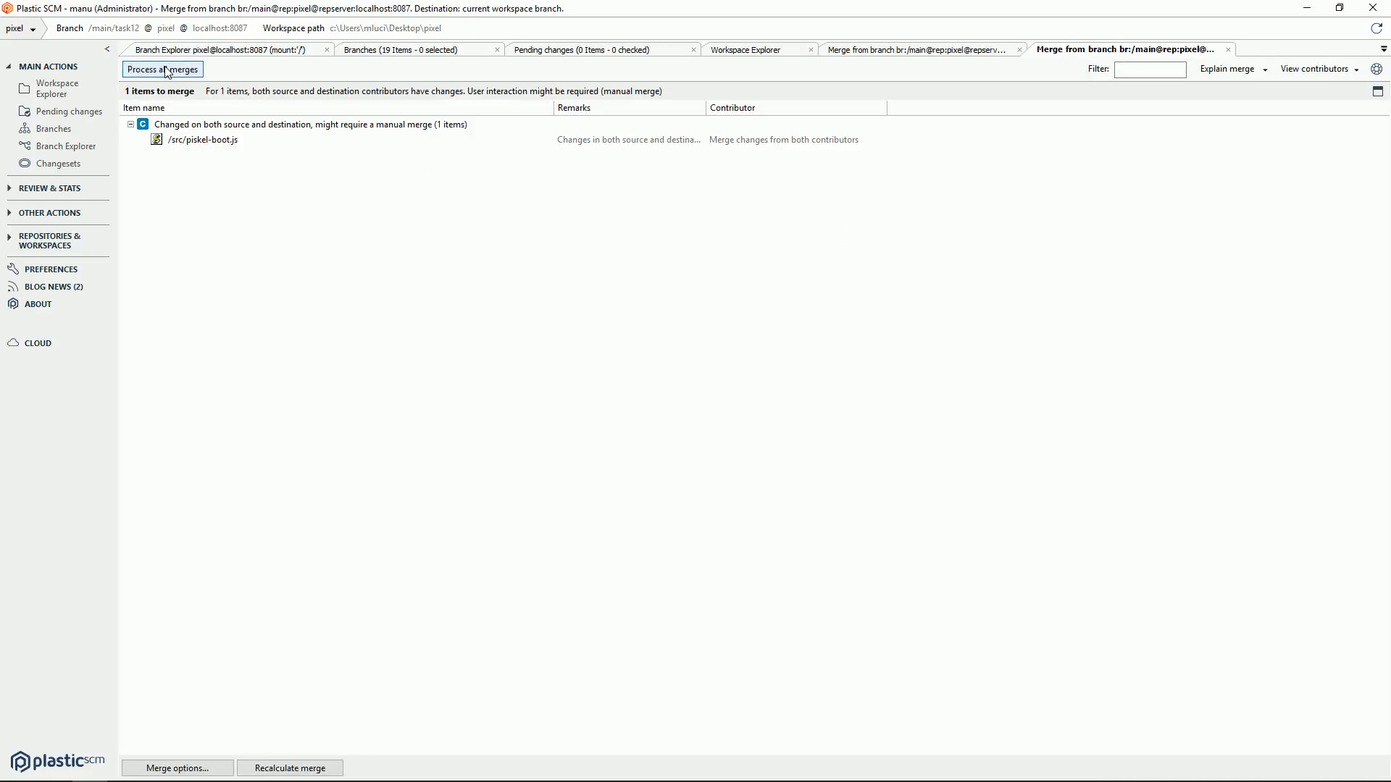
pyautogui.click(174, 69)
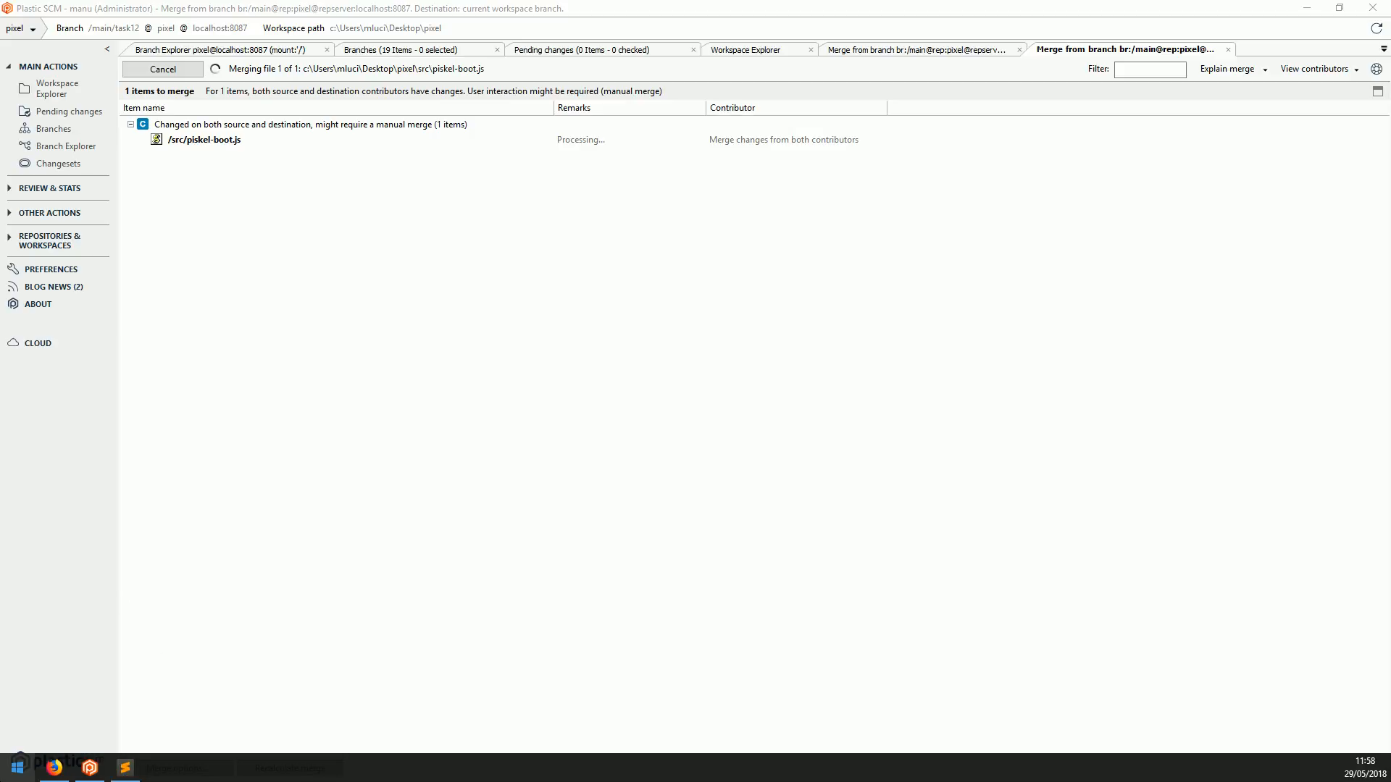
# Resolve the piskel-boot.js conflict by keeping only the base contributor, setting the setTimeout value to 670, and saving the result.
pyautogui.moveTo(456, 747); pyautogui.dragTo(383, 144)
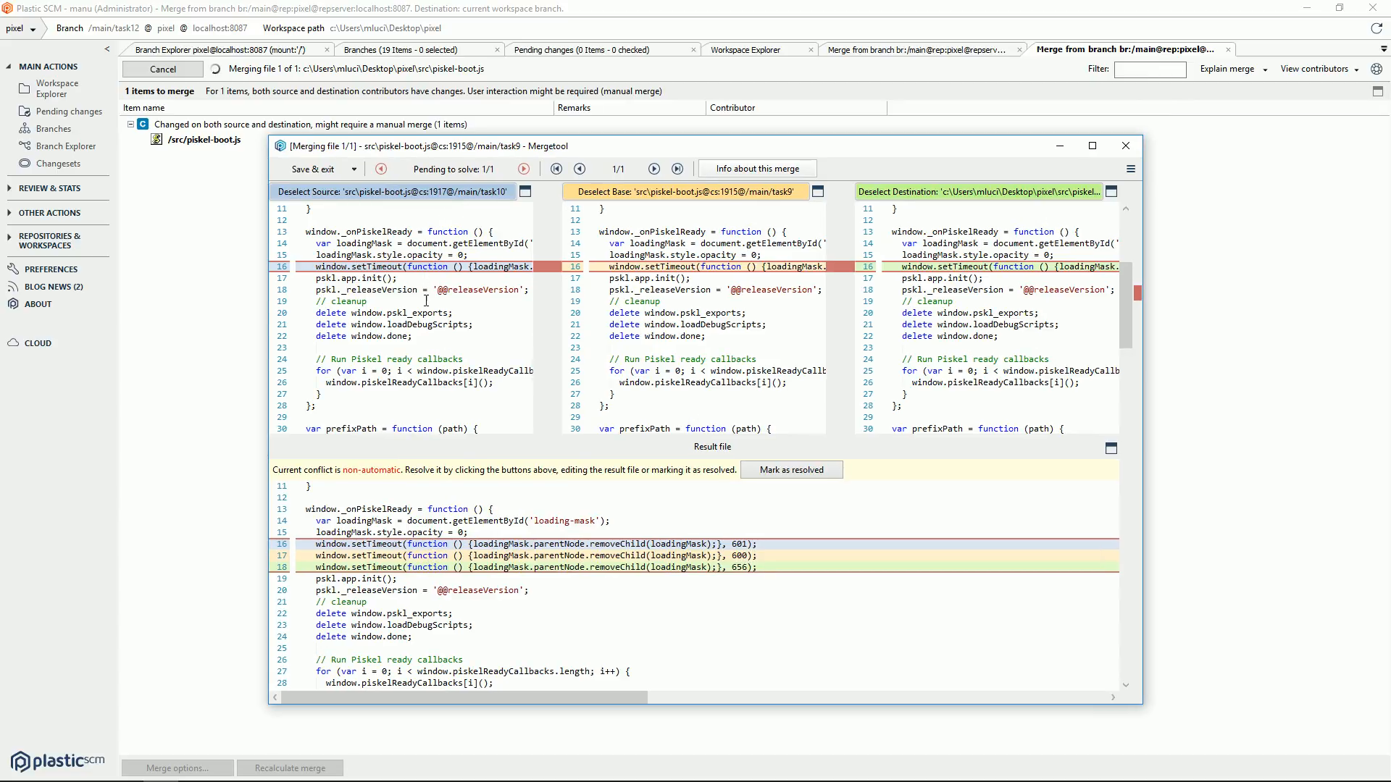
pyautogui.click(453, 193)
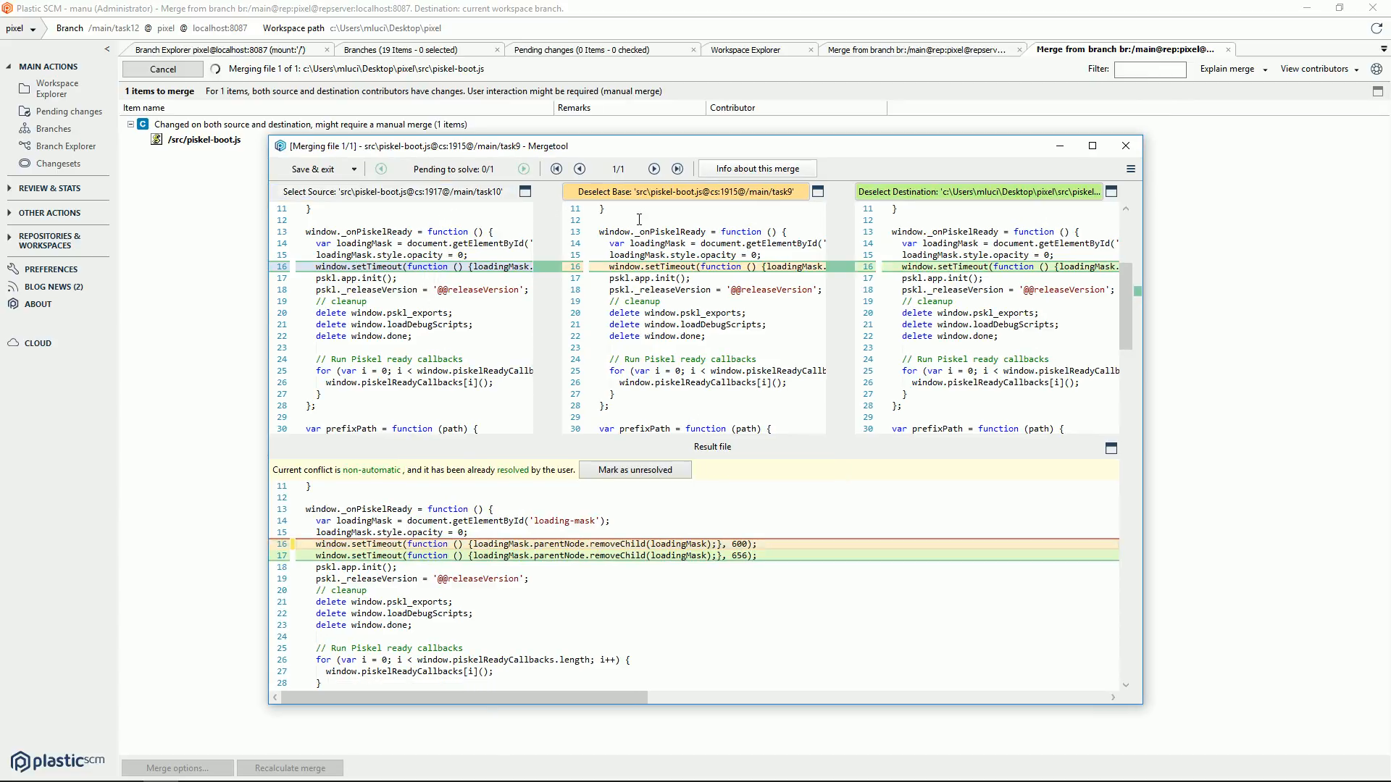
pyautogui.click(899, 192)
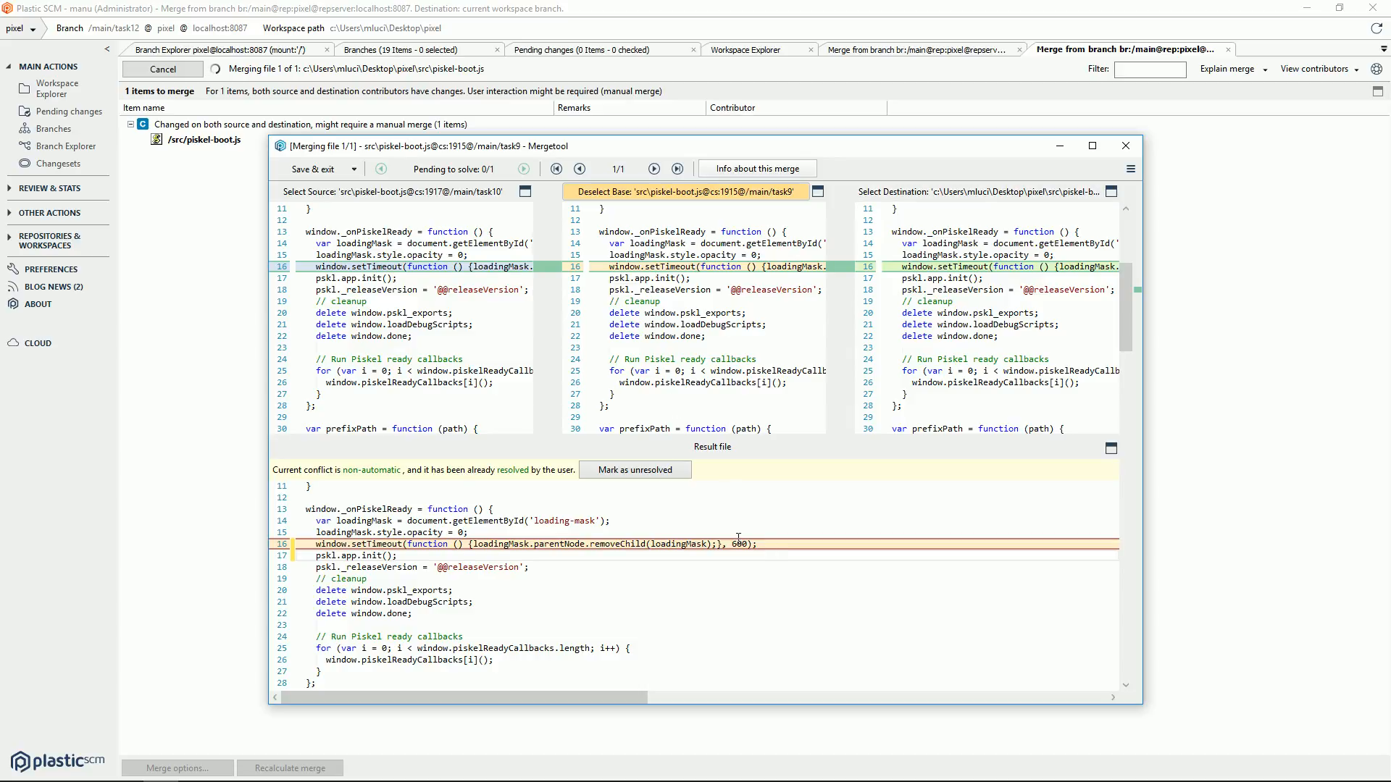
pyautogui.press('BackSpace')
pyautogui.write('7')
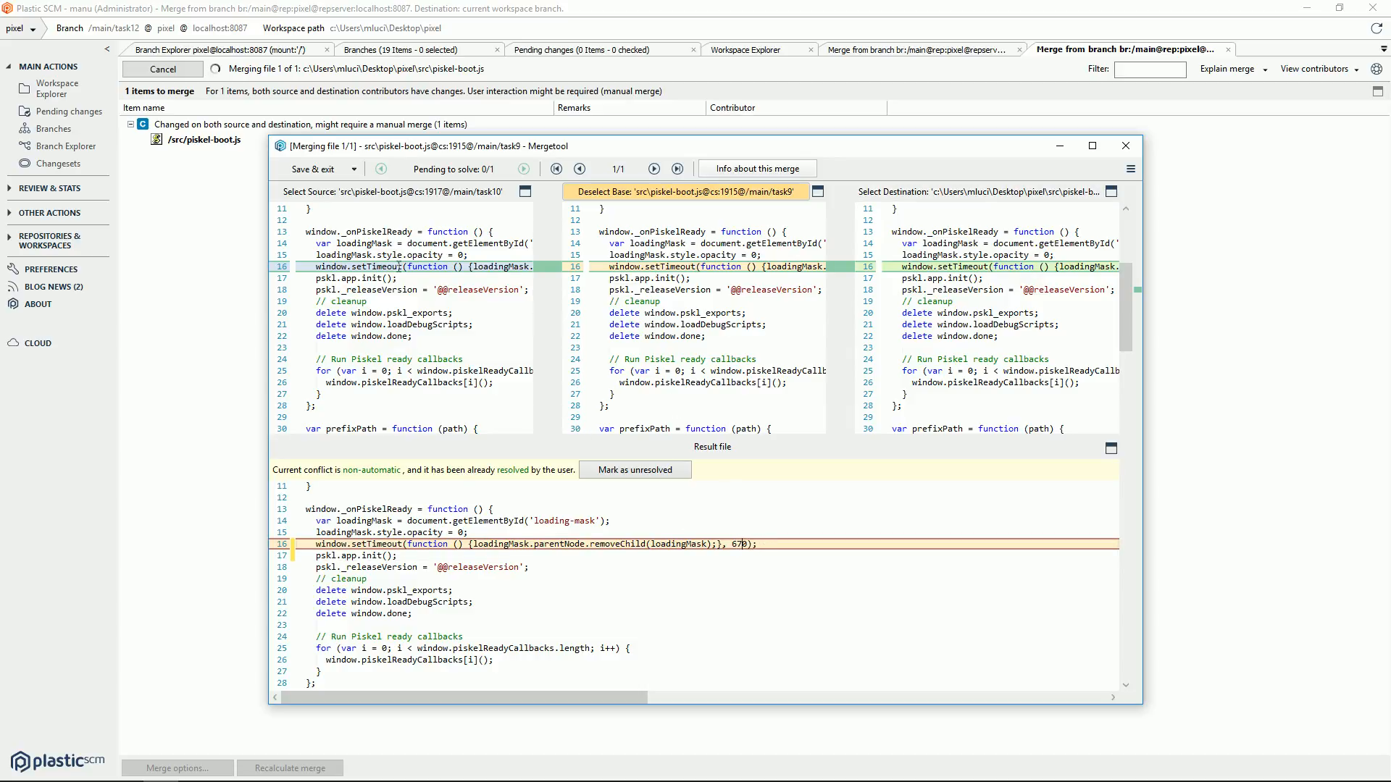
pyautogui.click(315, 170)
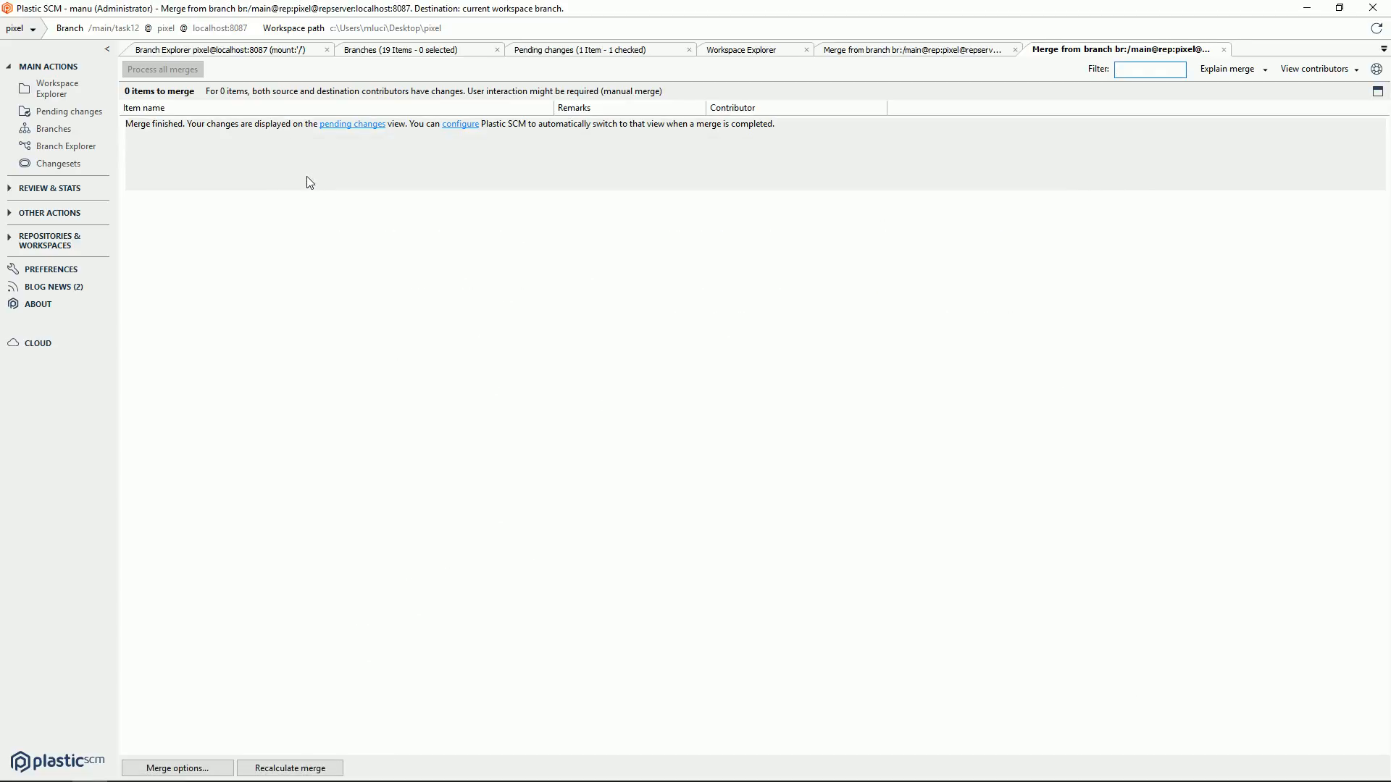
# Add "commit merge result" to the check-in comment for the pending merge of src\piskel-boot.js.
pyautogui.click(91, 114)
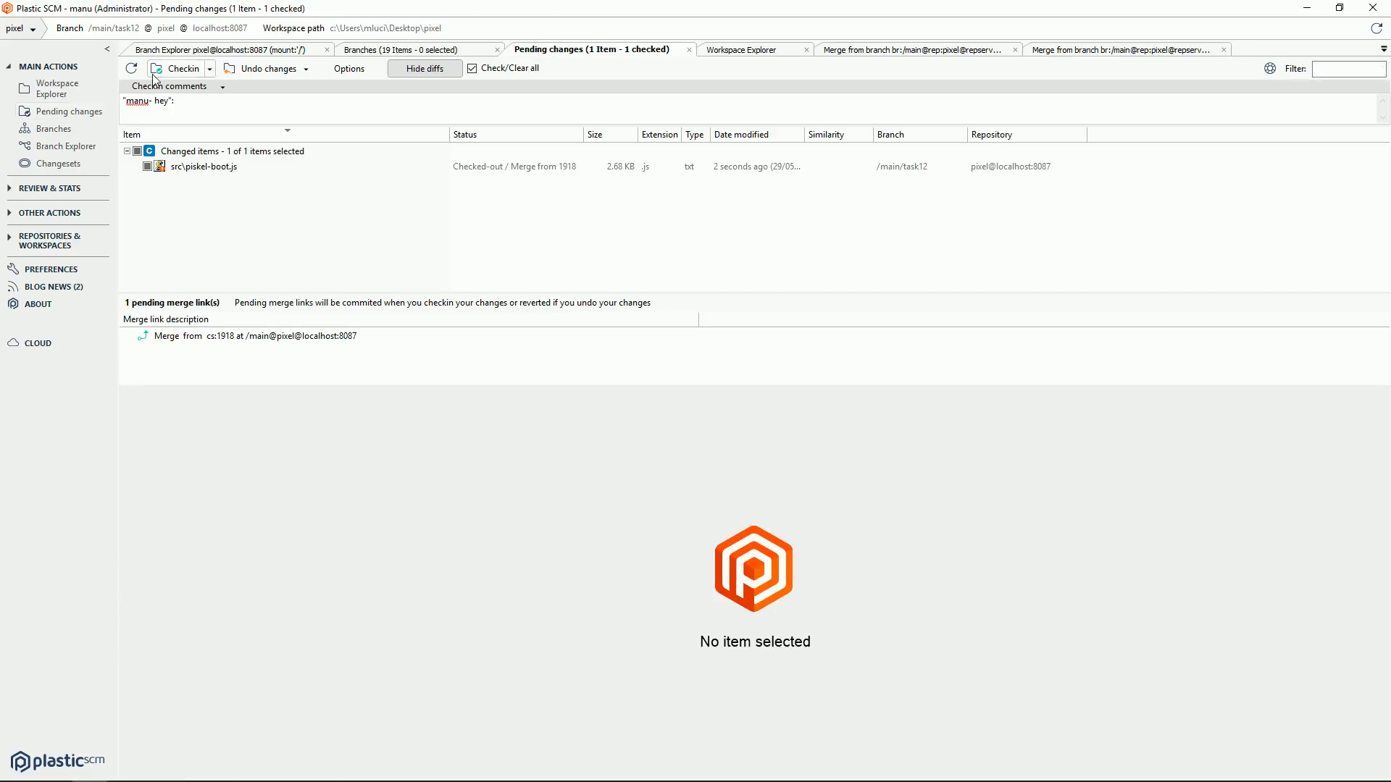
pyautogui.write('co')
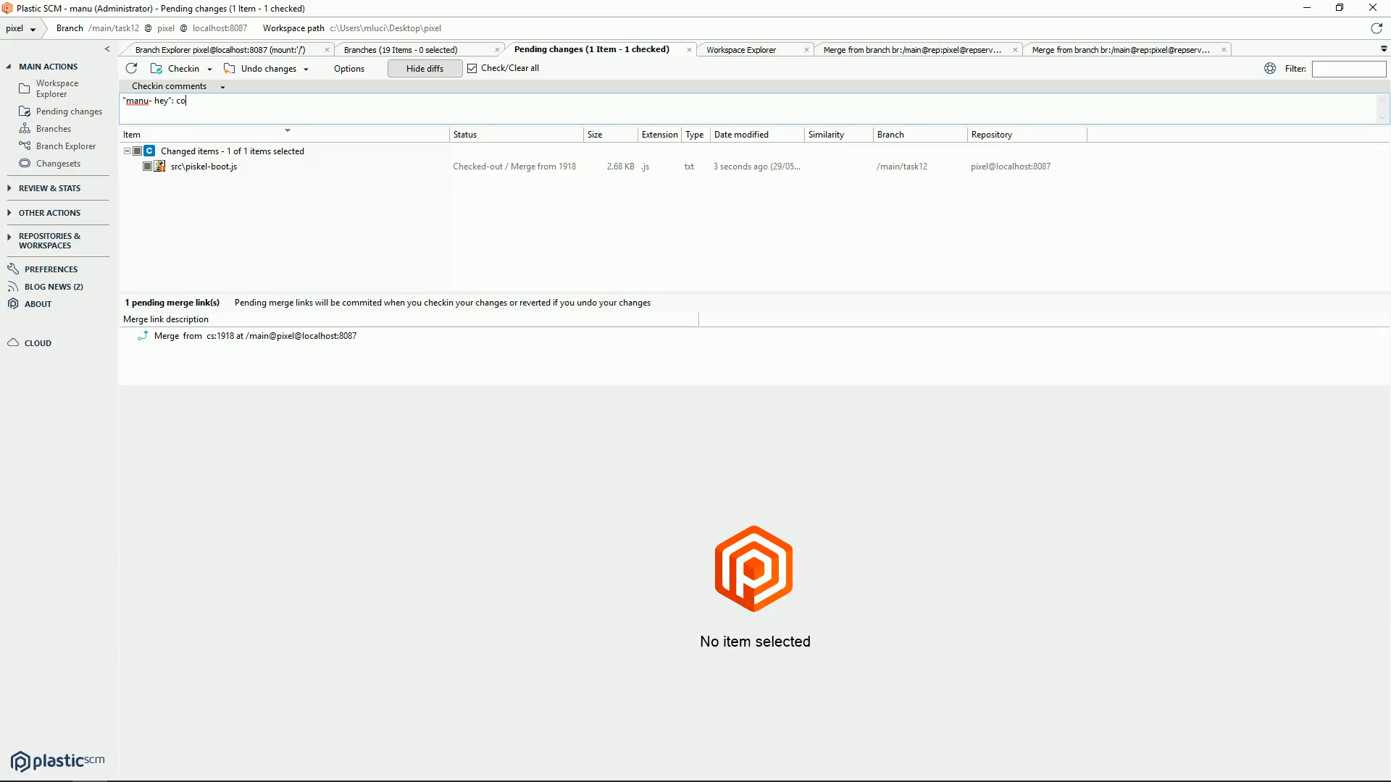
pyautogui.write('mmit merge result')
# Show the status attribute of the /main/task12 branch in the Branch Explorer.
pyautogui.click(80, 147)
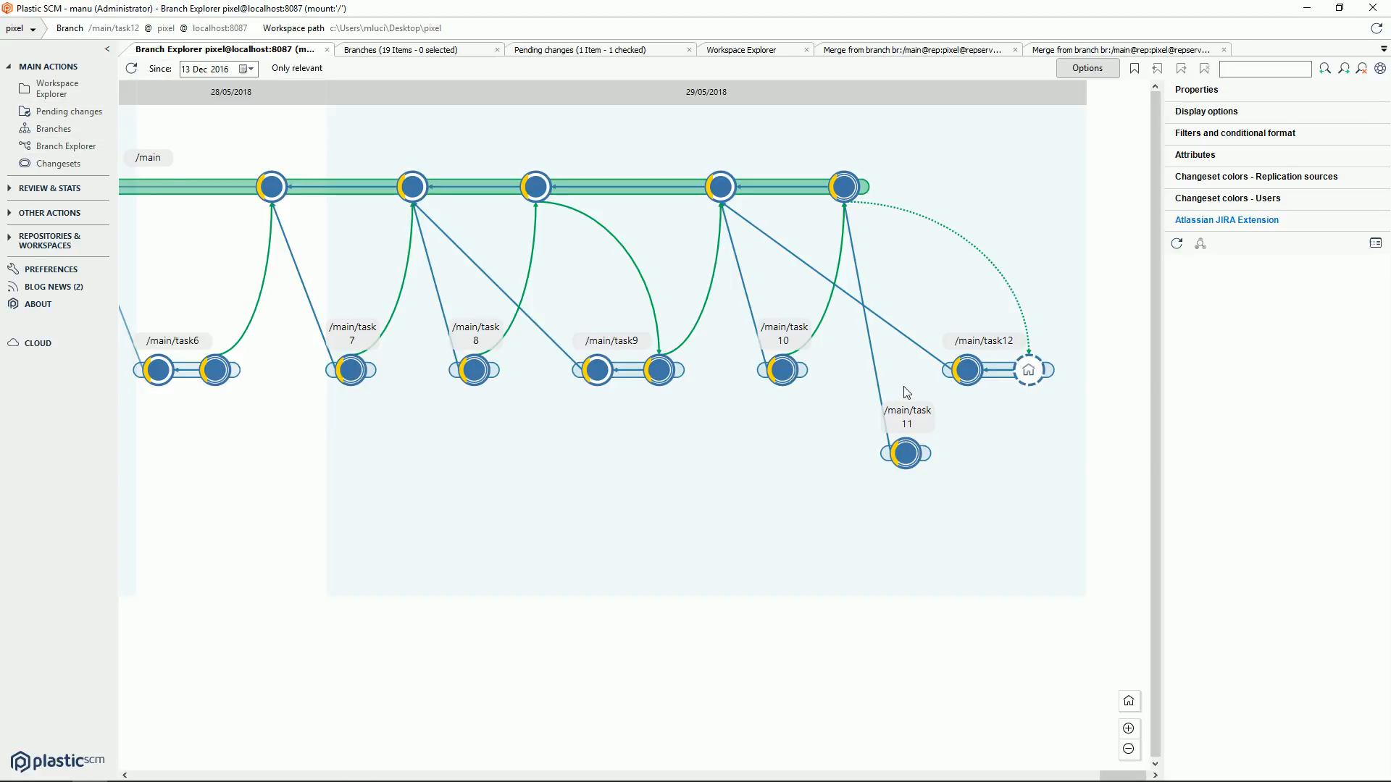
pyautogui.click(994, 375)
pyautogui.click(1212, 156)
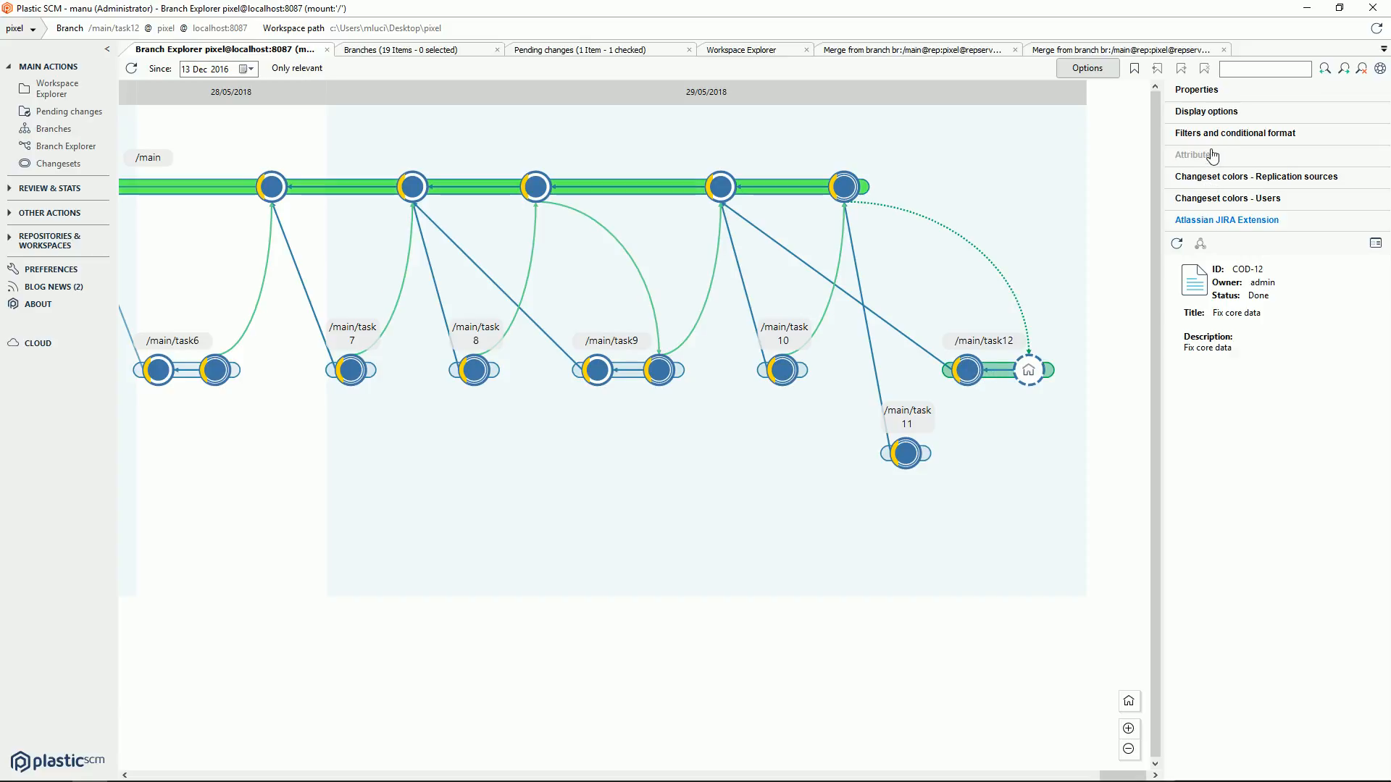
pyautogui.moveTo(1292, 204); pyautogui.dragTo(1257, 203)
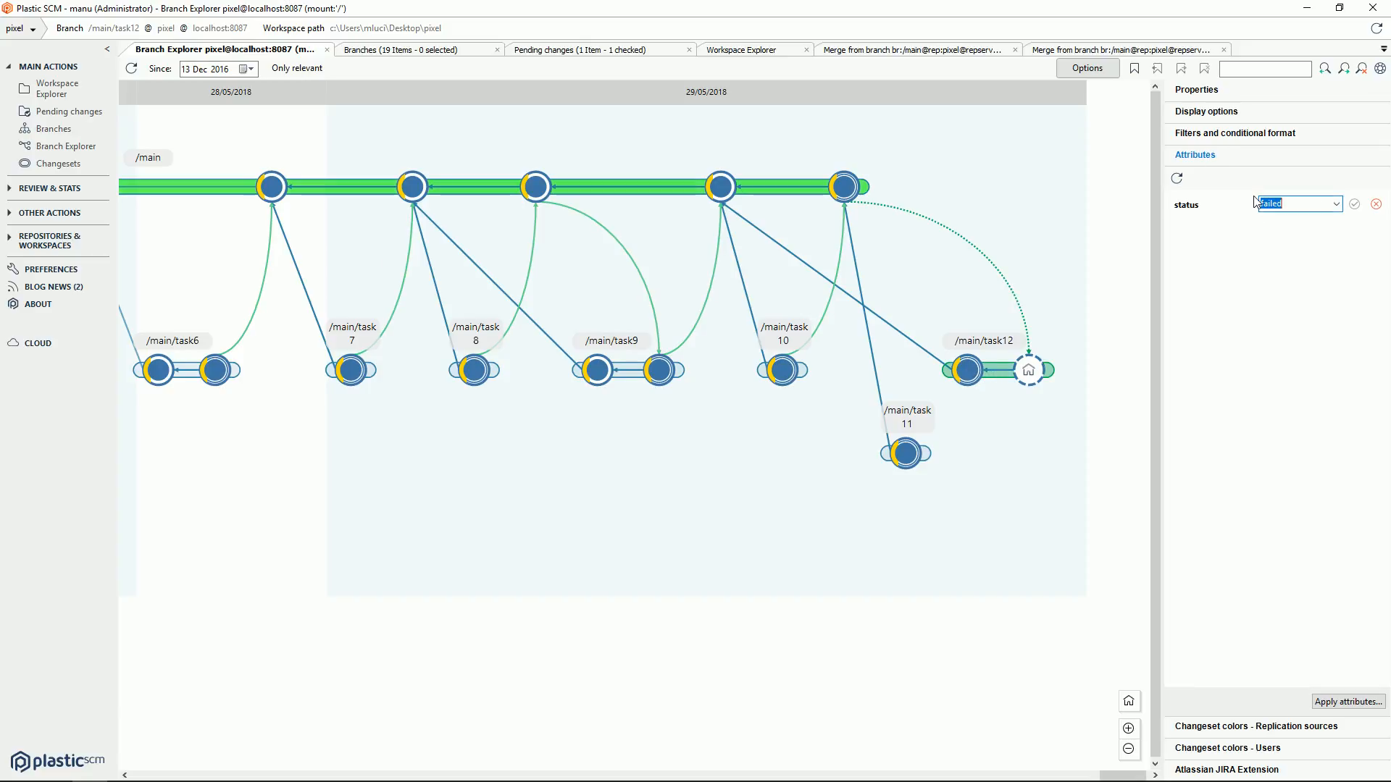
# Check in the merged src\piskel-boot.js from the pending changes and return to the Branch Explorer.
pyautogui.click(76, 112)
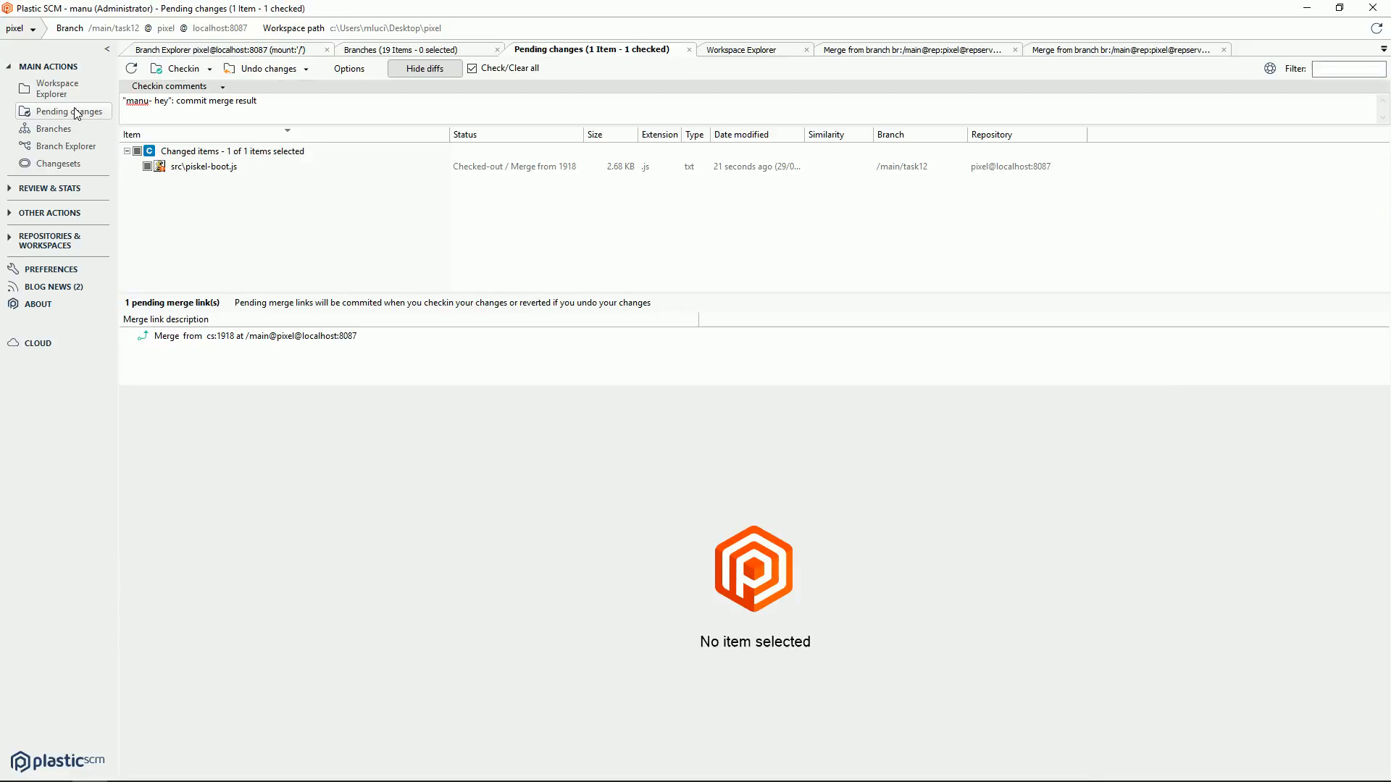
pyautogui.click(182, 70)
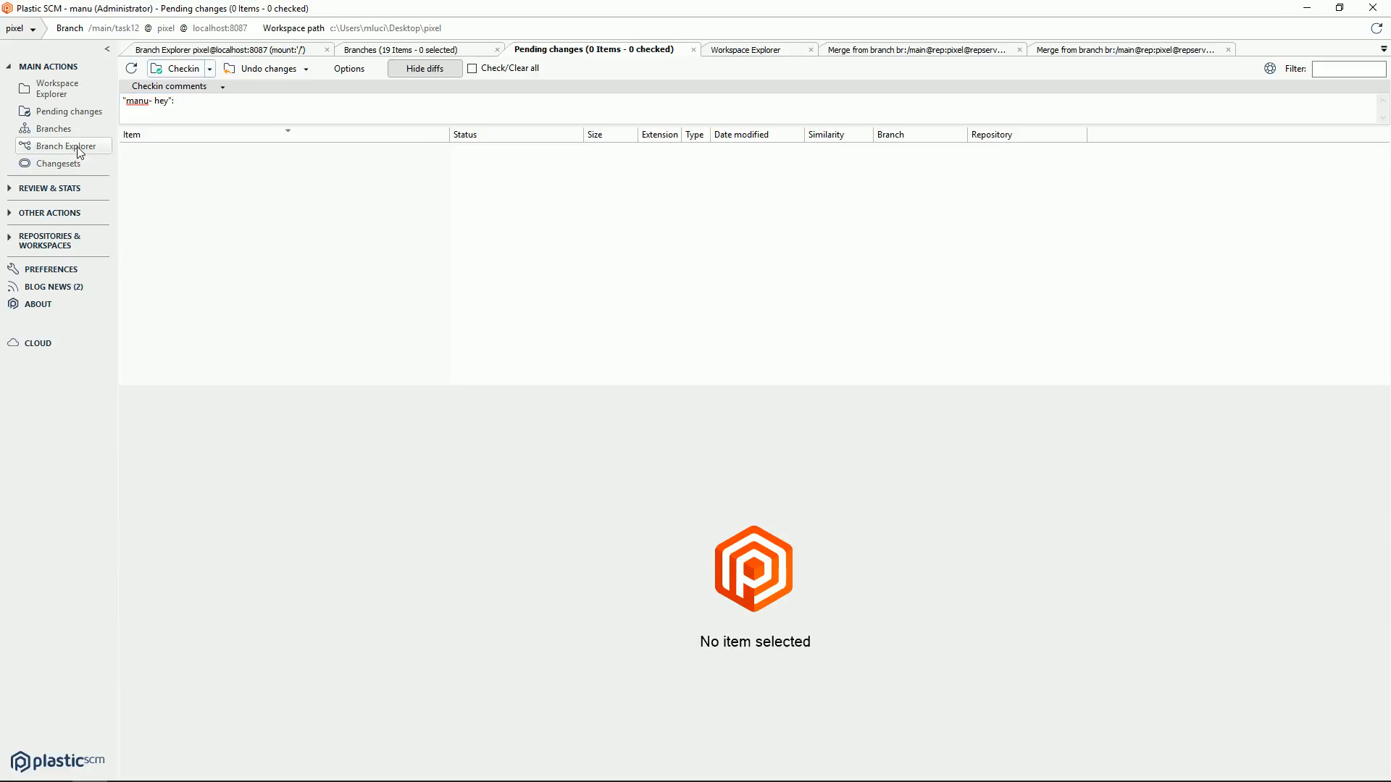
pyautogui.click(77, 146)
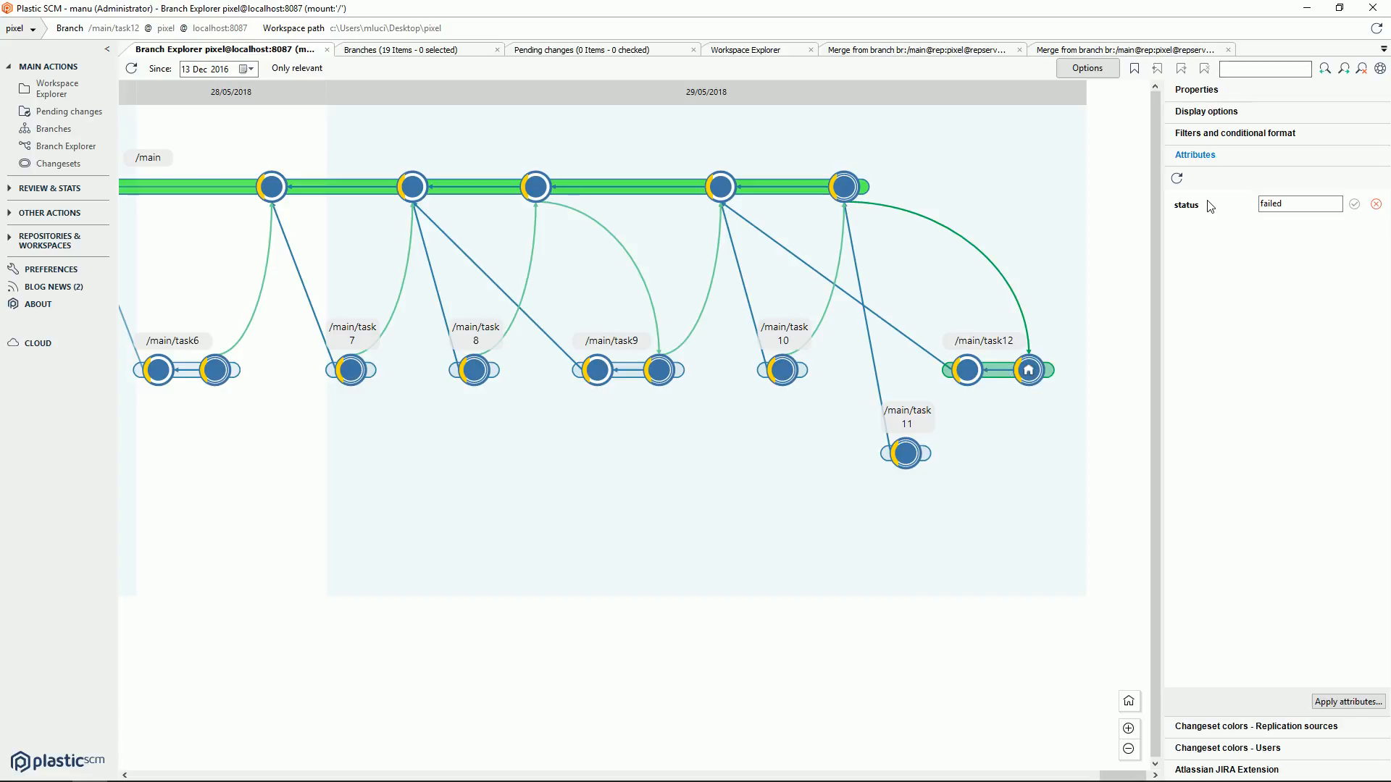
# Mark the /main/task12 branch as RESOLVED with the external tool and refresh its attributes.
pyautogui.rightClick(997, 372)
pyautogui.moveTo(1044, 661)
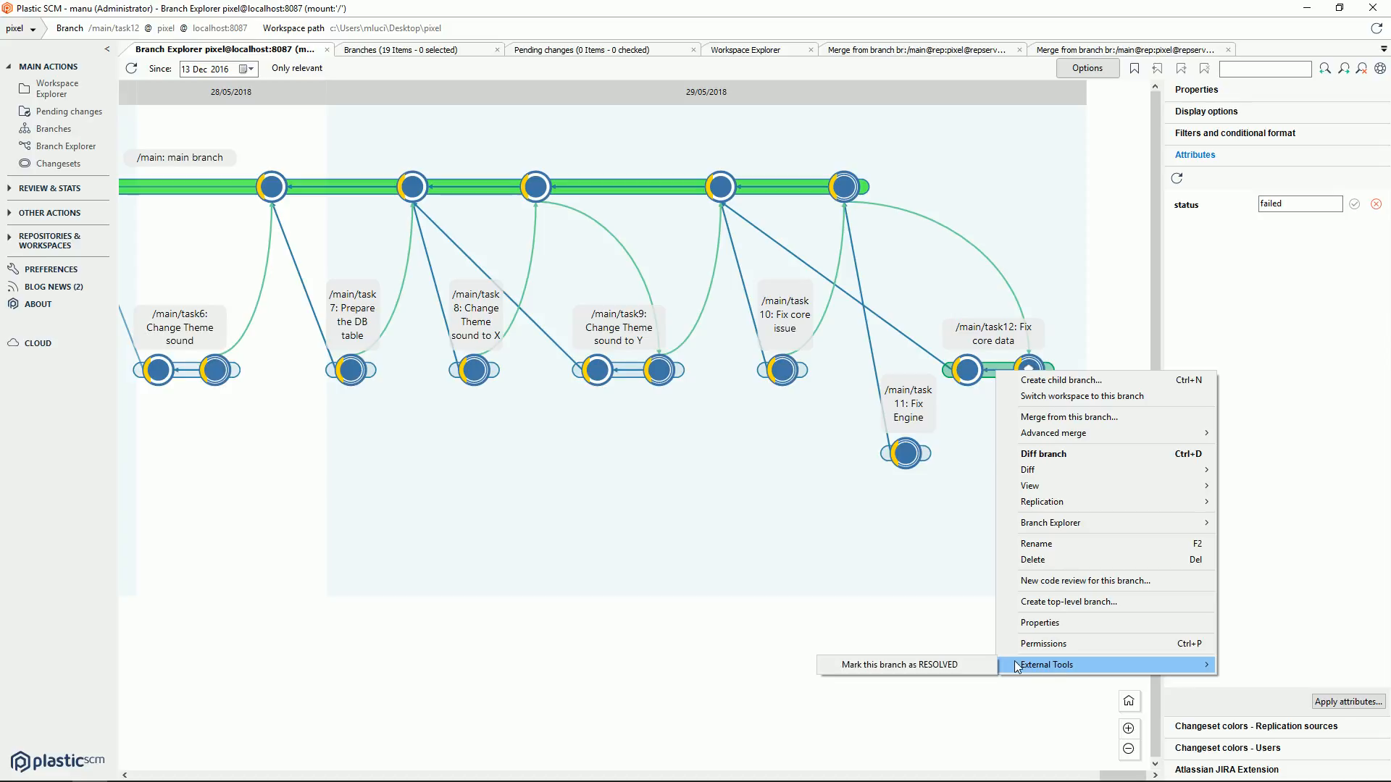
pyautogui.click(966, 664)
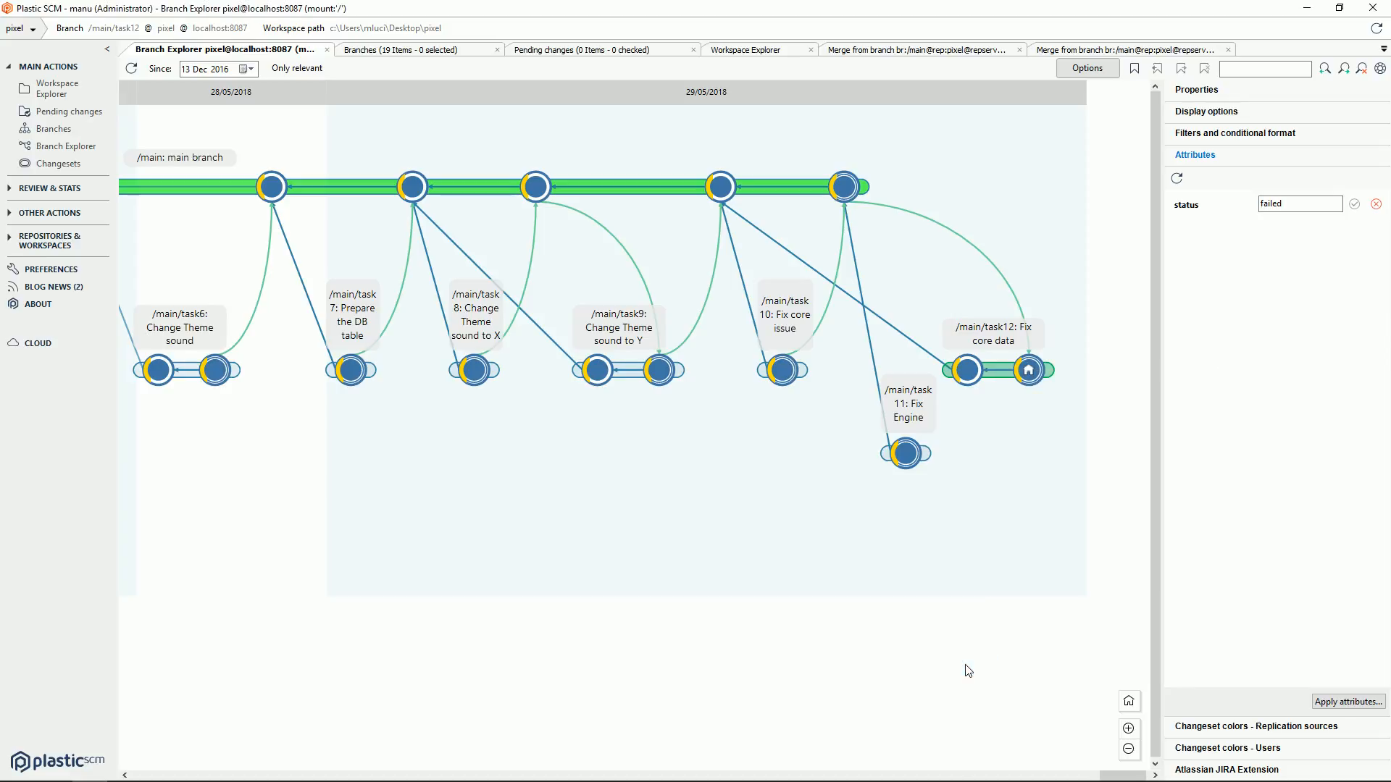
pyautogui.click(1177, 178)
# Check the TeamCity builds and show the properties of the /main changeset that merged /main/task9 in Plastic SCM's Branch Explorer.
pyautogui.hotkey('alt', 'Tab')
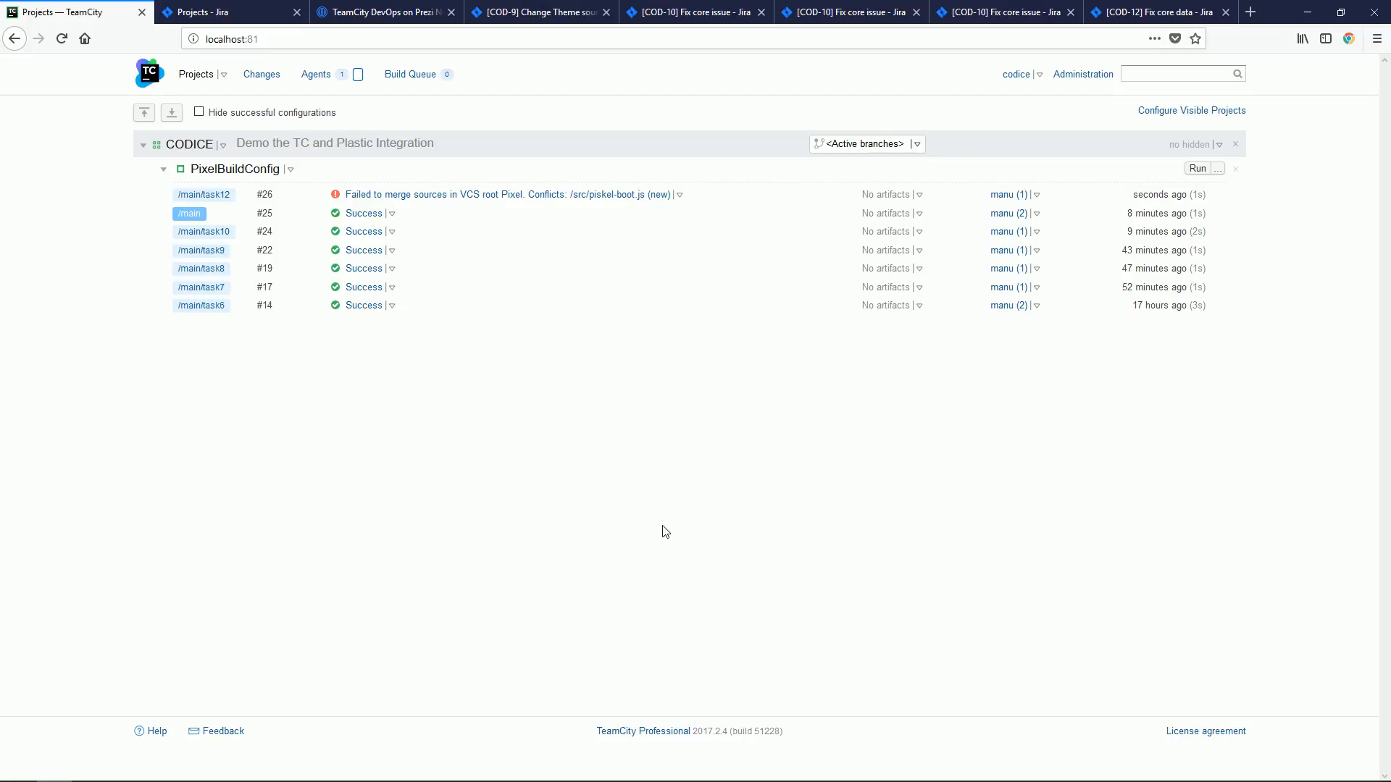
pyautogui.hotkey('alt', 'Tab')
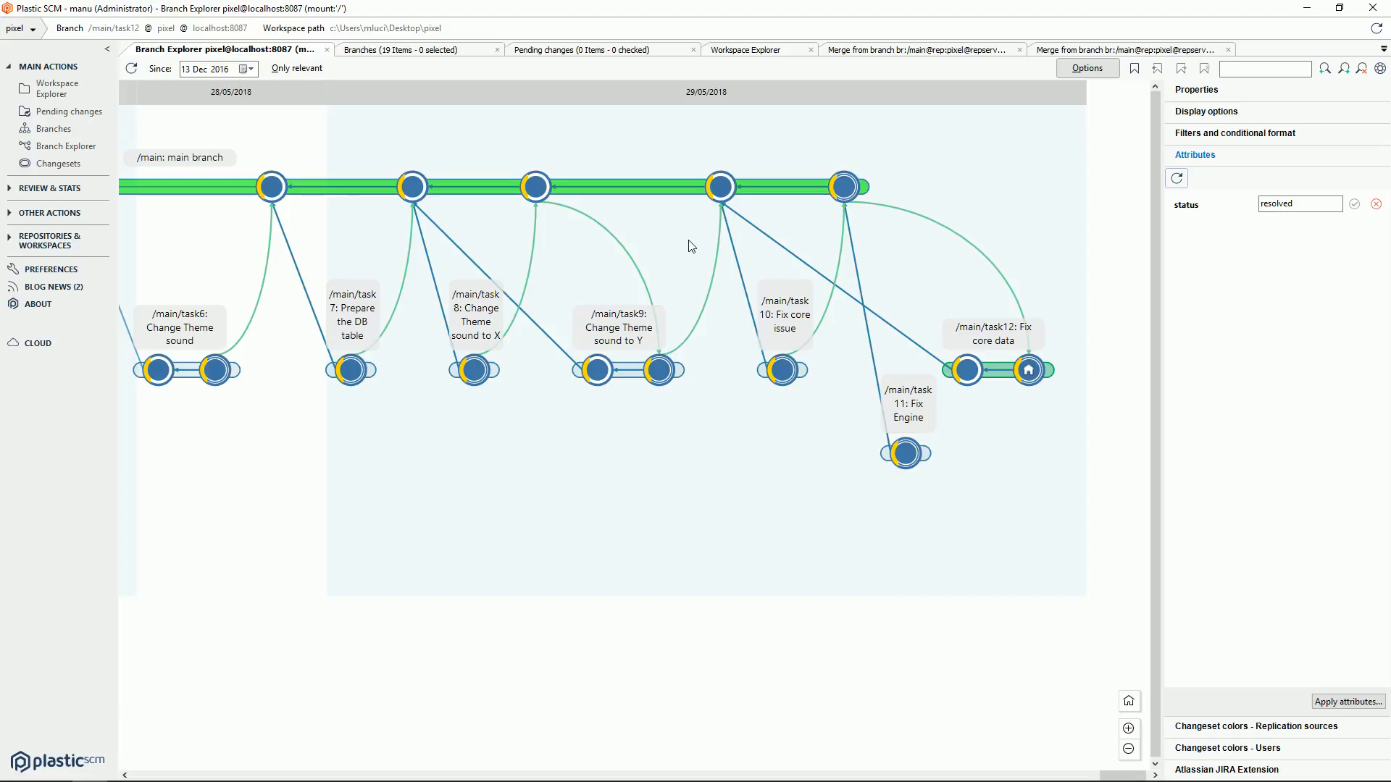
pyautogui.moveTo(777, 192)
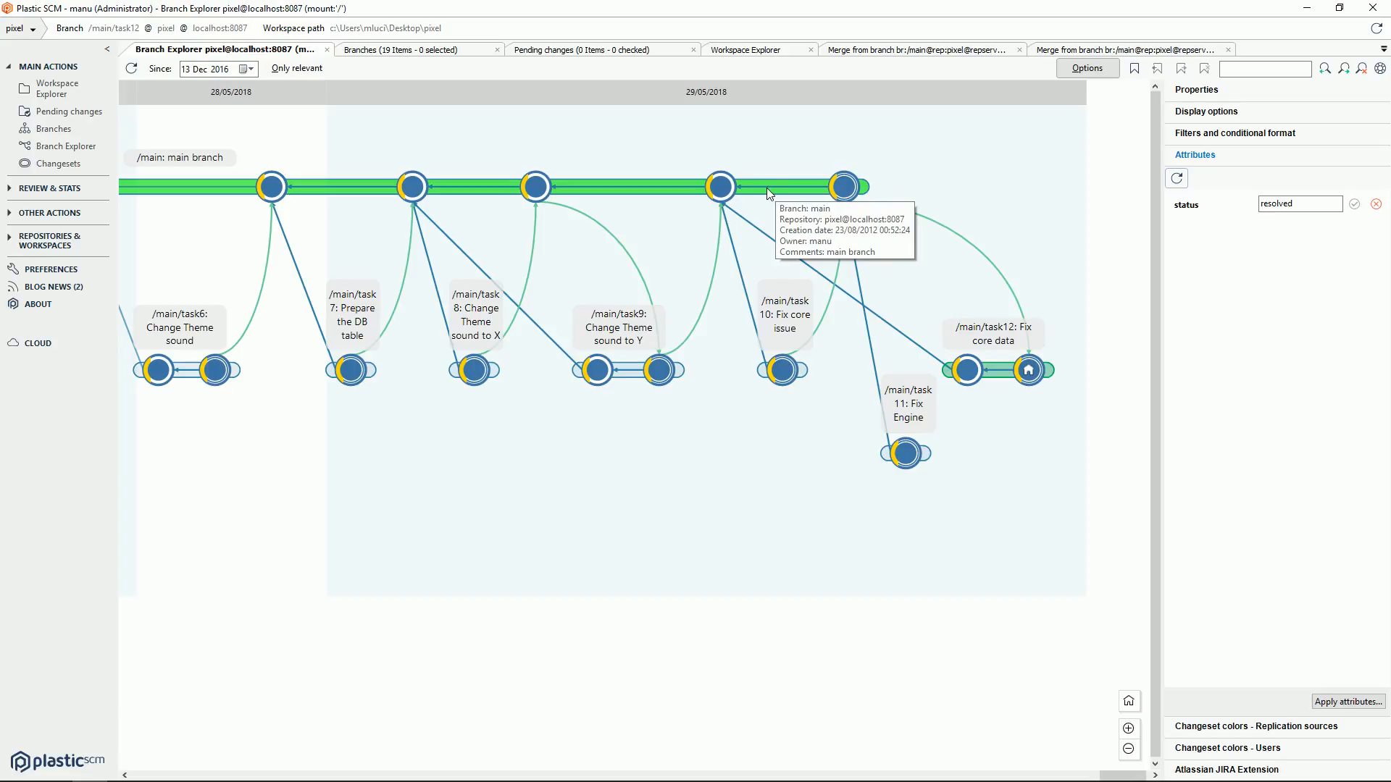
pyautogui.click(720, 187)
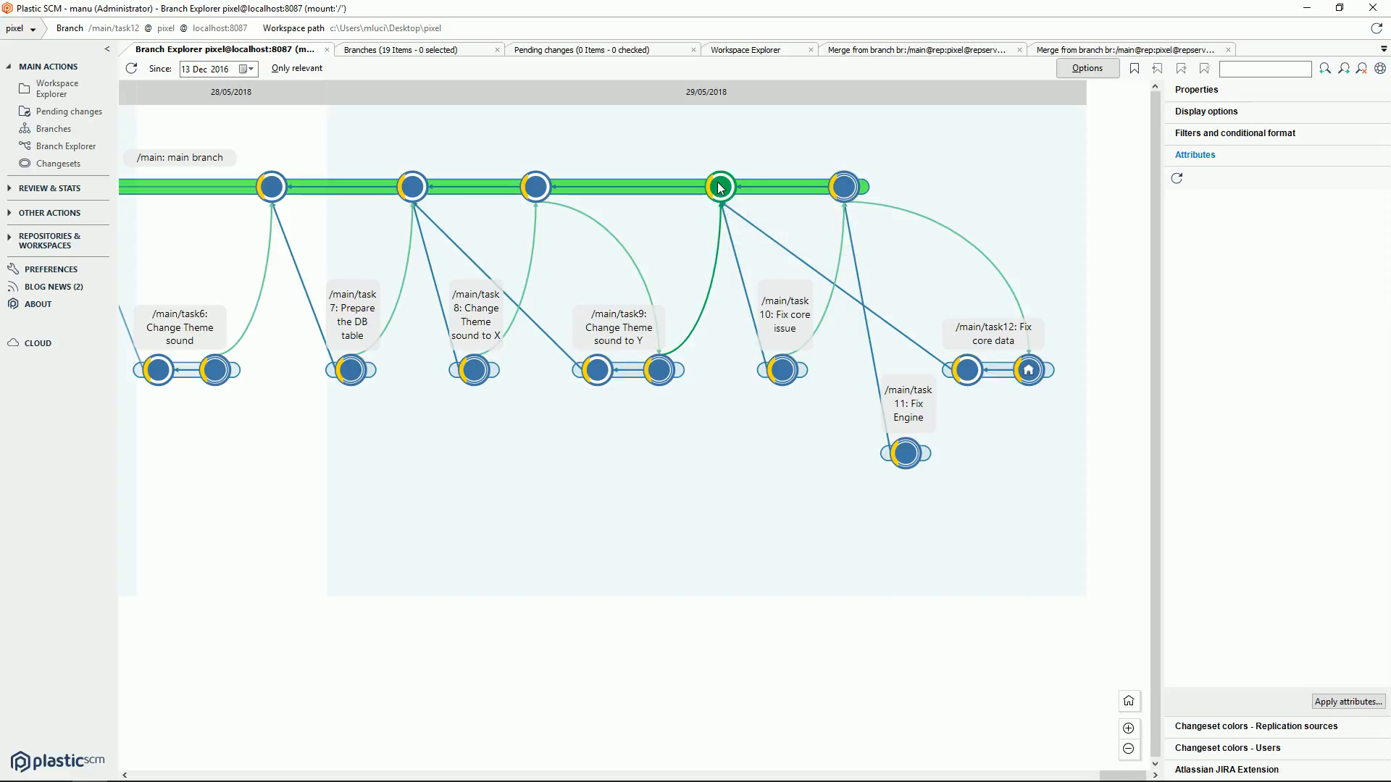
pyautogui.click(1195, 91)
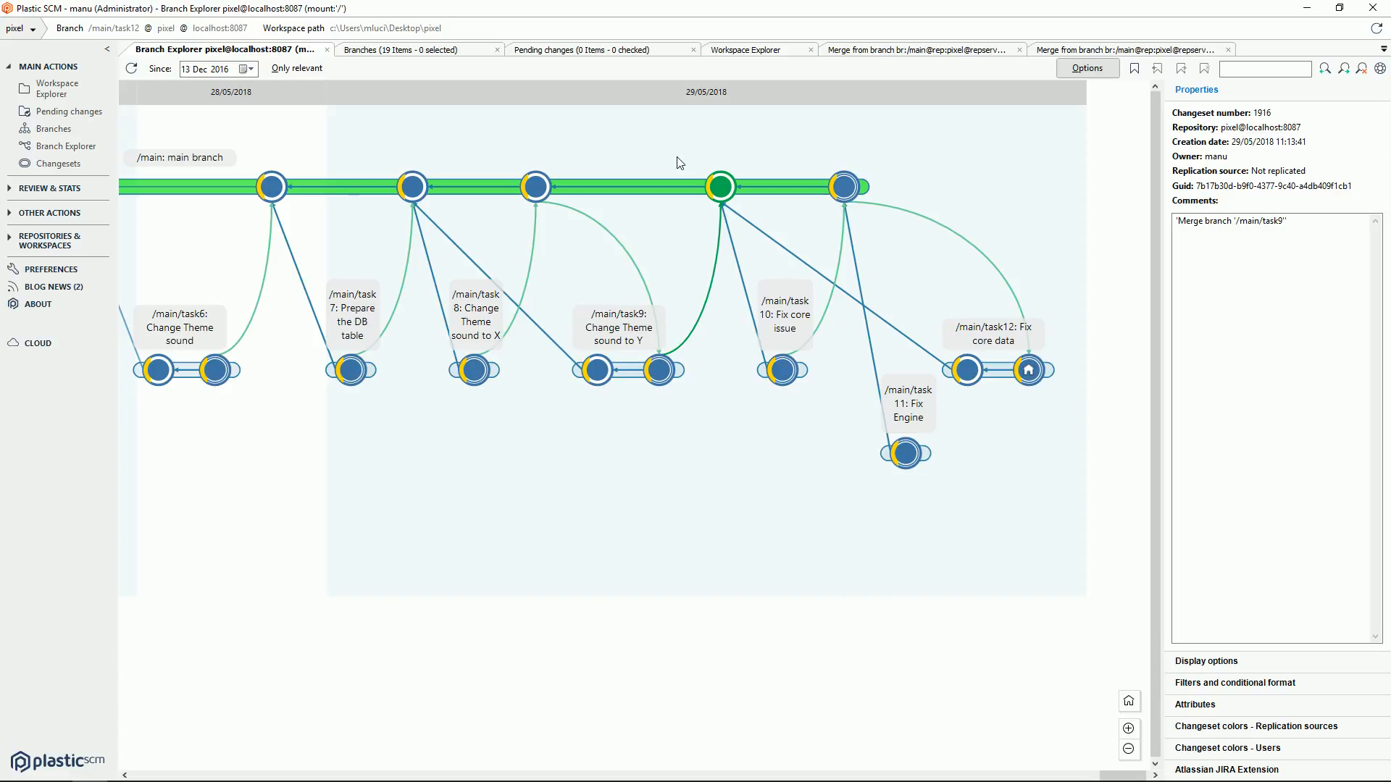
# Refresh the Branch Explorer to examine the task12 merge into /main, and check the task12 build of PixelBuildConfig in TeamCity.
pyautogui.click(131, 71)
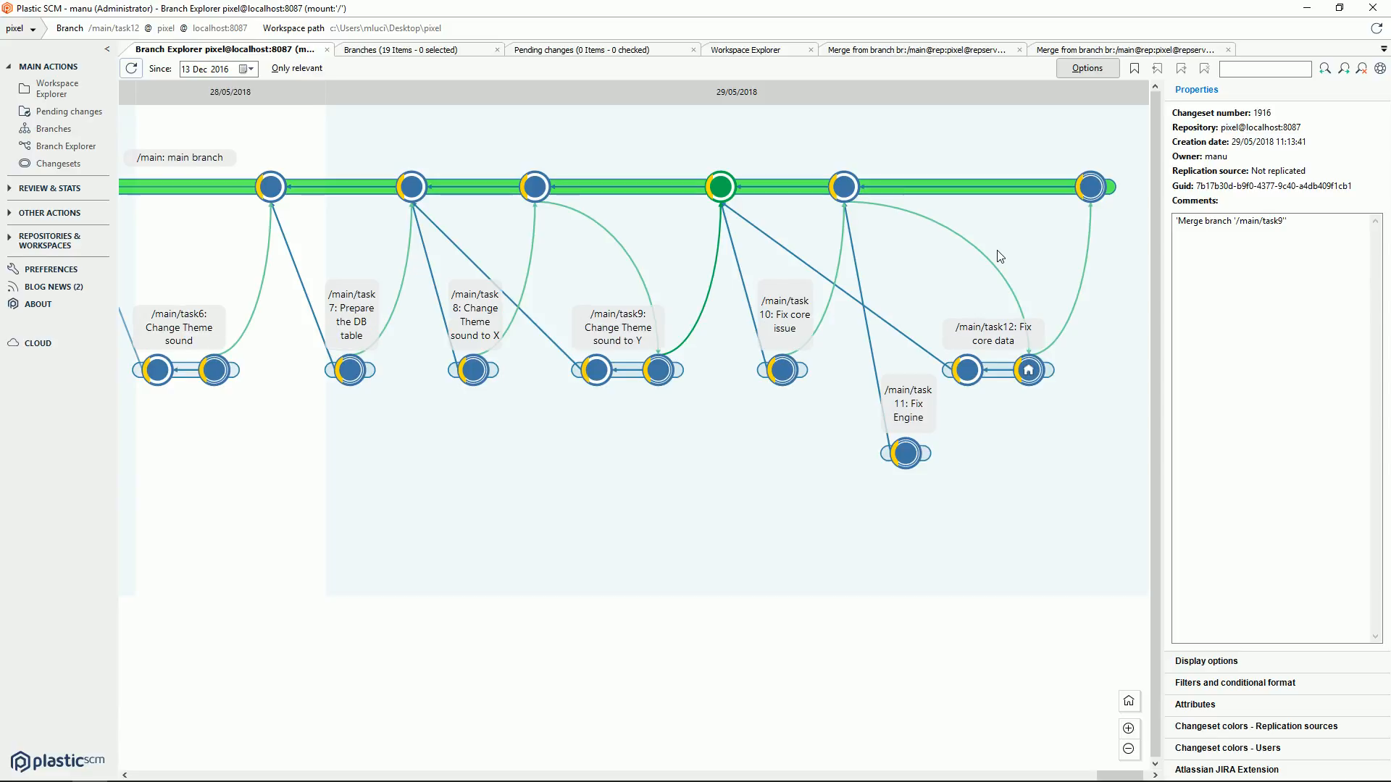
pyautogui.hotkey('alt', 'Tab')
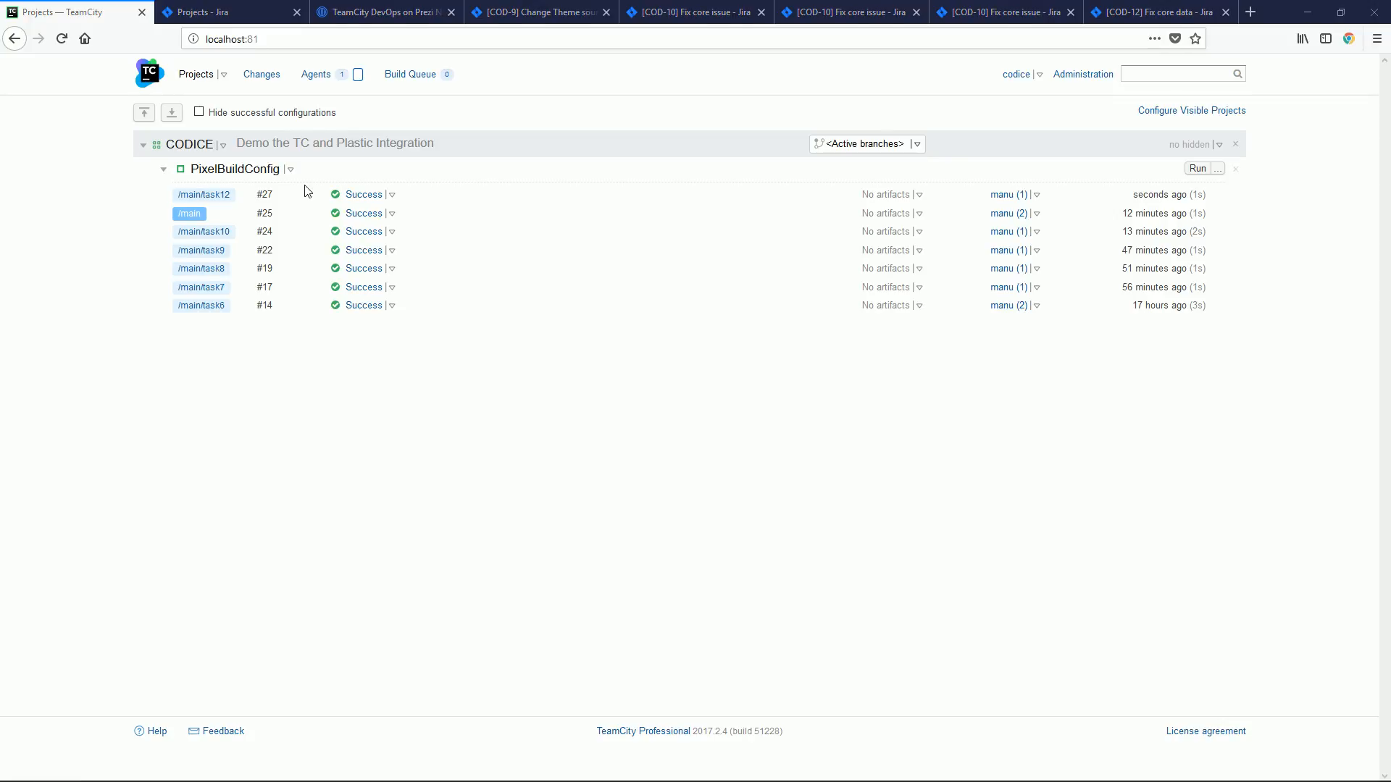
pyautogui.hotkey('alt', 'Tab')
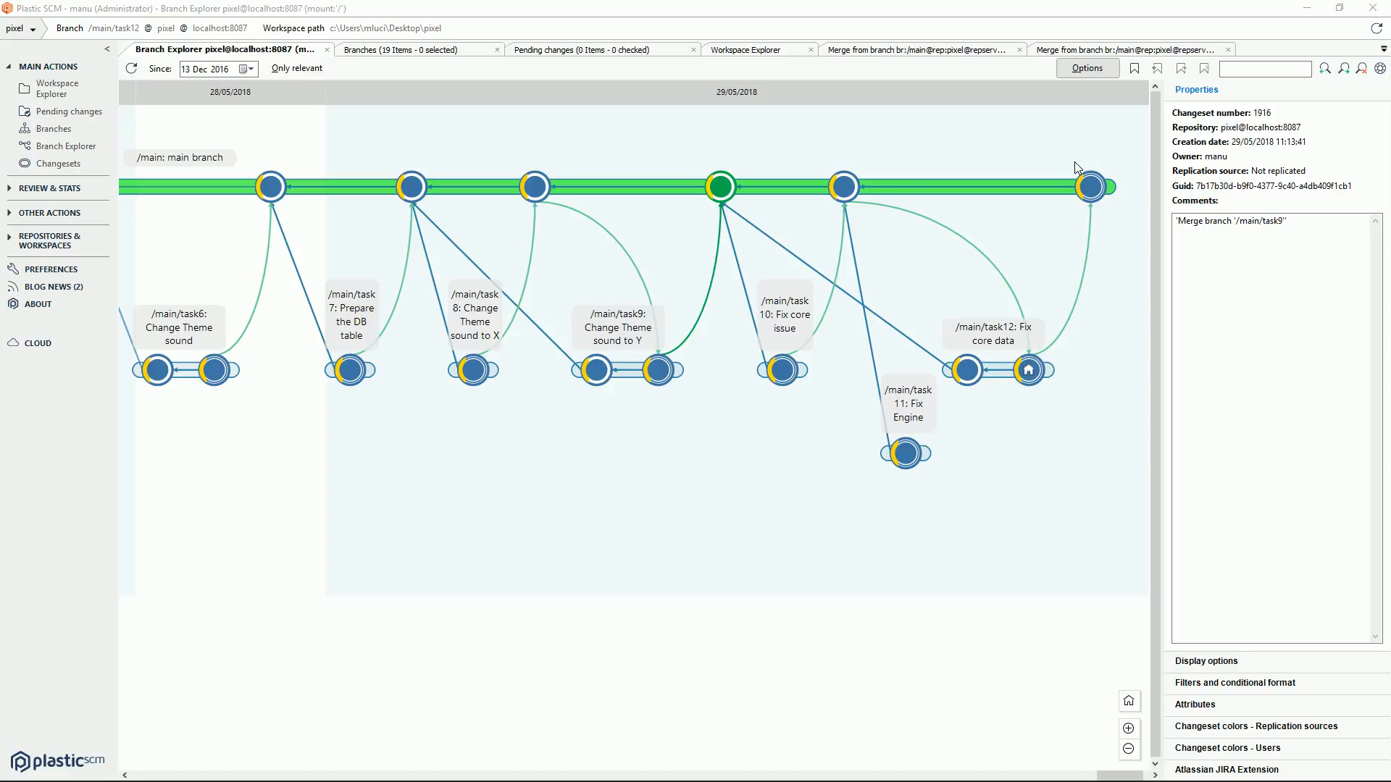
pyautogui.hotkey('alt', 'Tab')
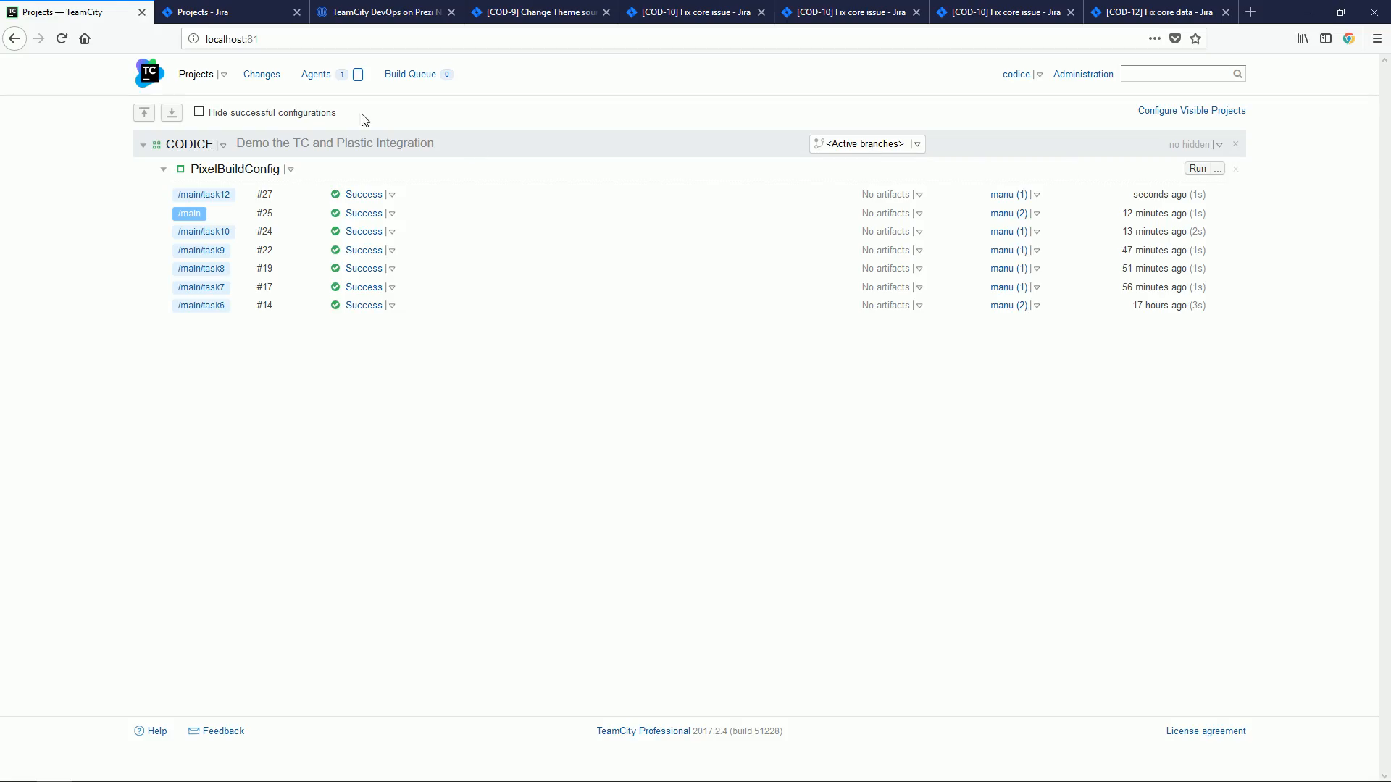